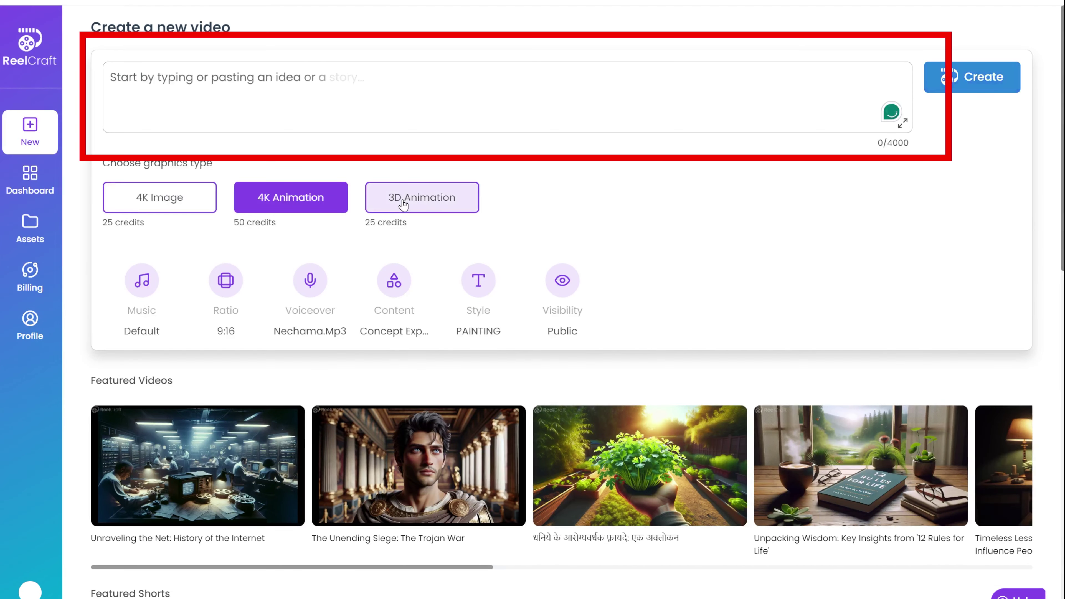
- Choose 3D Animation as the graphics type, keeping 3D over the 4K models, and paste the copied script into the video prompt
{"action": "left_click", "coordinate": [394, 201]}
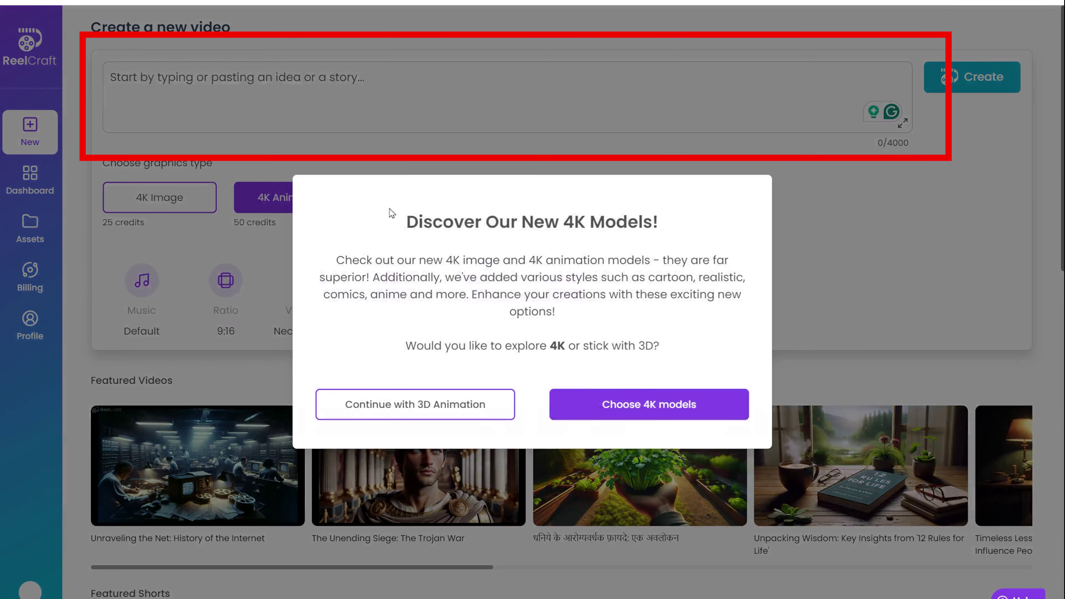
{"action": "left_click", "coordinate": [450, 418]}
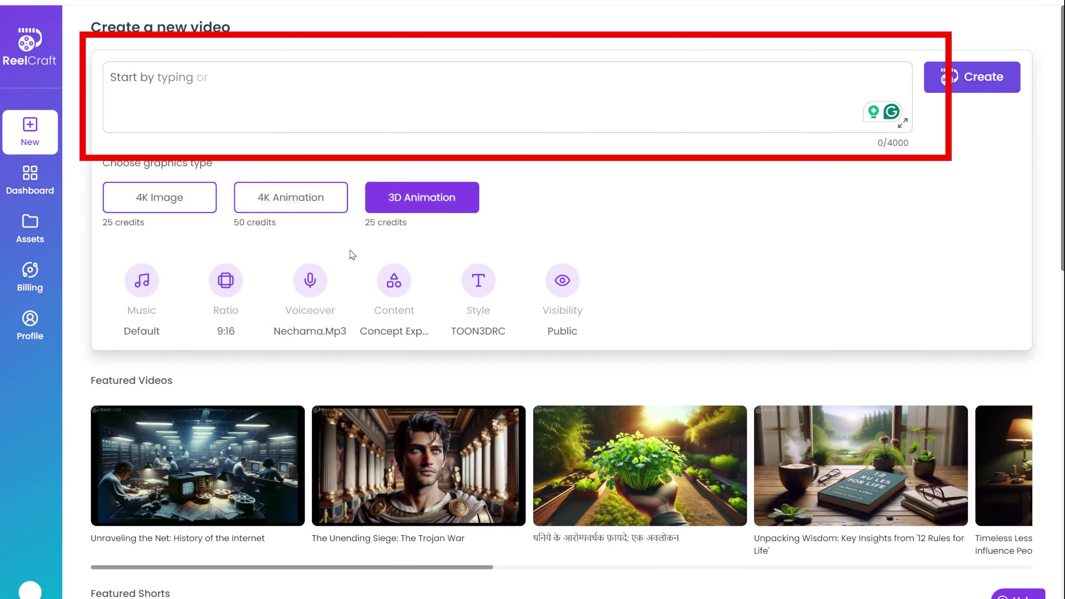
{"action": "left_click", "coordinate": [207, 118]}
{"action": "key", "text": "ctrl+v"}
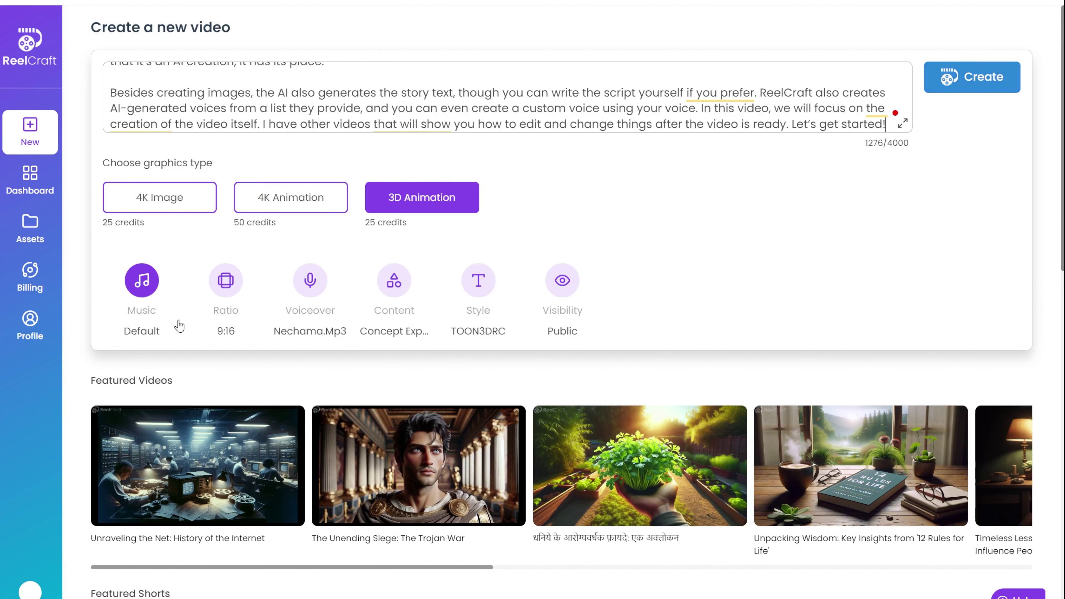
- Set the video's aspect ratio to 16:9
{"action": "left_click", "coordinate": [226, 323]}
{"action": "left_click", "coordinate": [239, 237]}
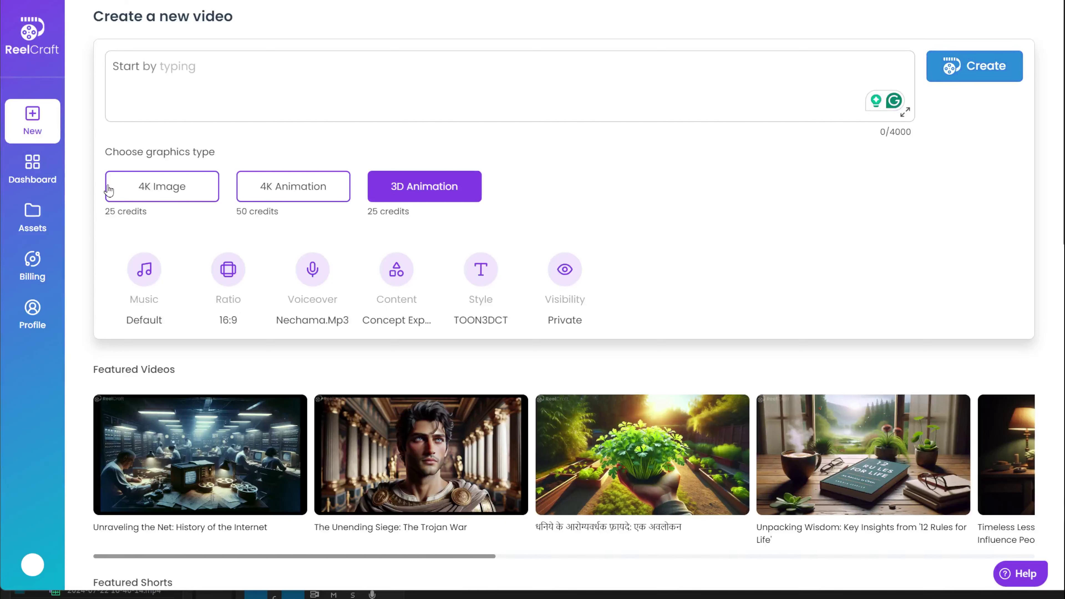
- Switch the graphics type to 4K Image and 4K Animation, and return it to 3D Animation
{"action": "left_click", "coordinate": [147, 192]}
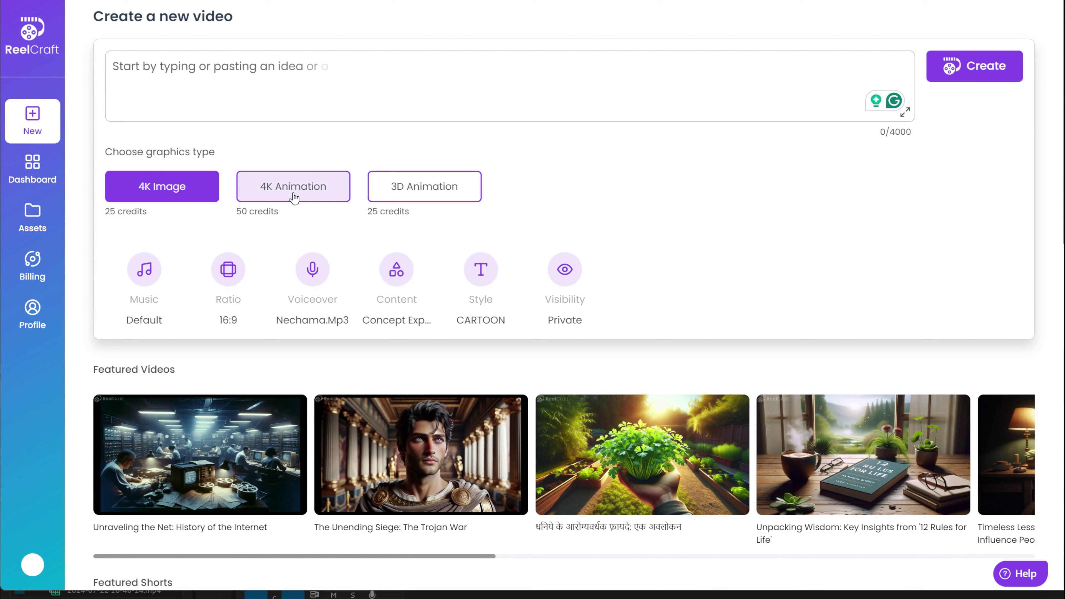
{"action": "left_click", "coordinate": [295, 198]}
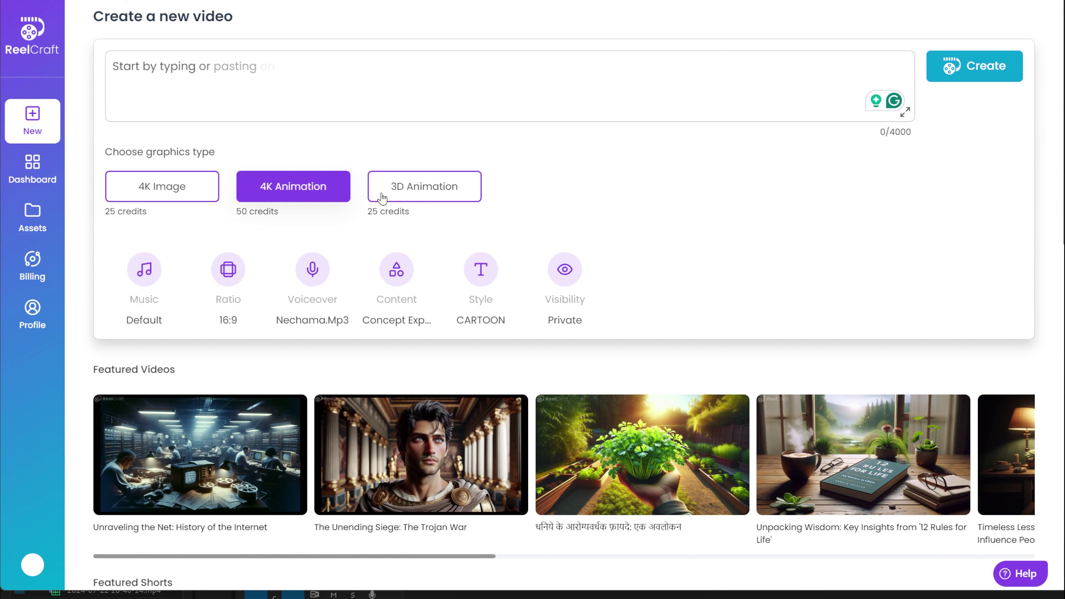
{"action": "left_click", "coordinate": [417, 190]}
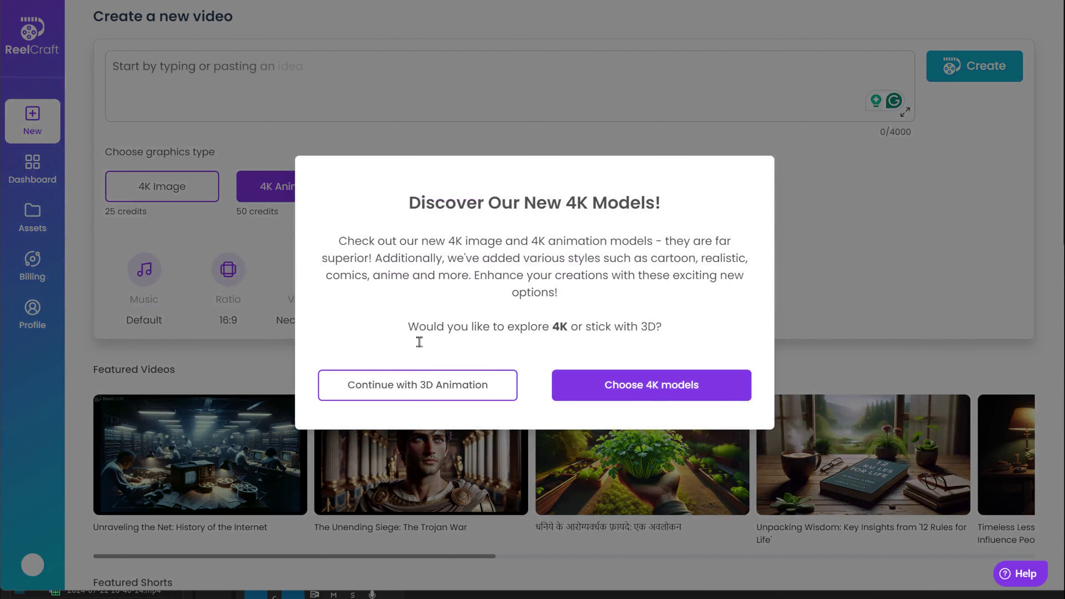
{"action": "left_click", "coordinate": [430, 385]}
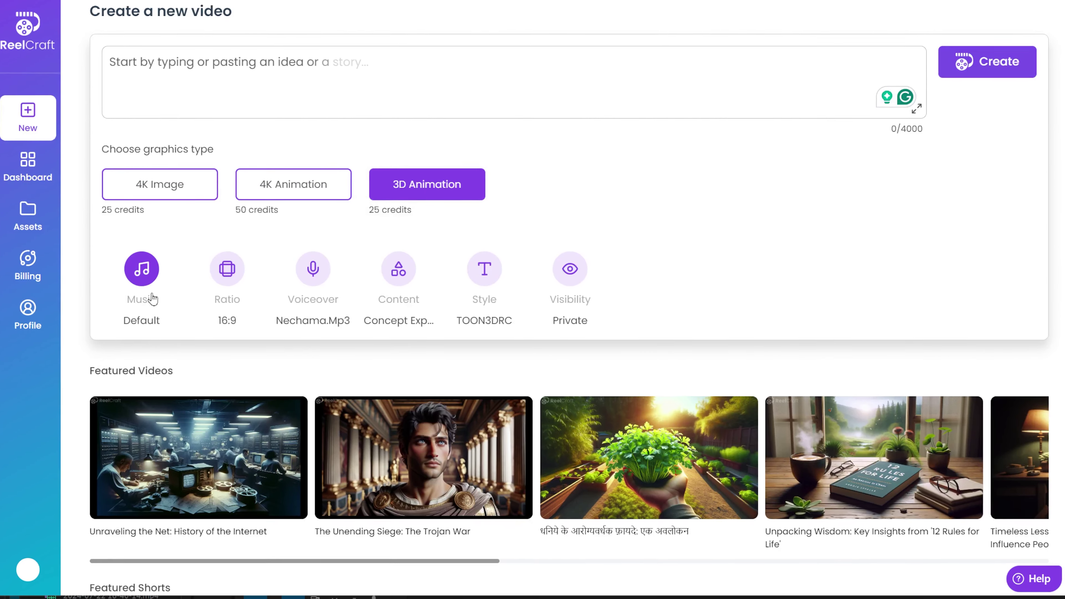
- Keep background music enabled, choose the first uploaded track, and apply it with the music volume set to 7
{"action": "left_click", "coordinate": [137, 280]}
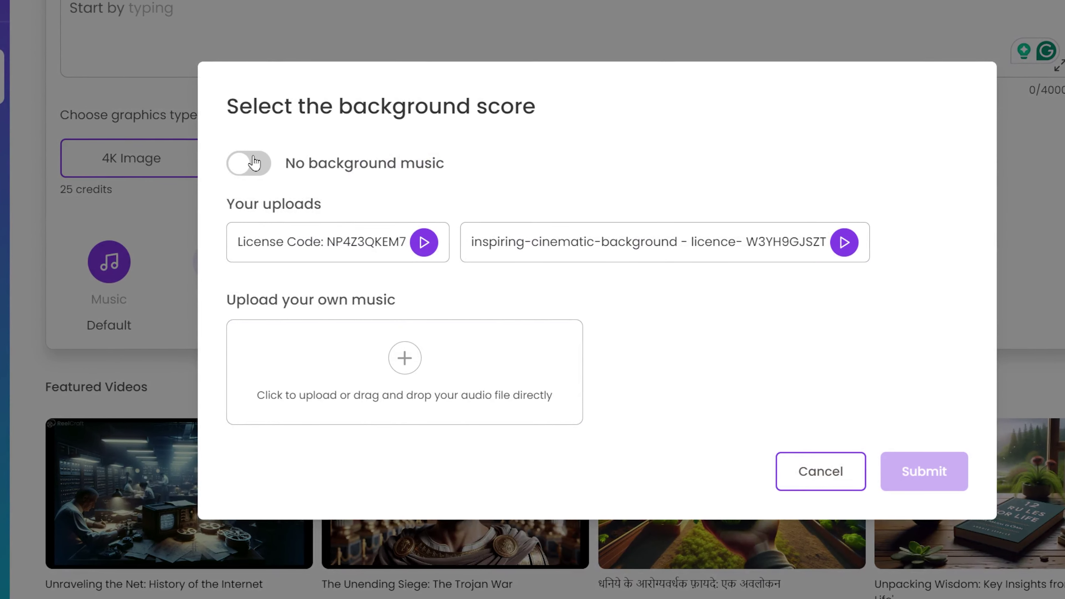
{"action": "left_click", "coordinate": [249, 163]}
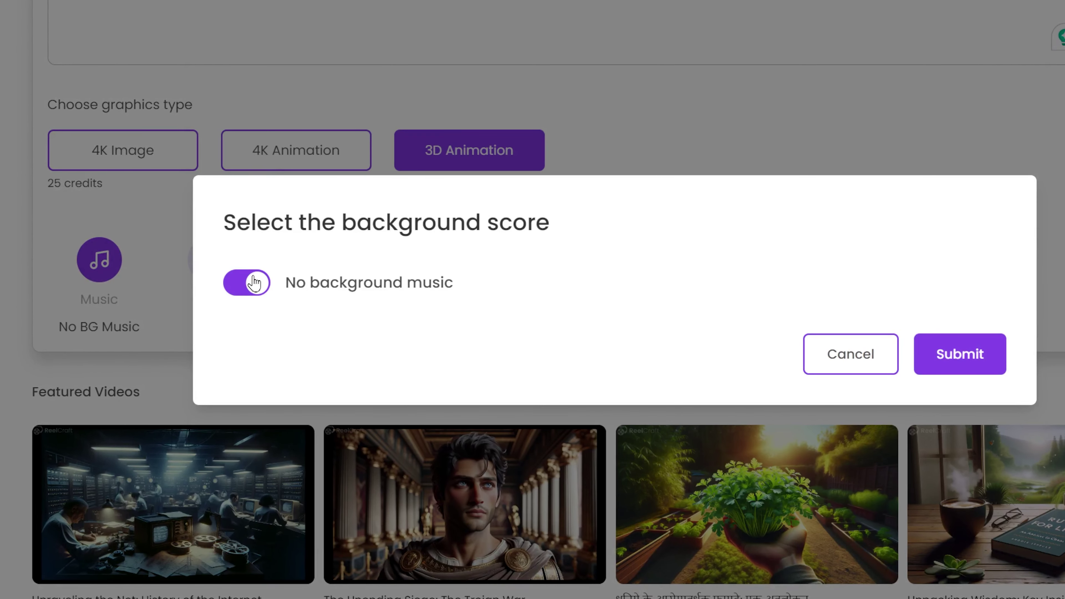
{"action": "left_click", "coordinate": [254, 282]}
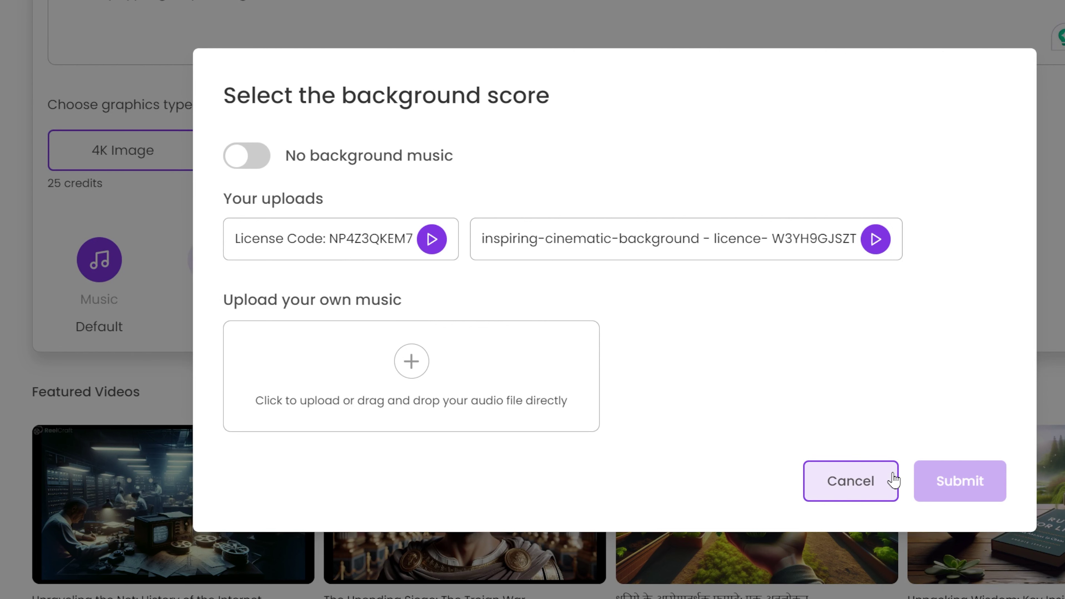
{"action": "left_click", "coordinate": [380, 247]}
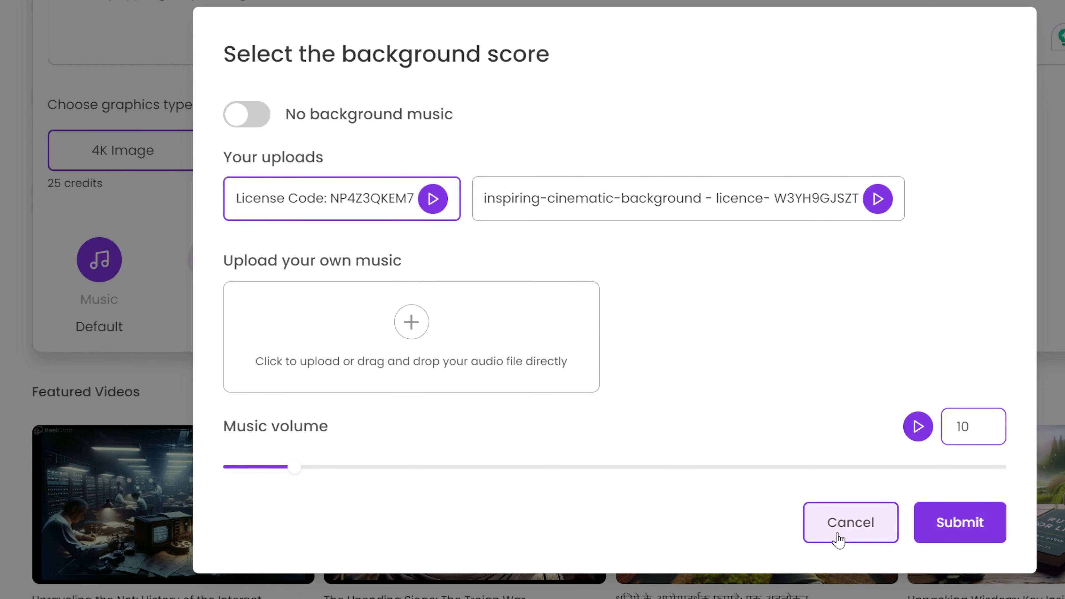
{"action": "left_click", "coordinate": [271, 468]}
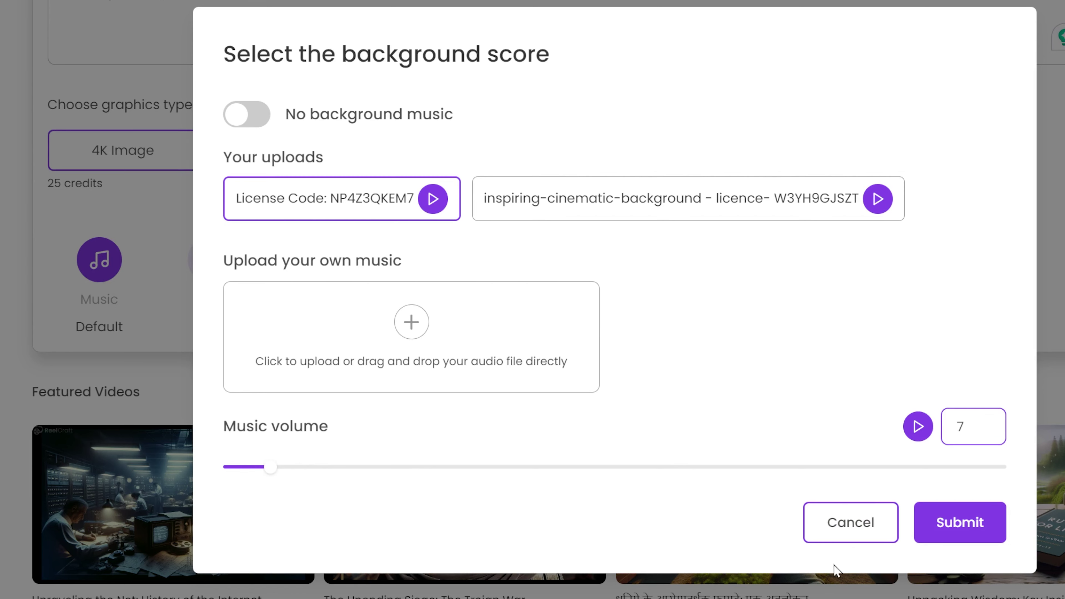
{"action": "left_click", "coordinate": [951, 538]}
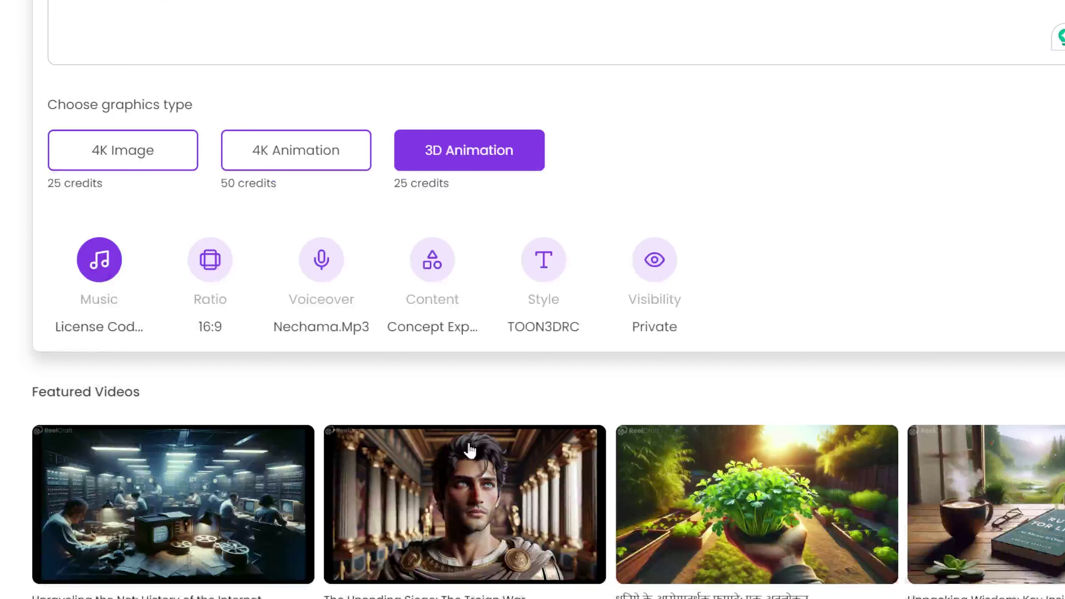
- Switch the aspect ratio to 9:16 and return it to 16:9
{"action": "left_click", "coordinate": [221, 328]}
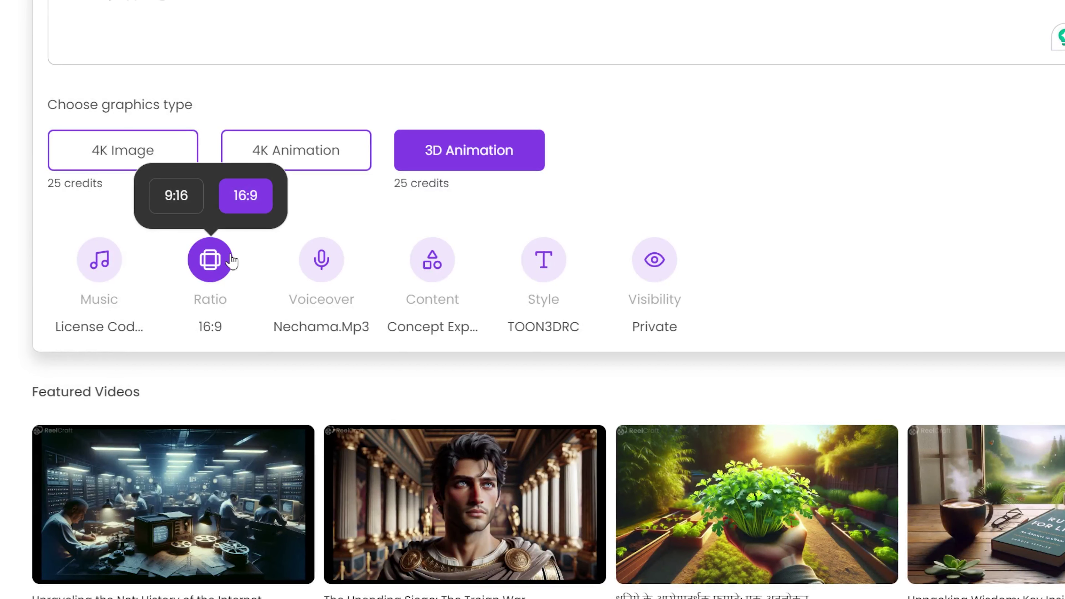
{"action": "left_click", "coordinate": [176, 204]}
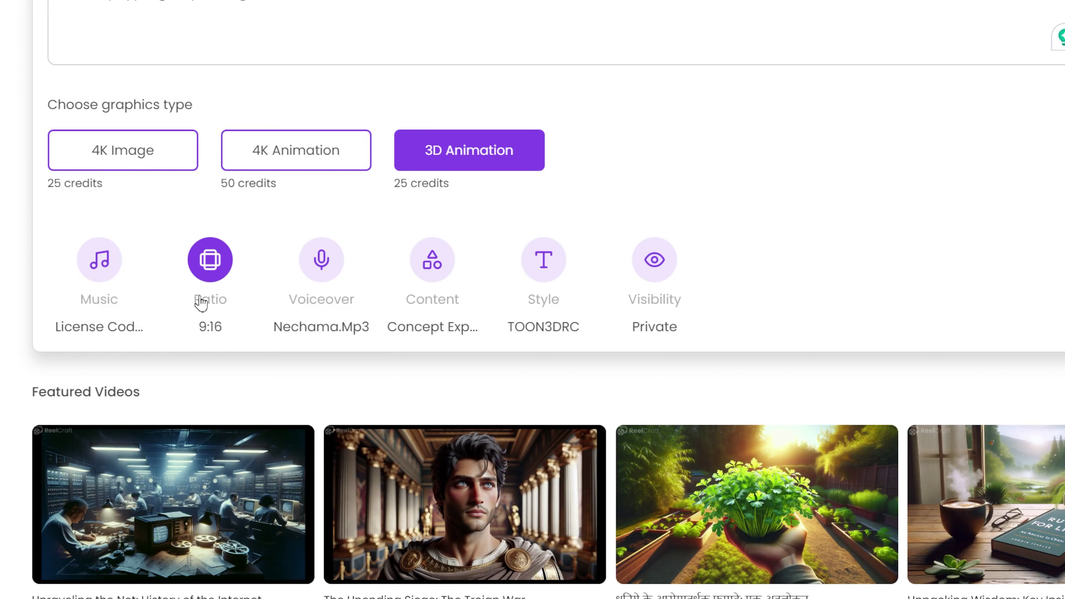
{"action": "left_click", "coordinate": [213, 326]}
{"action": "left_click", "coordinate": [237, 204]}
- Apply the custom voice under the user's own uploads as the video's narration voice
{"action": "left_click", "coordinate": [319, 325]}
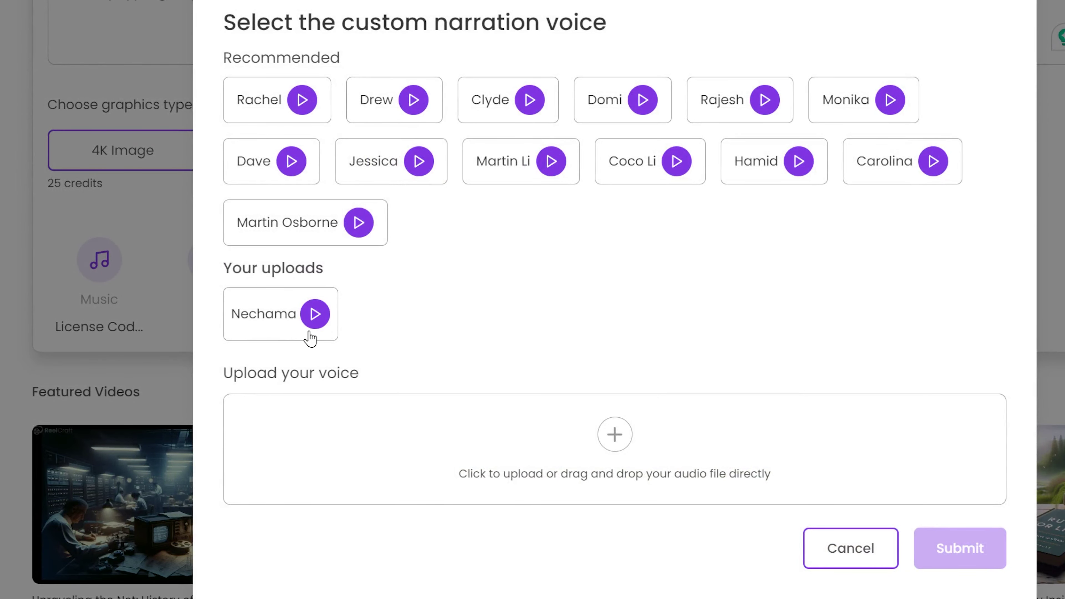
{"action": "left_click", "coordinate": [269, 316]}
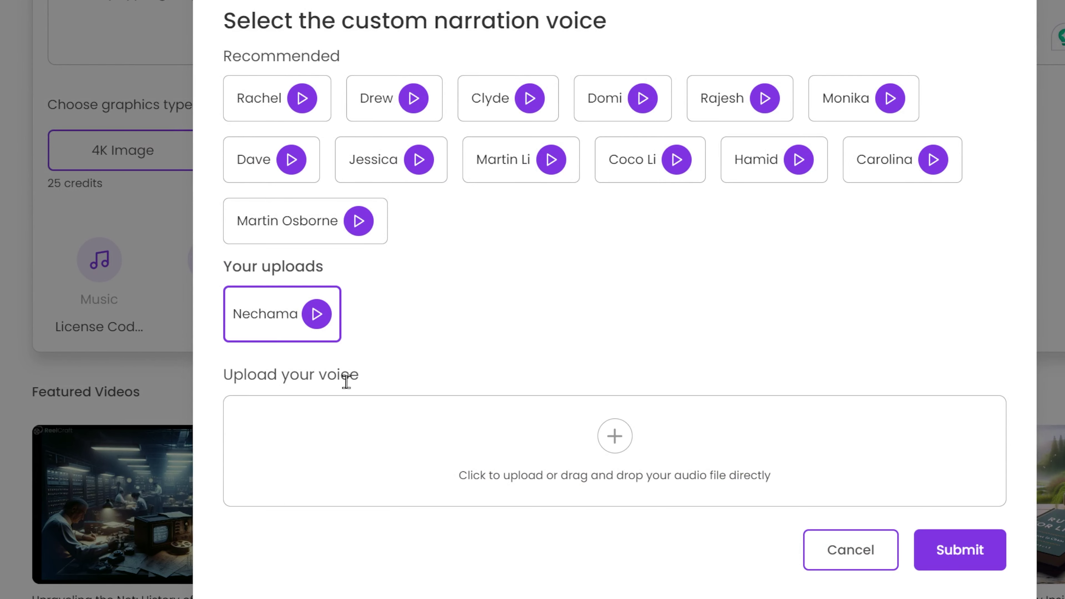
{"action": "left_click", "coordinate": [958, 562]}
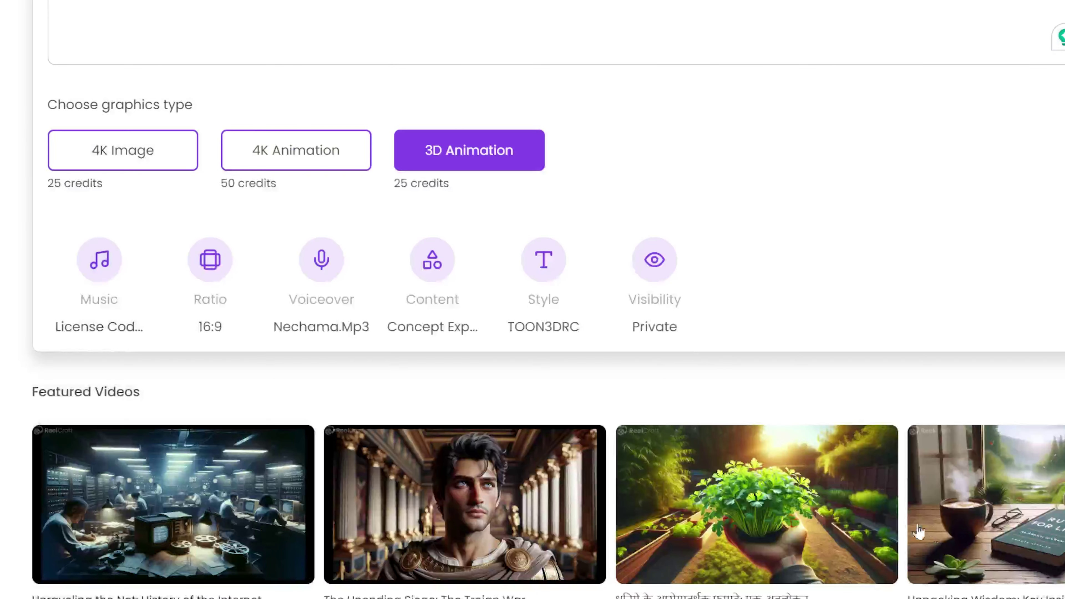
- Switch the content type to Stories and return it to Concept Explanation
{"action": "left_click", "coordinate": [434, 311]}
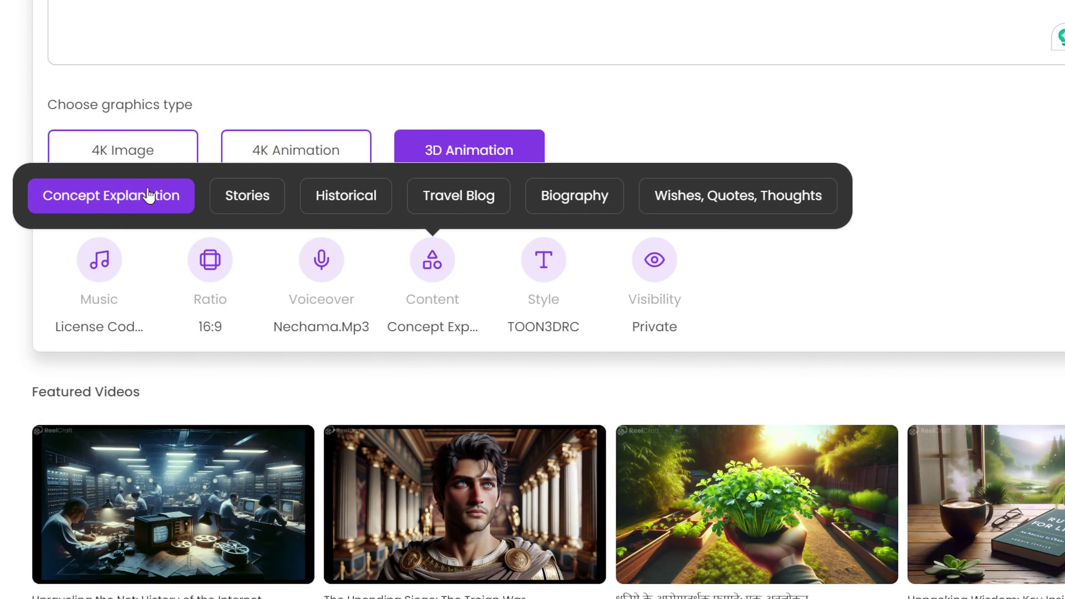
{"action": "left_click", "coordinate": [224, 197]}
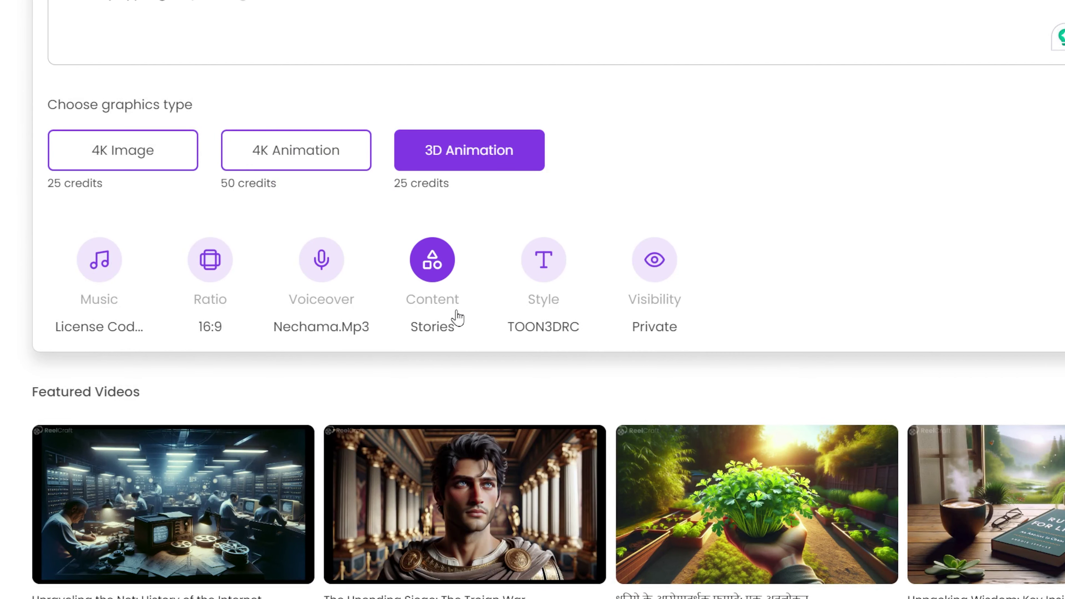
{"action": "left_click", "coordinate": [439, 273]}
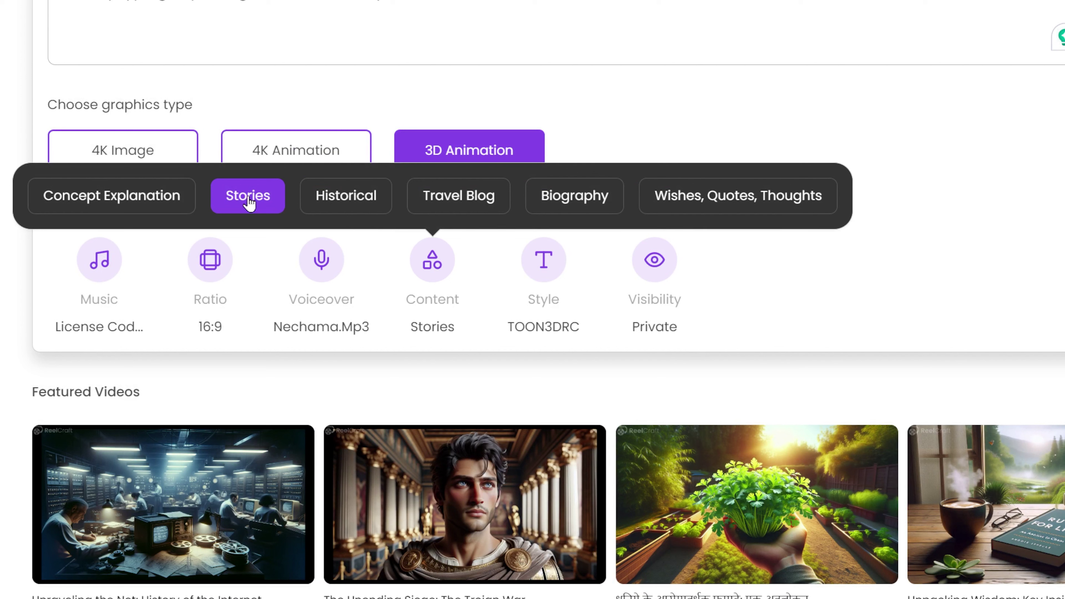
{"action": "left_click", "coordinate": [183, 198]}
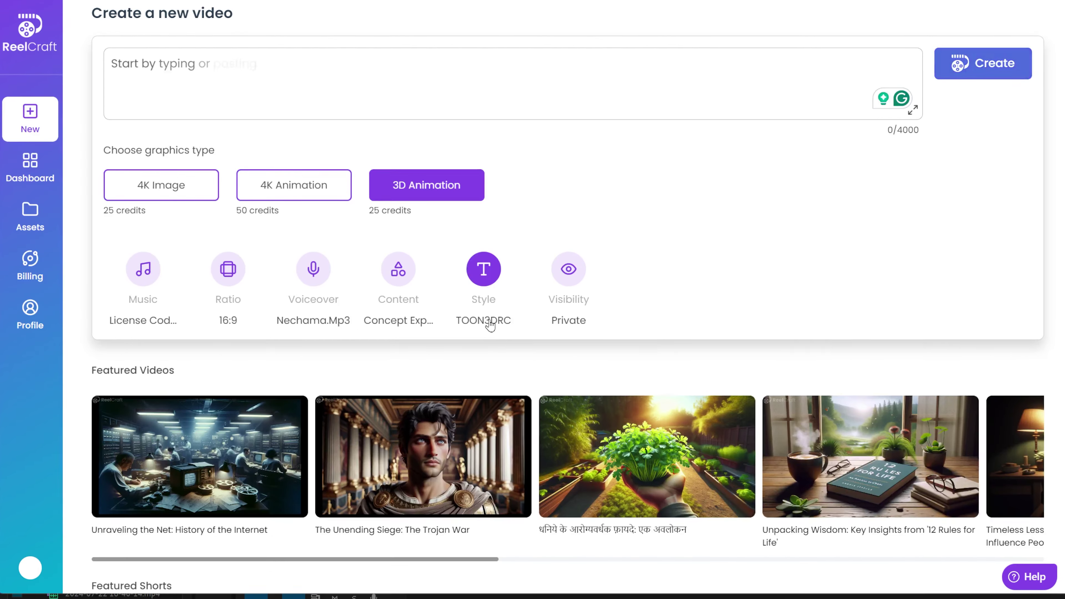
- Review the styles offered for 3D Animation, and switch the graphics type to 4K Animation to review its styles
{"action": "left_click", "coordinate": [544, 329]}
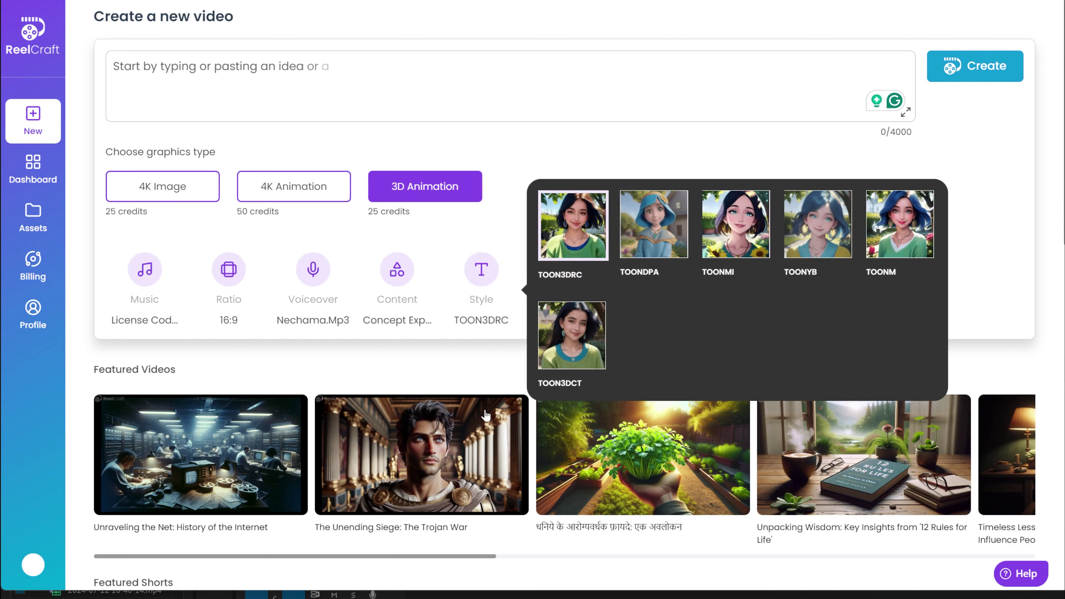
{"action": "left_click", "coordinate": [454, 361]}
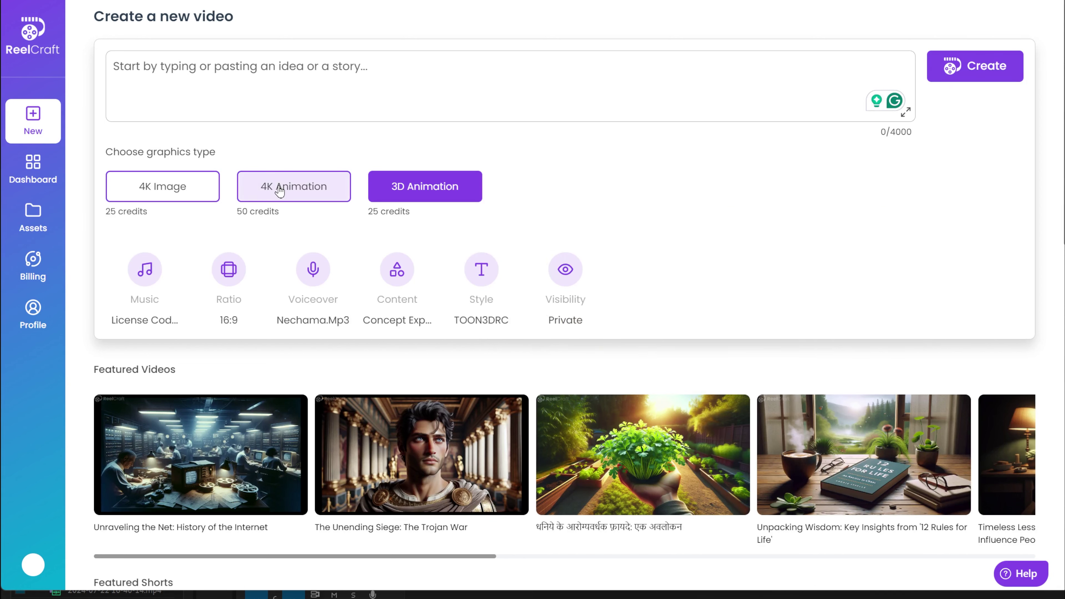
{"action": "left_click", "coordinate": [278, 187]}
{"action": "left_click", "coordinate": [469, 297]}
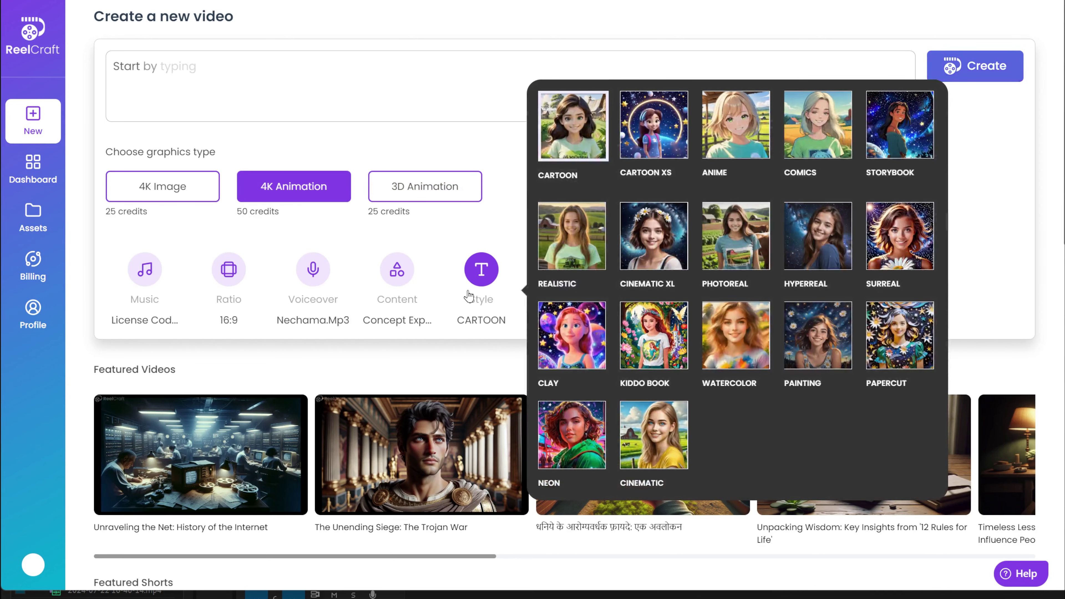
{"action": "left_click", "coordinate": [468, 296]}
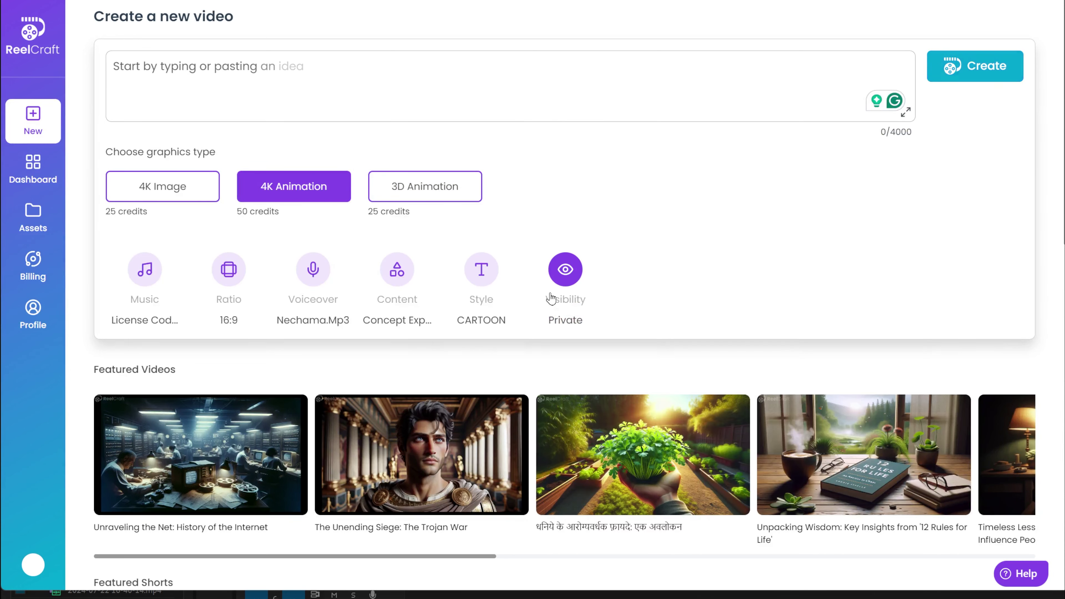
- Switch the video's visibility to Public and return it to Private
{"action": "left_click", "coordinate": [574, 322]}
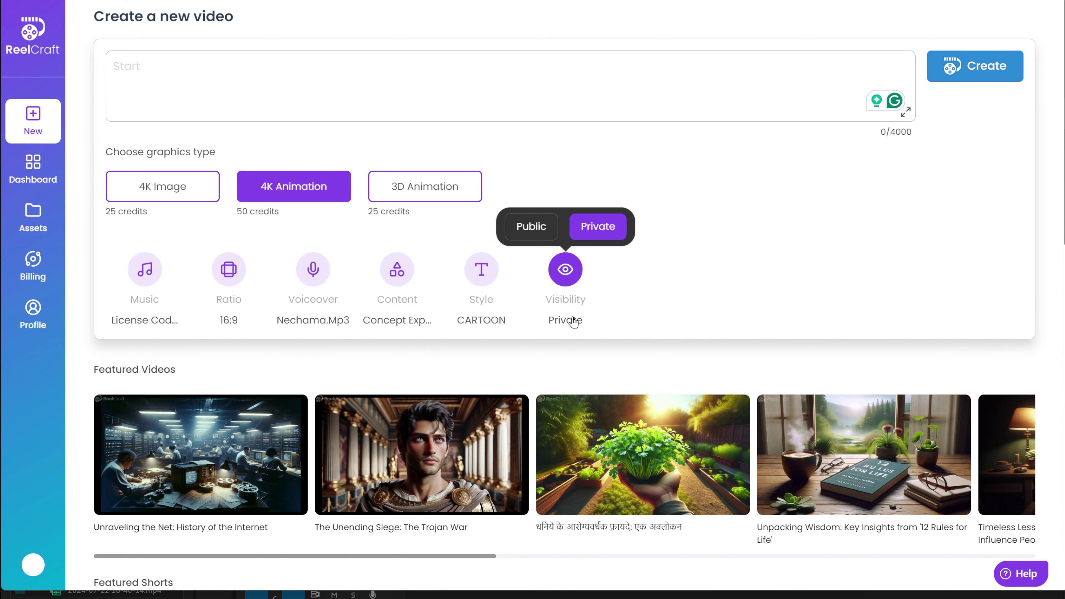
{"action": "left_click", "coordinate": [541, 230]}
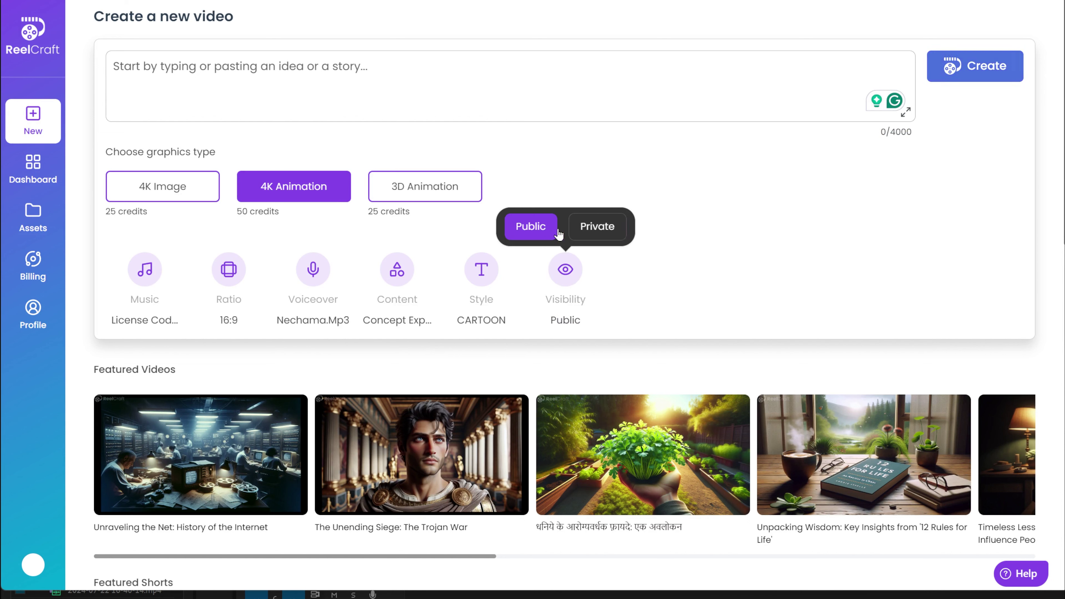
{"action": "left_click", "coordinate": [587, 234]}
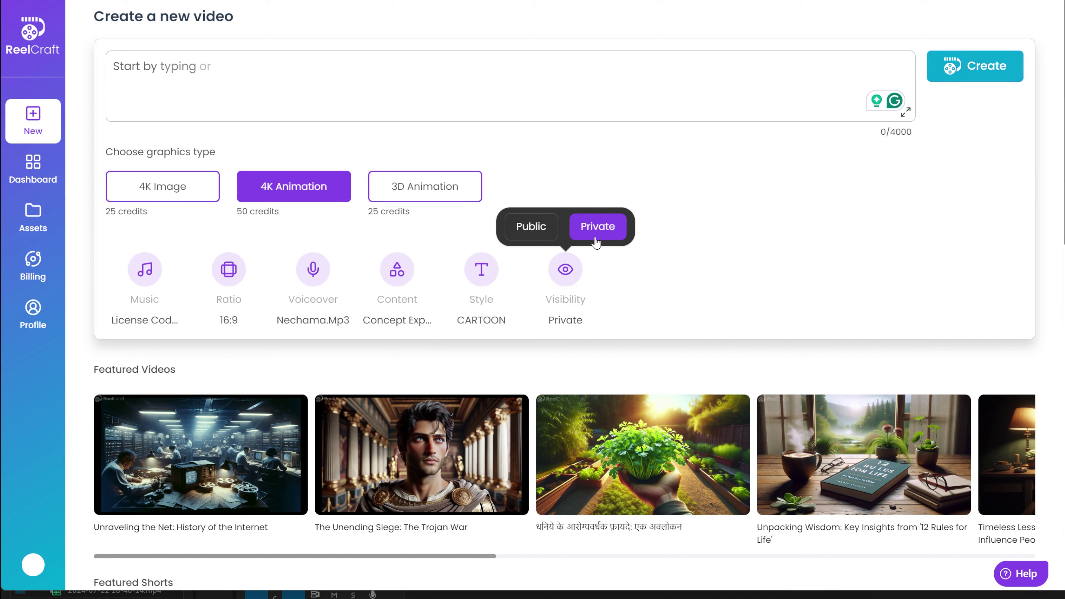
{"action": "left_click", "coordinate": [614, 373]}
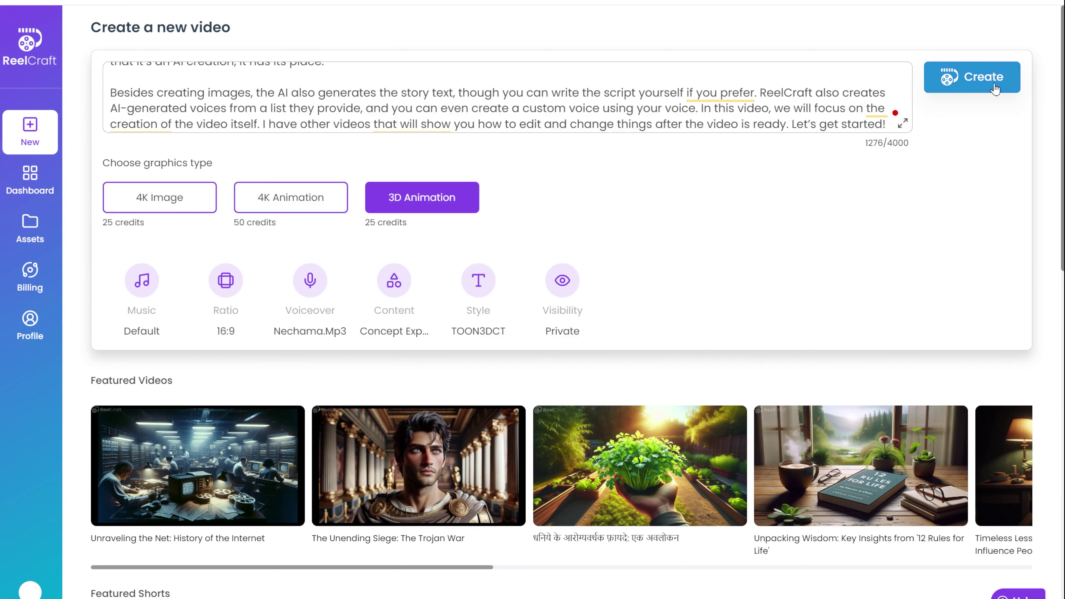
- Start creating the 3D Animation video with the TOON3DCT style and set its prompt type to "Don't change my script"
{"action": "left_click", "coordinate": [994, 86]}
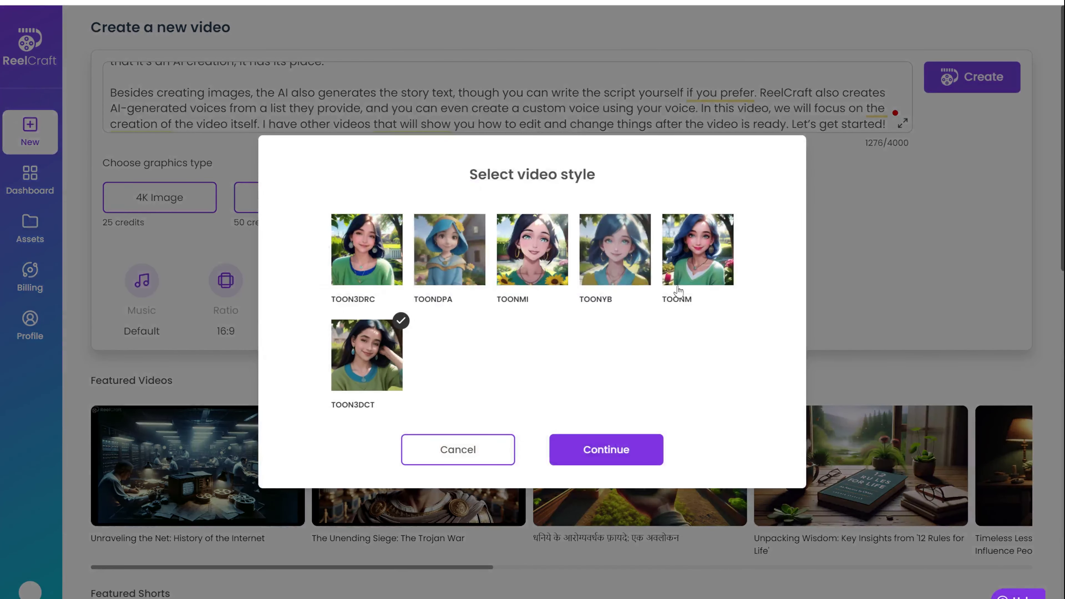
{"action": "left_click", "coordinate": [590, 449]}
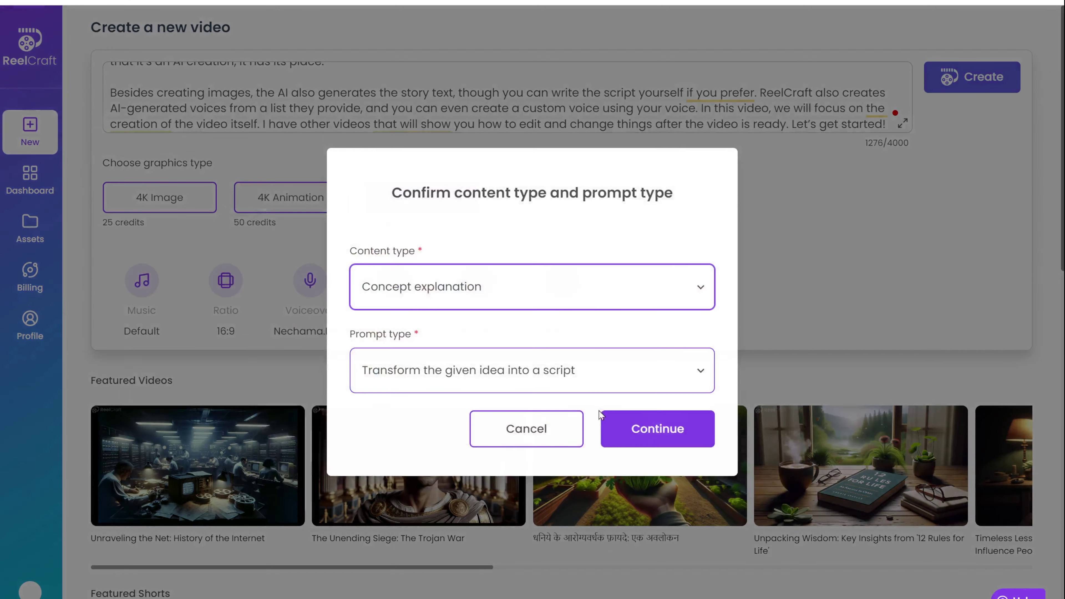
{"action": "left_click", "coordinate": [559, 383]}
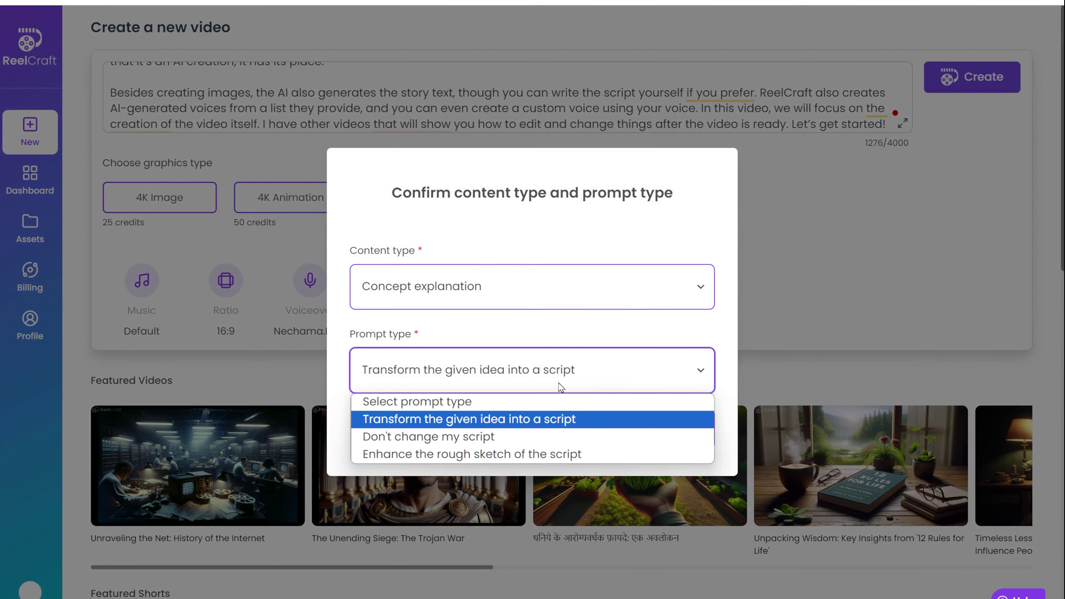
{"action": "left_click", "coordinate": [546, 438]}
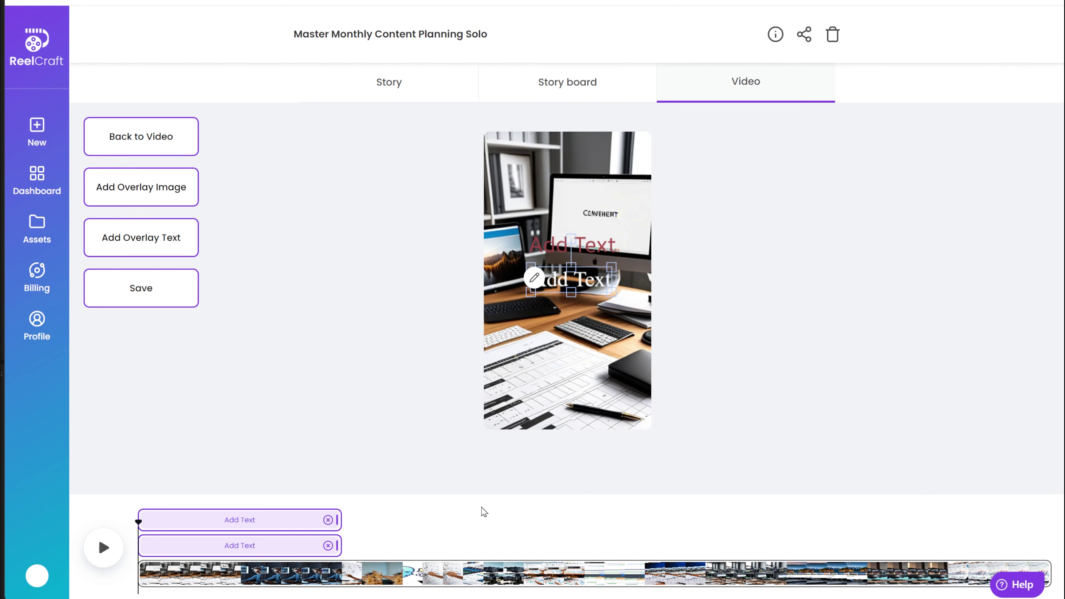
- Open the red overlay text's properties and its font color for editing
{"action": "left_click", "coordinate": [535, 250]}
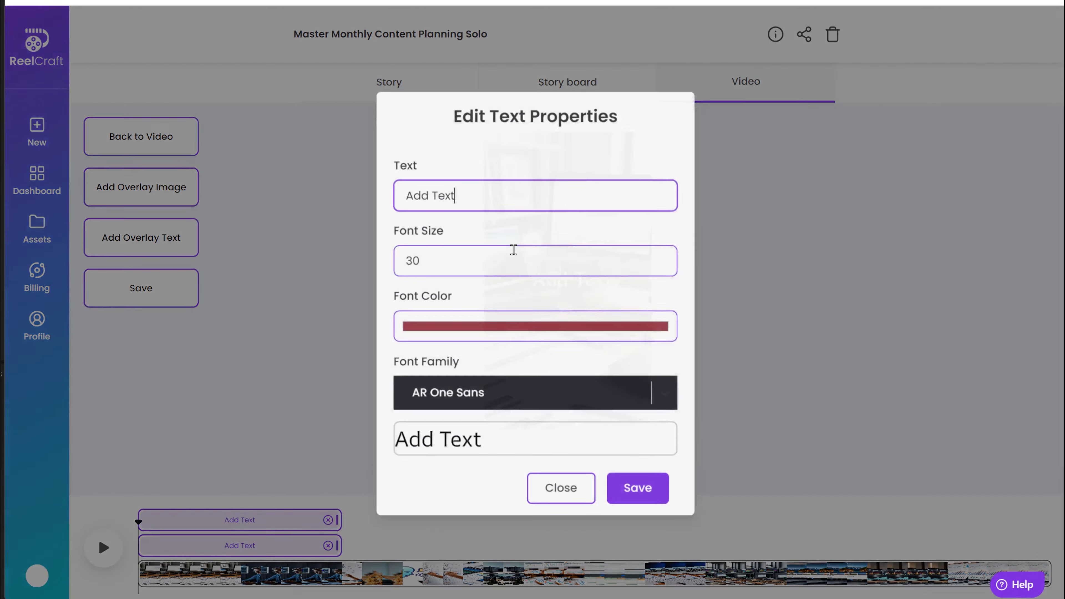
{"action": "left_click", "coordinate": [479, 336]}
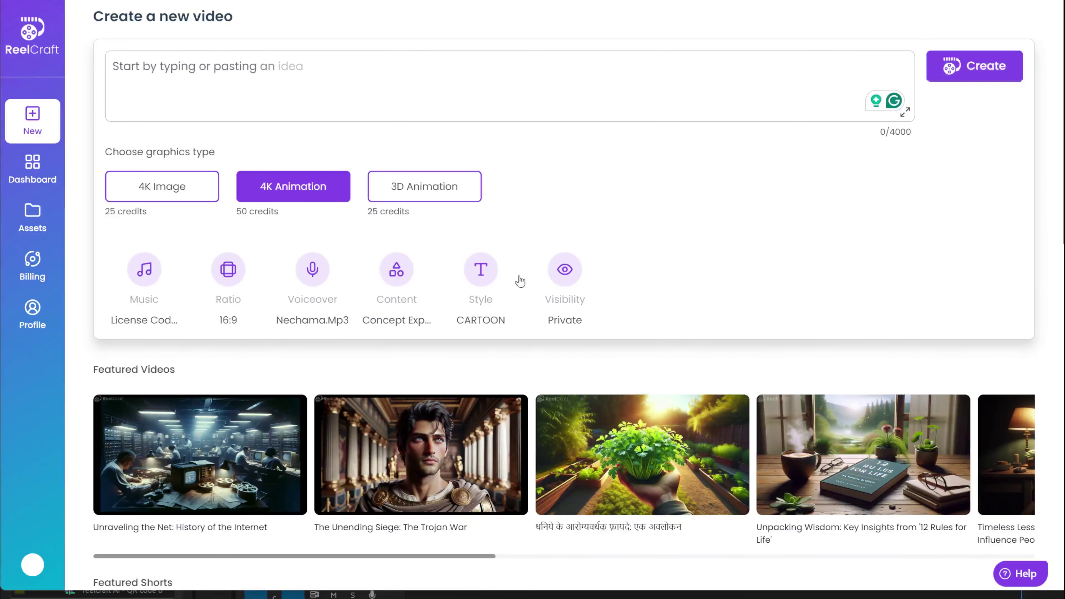
- View the share link of the Master Monthly Content Planning Solo video from the dashboard, and go to the profile page
{"action": "left_click", "coordinate": [38, 164]}
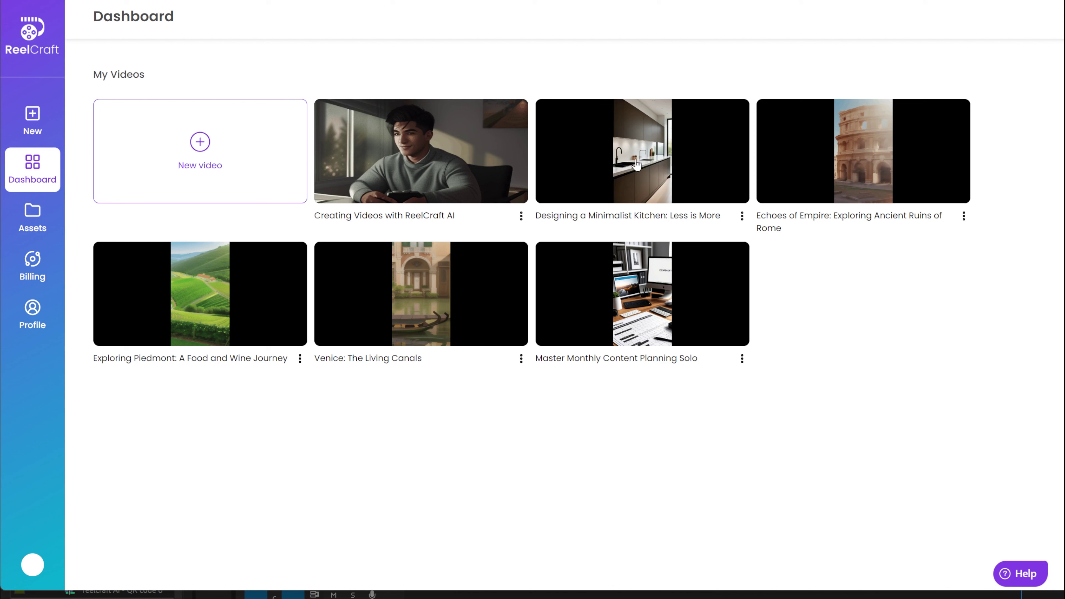
{"action": "left_click", "coordinate": [741, 360]}
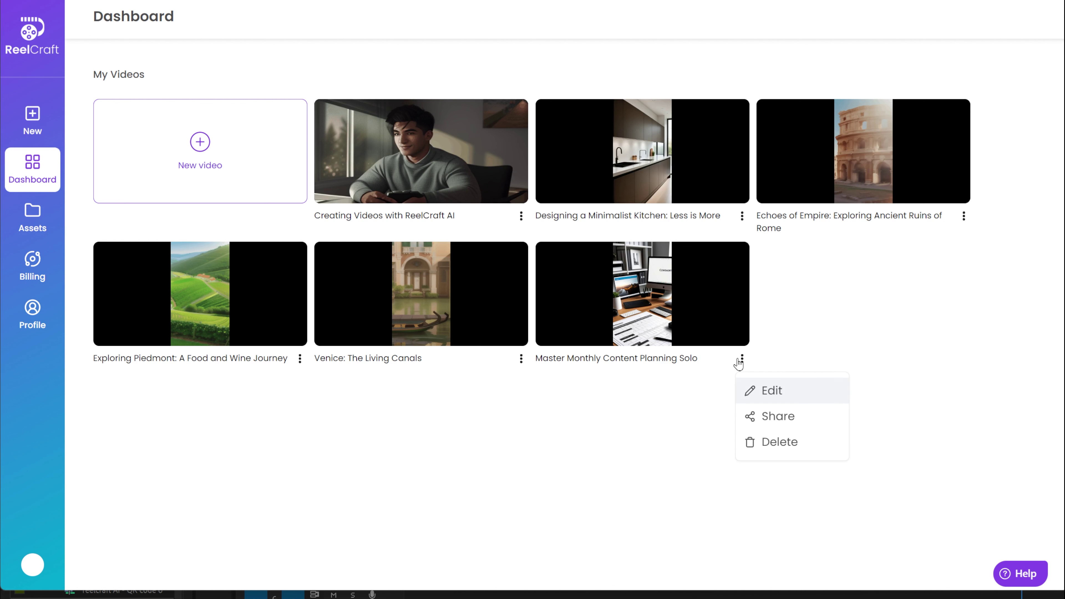
{"action": "left_click", "coordinate": [774, 418]}
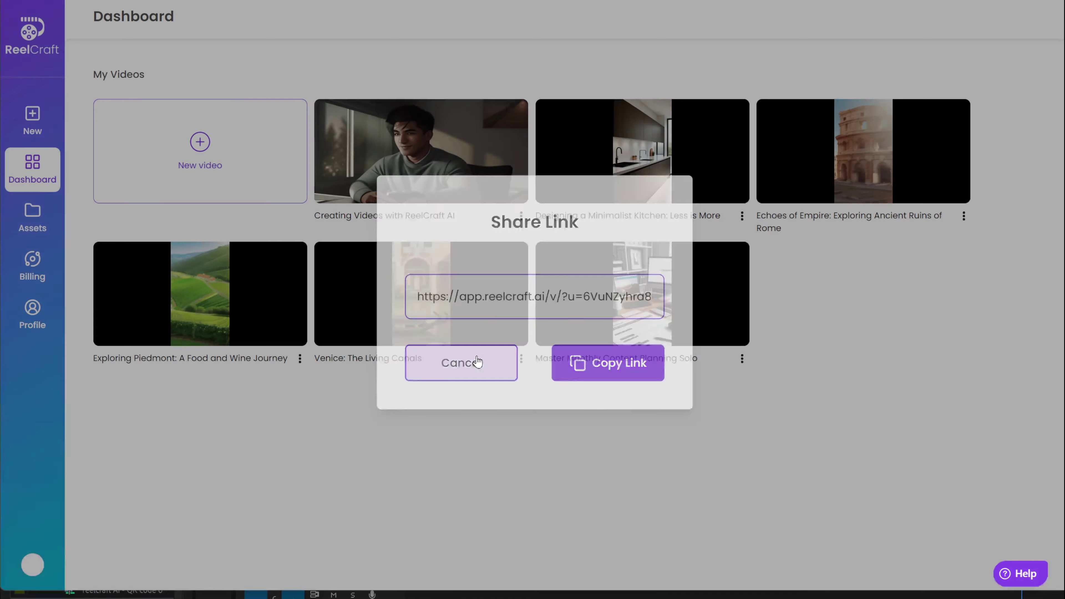
{"action": "left_click", "coordinate": [478, 361]}
{"action": "left_click", "coordinate": [32, 317]}
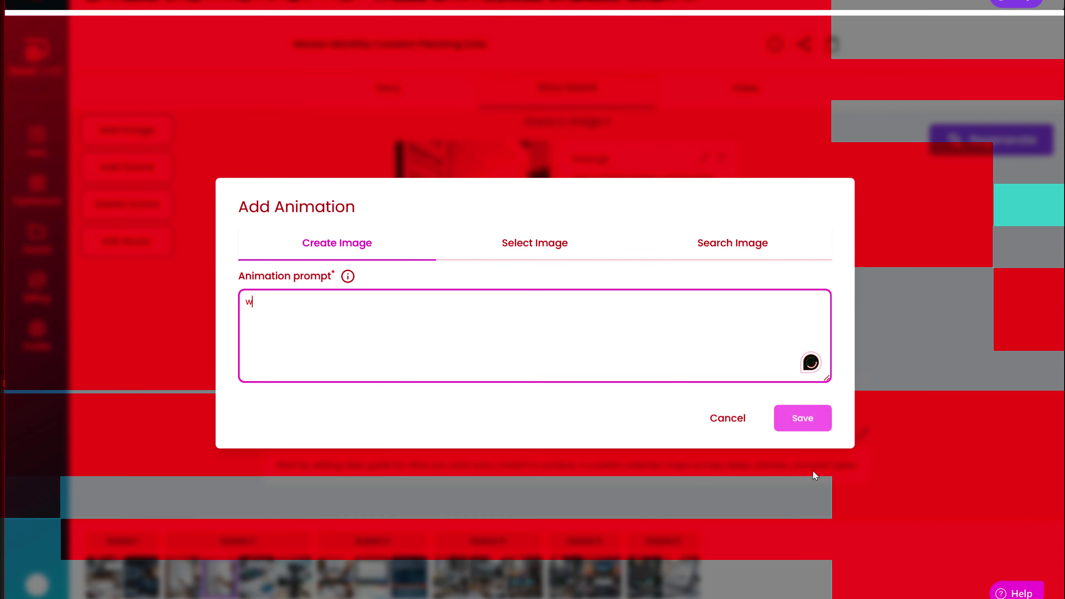
- Try creating an additional storyboard image with the animation prompt "write here the prompt"
{"action": "type", "text": "rite here the prompt"}
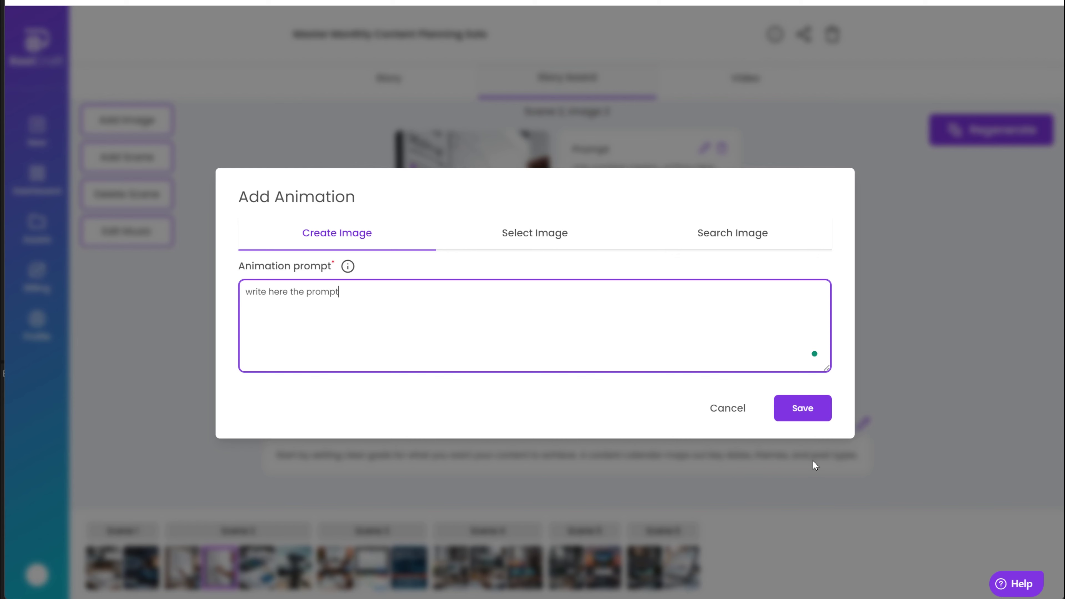
{"action": "left_click", "coordinate": [728, 408]}
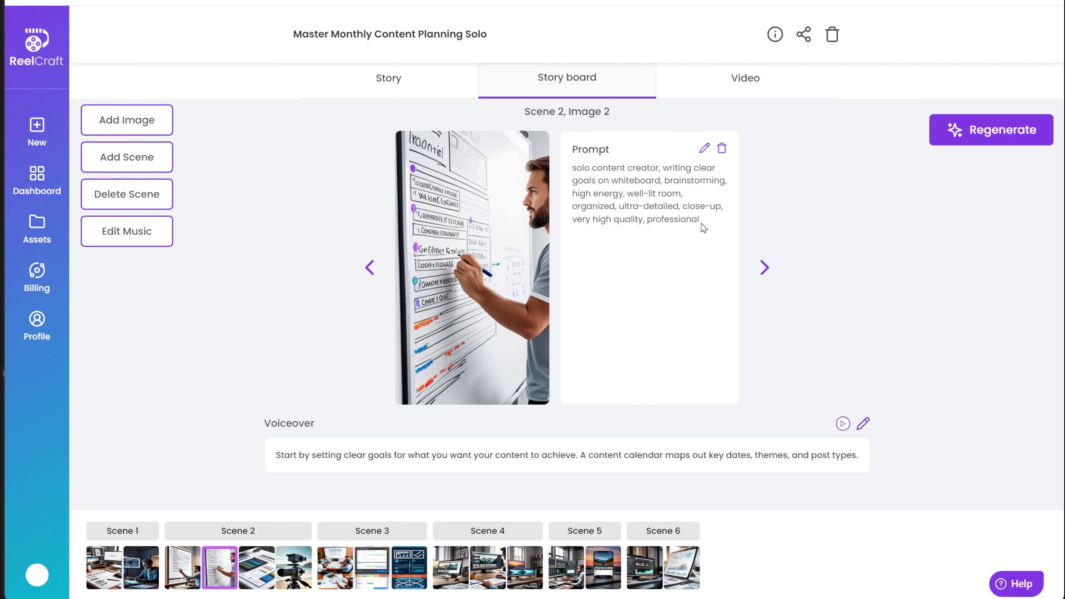
- Start adding an image to Scene 2, copying the prompt of Scene 2, Image 2 as its animation prompt
{"action": "left_click_drag", "start_coordinate": [702, 222], "coordinate": [568, 173]}
{"action": "key", "text": "ctrl+c"}
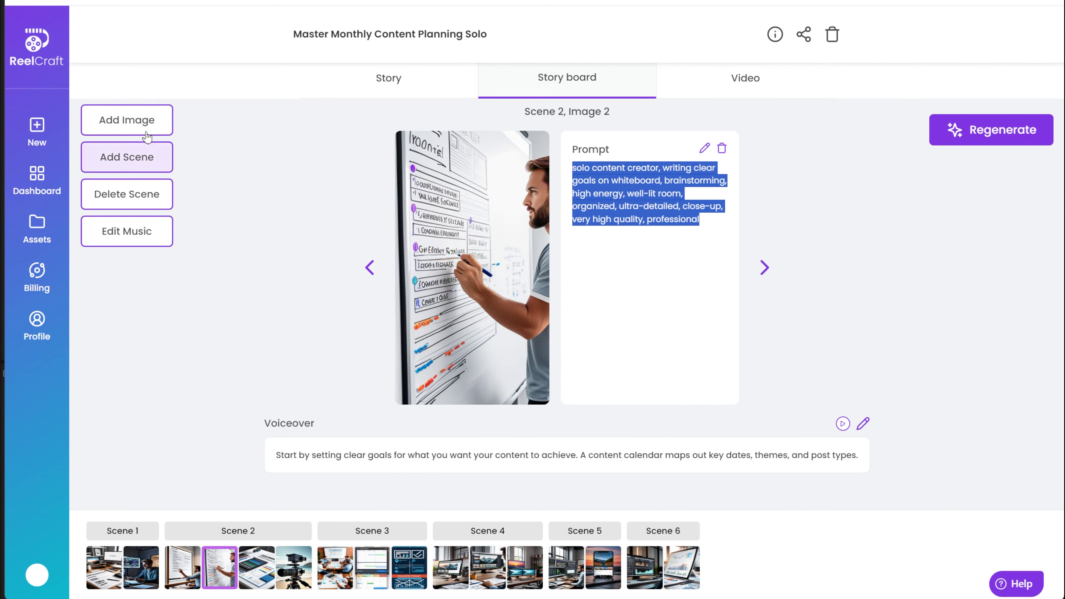
{"action": "left_click", "coordinate": [126, 120]}
{"action": "left_click", "coordinate": [352, 326]}
{"action": "key", "text": "ctrl+v"}
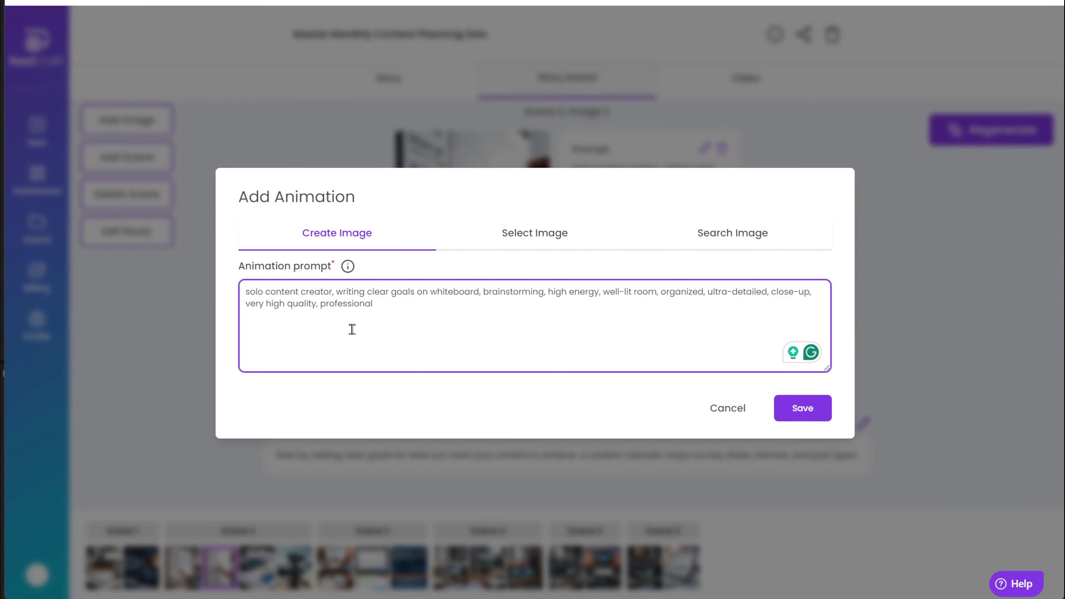
- Upload the ReelCraft "Clone Yourself" picture as the added image and reposition its crop area
{"action": "left_click", "coordinate": [527, 235]}
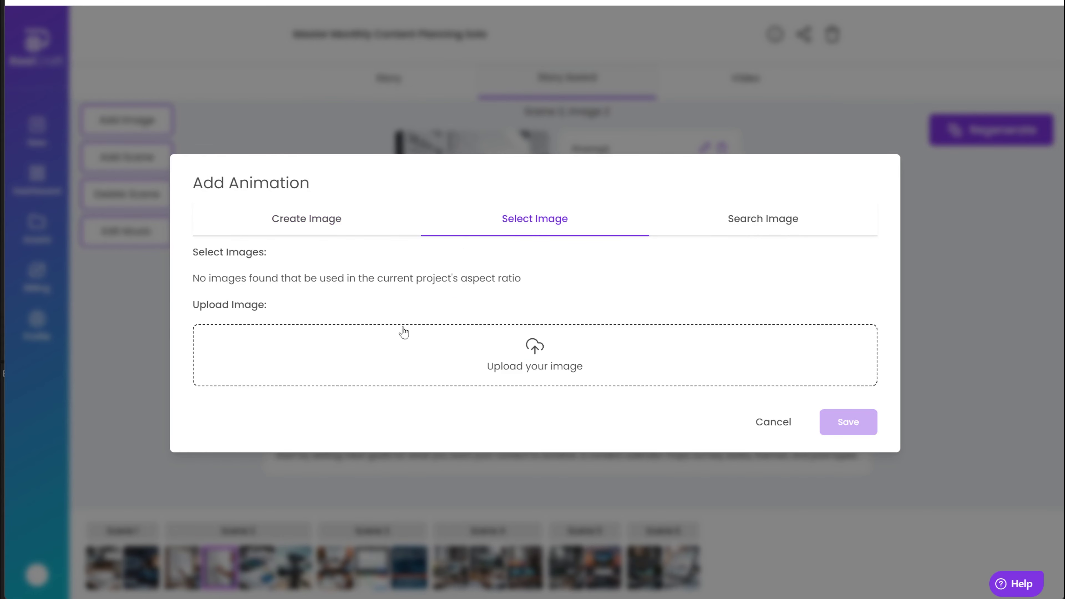
{"action": "left_click", "coordinate": [428, 376]}
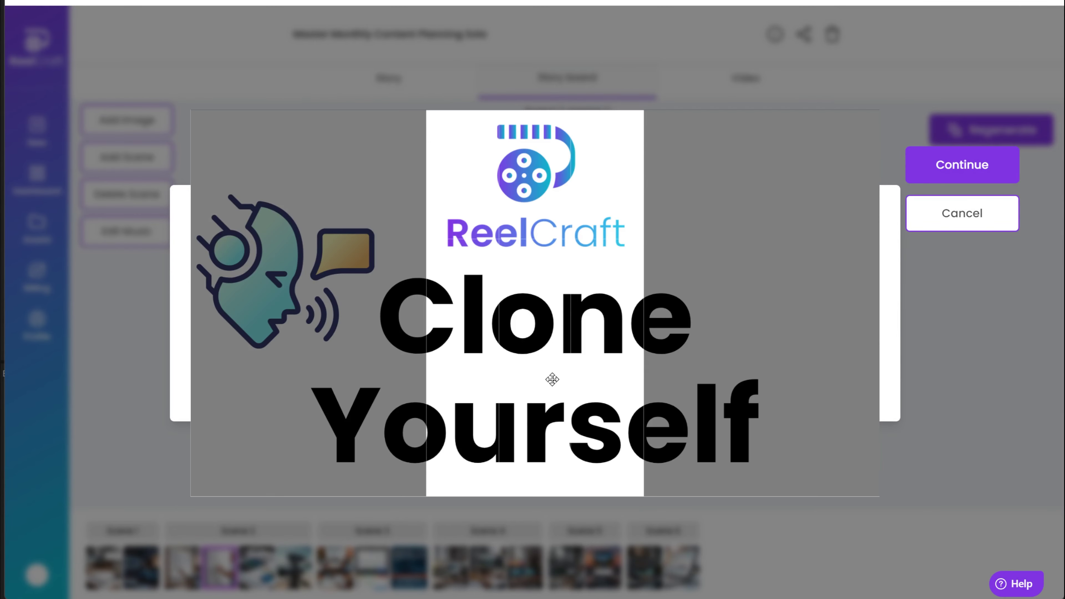
{"action": "left_click_drag", "start_coordinate": [552, 379], "coordinate": [837, 380]}
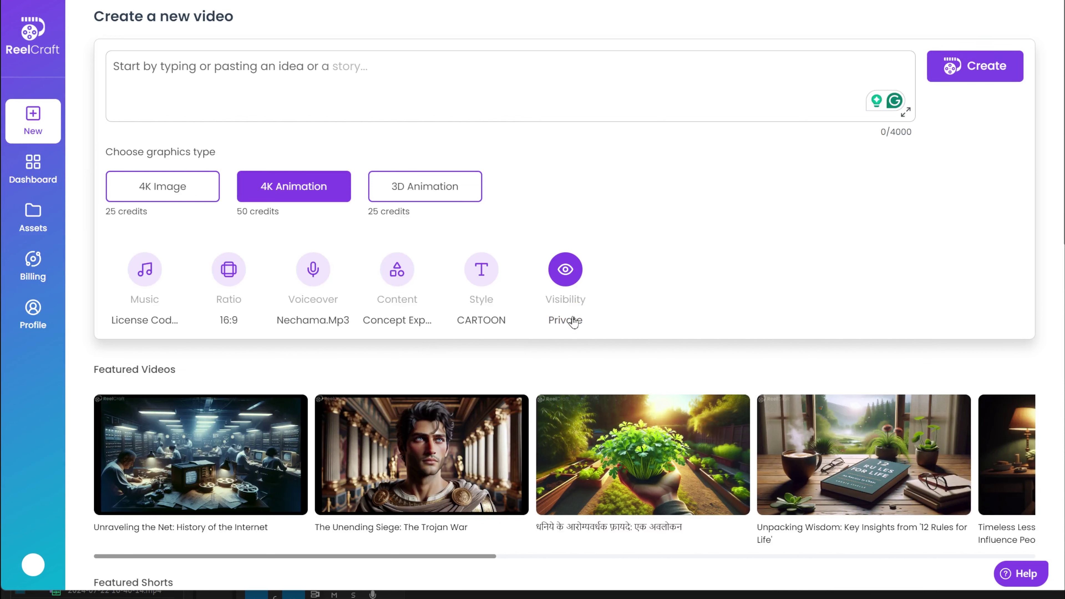
- Read the YouTube Partner Program eligibility requirements, and review the Free, Pro and Business pricing plans
{"action": "mouse_move", "coordinate": [573, 322]}
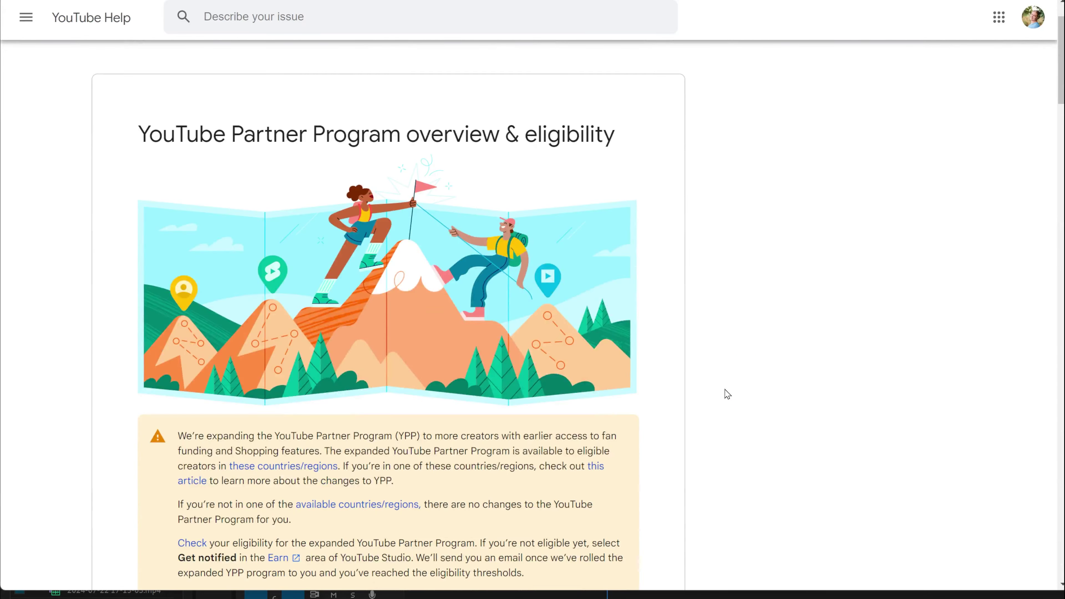
{"action": "scroll", "coordinate": [727, 394], "scroll_direction": "down", "scroll_amount": 10}
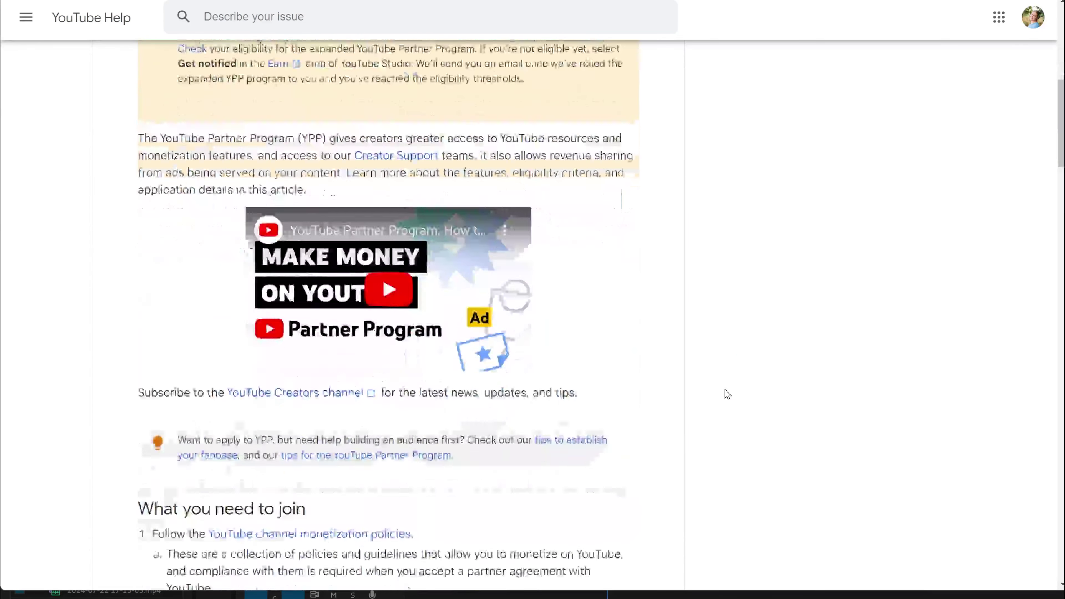
{"action": "scroll", "coordinate": [727, 394], "scroll_direction": "down", "scroll_amount": 13}
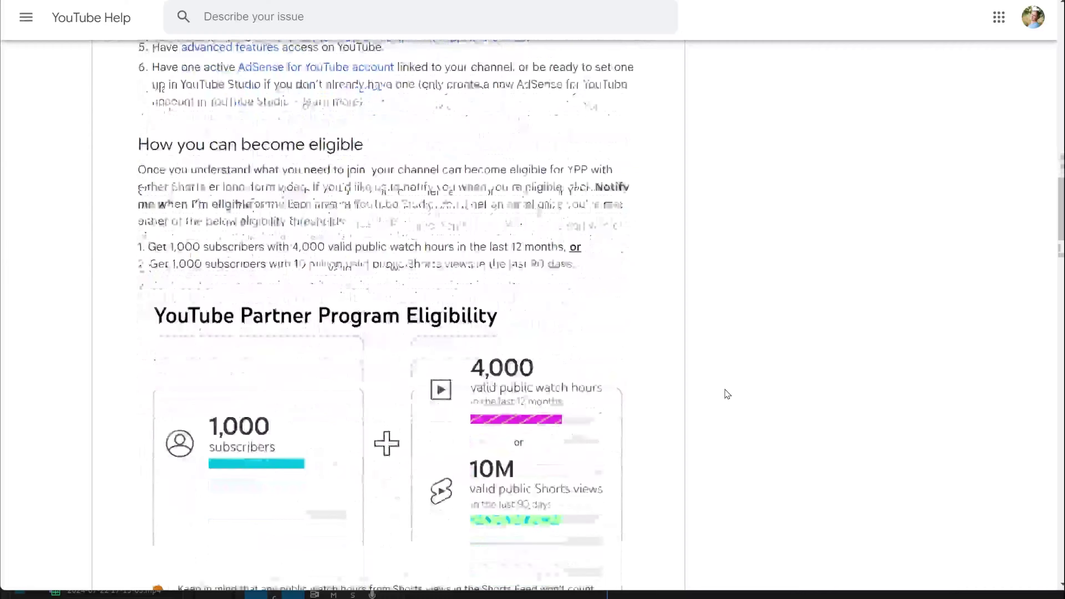
{"action": "scroll", "coordinate": [727, 394], "scroll_direction": "down", "scroll_amount": 4}
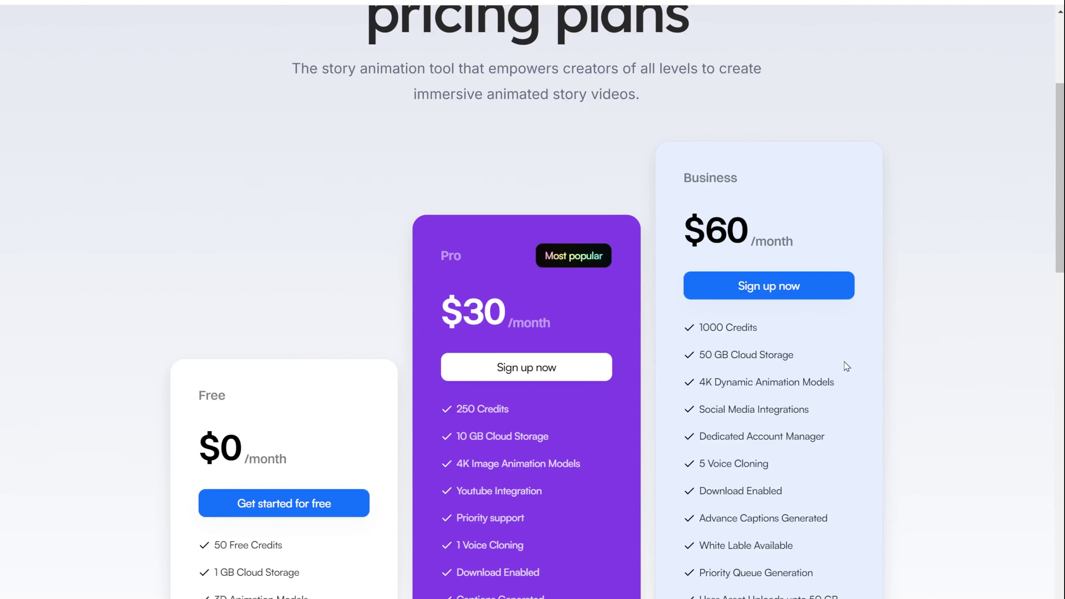
{"action": "scroll", "coordinate": [847, 366], "scroll_direction": "up", "scroll_amount": 3}
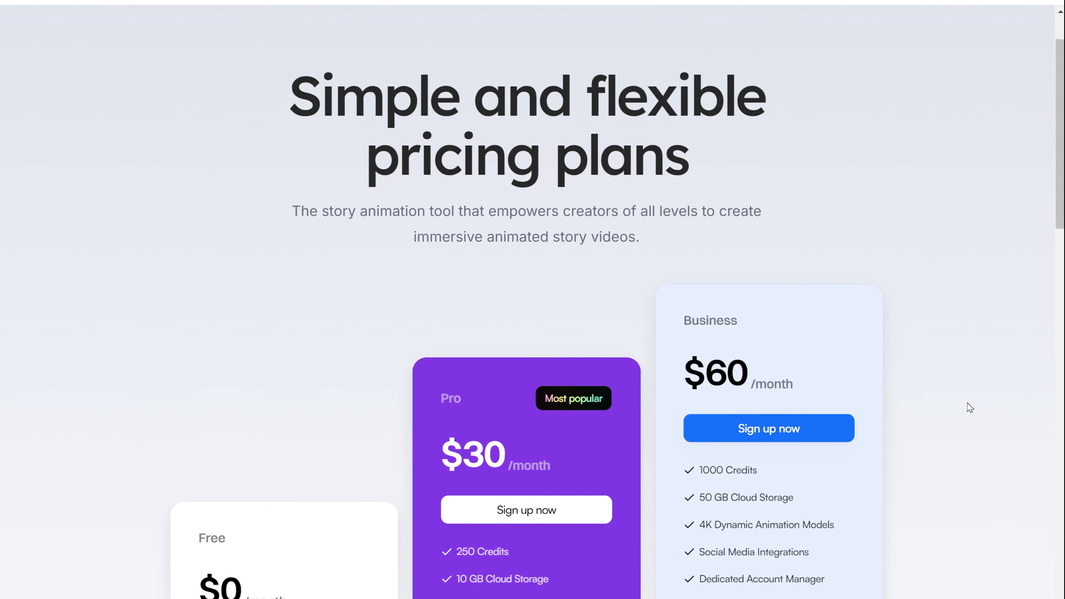
{"action": "scroll", "coordinate": [969, 407], "scroll_direction": "down", "scroll_amount": 5}
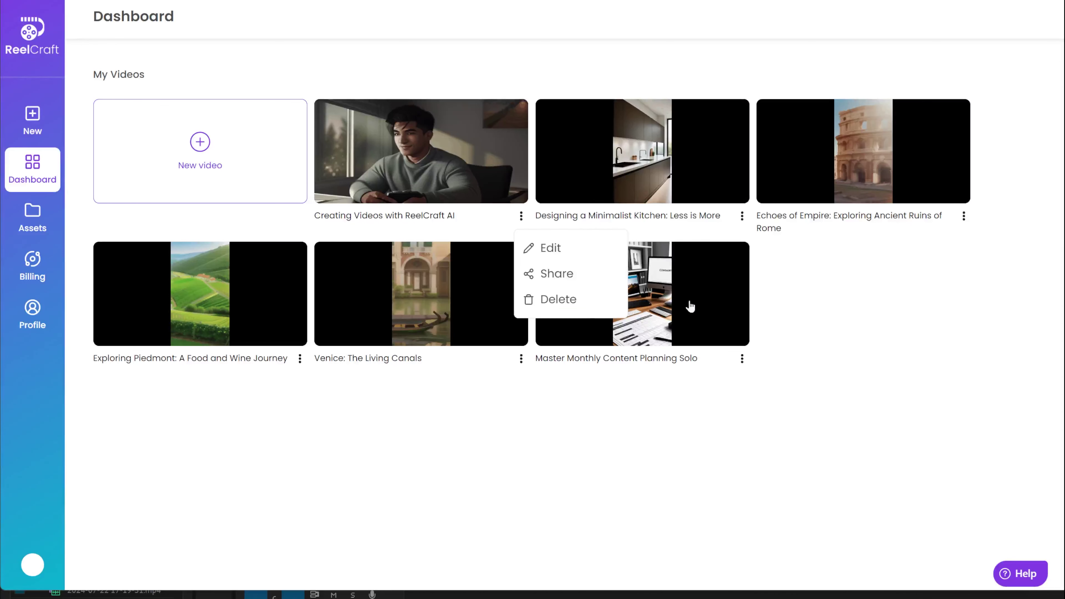
- Open the Creating Videos with ReelCraft AI video from the dashboard
{"action": "left_click", "coordinate": [489, 172]}
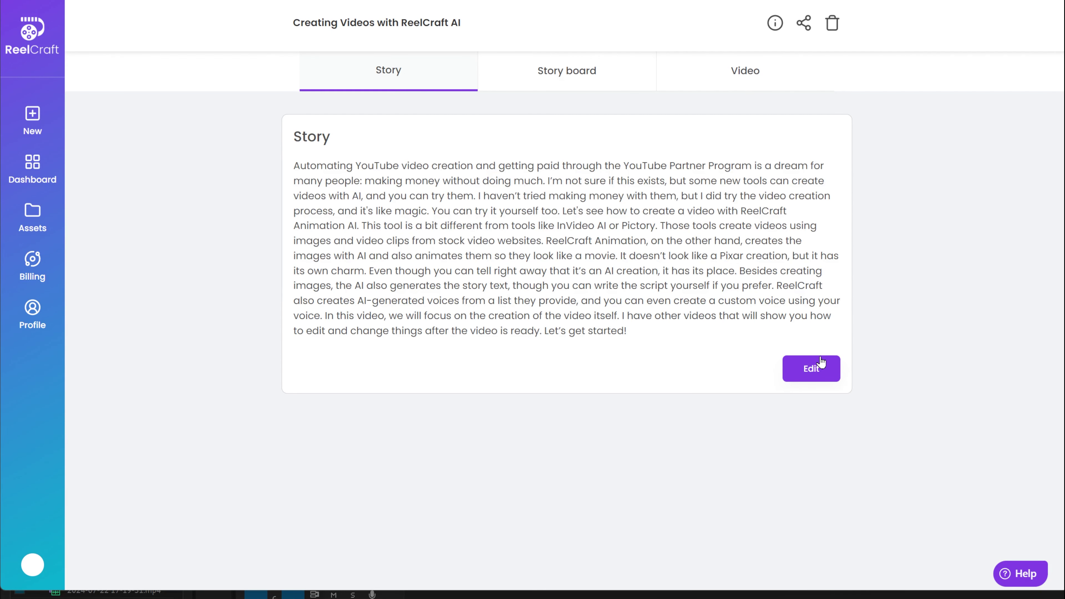
- Try appending "change whatever" to the end of the story text, and discard the edit
{"action": "left_click", "coordinate": [820, 367]}
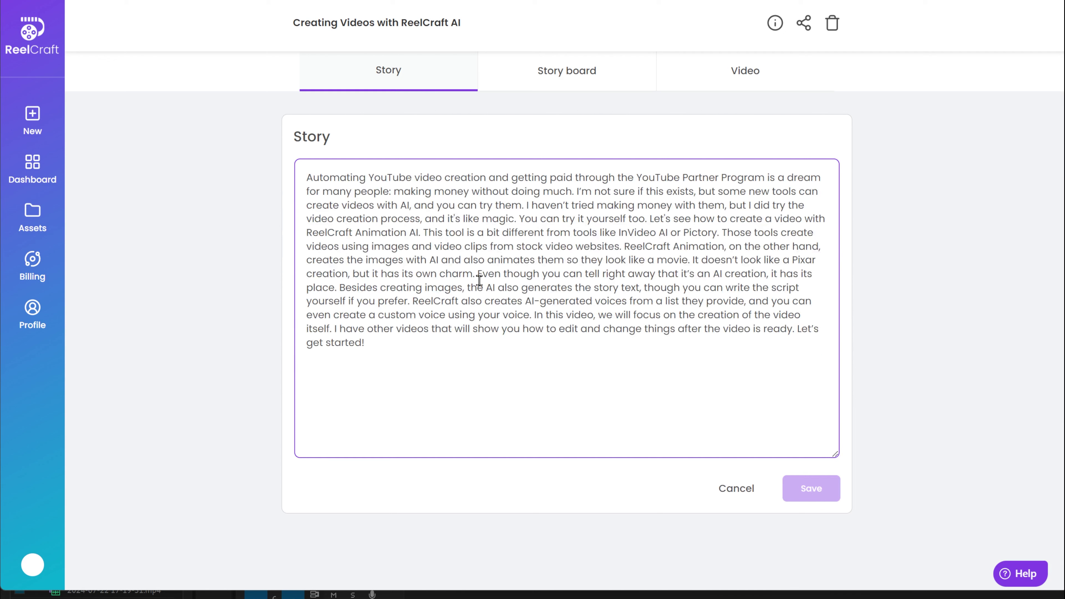
{"action": "left_click", "coordinate": [683, 371]}
{"action": "type", "text": "a"}
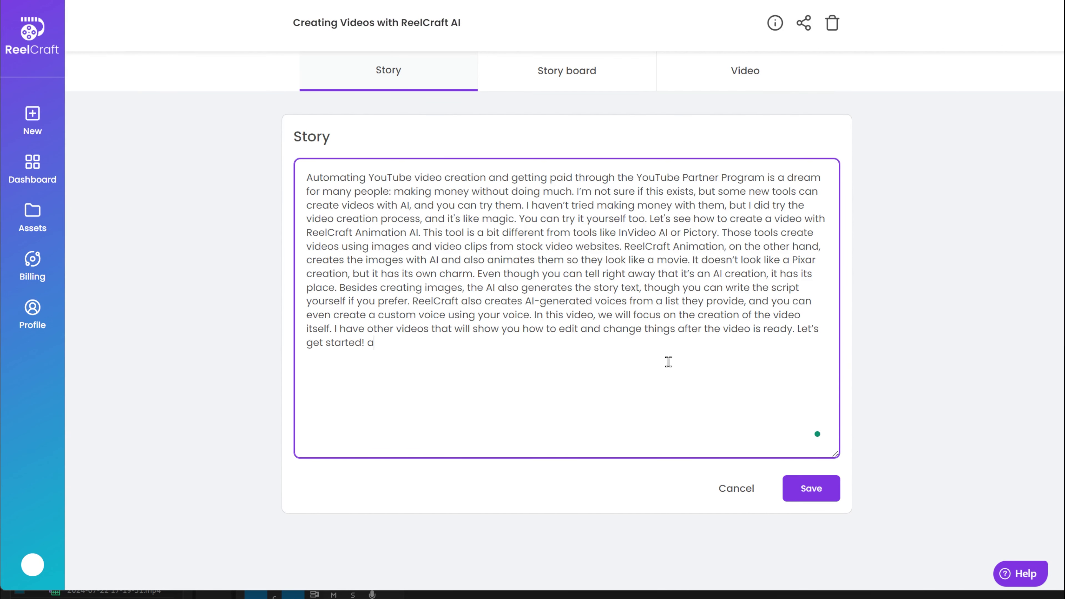
{"action": "type", "text": "nd change whatever"}
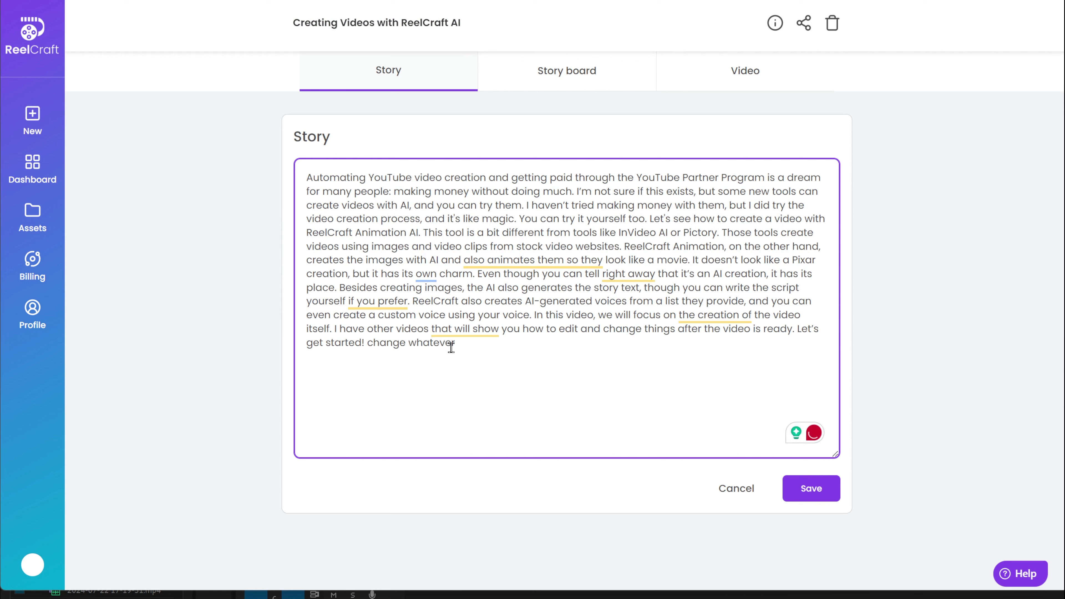
{"action": "left_click_drag", "start_coordinate": [454, 345], "coordinate": [365, 344]}
{"action": "key", "text": "BackSpace"}
{"action": "left_click", "coordinate": [736, 489]}
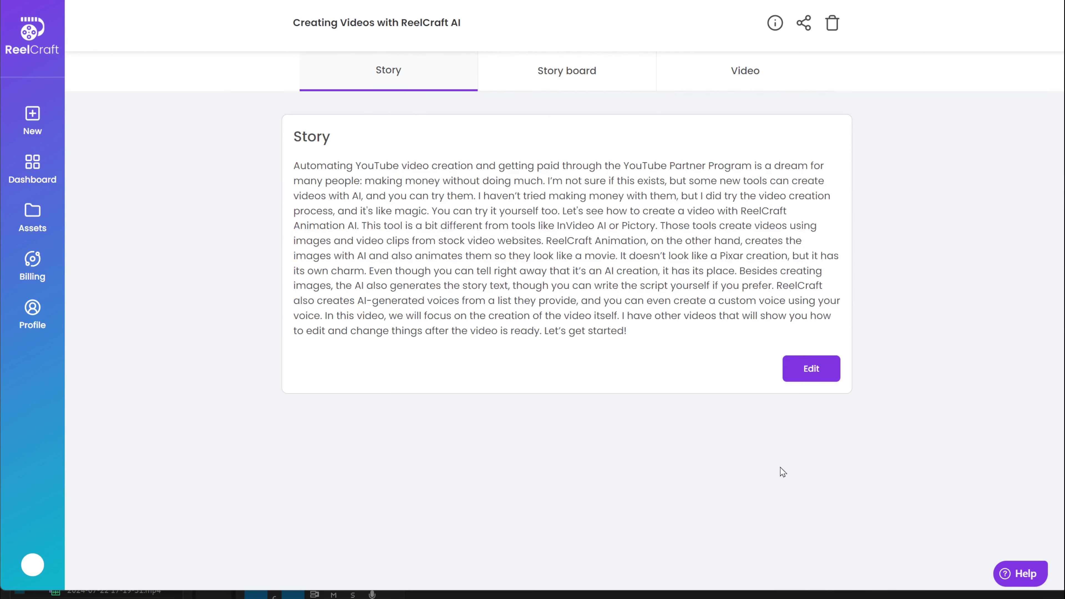
- Open the storyboard's Scene 1 voiceover for editing and review the available custom narration voices
{"action": "left_click", "coordinate": [567, 75]}
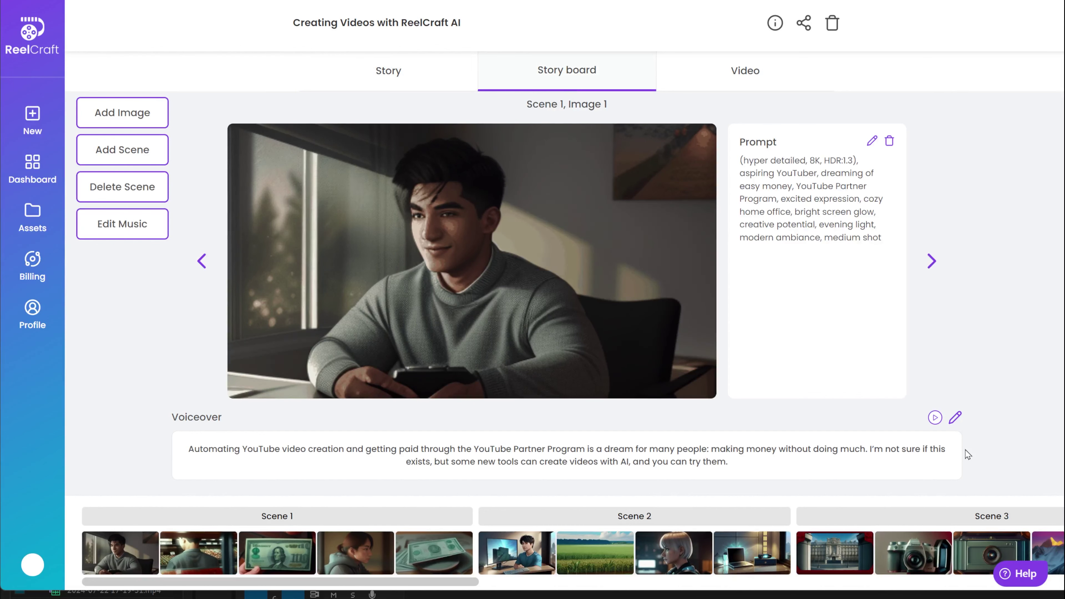
{"action": "left_click", "coordinate": [955, 417]}
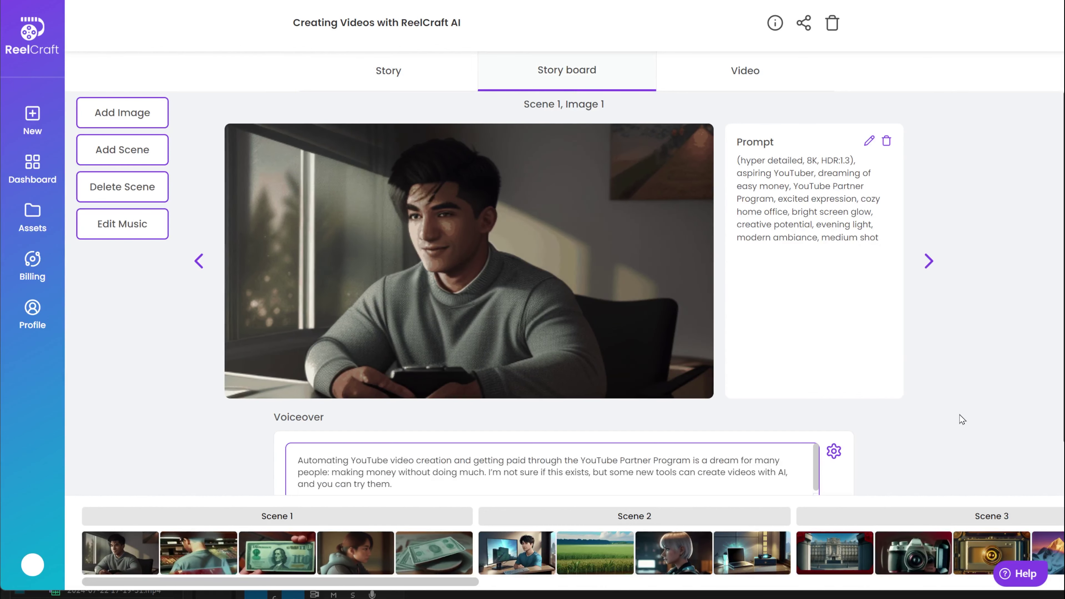
{"action": "left_click", "coordinate": [834, 452]}
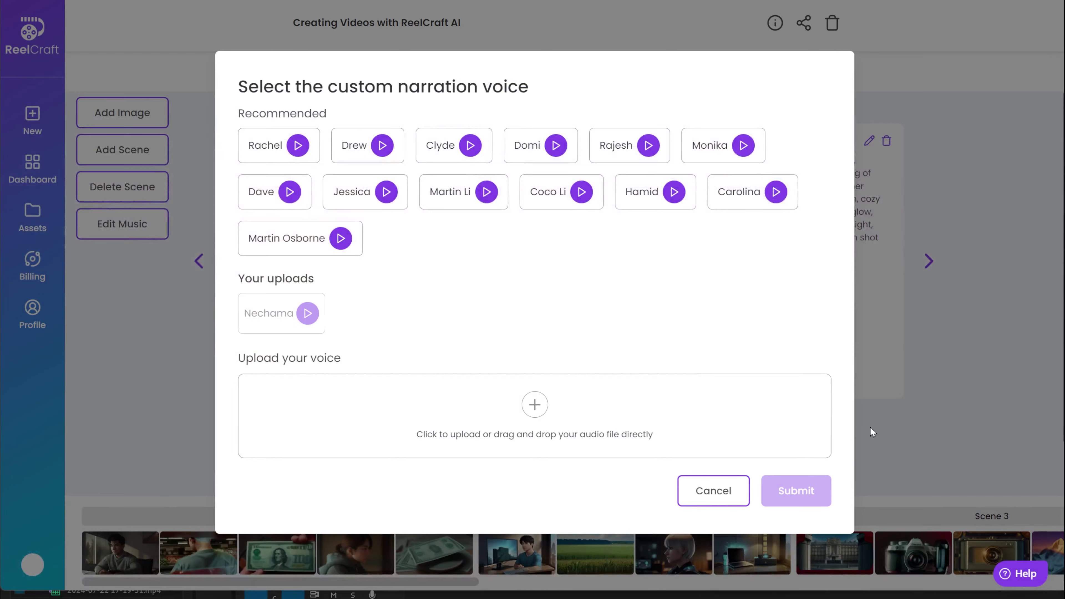
{"action": "left_click", "coordinate": [713, 491]}
- Try appending "add or remove things here" to the Scene 1 voiceover text, and discard the edit
{"action": "scroll", "coordinate": [916, 428], "scroll_direction": "down", "scroll_amount": 2}
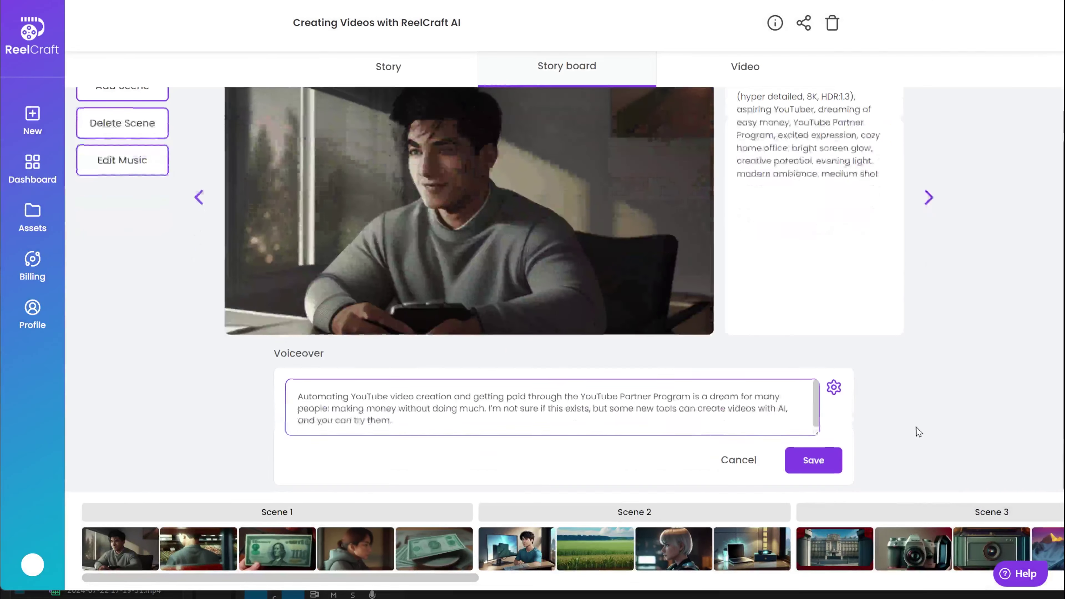
{"action": "left_click", "coordinate": [458, 421]}
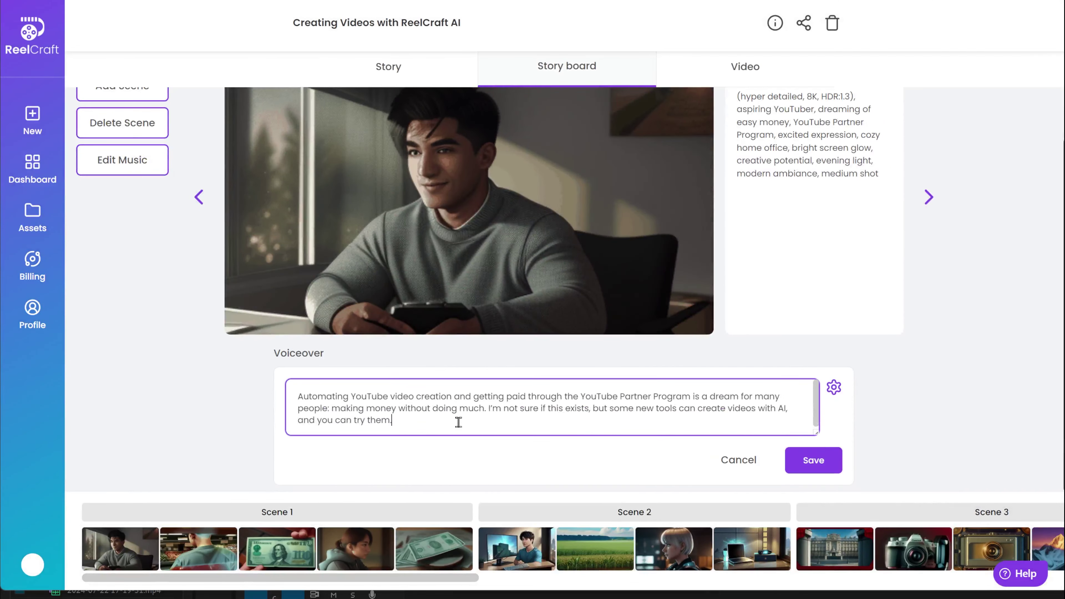
{"action": "type", "text": "add"}
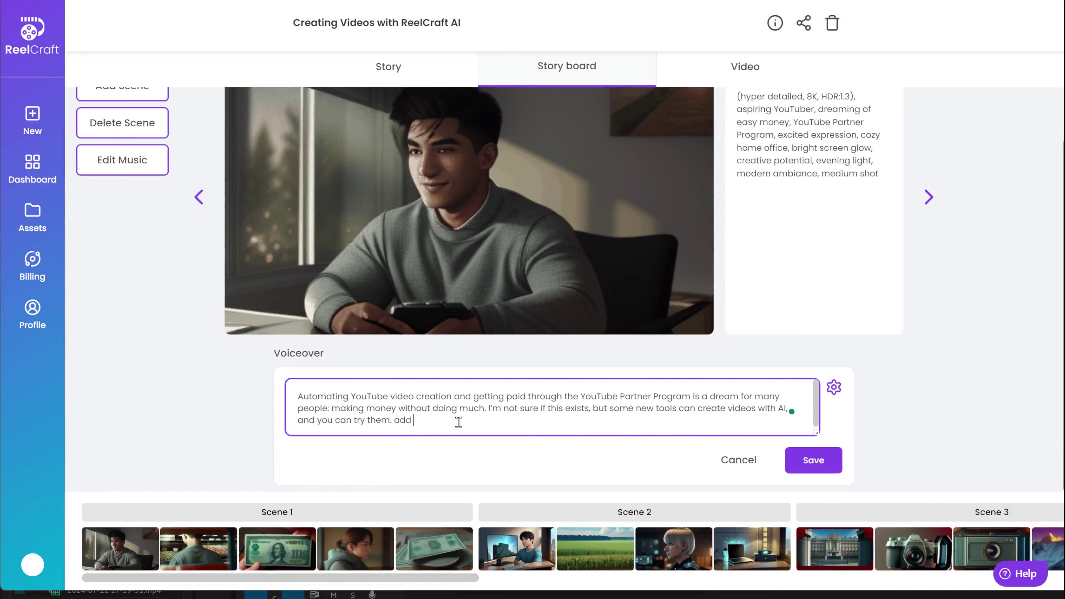
{"action": "type", "text": " or remove thi"}
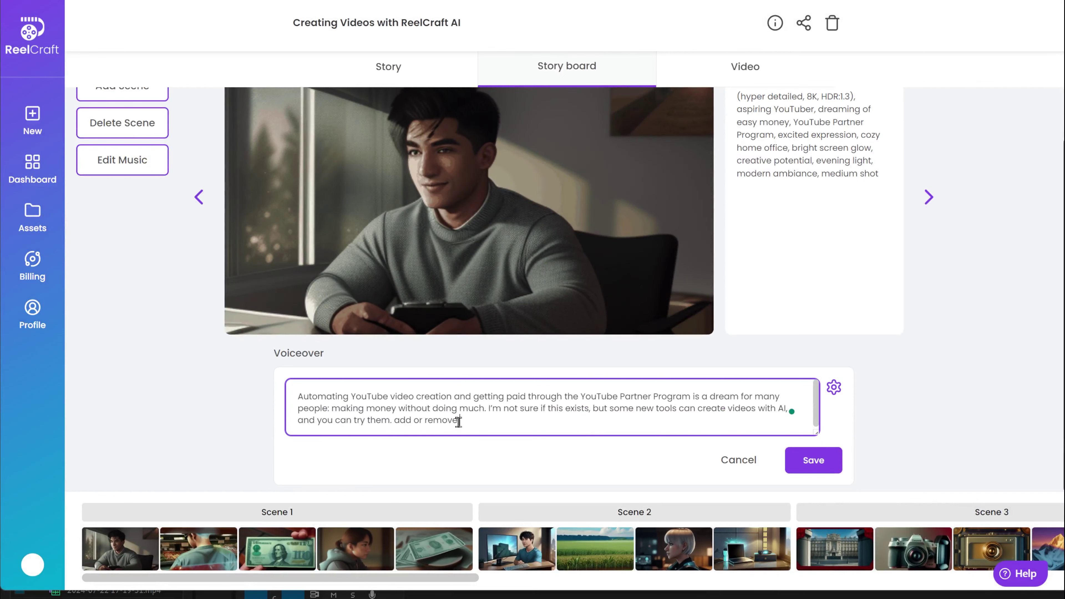
{"action": "type", "text": "ngs here"}
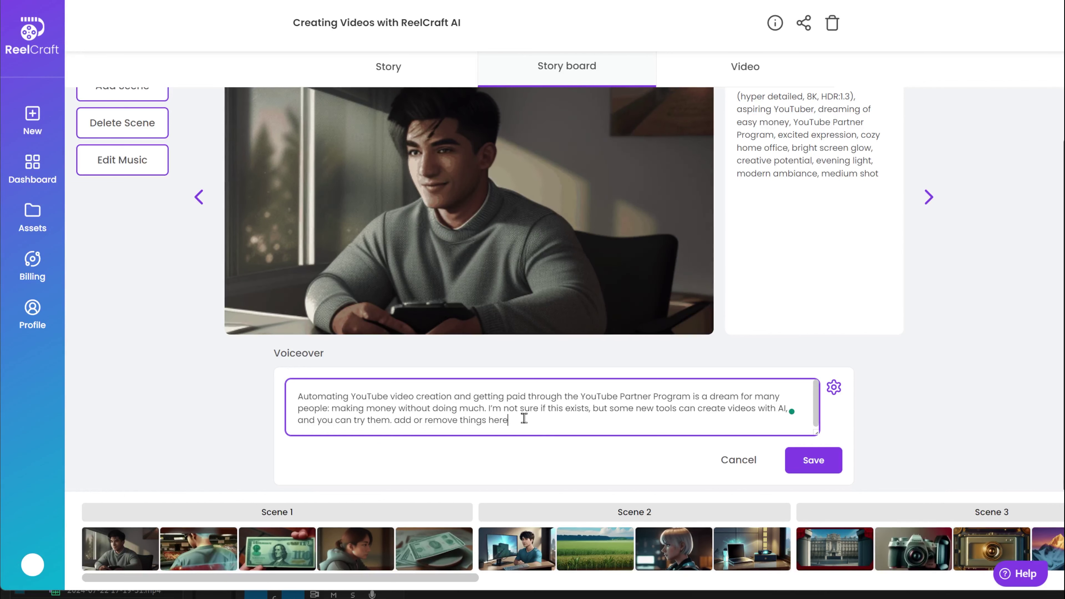
{"action": "left_click_drag", "start_coordinate": [508, 420], "coordinate": [394, 423]}
{"action": "key", "text": "BackSpace"}
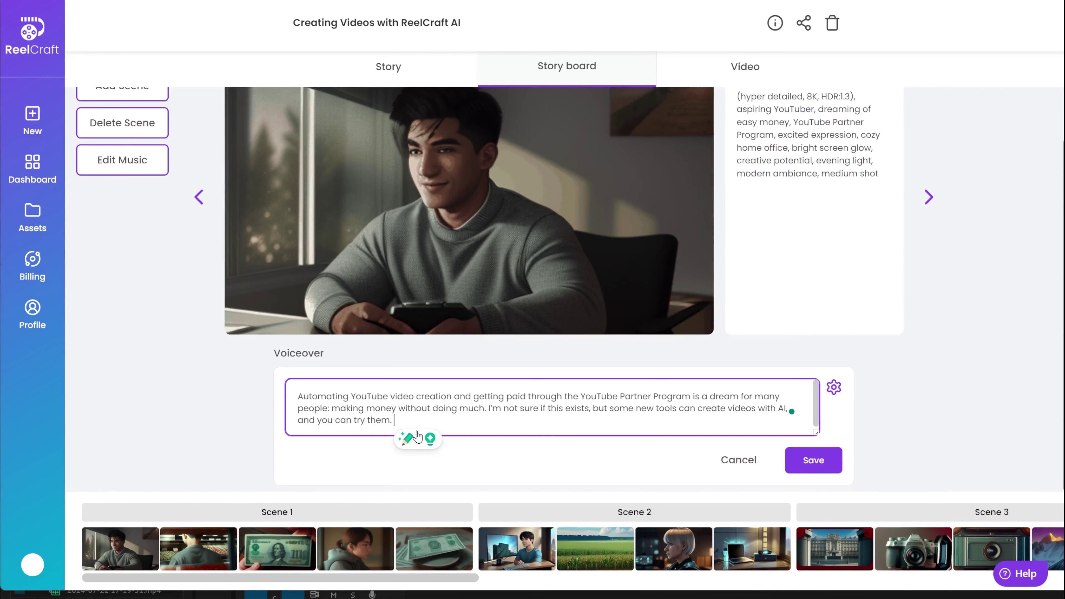
{"action": "left_click", "coordinate": [719, 460]}
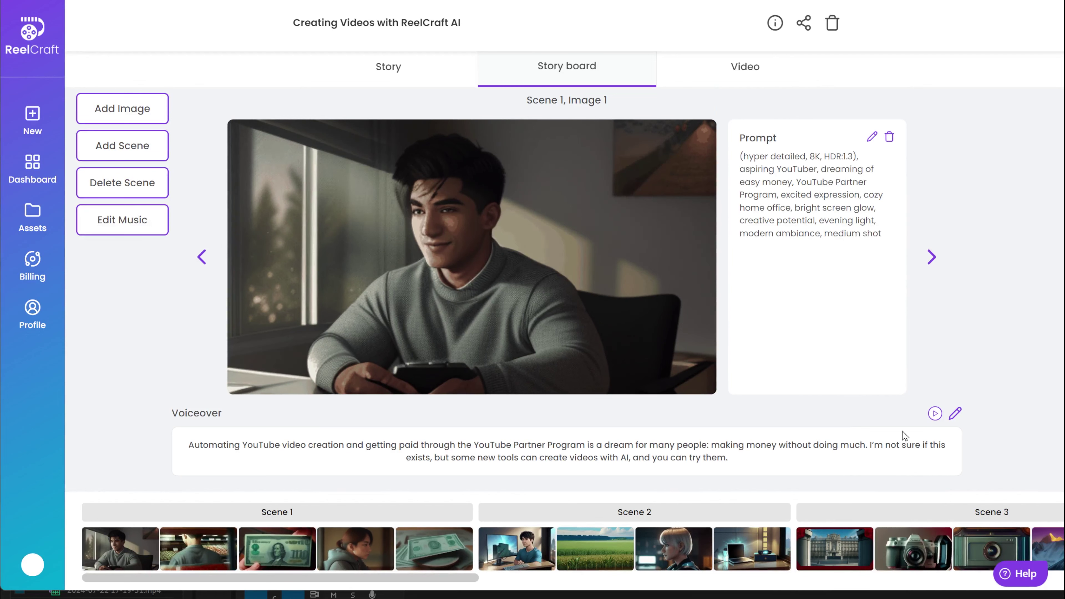
- Play the Scene 1 voiceover
{"action": "left_click", "coordinate": [935, 414]}
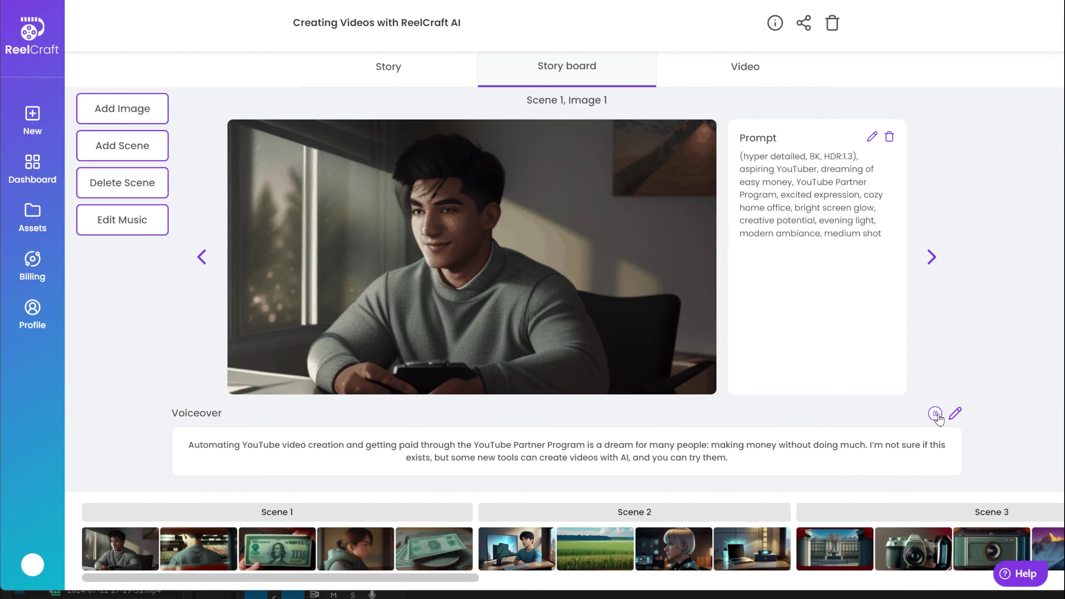
- Stop the playback of the Scene 1 voiceover
{"action": "left_click", "coordinate": [936, 415]}
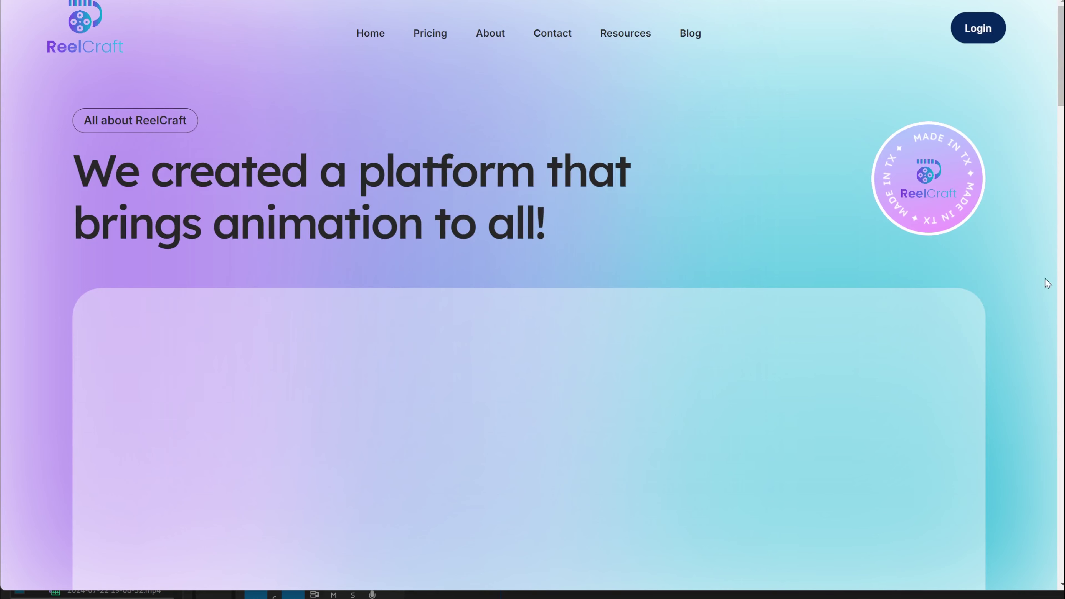
- Review ReelCraft's About page, from its introduction through the vision and founding story to the footer
{"action": "scroll", "coordinate": [1005, 292], "scroll_direction": "down", "scroll_amount": 5}
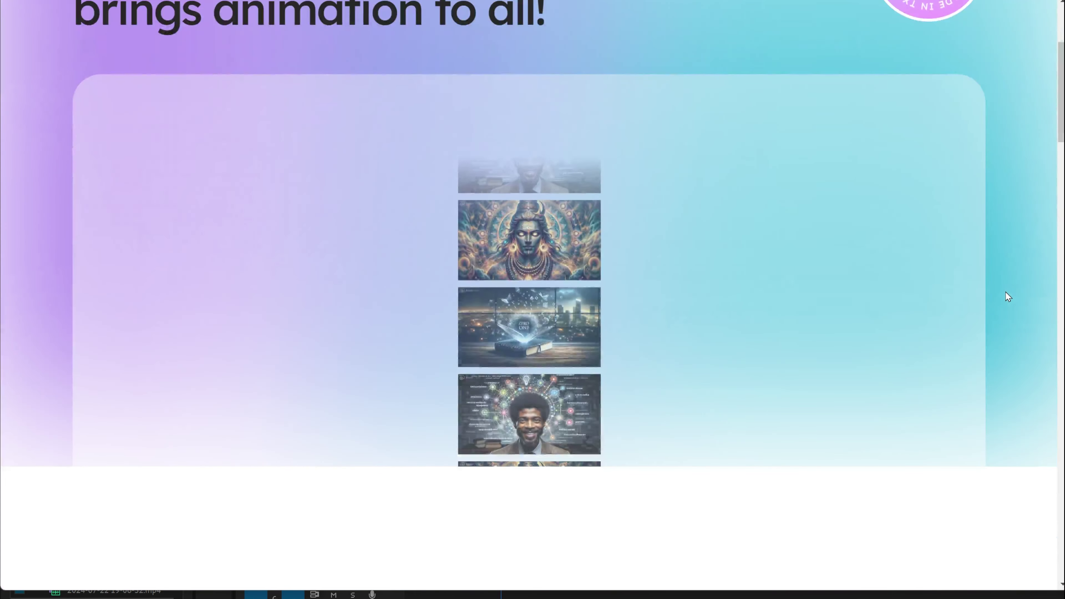
{"action": "scroll", "coordinate": [1005, 297], "scroll_direction": "down", "scroll_amount": 5}
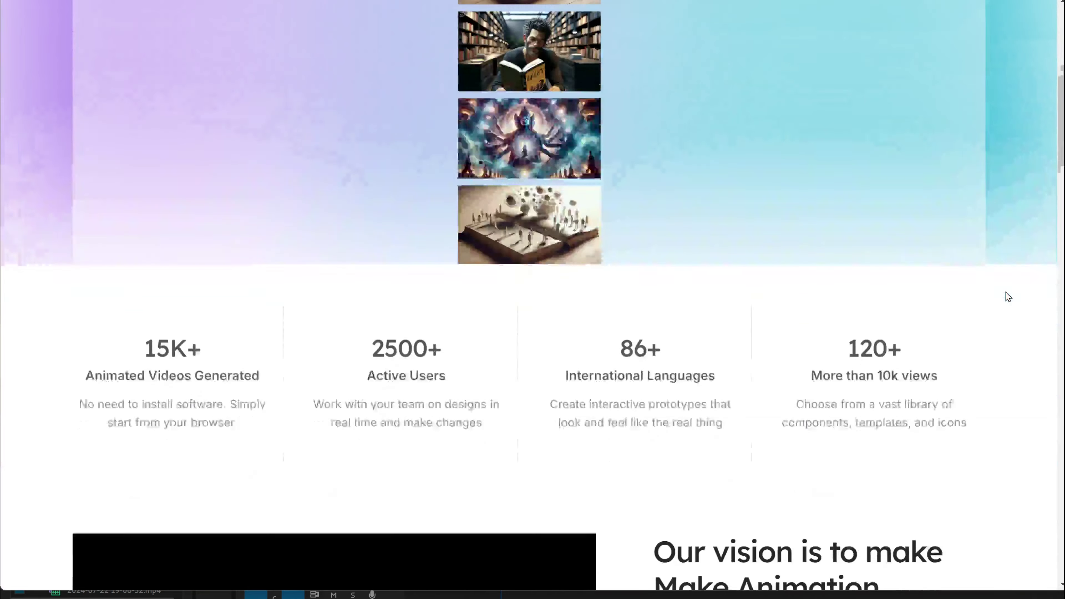
{"action": "scroll", "coordinate": [1006, 293], "scroll_direction": "down", "scroll_amount": 2}
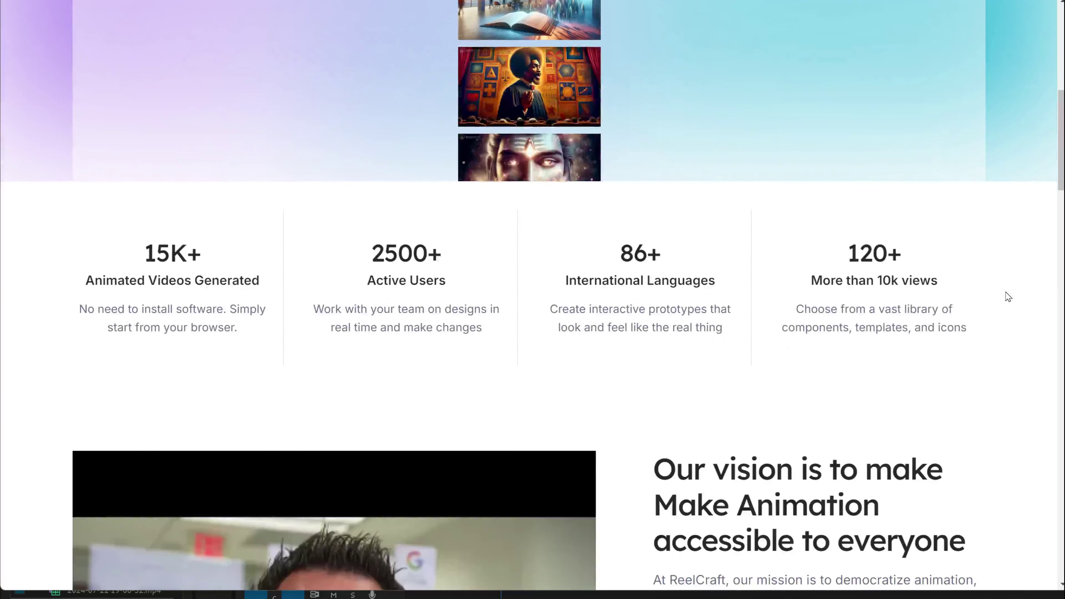
{"action": "scroll", "coordinate": [1009, 297], "scroll_direction": "down", "scroll_amount": 15}
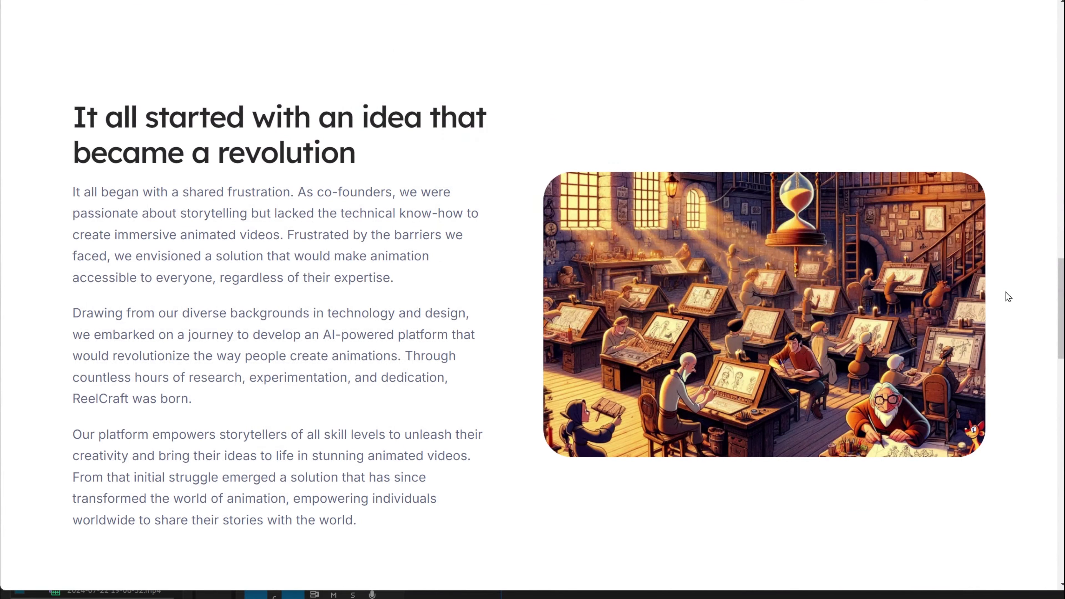
{"action": "scroll", "coordinate": [1008, 297], "scroll_direction": "down", "scroll_amount": 20}
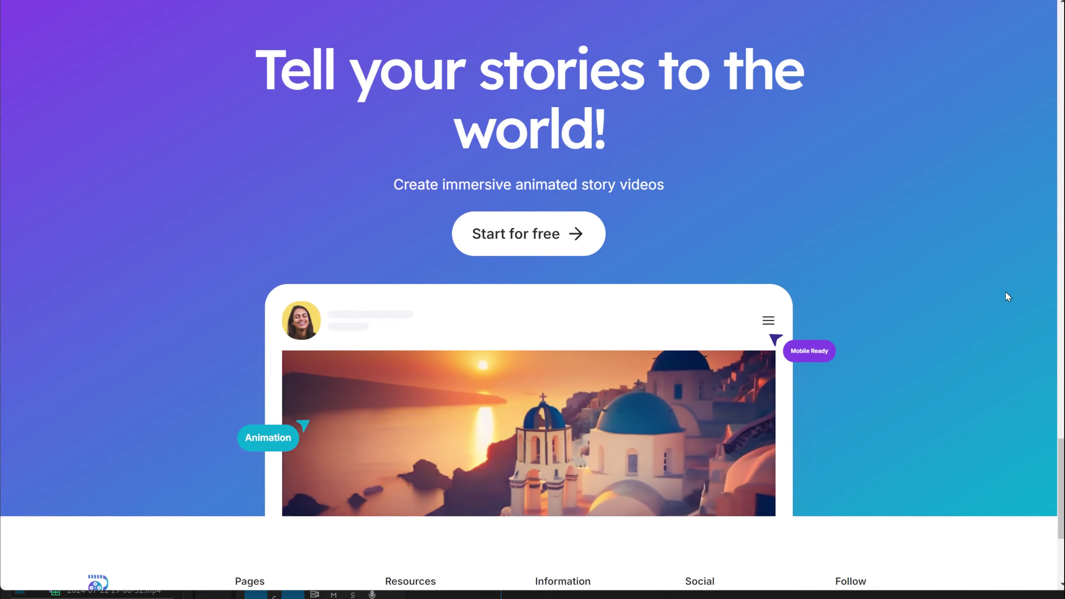
{"action": "scroll", "coordinate": [1008, 297], "scroll_direction": "down", "scroll_amount": 5}
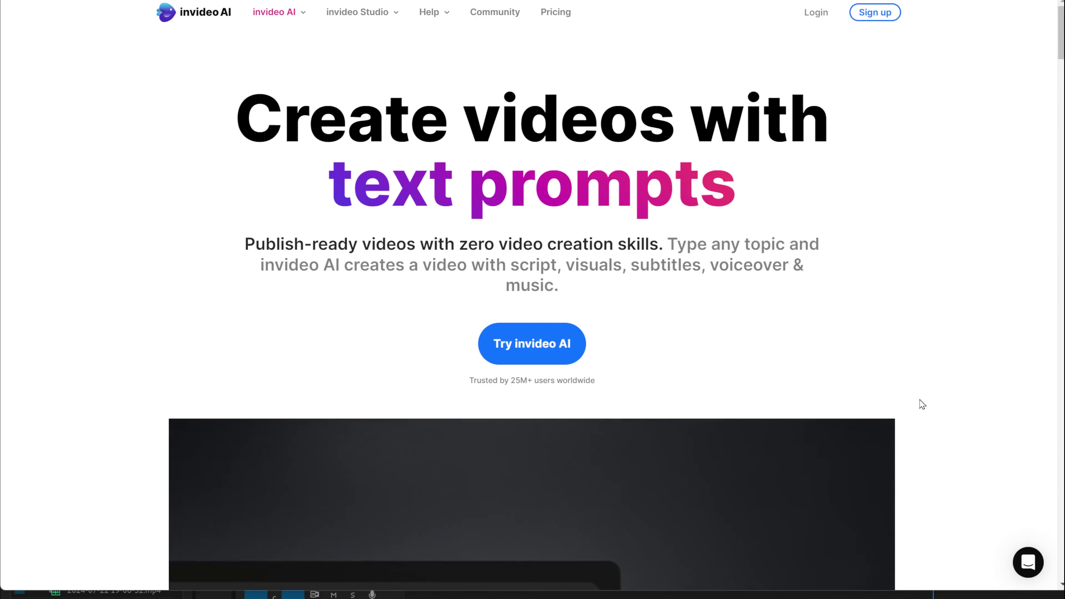
- Switch to the invideo AI website and look through its homepage, including the demo video and customer ratings
{"action": "scroll", "coordinate": [925, 351], "scroll_direction": "down", "scroll_amount": 8}
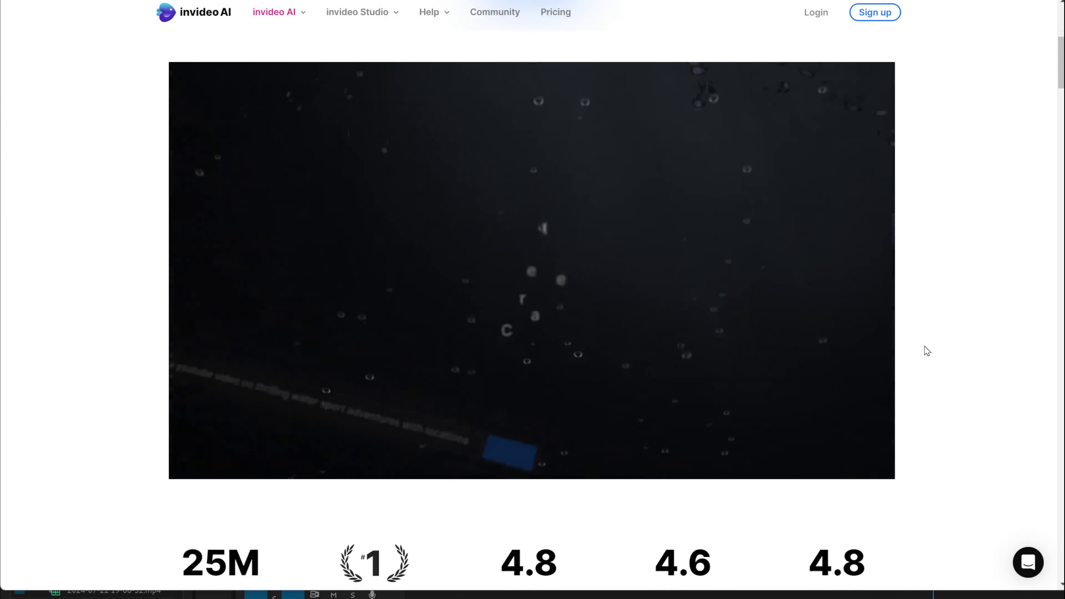
{"action": "scroll", "coordinate": [924, 348], "scroll_direction": "down", "scroll_amount": 5}
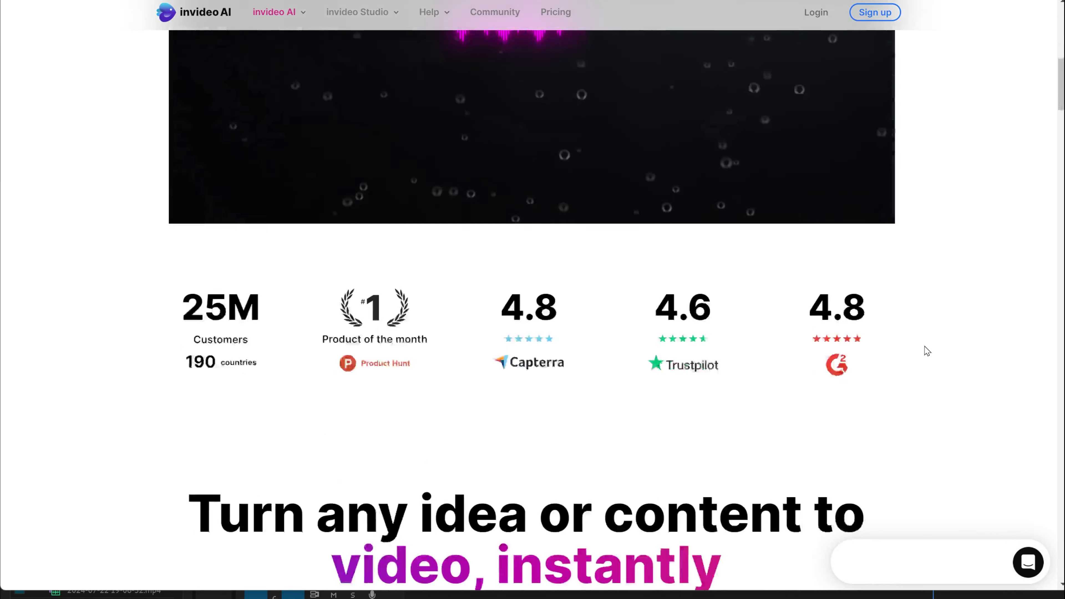
{"action": "scroll", "coordinate": [924, 351], "scroll_direction": "down", "scroll_amount": 8}
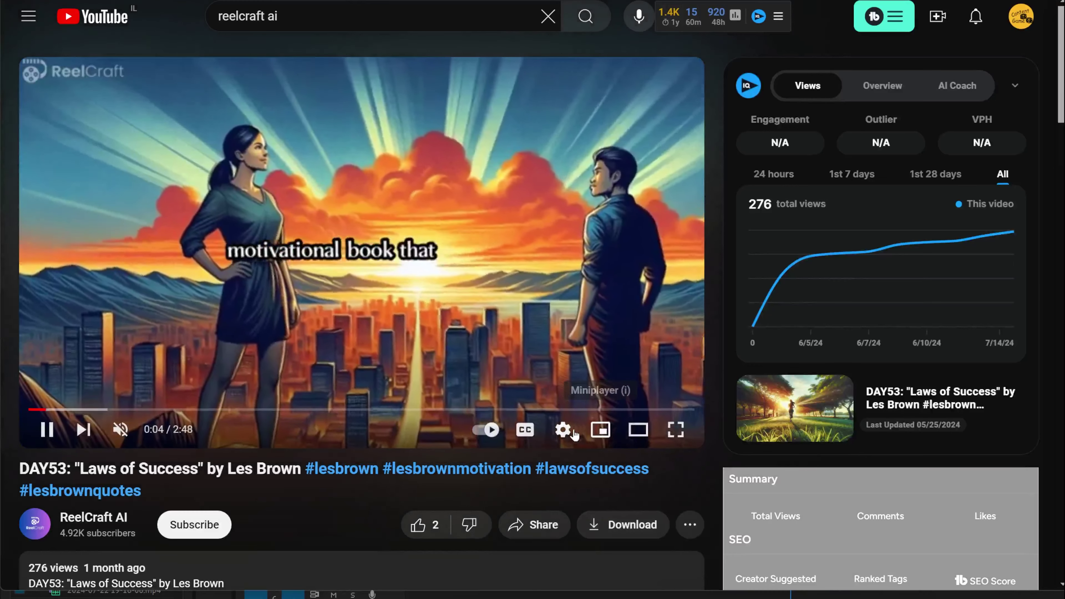
- Switch to YouTube and turn on closed captions for the ReelCraft AI video "DAY53: Laws of Success"
{"action": "left_click", "coordinate": [530, 434]}
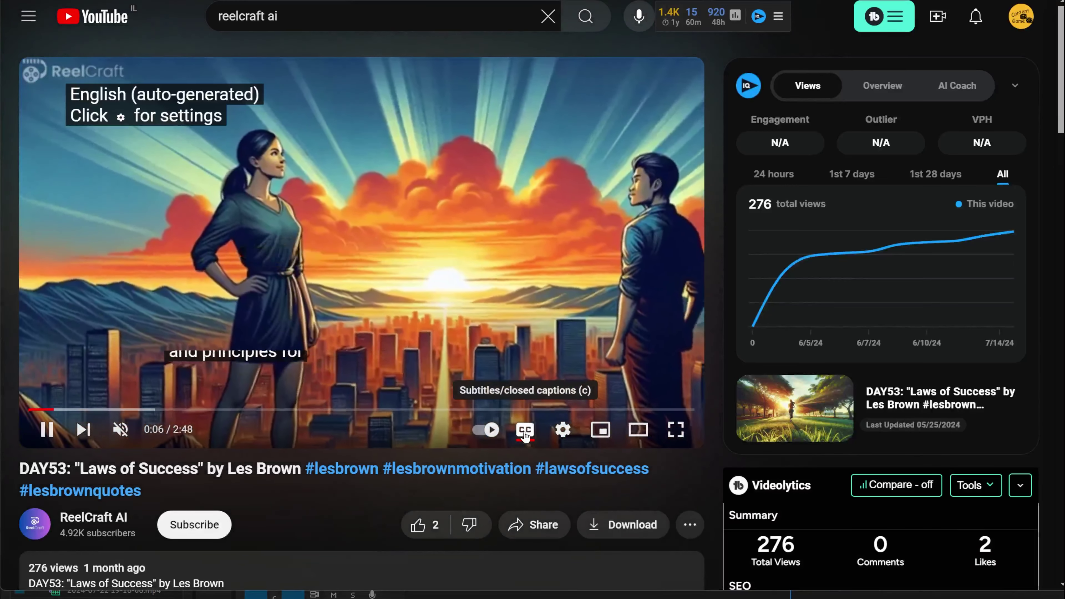
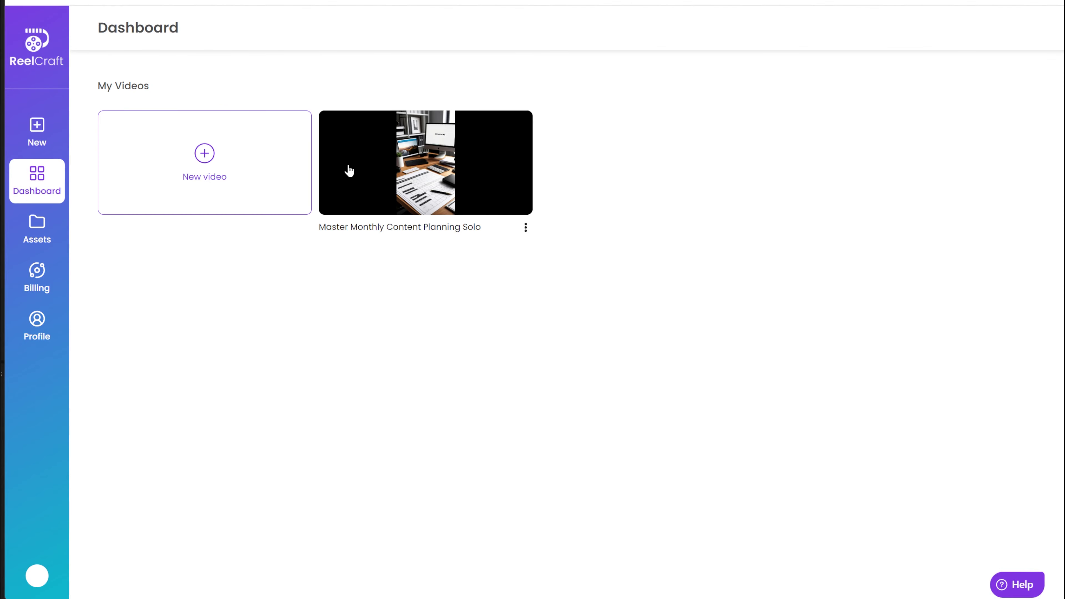
- Open the Master Monthly Content Planning Solo project in ReelCraft and regenerate its video from the storyboard
{"action": "left_click", "coordinate": [347, 107]}
{"action": "left_click", "coordinate": [736, 77]}
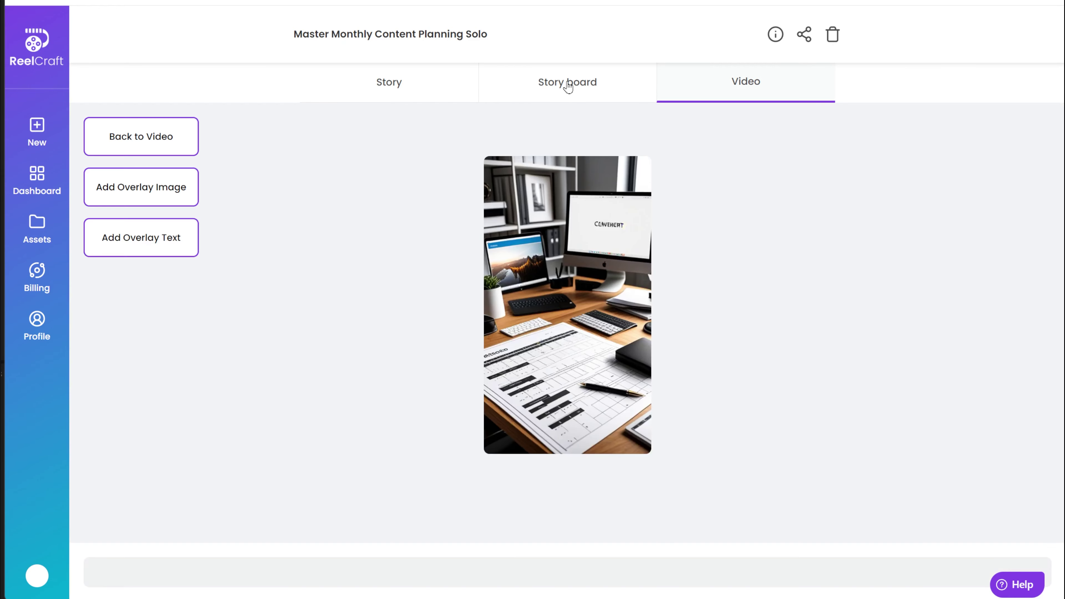
{"action": "left_click", "coordinate": [568, 84]}
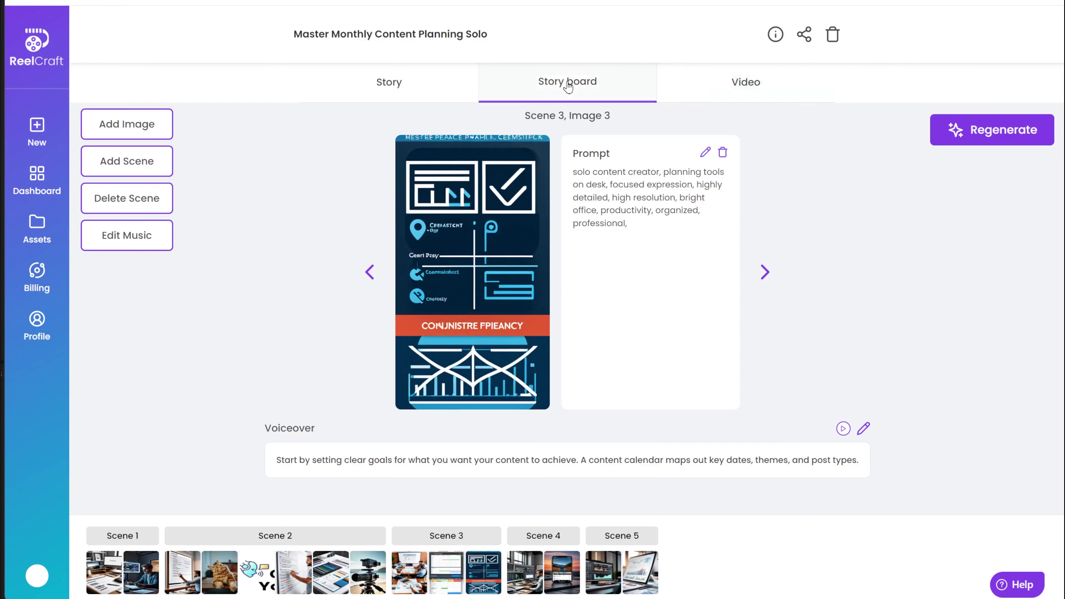
{"action": "left_click", "coordinate": [1017, 133]}
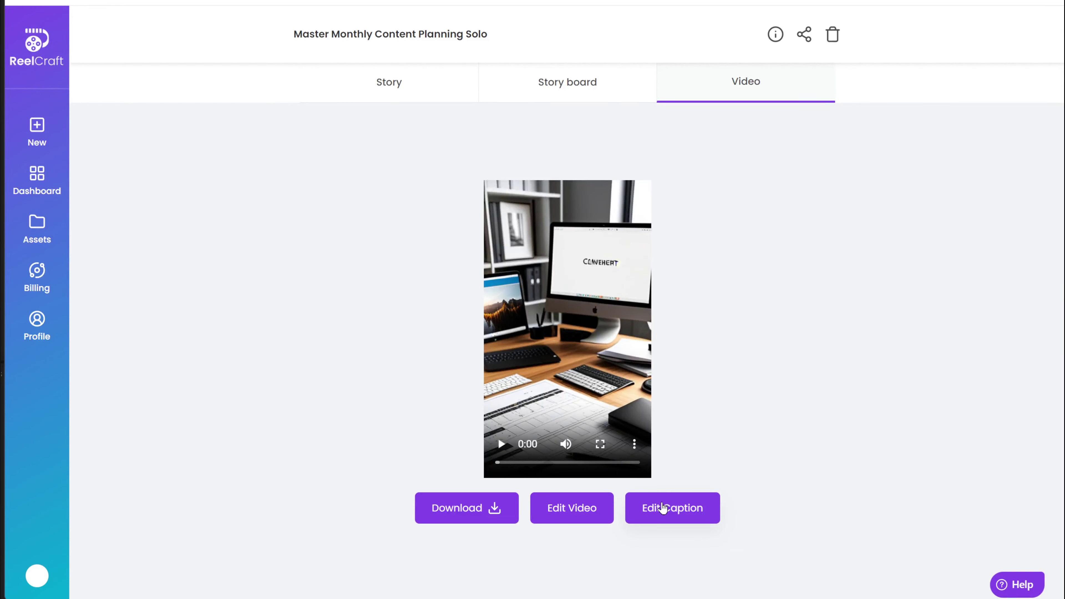
- Open the video's caption configuration and set the caption alignment to Bottom
{"action": "left_click", "coordinate": [666, 508]}
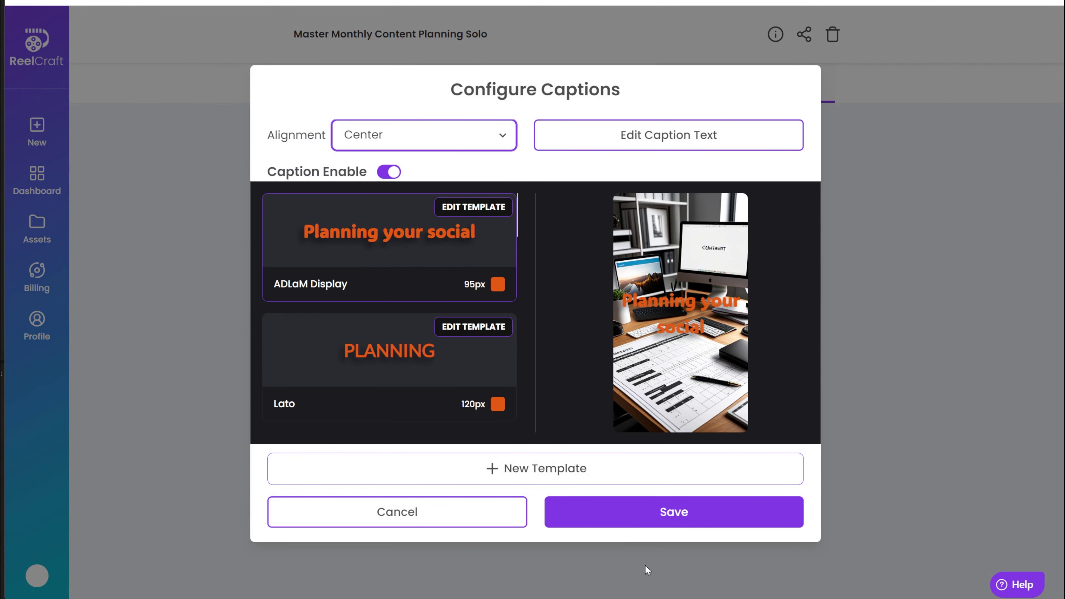
{"action": "left_click", "coordinate": [502, 136]}
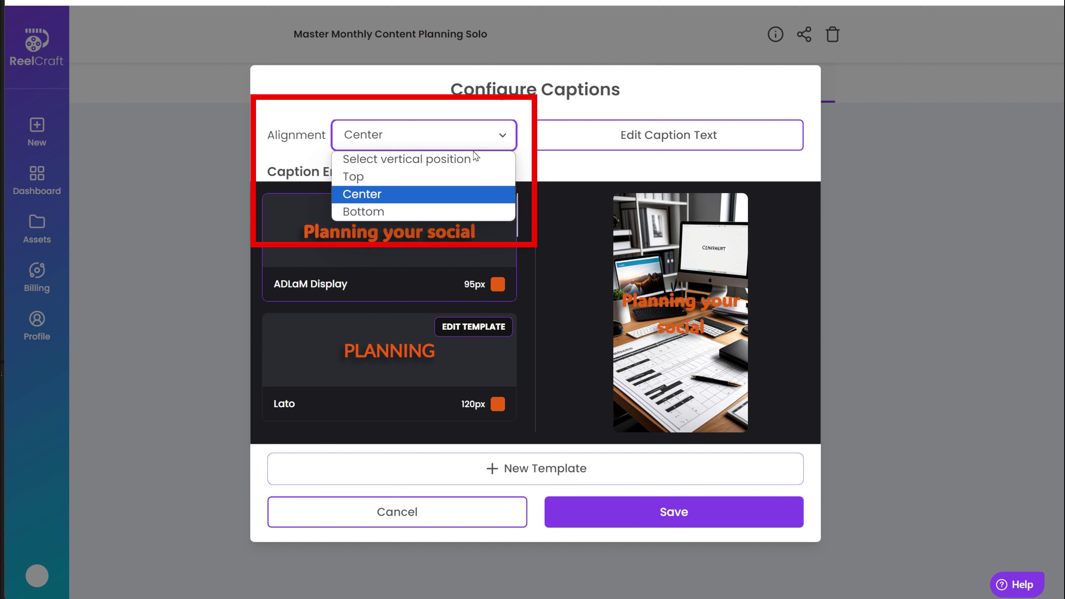
{"action": "left_click", "coordinate": [449, 171]}
{"action": "left_click", "coordinate": [459, 135]}
{"action": "left_click", "coordinate": [462, 195]}
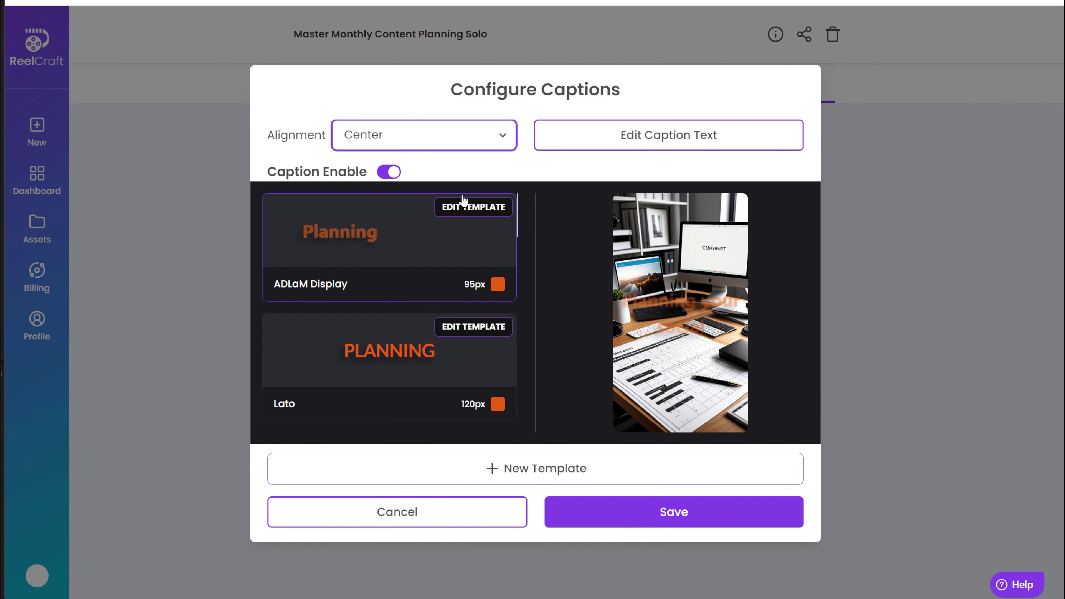
{"action": "left_click", "coordinate": [482, 137]}
{"action": "left_click", "coordinate": [452, 212]}
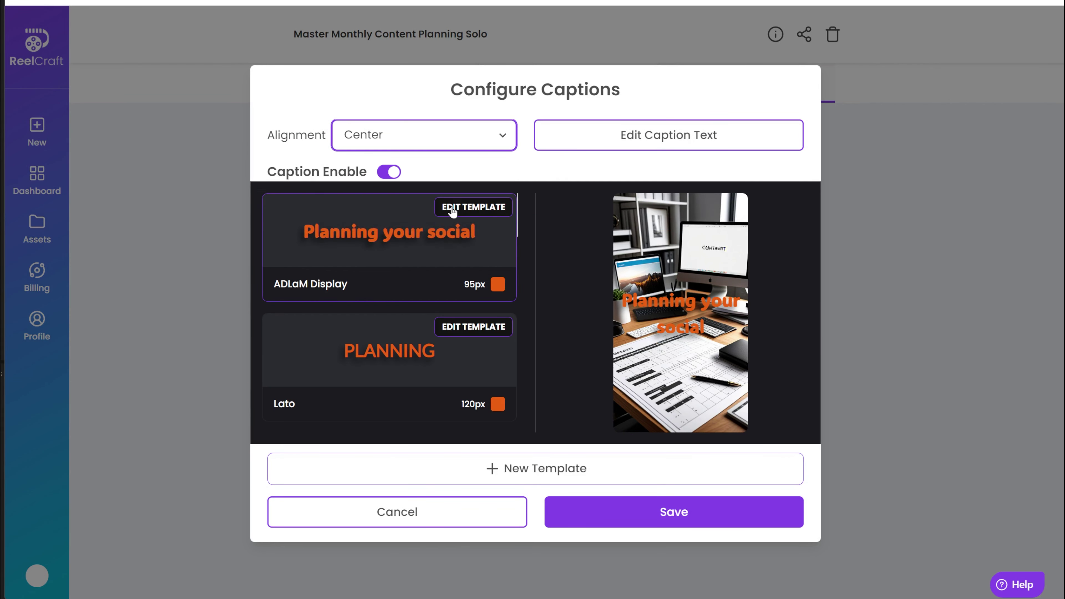
- Open the caption text for editing, delete the word "one-person", and accept the change
{"action": "left_click", "coordinate": [712, 134]}
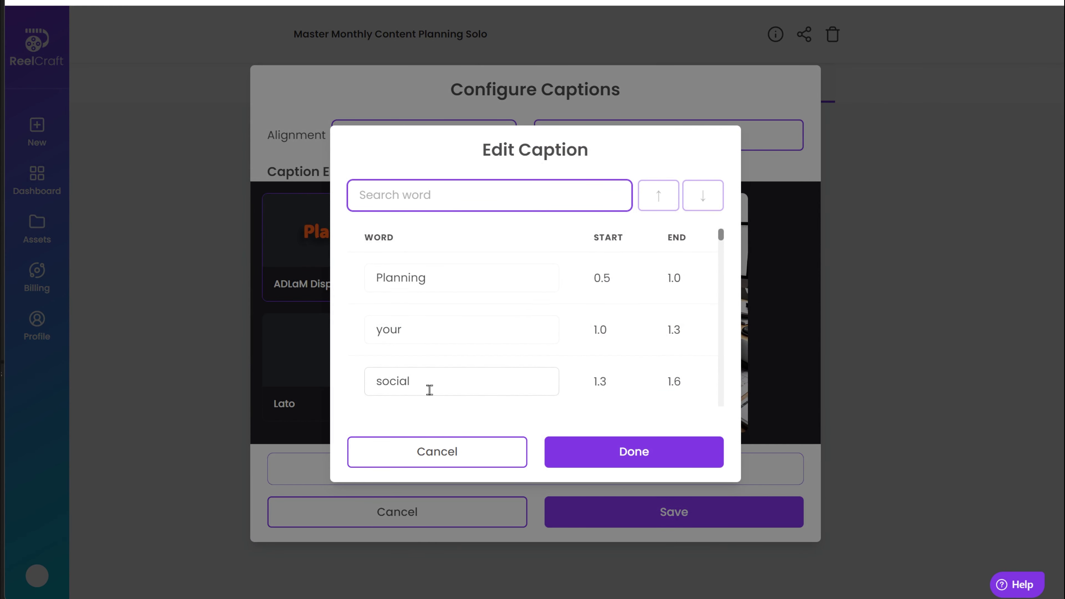
{"action": "scroll", "coordinate": [429, 389], "scroll_direction": "down", "scroll_amount": 5}
{"action": "scroll", "coordinate": [429, 390], "scroll_direction": "down", "scroll_amount": 3}
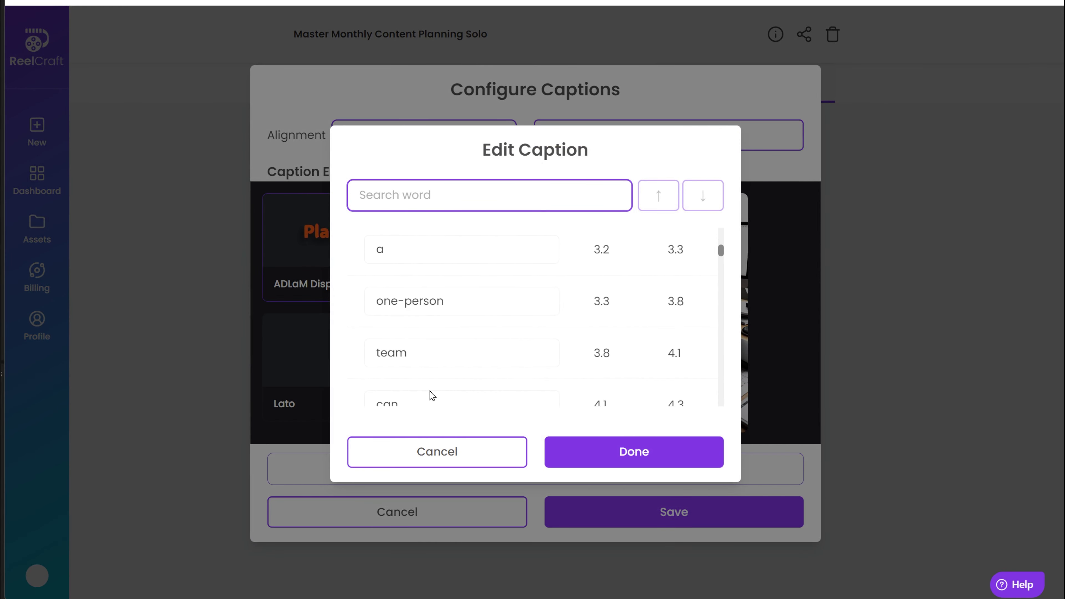
{"action": "left_click_drag", "start_coordinate": [466, 299], "coordinate": [364, 300]}
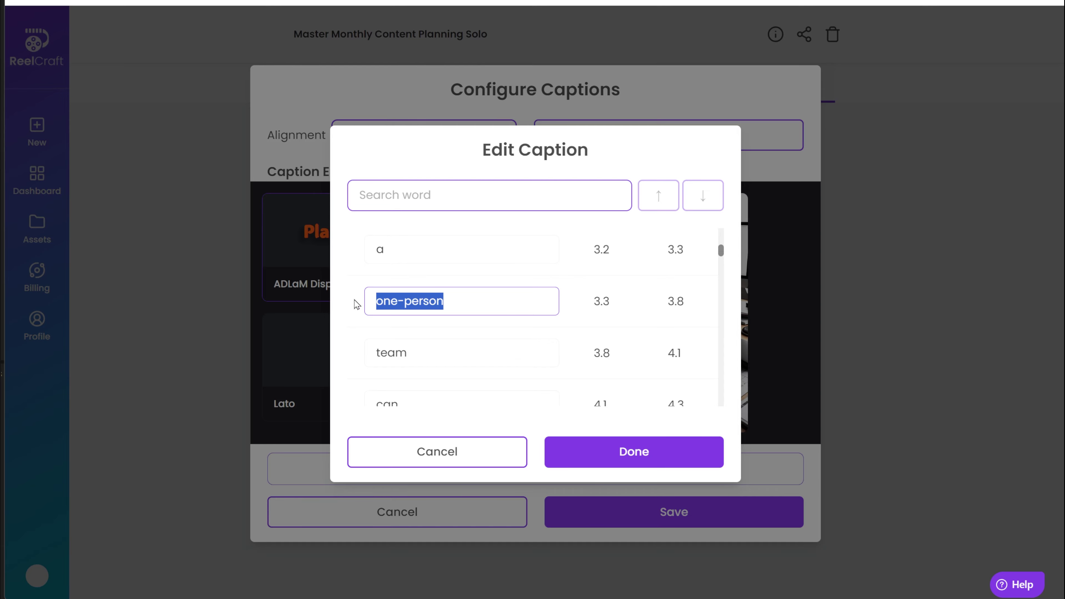
{"action": "key", "text": "BackSpace"}
{"action": "left_click", "coordinate": [632, 443]}
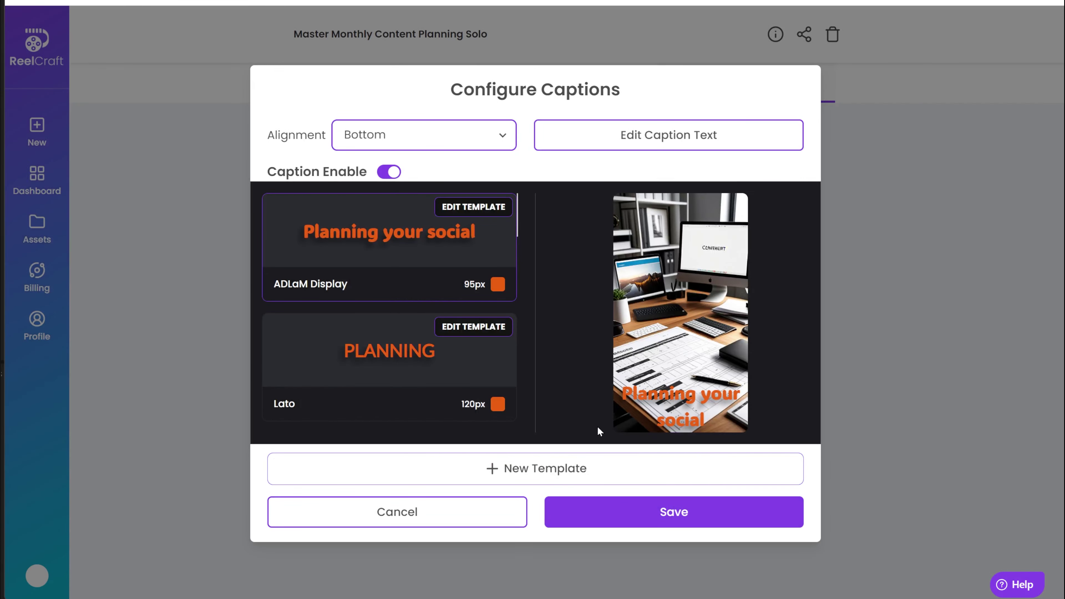
- Reopen the caption text, delete the first word "Planning", and accept the change
{"action": "left_click", "coordinate": [633, 134]}
{"action": "left_click_drag", "start_coordinate": [435, 277], "coordinate": [345, 281]}
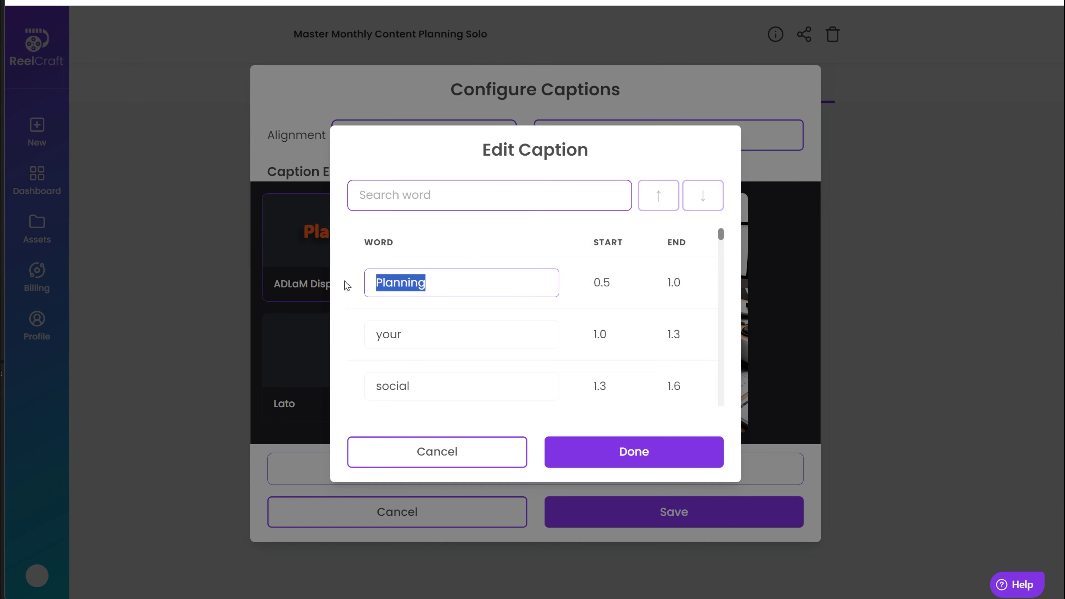
{"action": "key", "text": "BackSpace"}
{"action": "left_click", "coordinate": [656, 460]}
{"action": "left_click", "coordinate": [383, 176]}
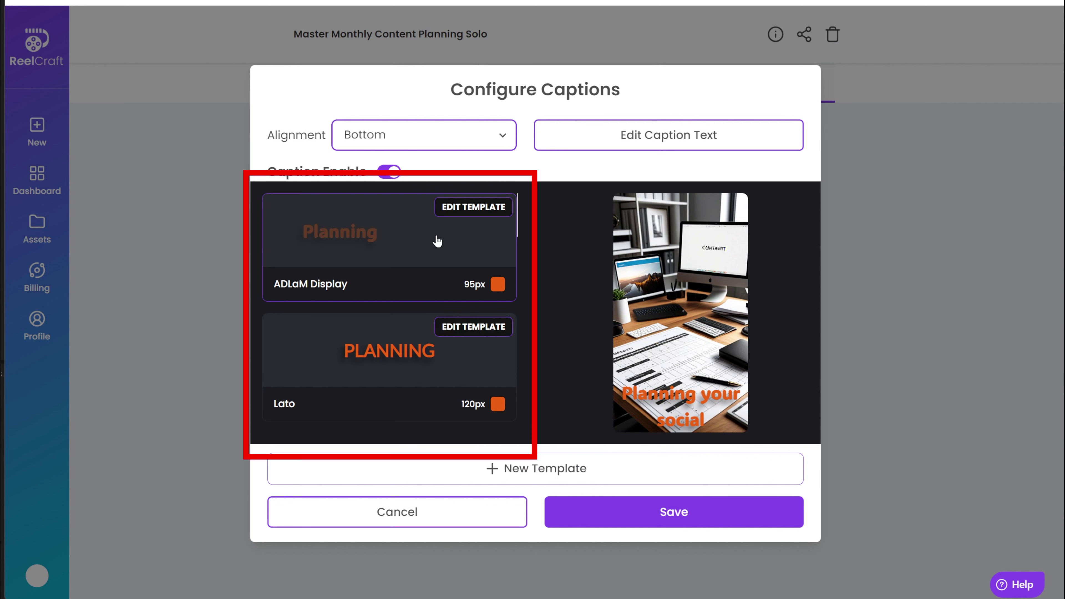
- Preview the white Happy Monkey 120px and turquoise Aboreto 105px caption templates, and select the orange ADLaM Display 80px template
{"action": "scroll", "coordinate": [422, 367], "scroll_direction": "down", "scroll_amount": 5}
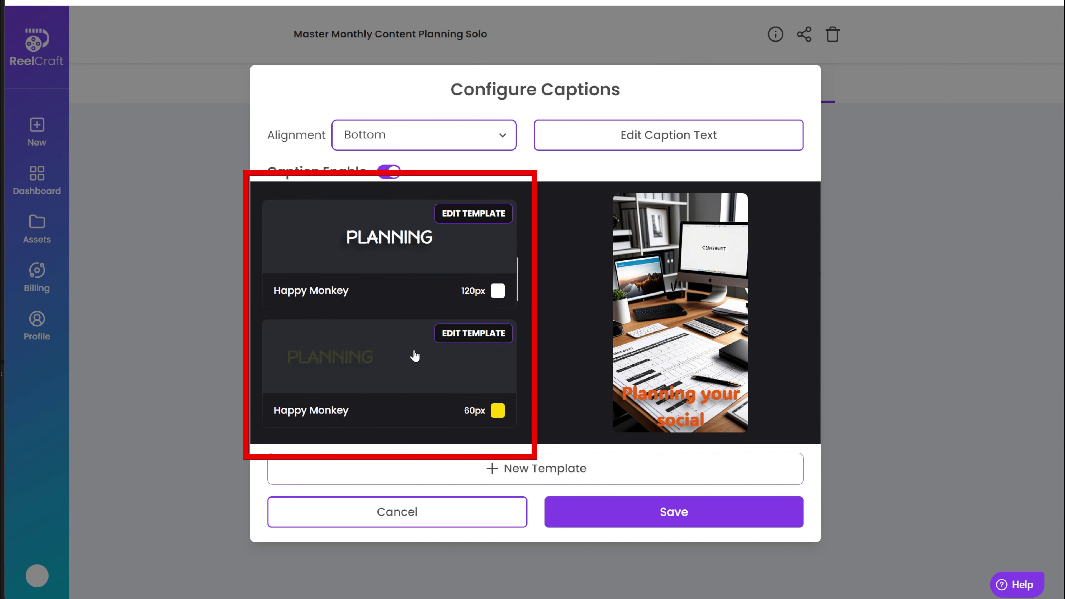
{"action": "left_click", "coordinate": [382, 333]}
{"action": "left_click", "coordinate": [394, 277]}
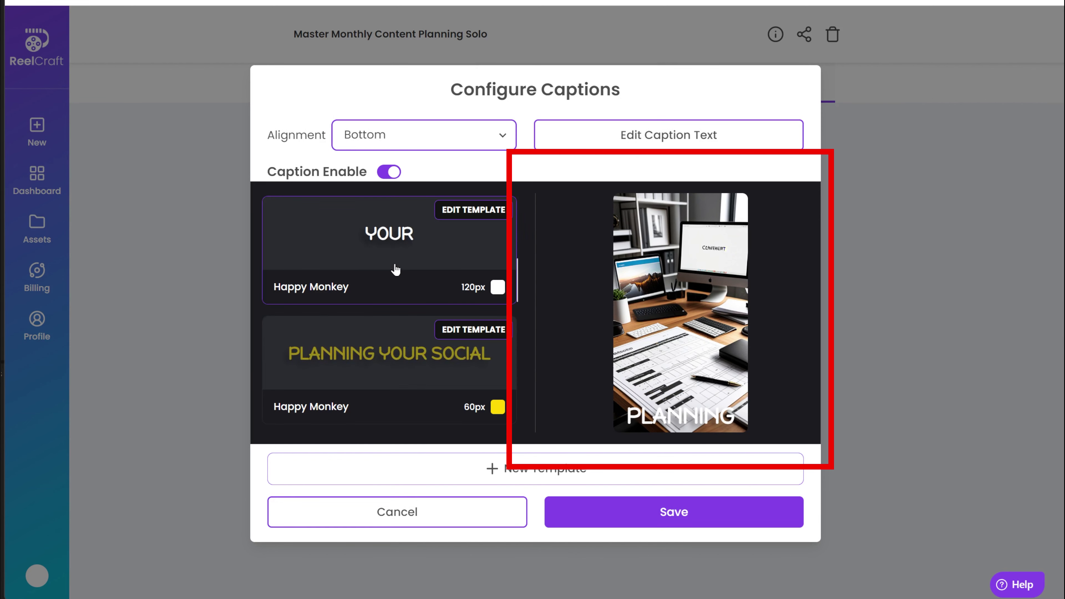
{"action": "scroll", "coordinate": [406, 362], "scroll_direction": "down", "scroll_amount": 5}
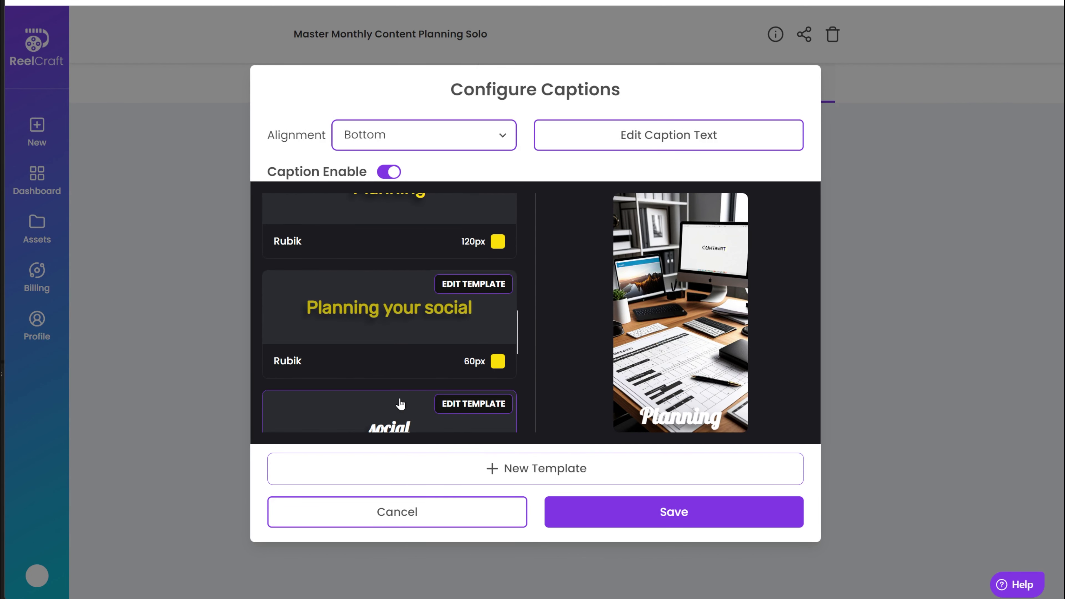
{"action": "scroll", "coordinate": [399, 403], "scroll_direction": "down", "scroll_amount": 5}
{"action": "left_click", "coordinate": [406, 329]}
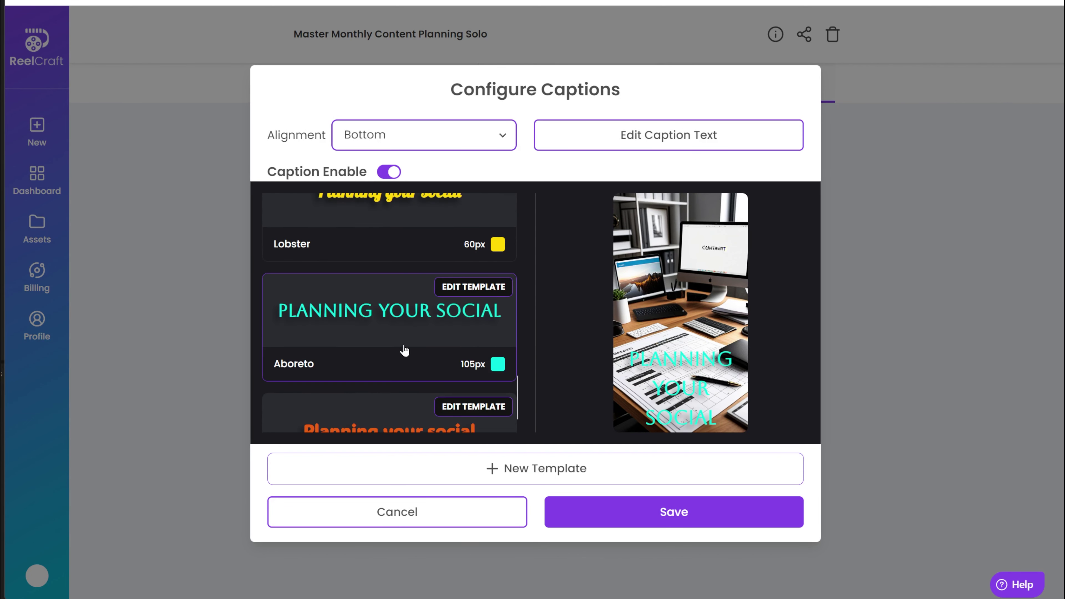
{"action": "scroll", "coordinate": [380, 396], "scroll_direction": "down", "scroll_amount": 2}
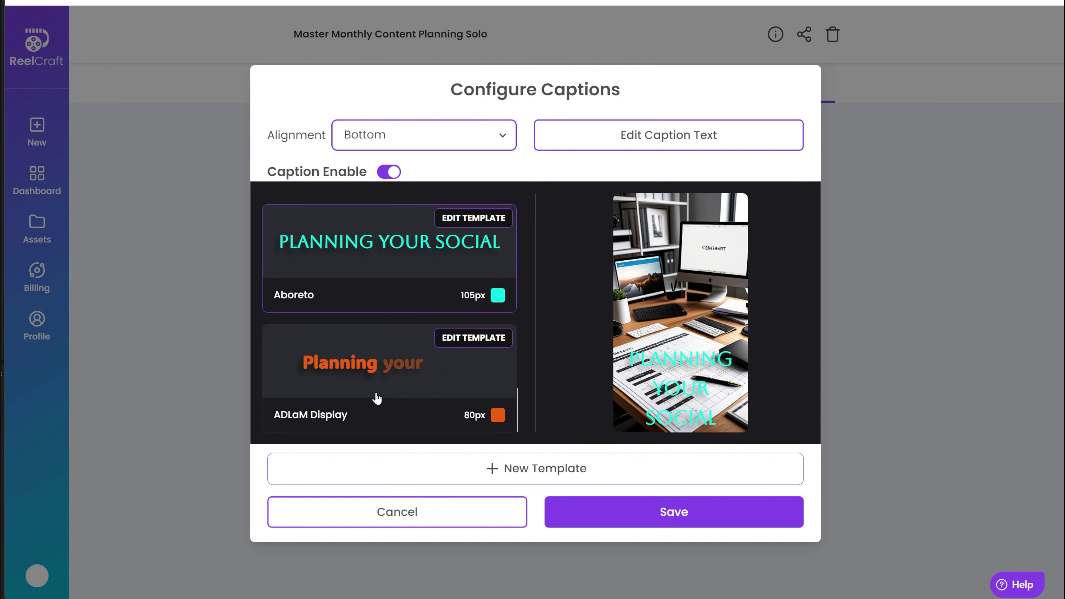
{"action": "left_click", "coordinate": [388, 394]}
{"action": "scroll", "coordinate": [436, 403], "scroll_direction": "down", "scroll_amount": 5}
{"action": "scroll", "coordinate": [399, 373], "scroll_direction": "up", "scroll_amount": 5}
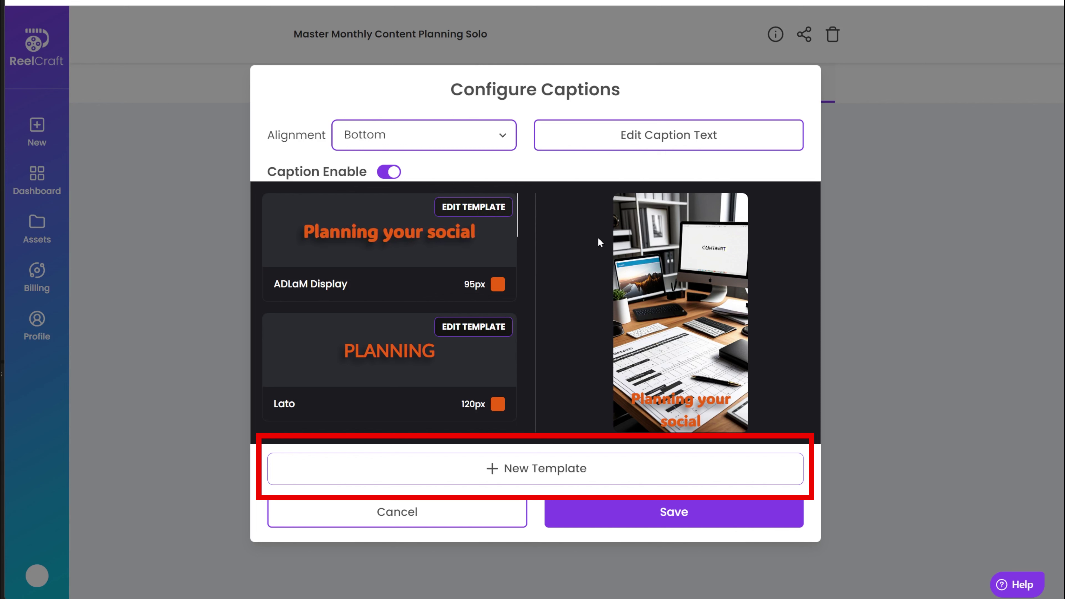
- Start a new caption template with the Akshar font and set its text size to 90
{"action": "left_click", "coordinate": [474, 209]}
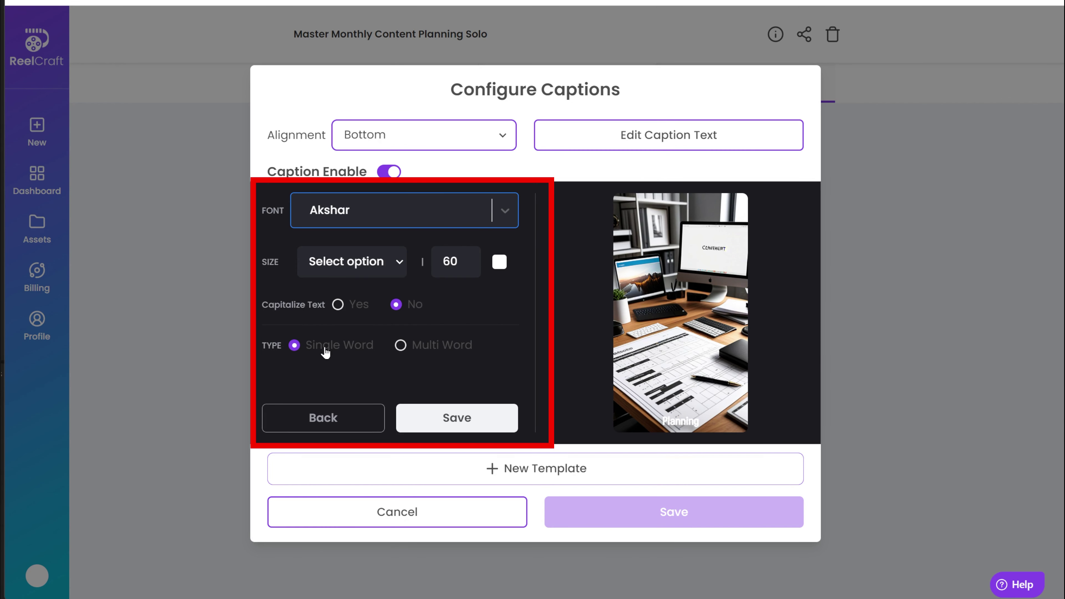
{"action": "left_click", "coordinate": [352, 261]}
{"action": "left_click", "coordinate": [344, 338]}
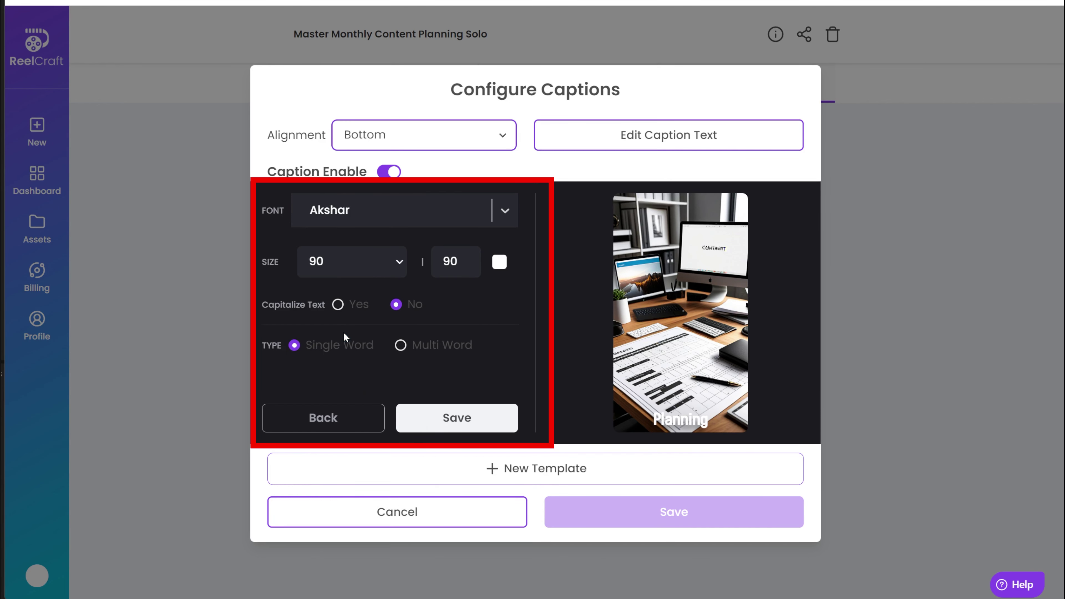
- Set the new caption template's text color to olive green, hex 7E8F12
{"action": "left_click", "coordinate": [499, 262]}
{"action": "mouse_move", "coordinate": [603, 301]}
{"action": "left_mouse_down"}
{"action": "mouse_move", "coordinate": [594, 305]}
{"action": "mouse_move", "coordinate": [620, 307]}
{"action": "left_mouse_up"}
{"action": "scroll", "coordinate": [620, 294], "scroll_direction": "down", "scroll_amount": 1}
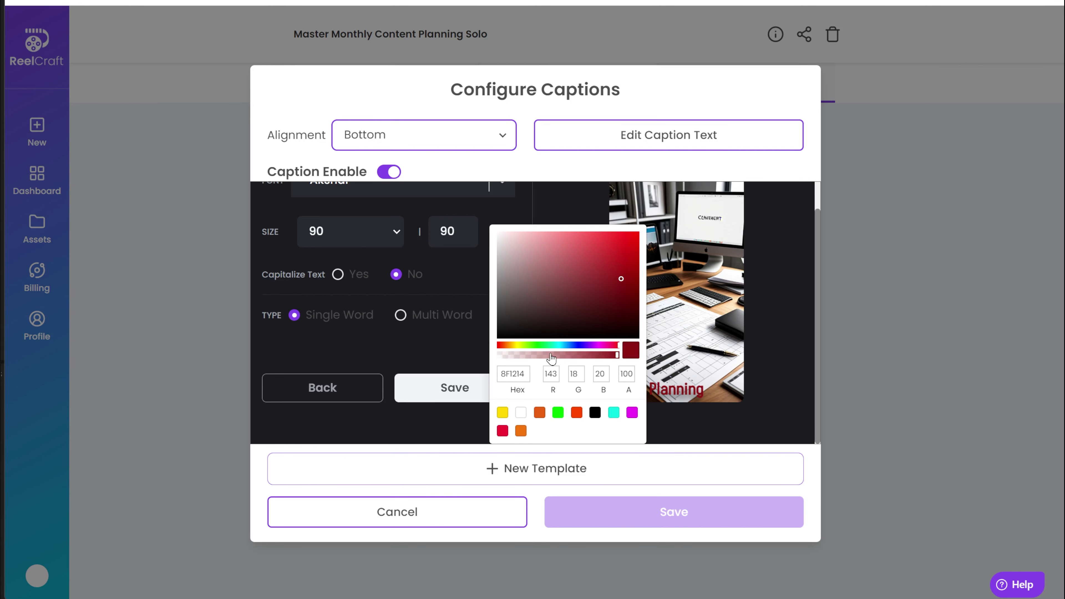
{"action": "left_click", "coordinate": [531, 345]}
{"action": "left_click", "coordinate": [520, 345]}
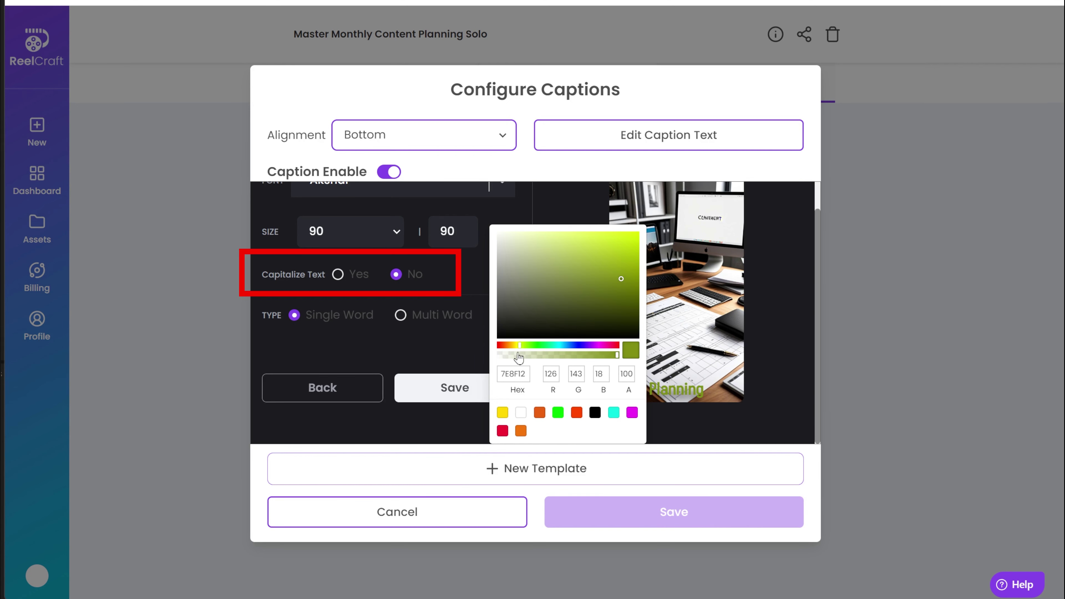
- Compare the Single Word and Multi Word caption types, set the new template to Multi Word, and save the template
{"action": "left_click", "coordinate": [407, 344]}
{"action": "left_click", "coordinate": [400, 345]}
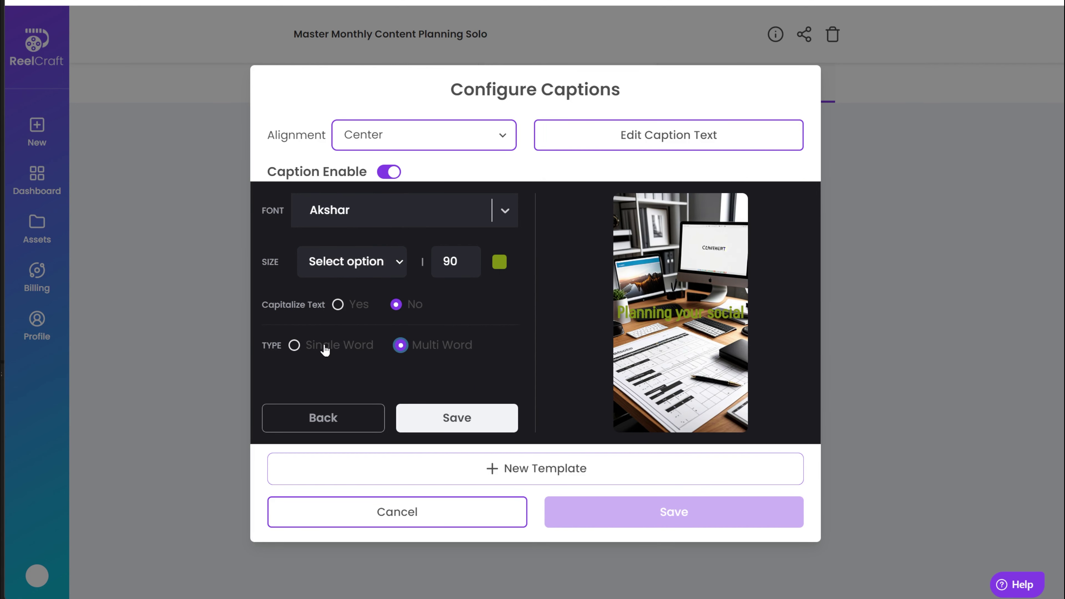
{"action": "left_click", "coordinate": [294, 345]}
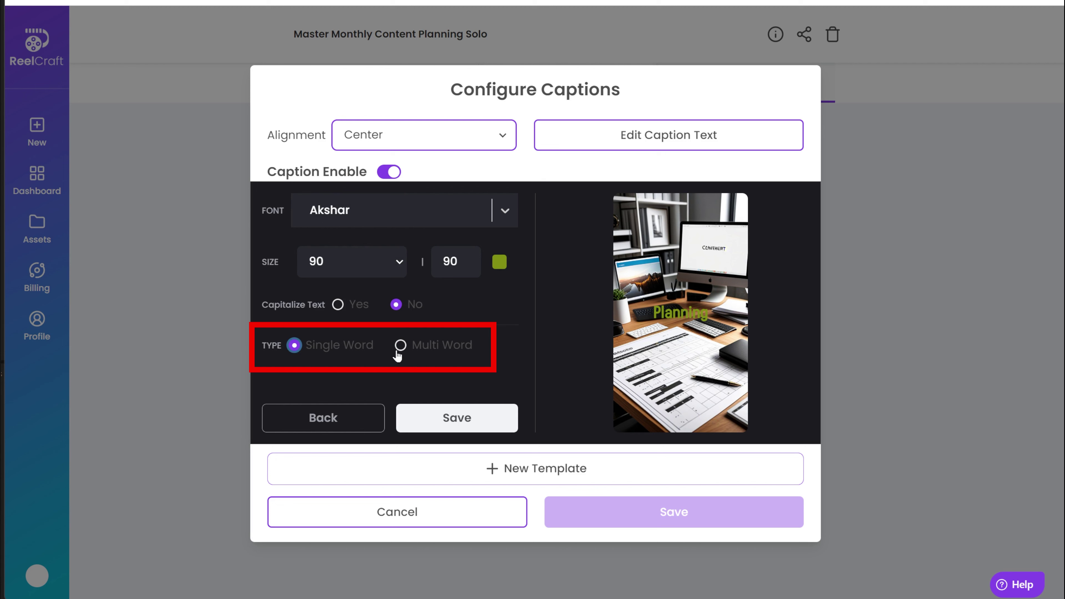
{"action": "left_click", "coordinate": [406, 347]}
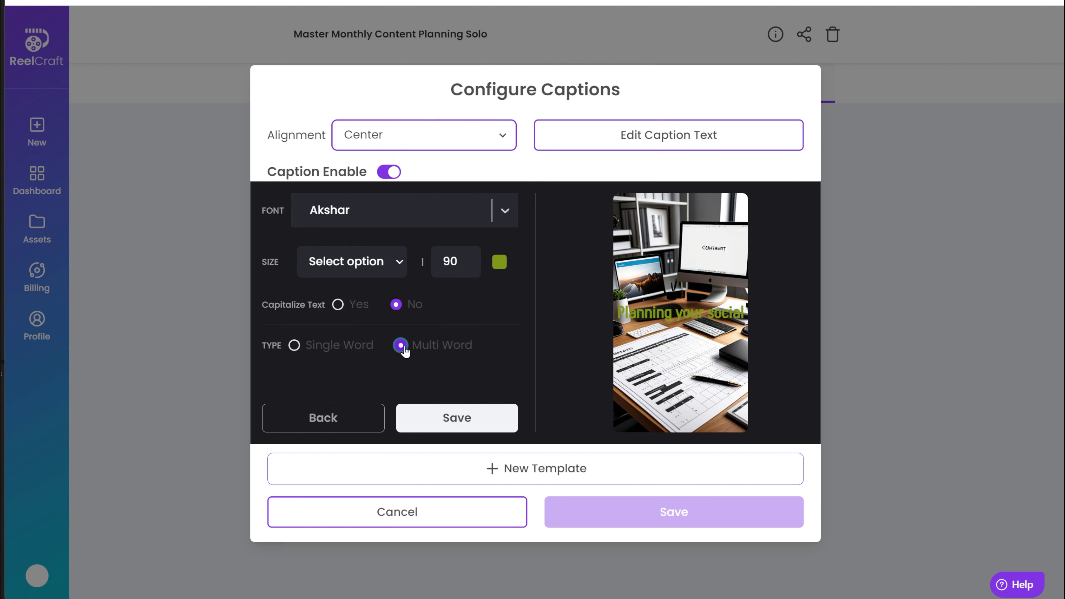
{"action": "key", "text": "shift+Tab"}
{"action": "left_click", "coordinate": [489, 421]}
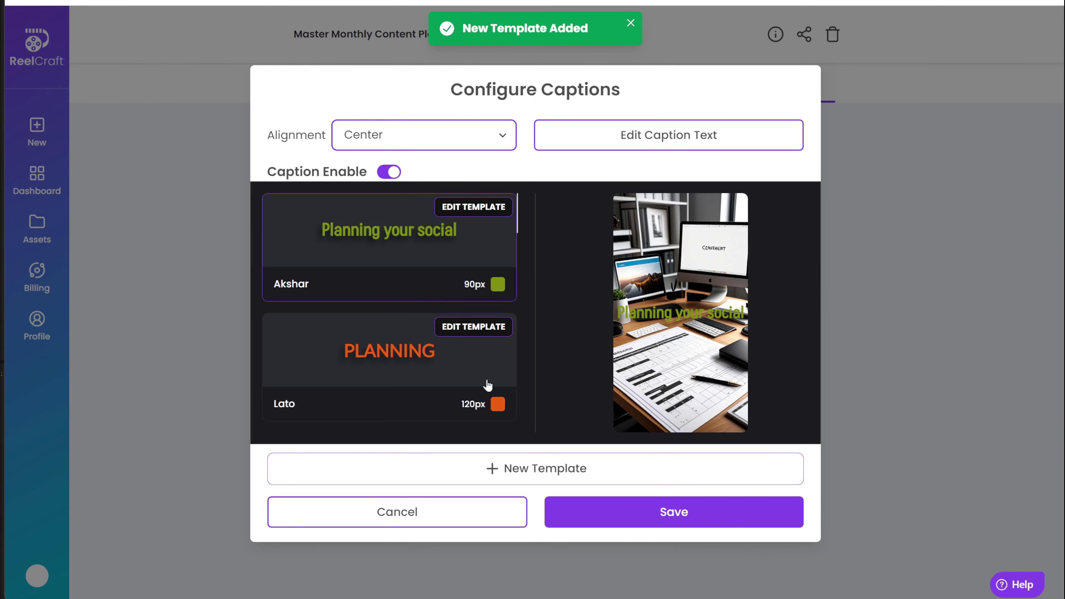
- Save the caption configuration with the Akshar 90px template selected and play the resulting video
{"action": "scroll", "coordinate": [388, 238], "scroll_direction": "down", "scroll_amount": 10}
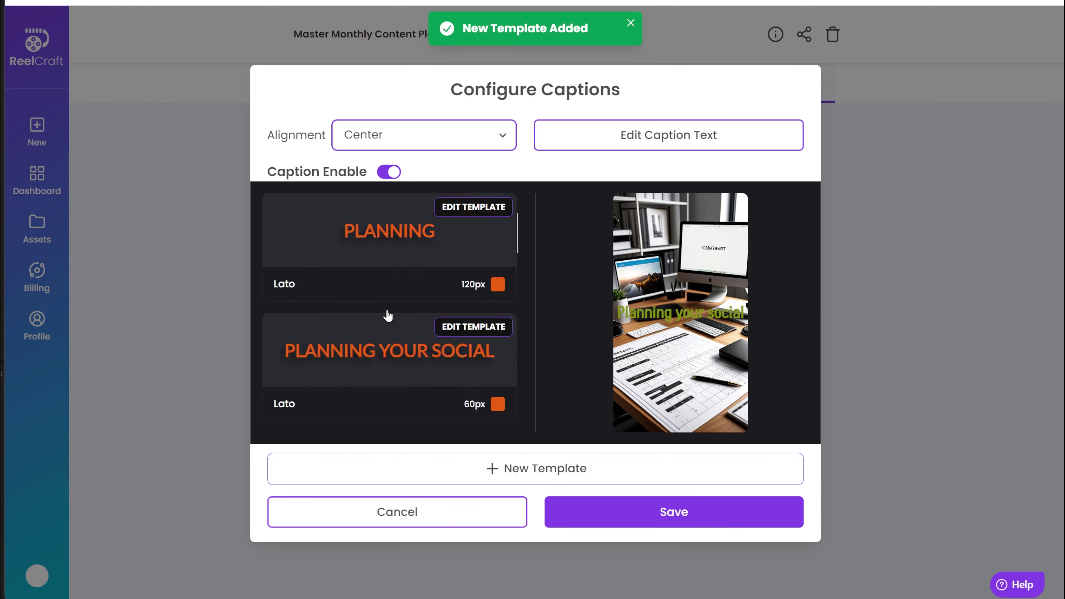
{"action": "left_click", "coordinate": [664, 518]}
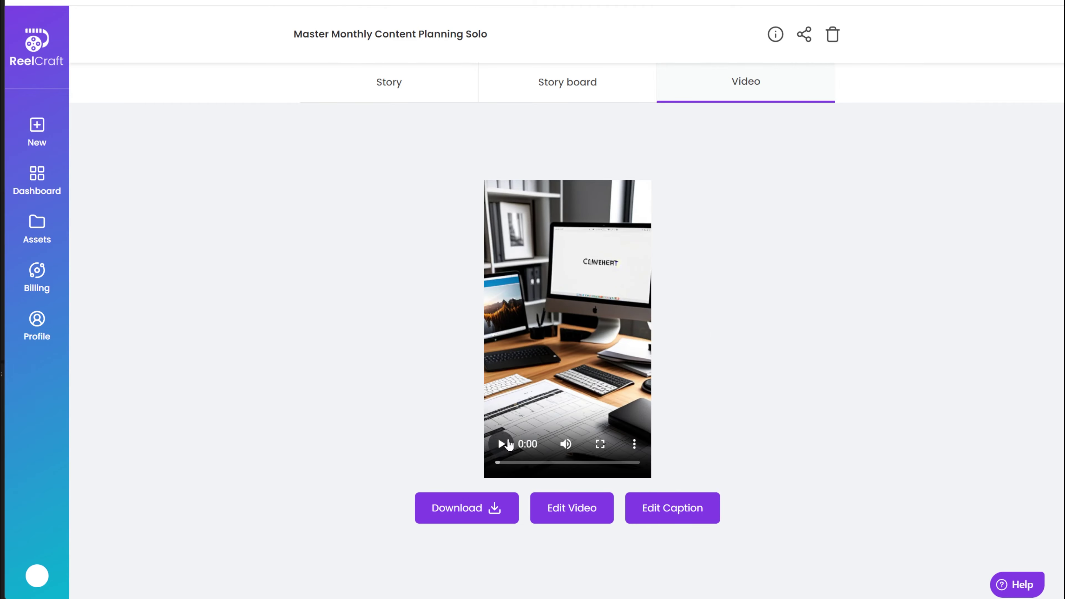
{"action": "left_click", "coordinate": [509, 448]}
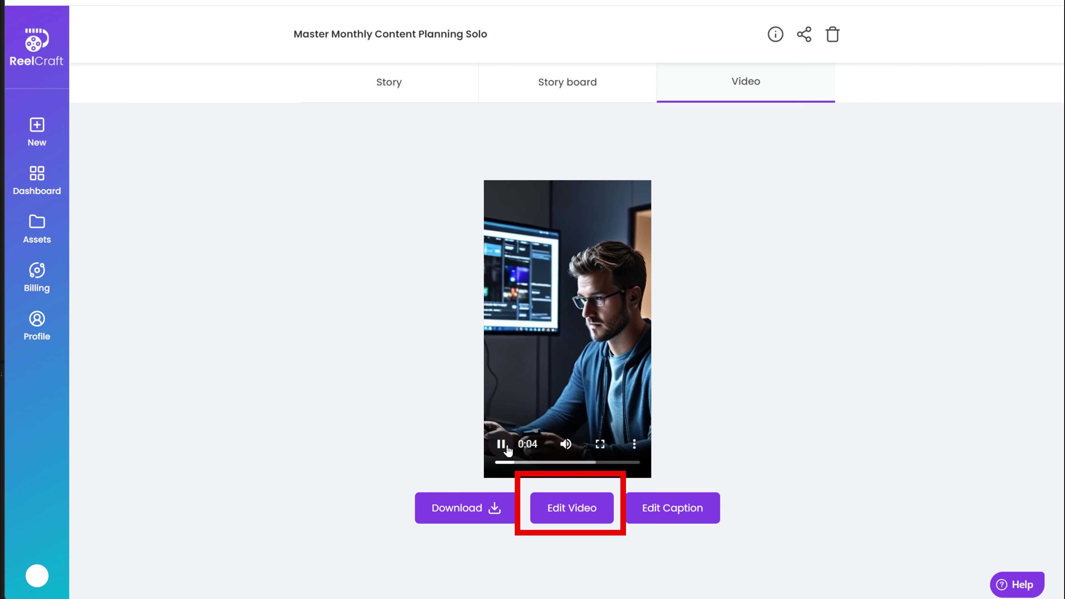
- Open the video for editing, add an overlay text, and place it over the lower part of the computer monitor
{"action": "left_click", "coordinate": [580, 509]}
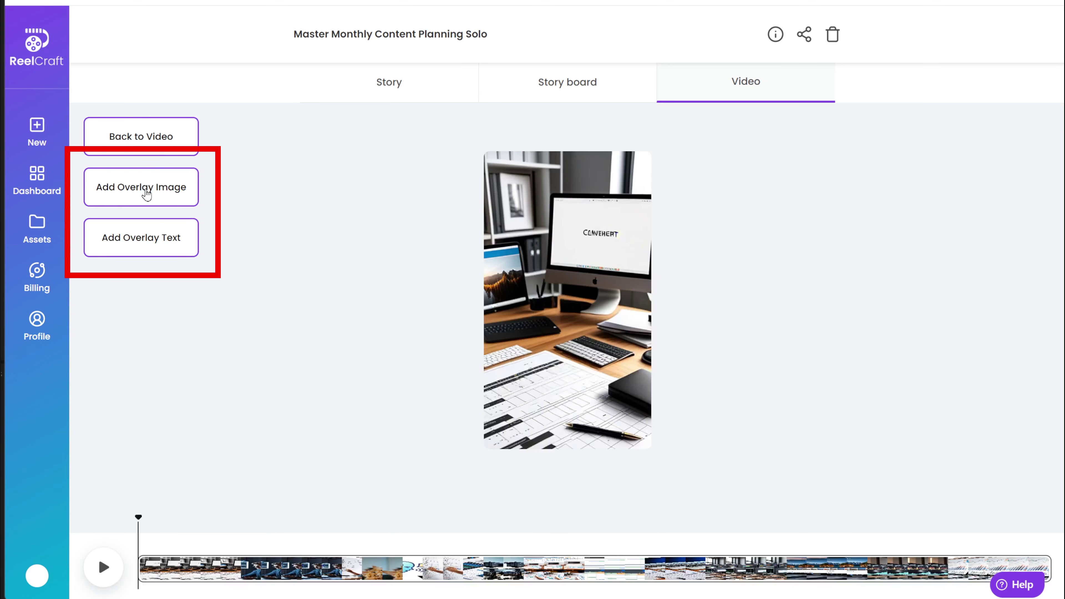
{"action": "left_click", "coordinate": [136, 247]}
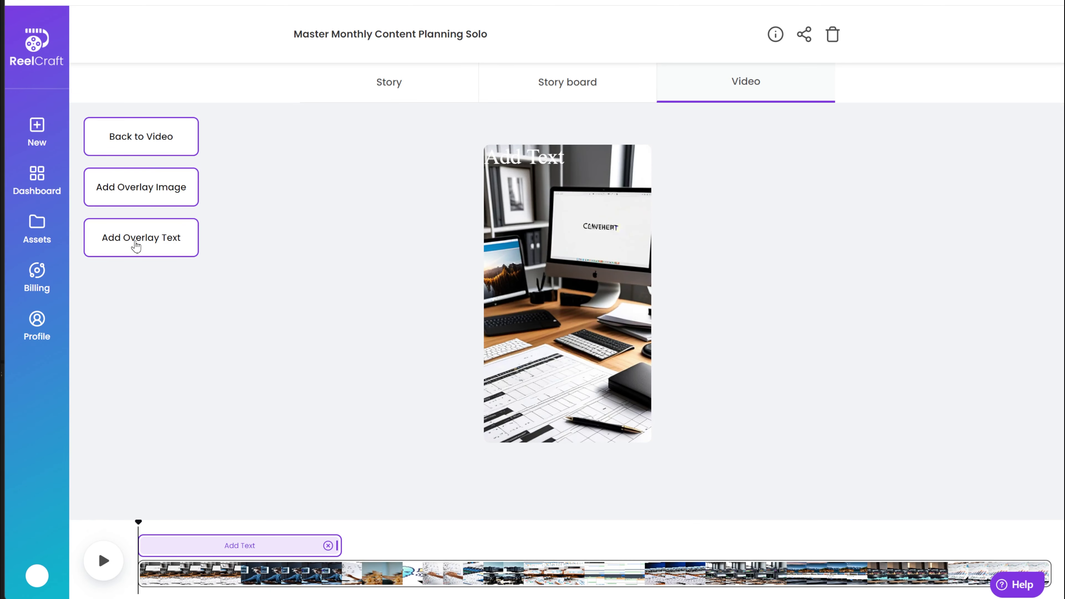
{"action": "left_click_drag", "start_coordinate": [520, 156], "coordinate": [569, 254]}
- Set the overlay text's font color to RGB 164, 70, 70 and its font family to AR One Sans, and save the properties
{"action": "left_click", "coordinate": [532, 256]}
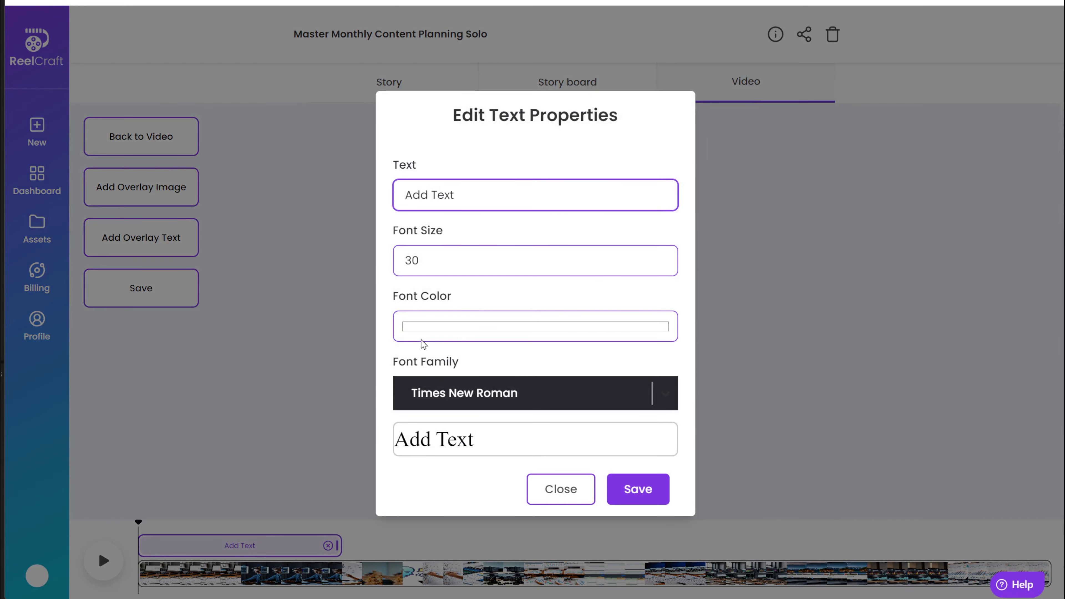
{"action": "left_click_drag", "start_coordinate": [495, 207], "coordinate": [360, 216]}
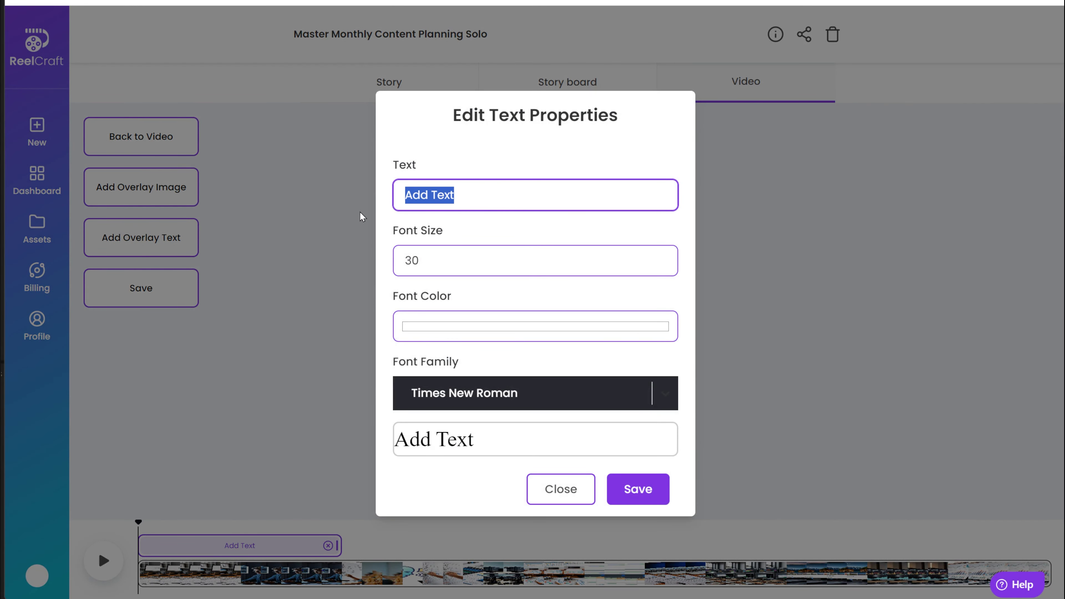
{"action": "left_click_drag", "start_coordinate": [489, 256], "coordinate": [393, 259]}
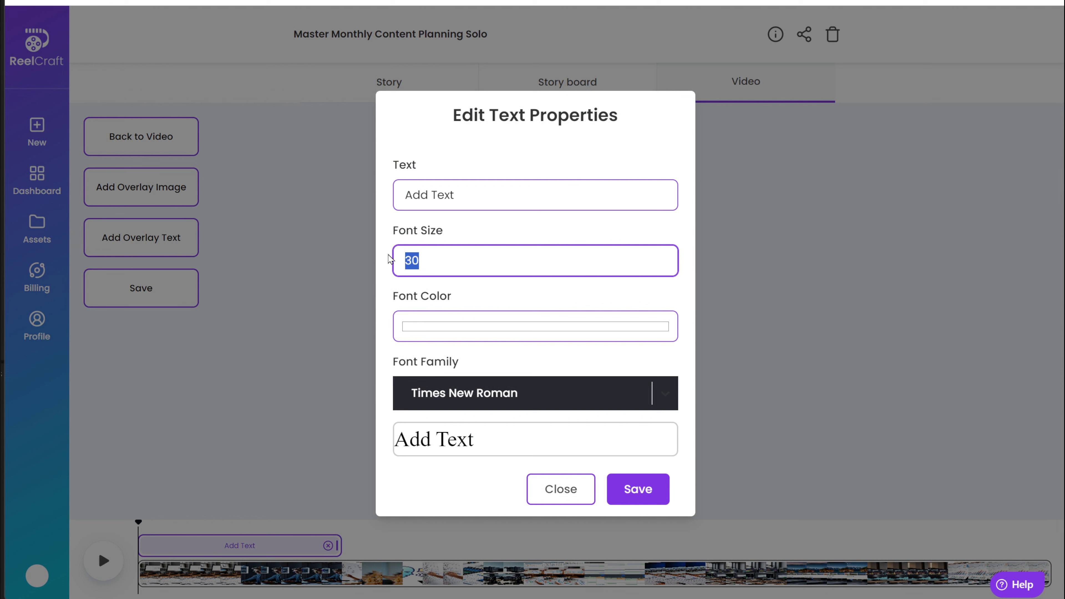
{"action": "left_click", "coordinate": [448, 331]}
{"action": "left_click_drag", "start_coordinate": [453, 412], "coordinate": [488, 380]}
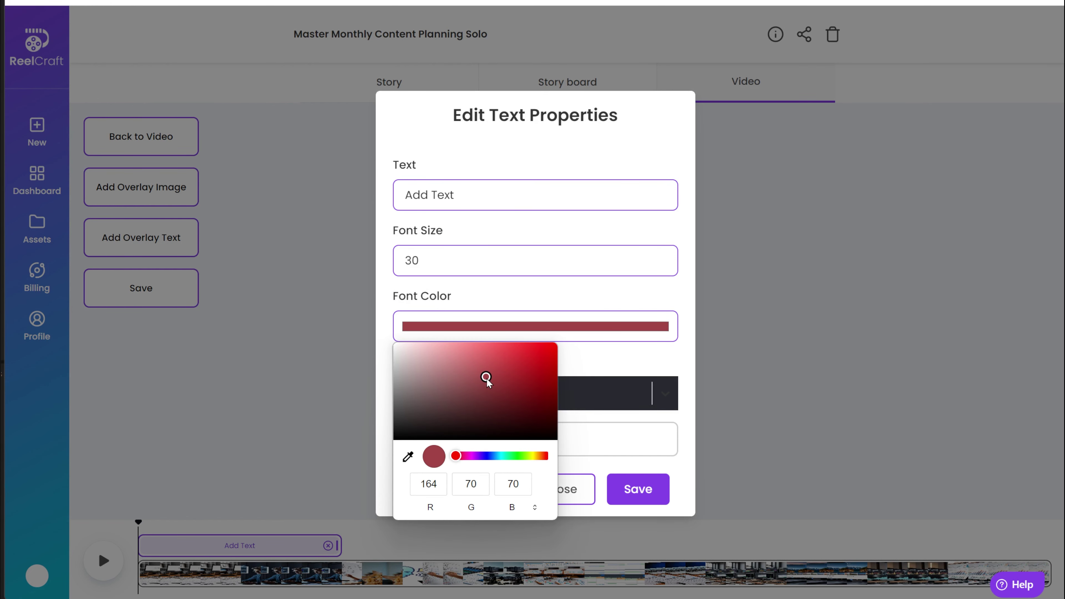
{"action": "left_click", "coordinate": [631, 424]}
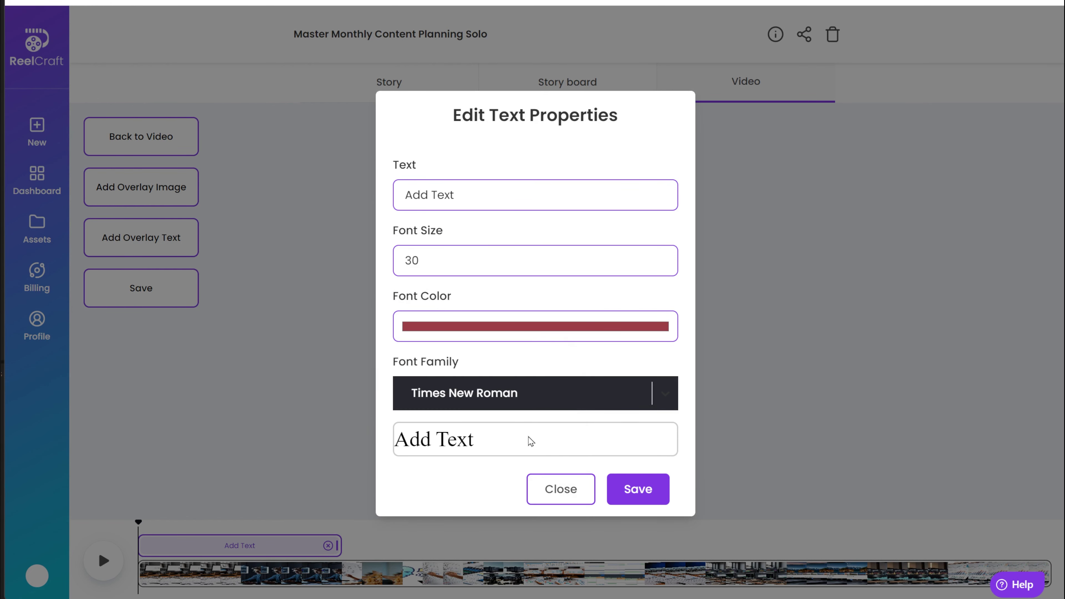
{"action": "left_click", "coordinate": [530, 399]}
{"action": "left_click", "coordinate": [440, 485]}
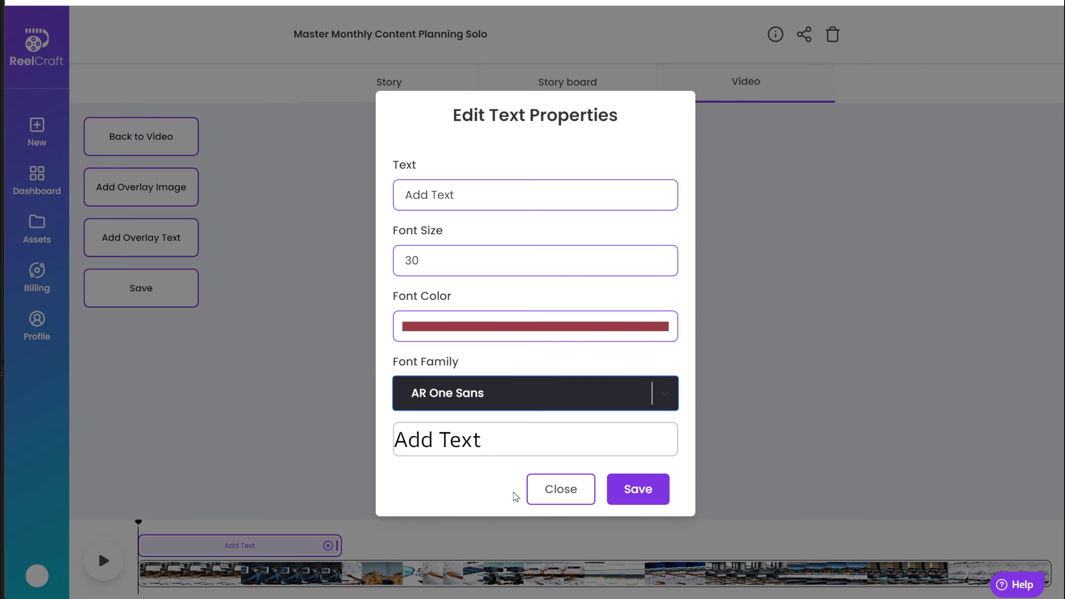
{"action": "left_click", "coordinate": [629, 490]}
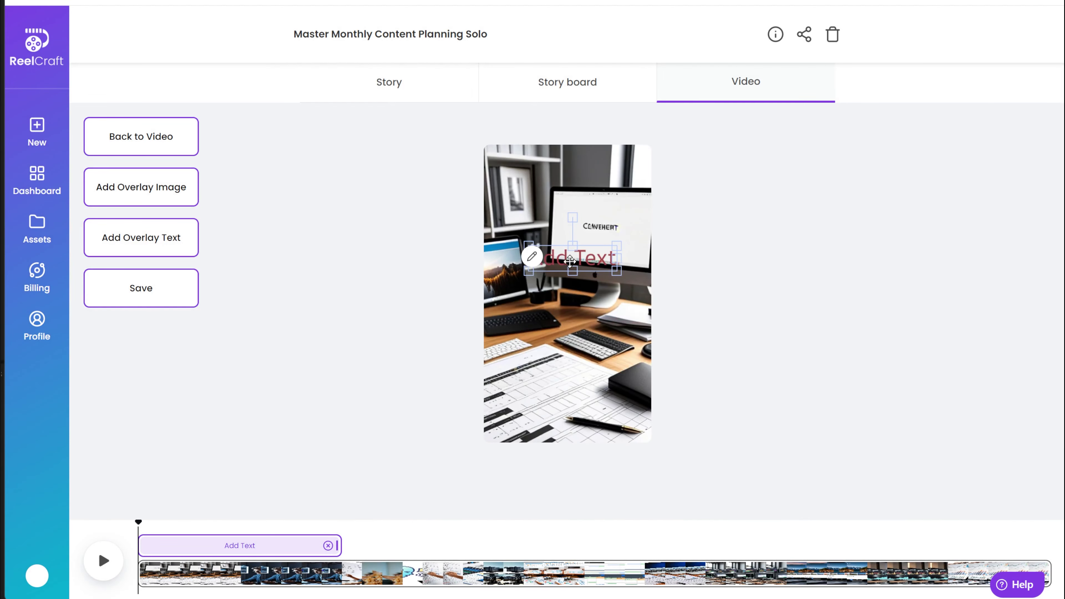
{"action": "left_click", "coordinate": [532, 256]}
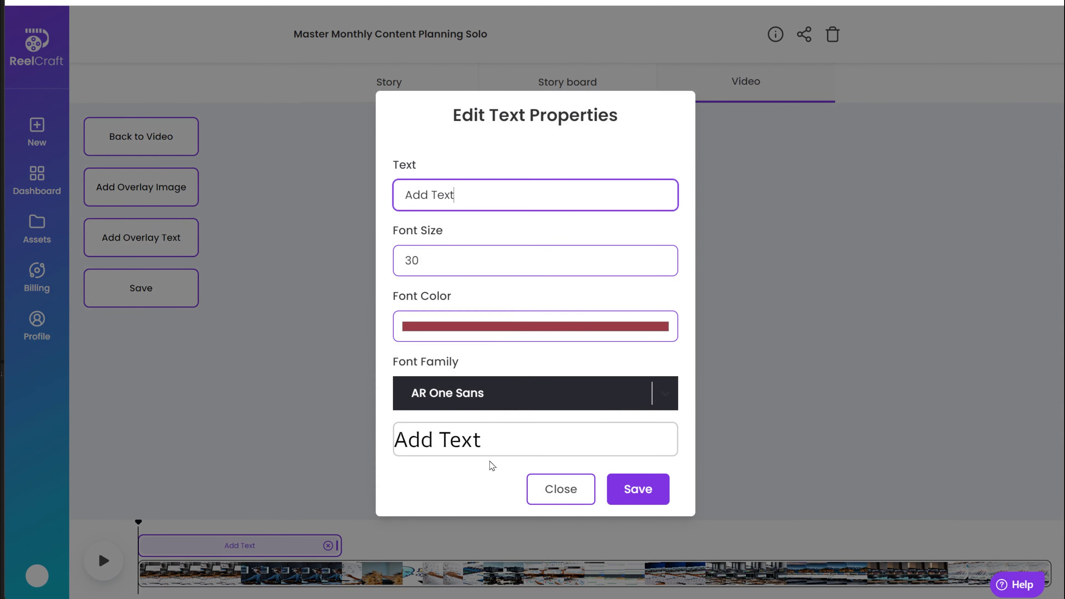
{"action": "left_click", "coordinate": [616, 503]}
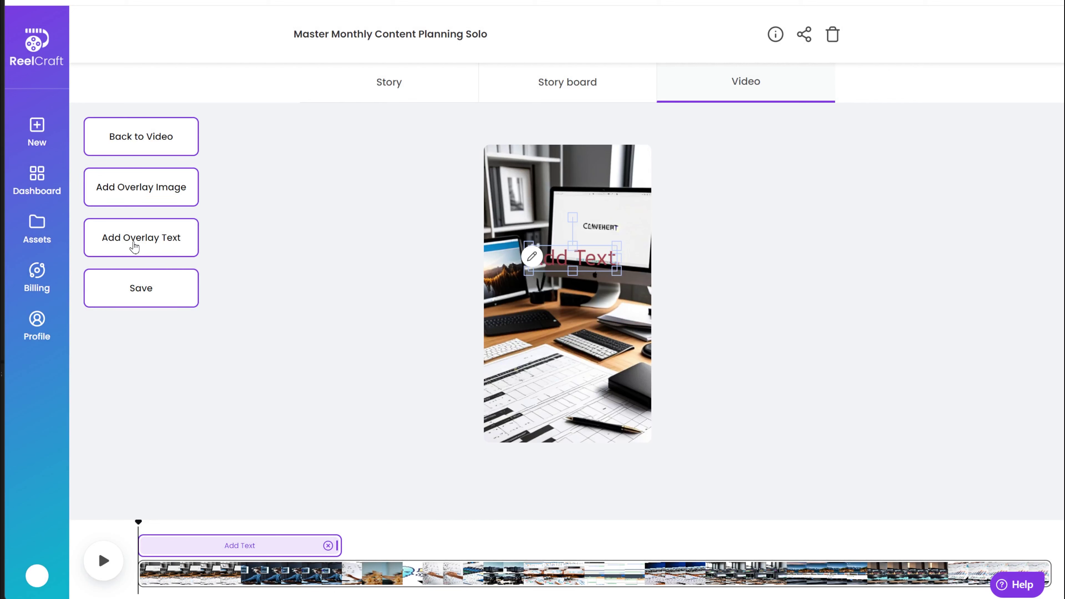
- Add a second overlay text and place it just below the red one
{"action": "left_click", "coordinate": [134, 248]}
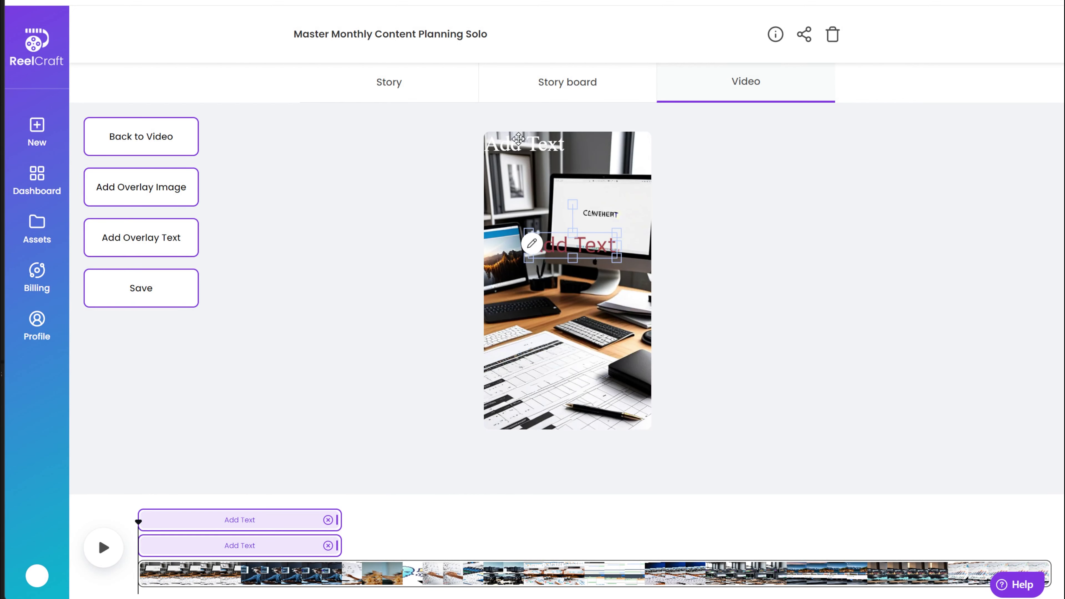
{"action": "mouse_move", "coordinate": [518, 138]}
{"action": "left_mouse_down"}
{"action": "mouse_move", "coordinate": [577, 299]}
{"action": "mouse_move", "coordinate": [566, 274]}
{"action": "left_mouse_up"}
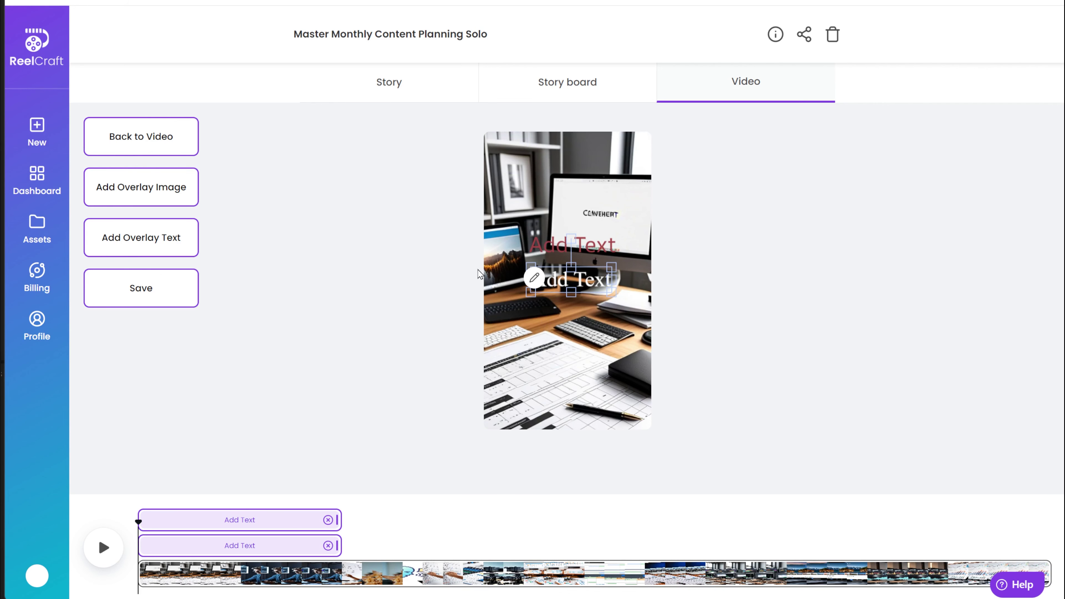
- Check the RGB values of the red overlay text's font color and close its properties without changes
{"action": "left_click", "coordinate": [549, 244]}
{"action": "left_click", "coordinate": [536, 250]}
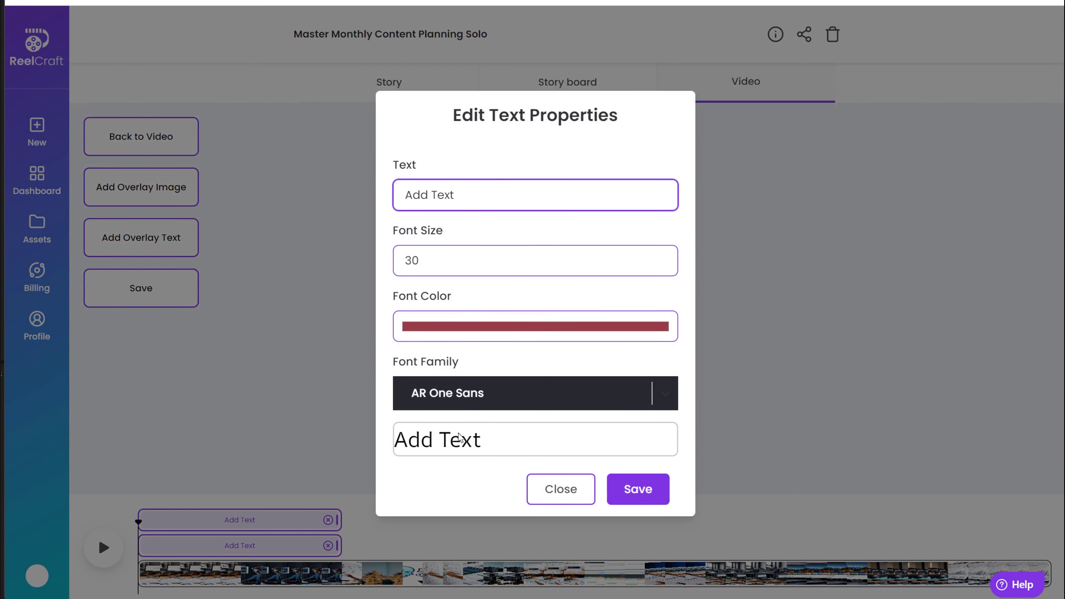
{"action": "left_click", "coordinate": [479, 332]}
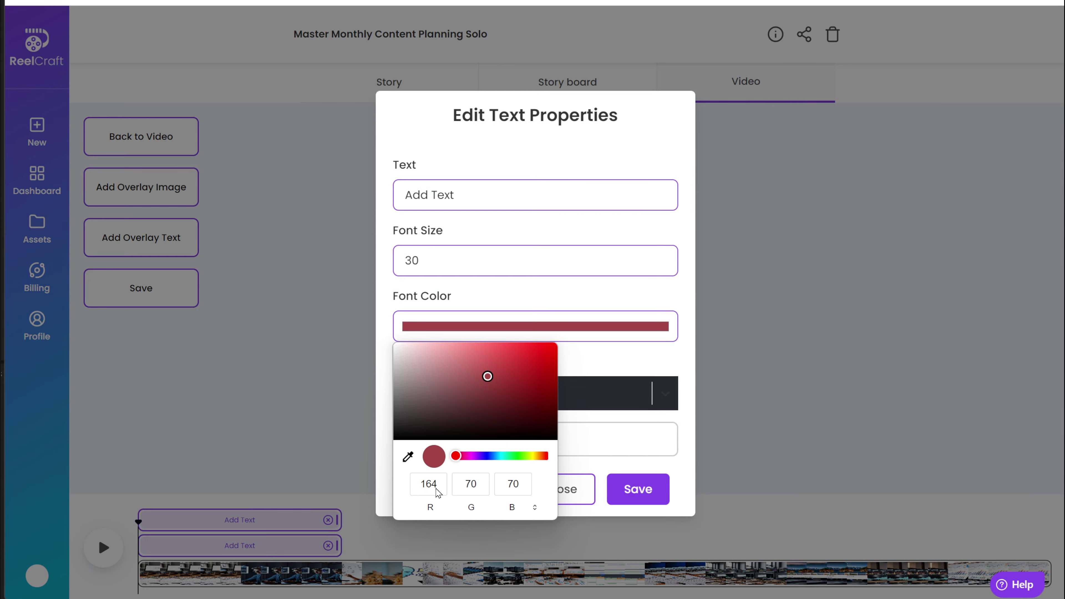
{"action": "left_click", "coordinate": [564, 494]}
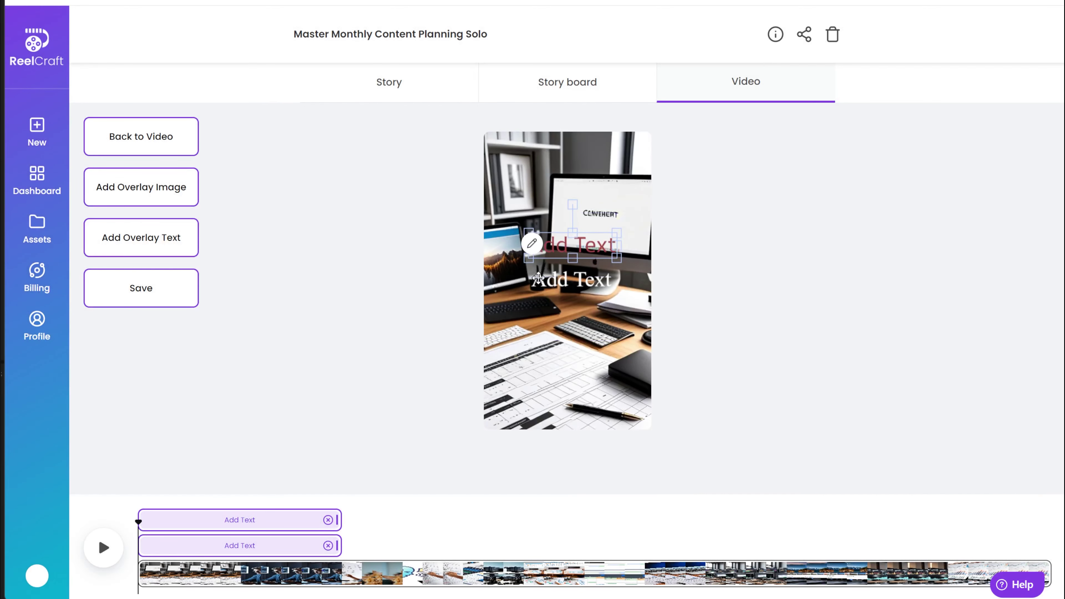
- Set the white overlay text's font color to RGB 164, 70, 70 and save its properties
{"action": "left_click", "coordinate": [558, 285]}
{"action": "left_click", "coordinate": [533, 286]}
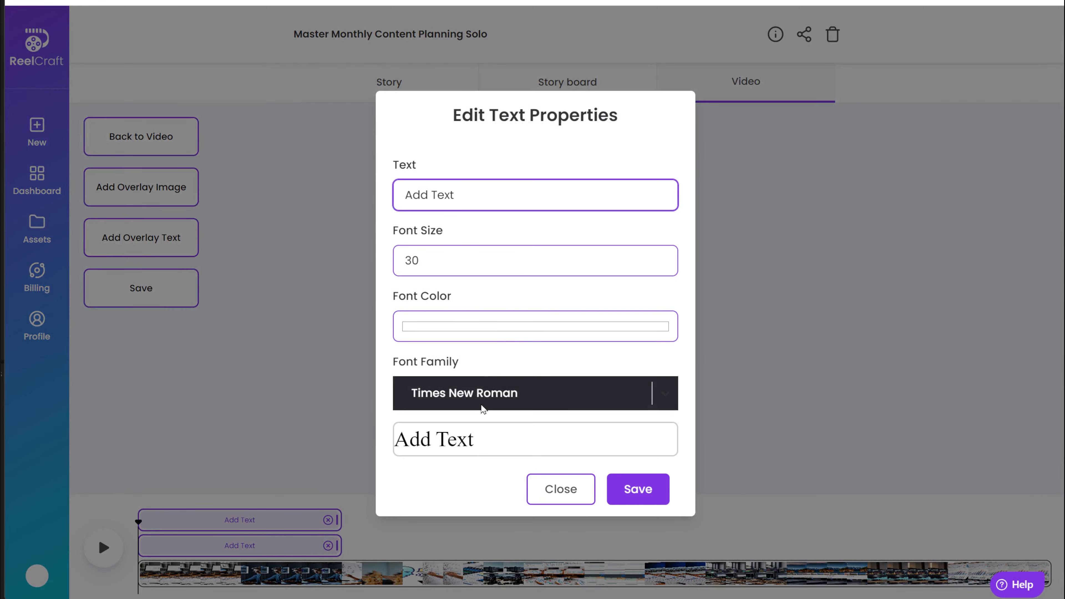
{"action": "left_click", "coordinate": [478, 336]}
{"action": "double_click", "coordinate": [436, 484]}
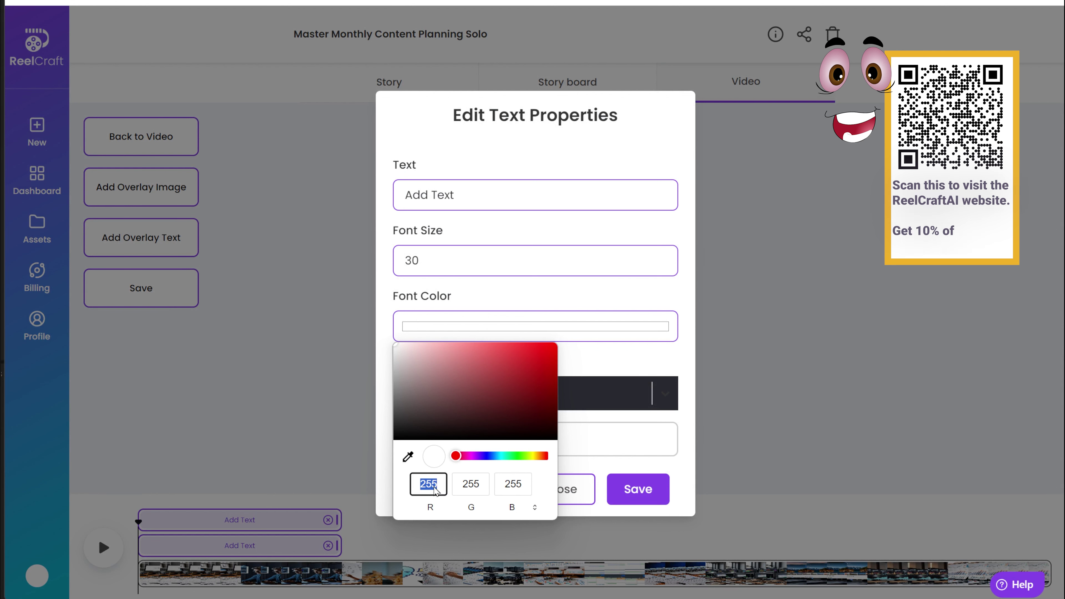
{"action": "type", "text": "164"}
{"action": "double_click", "coordinate": [484, 483]}
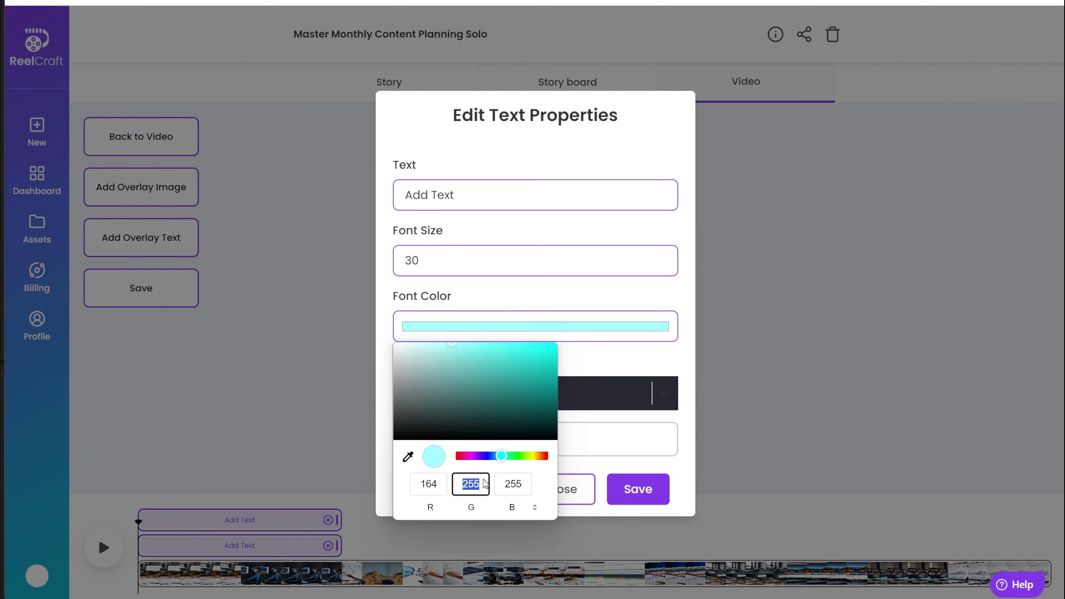
{"action": "type", "text": "70"}
{"action": "double_click", "coordinate": [511, 491]}
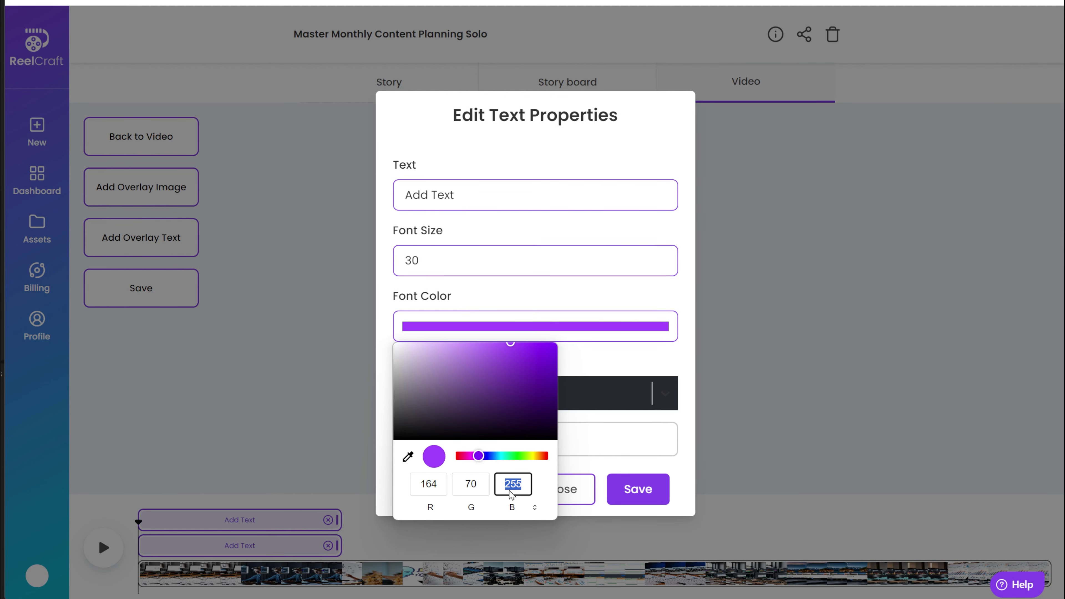
{"action": "type", "text": "70"}
{"action": "left_click", "coordinate": [579, 467]}
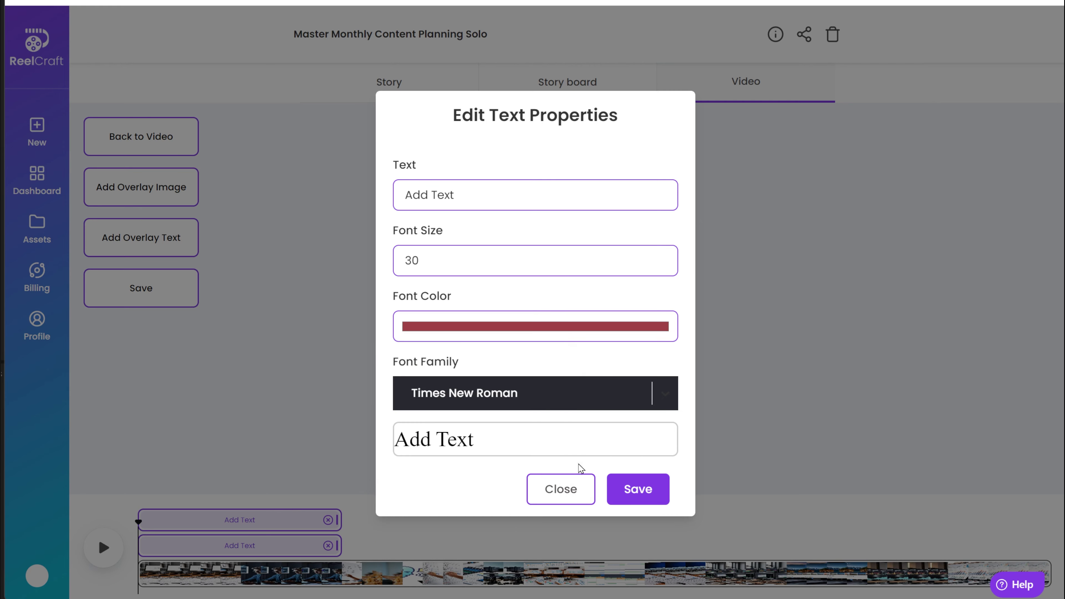
{"action": "left_click", "coordinate": [627, 483]}
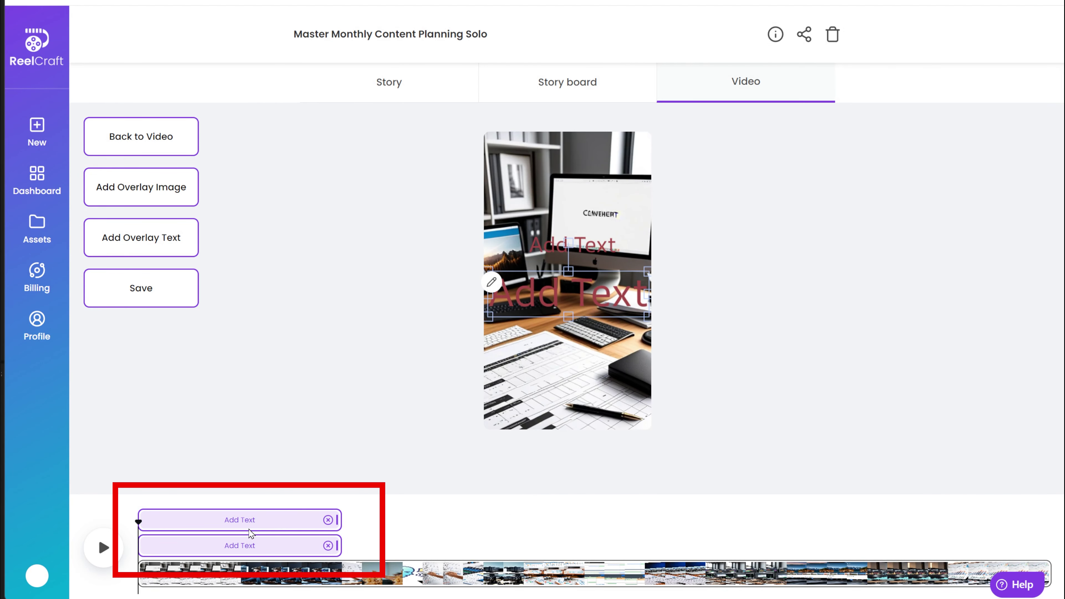
- Resize the upper overlay text's timeline clip to span about the first quarter of the video, and try to shift the lower clip
{"action": "left_click_drag", "start_coordinate": [336, 519], "coordinate": [817, 545]}
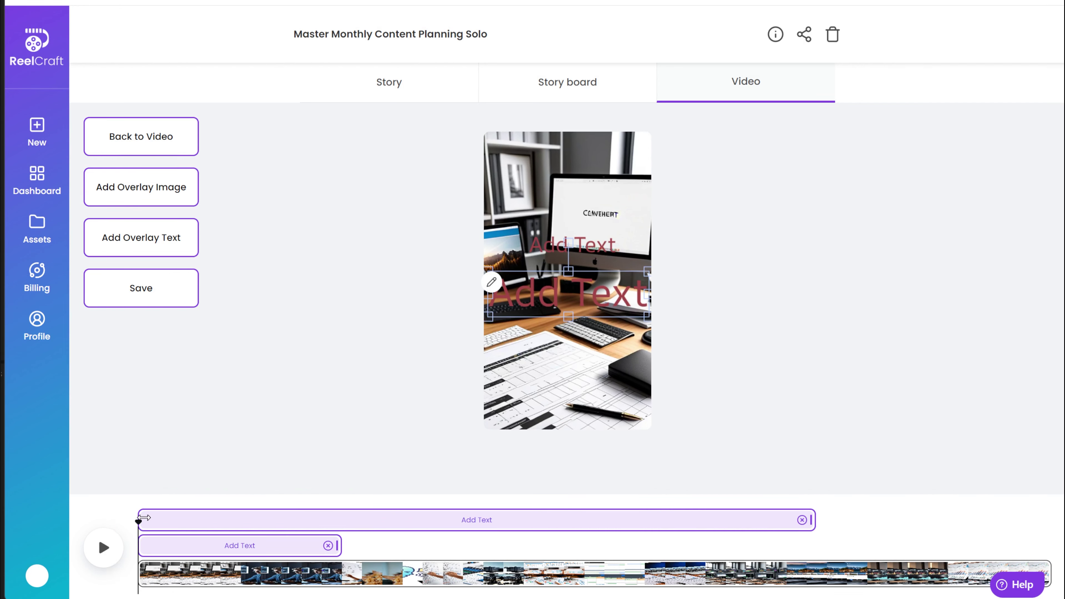
{"action": "mouse_move", "coordinate": [143, 519]}
{"action": "left_mouse_down"}
{"action": "mouse_move", "coordinate": [601, 530]}
{"action": "mouse_move", "coordinate": [335, 507]}
{"action": "mouse_move", "coordinate": [150, 505]}
{"action": "left_mouse_up"}
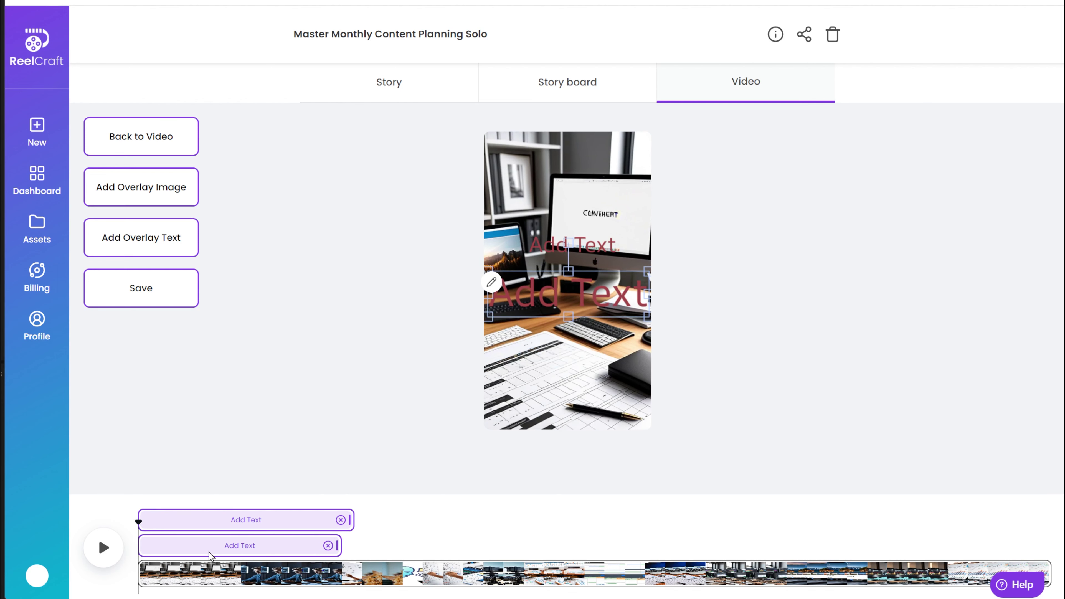
{"action": "left_click_drag", "start_coordinate": [210, 555], "coordinate": [492, 564]}
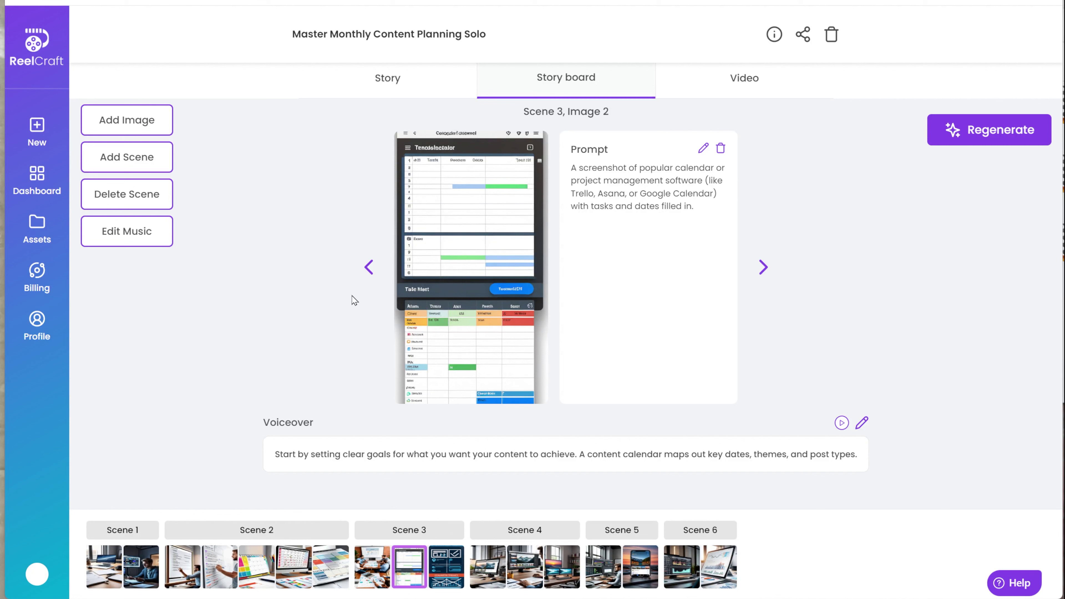
- Browse the storyboard images backward from Scene 3, Image 2 to Scene 1, Image 1
{"action": "left_click", "coordinate": [368, 268]}
{"action": "left_click", "coordinate": [368, 268]}
{"action": "left_click", "coordinate": [369, 271]}
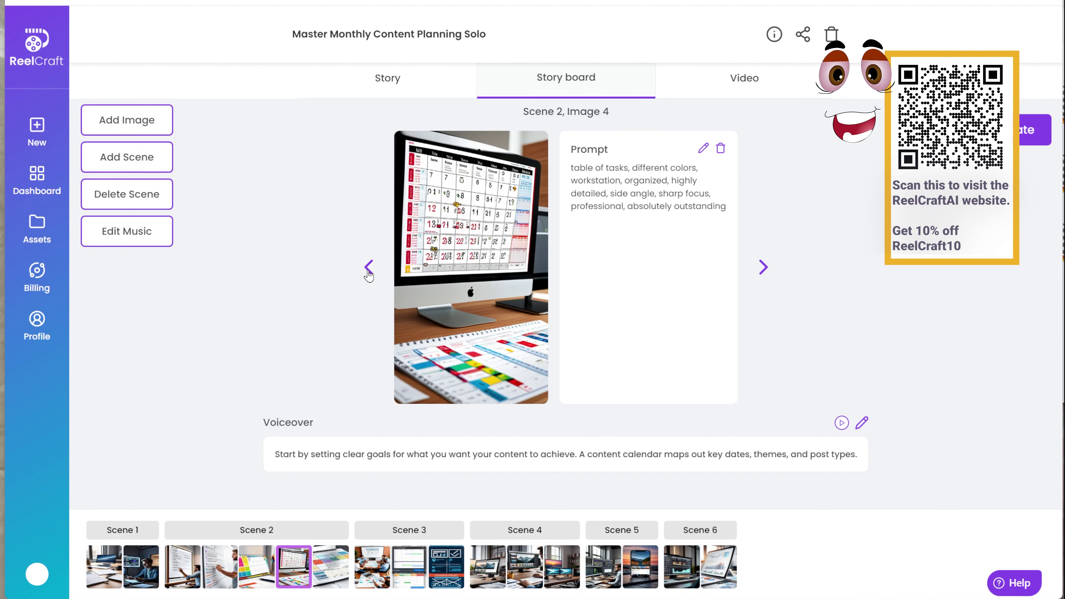
{"action": "left_click", "coordinate": [368, 271]}
{"action": "left_click", "coordinate": [369, 271]}
{"action": "left_click", "coordinate": [368, 270]}
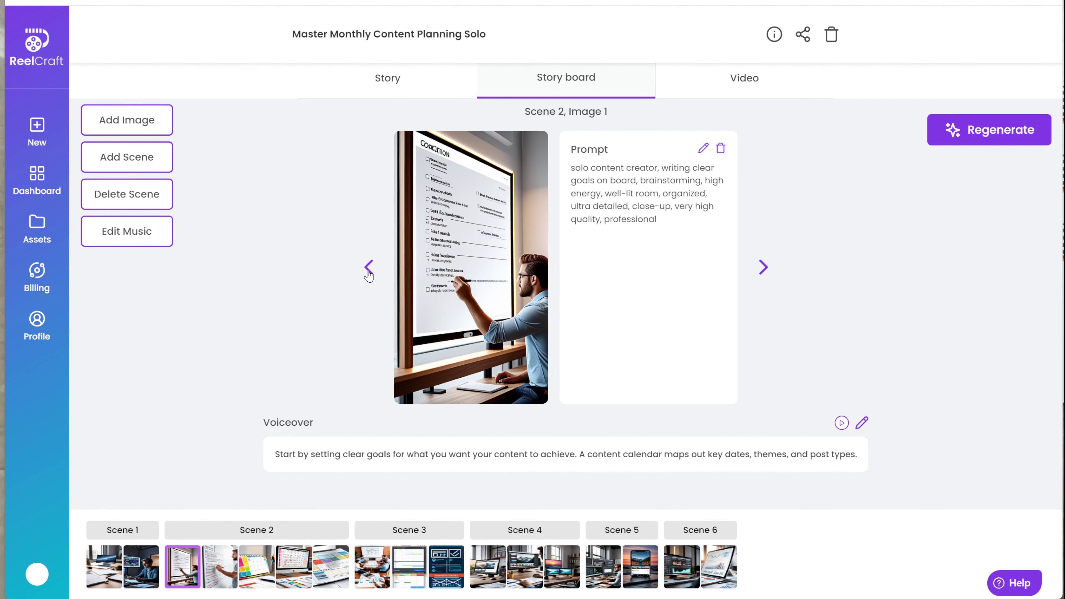
{"action": "left_click", "coordinate": [369, 271]}
{"action": "left_click", "coordinate": [368, 271]}
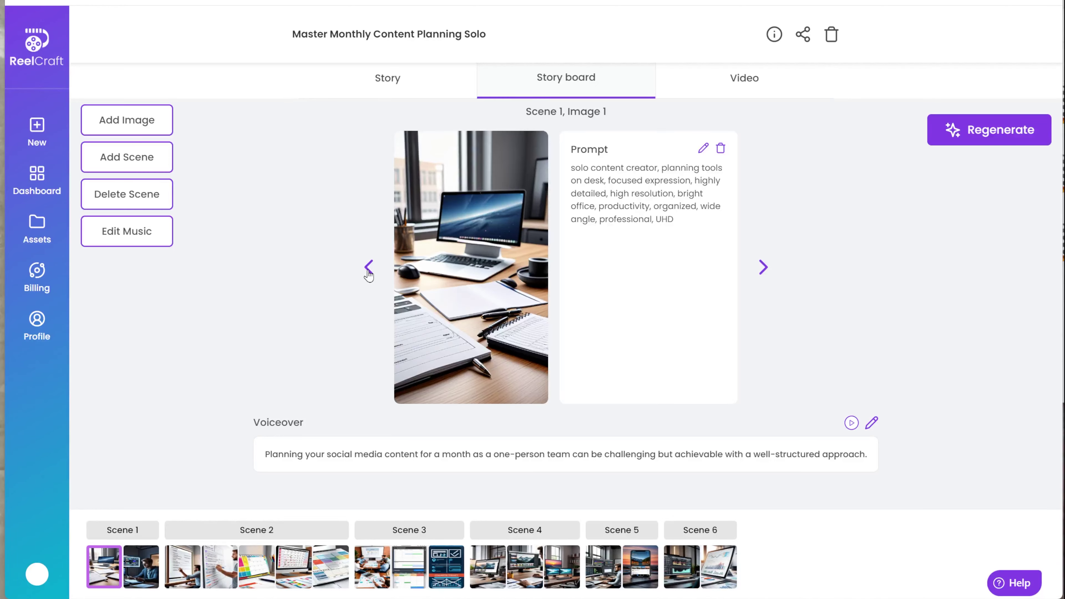
- Browse the storyboard images and prompts forward from Scene 1, Image 1 to Scene 6, Image 2
{"action": "left_click", "coordinate": [763, 277]}
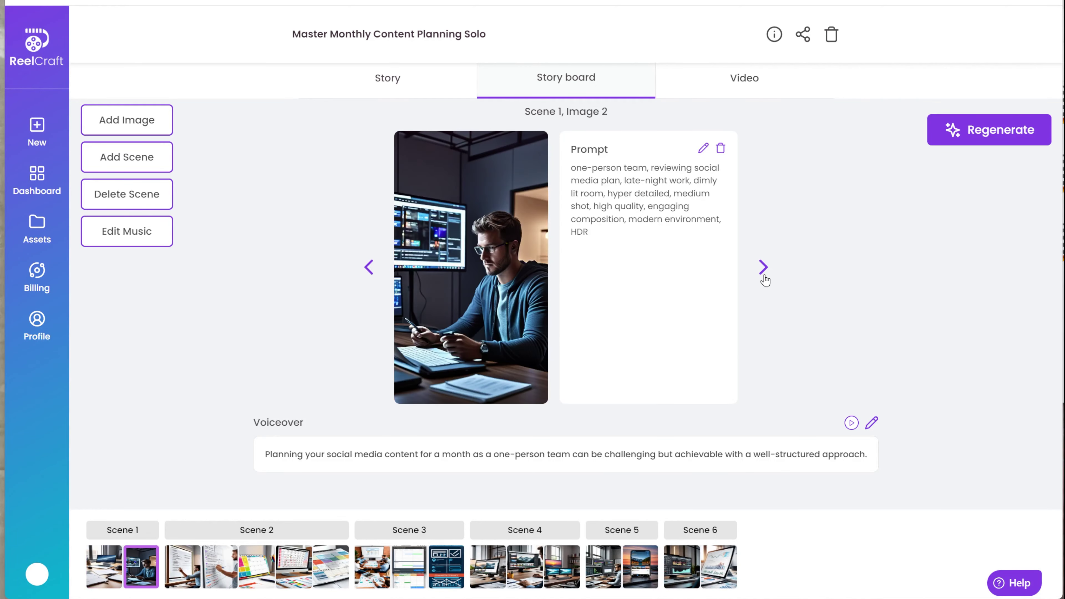
{"action": "left_click", "coordinate": [764, 277]}
{"action": "left_click", "coordinate": [764, 277]}
{"action": "left_click", "coordinate": [764, 277]}
{"action": "left_click", "coordinate": [764, 276]}
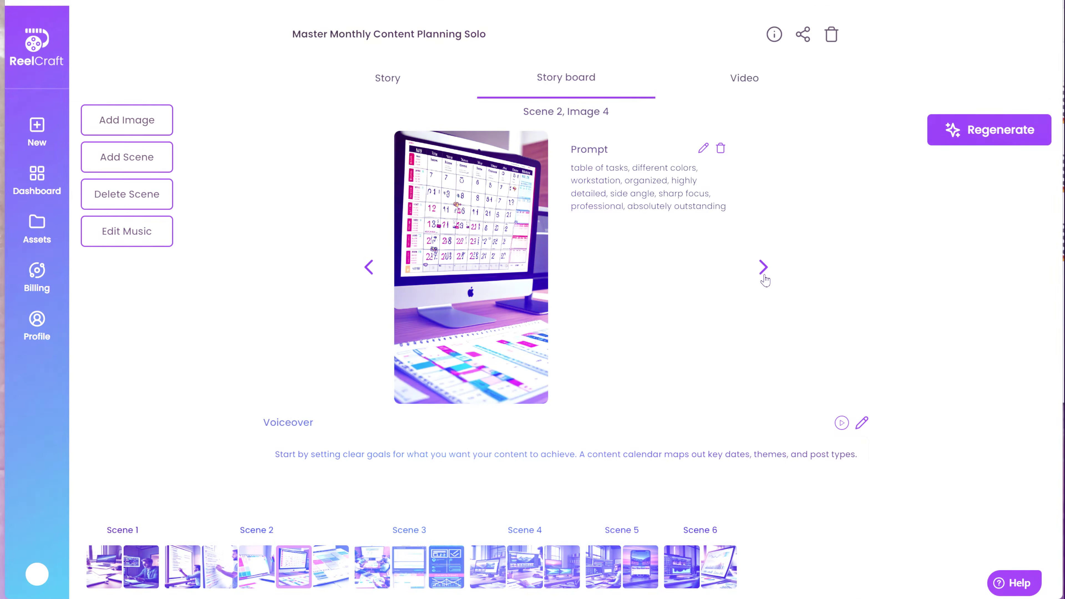
{"action": "left_click", "coordinate": [763, 277]}
{"action": "left_click", "coordinate": [763, 277]}
{"action": "left_click", "coordinate": [763, 276]}
{"action": "left_click", "coordinate": [764, 277]}
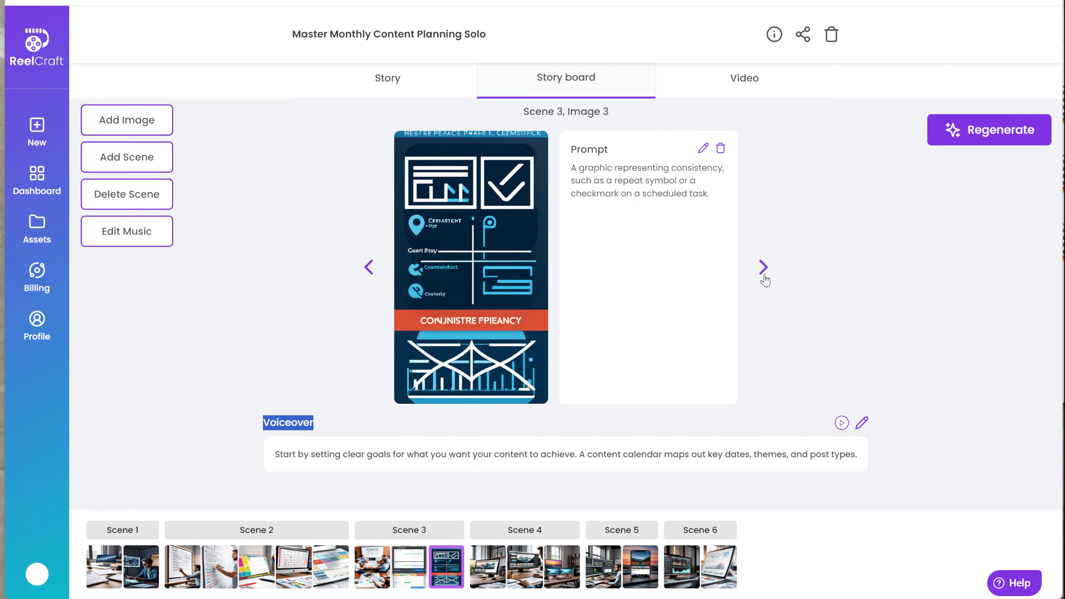
{"action": "left_click", "coordinate": [763, 276]}
{"action": "left_click", "coordinate": [763, 276]}
{"action": "left_click", "coordinate": [763, 277]}
{"action": "left_click", "coordinate": [763, 277]}
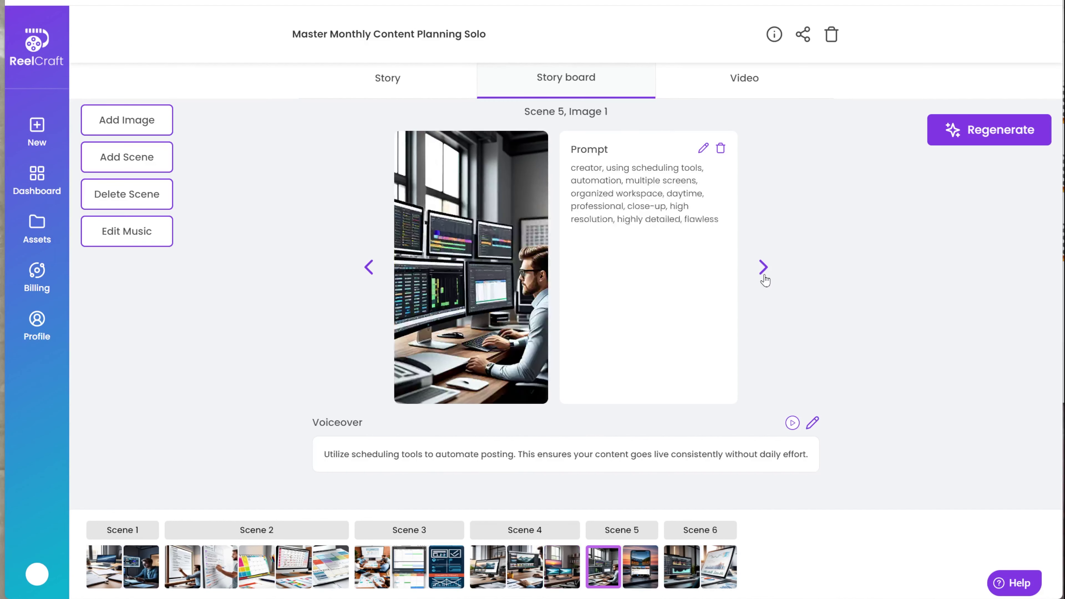
{"action": "left_click", "coordinate": [763, 277]}
{"action": "left_click", "coordinate": [763, 277]}
{"action": "left_click", "coordinate": [764, 277]}
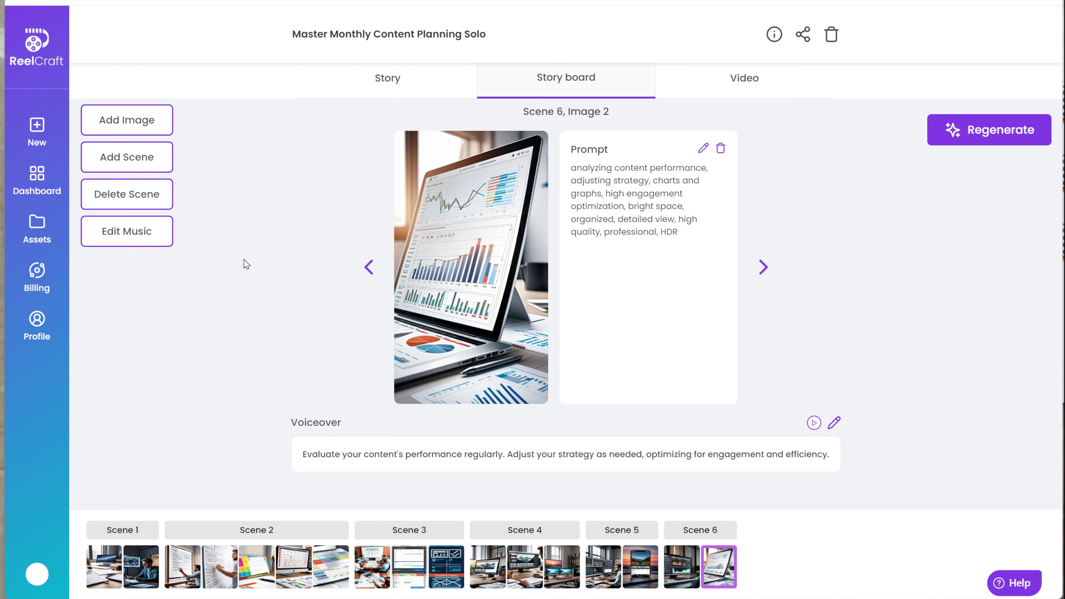
- Reopen the Master Monthly Content Planning Solo video from the dashboard and show its storyboard
{"action": "left_click", "coordinate": [36, 180]}
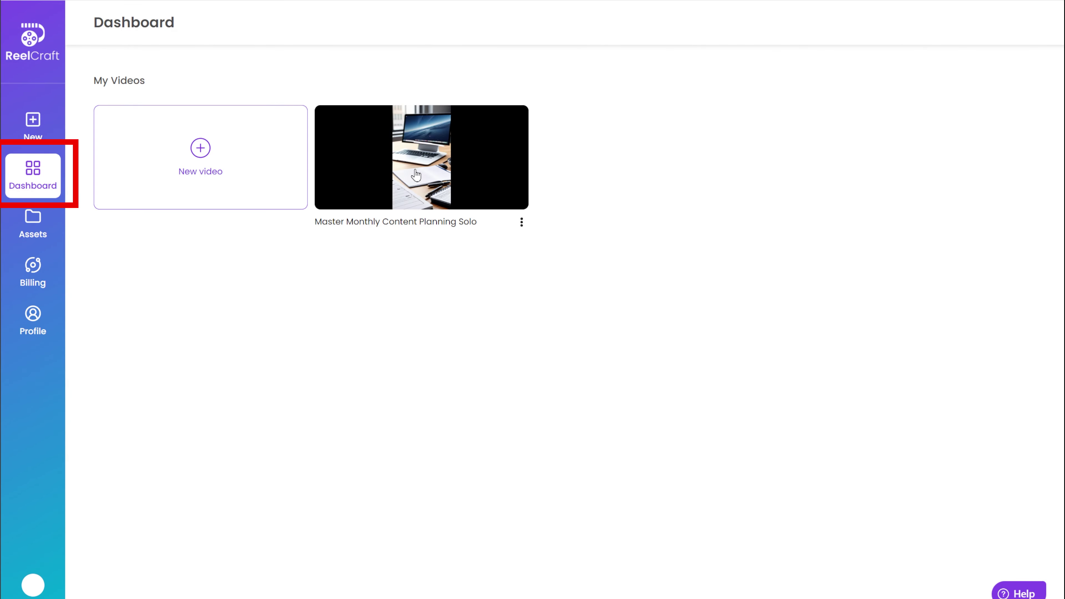
{"action": "left_click", "coordinate": [416, 175]}
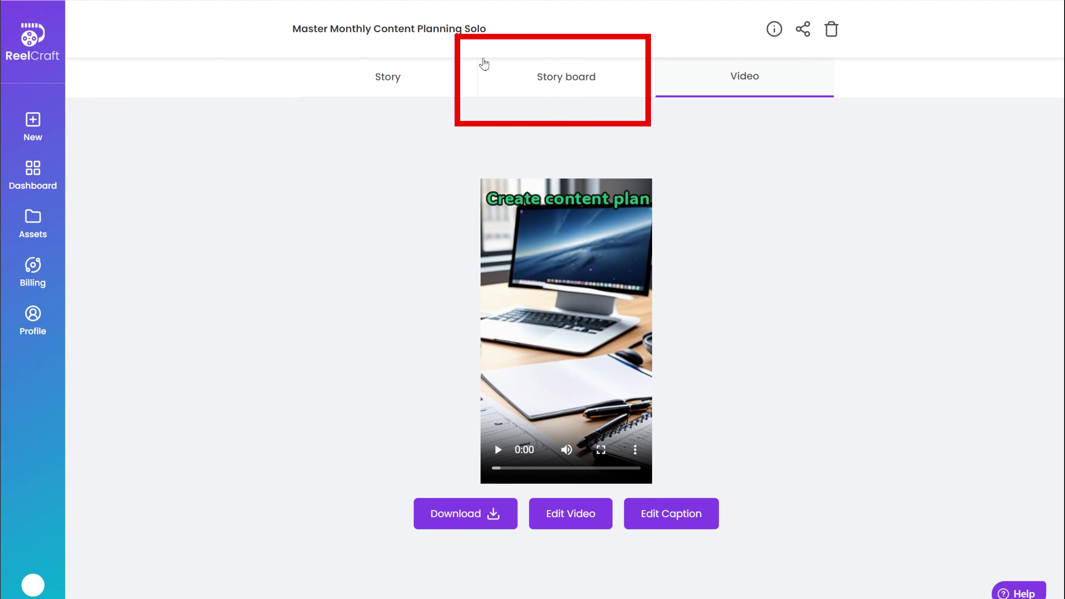
{"action": "left_click", "coordinate": [388, 80]}
{"action": "left_click", "coordinate": [509, 89]}
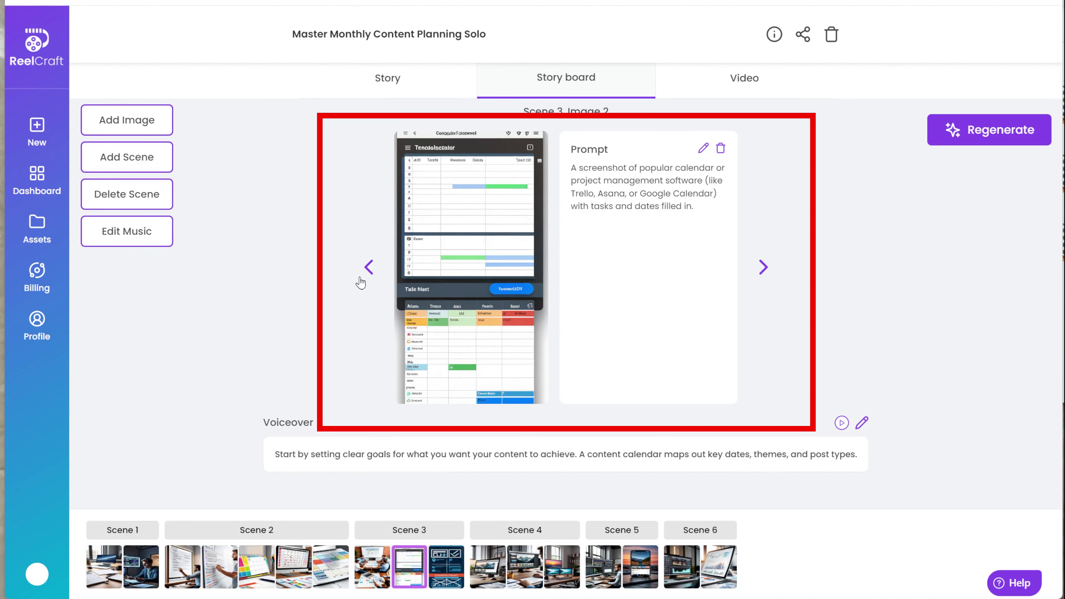
- Review the storyboard images and their prompts backward from Scene 3, Image 2 to Scene 1, Image 1
{"action": "left_click", "coordinate": [369, 271]}
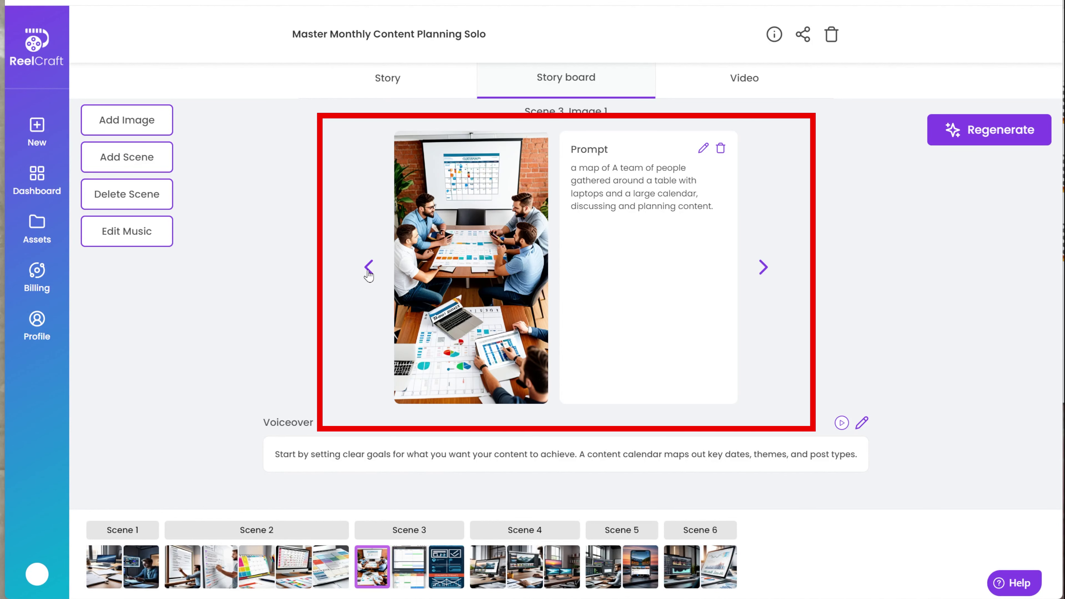
{"action": "left_click", "coordinate": [368, 269]}
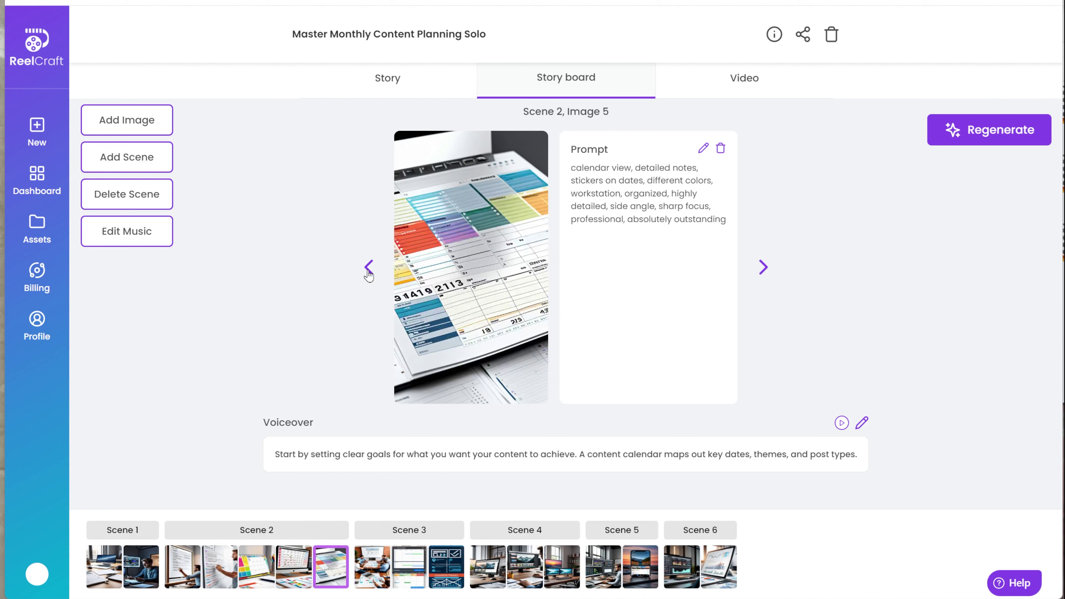
{"action": "left_click", "coordinate": [368, 269]}
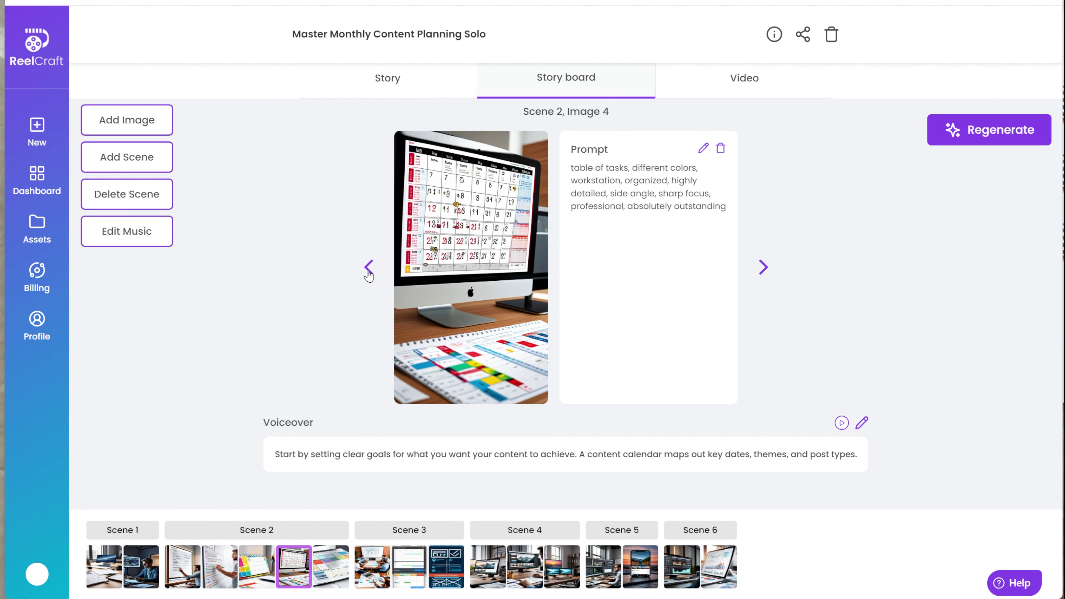
{"action": "left_click", "coordinate": [369, 268]}
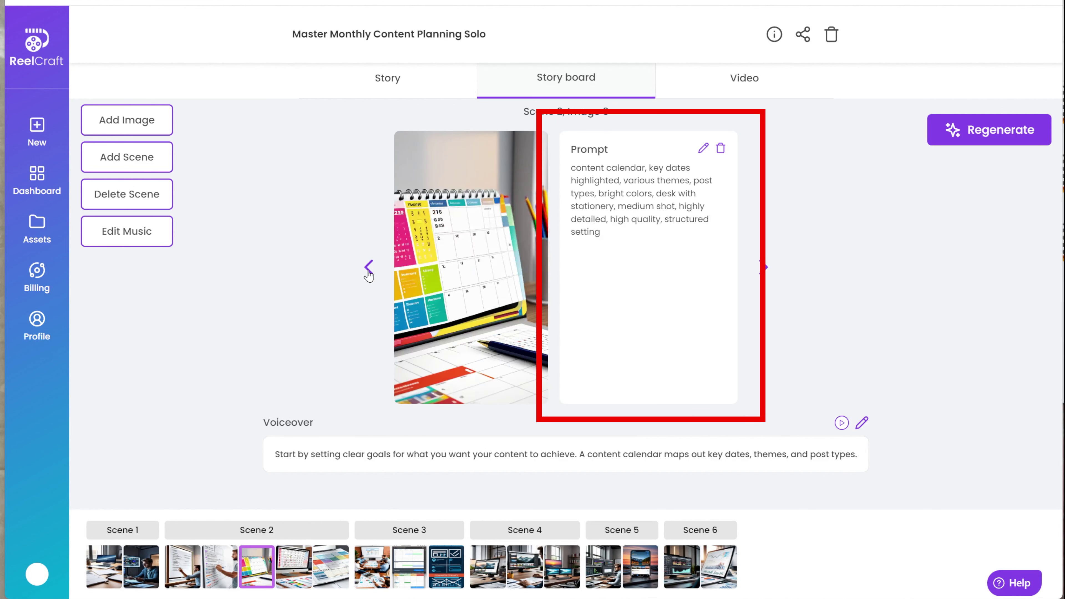
{"action": "left_click", "coordinate": [369, 268]}
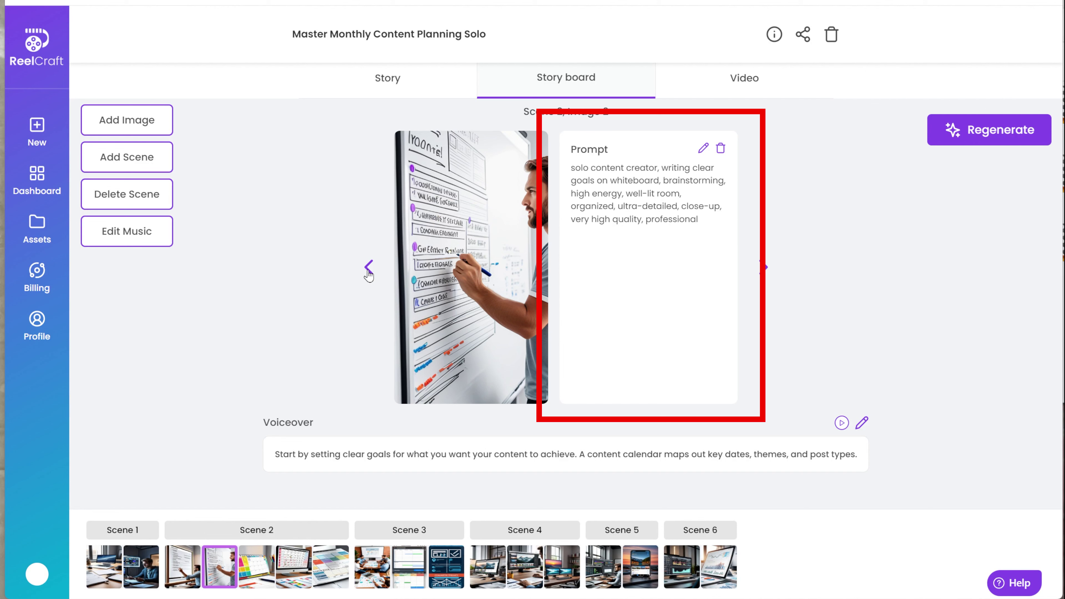
{"action": "left_click", "coordinate": [369, 268]}
{"action": "left_click", "coordinate": [368, 268]}
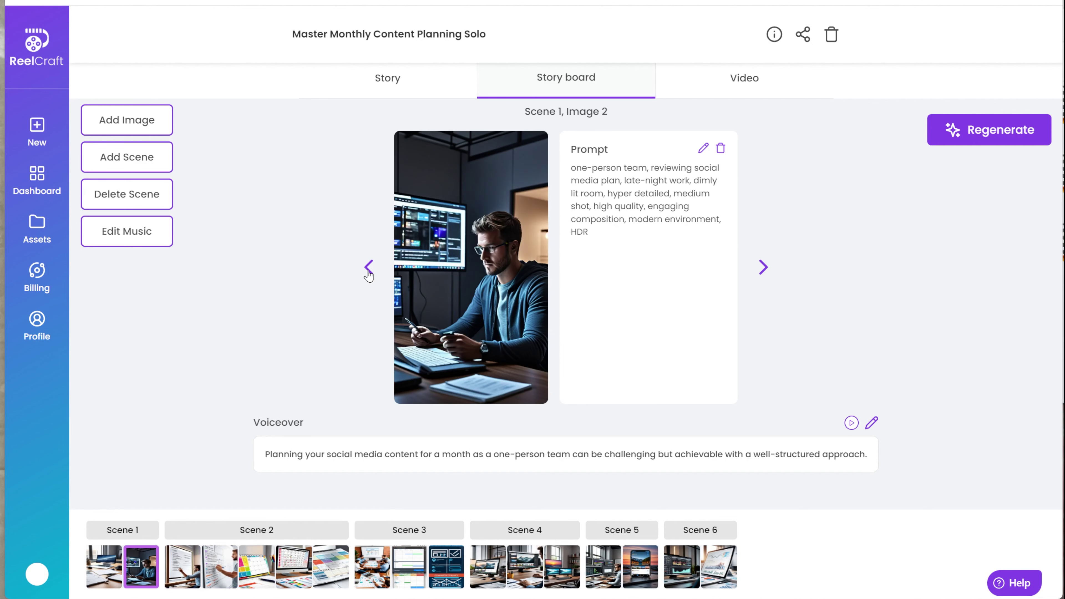
{"action": "left_click", "coordinate": [369, 268]}
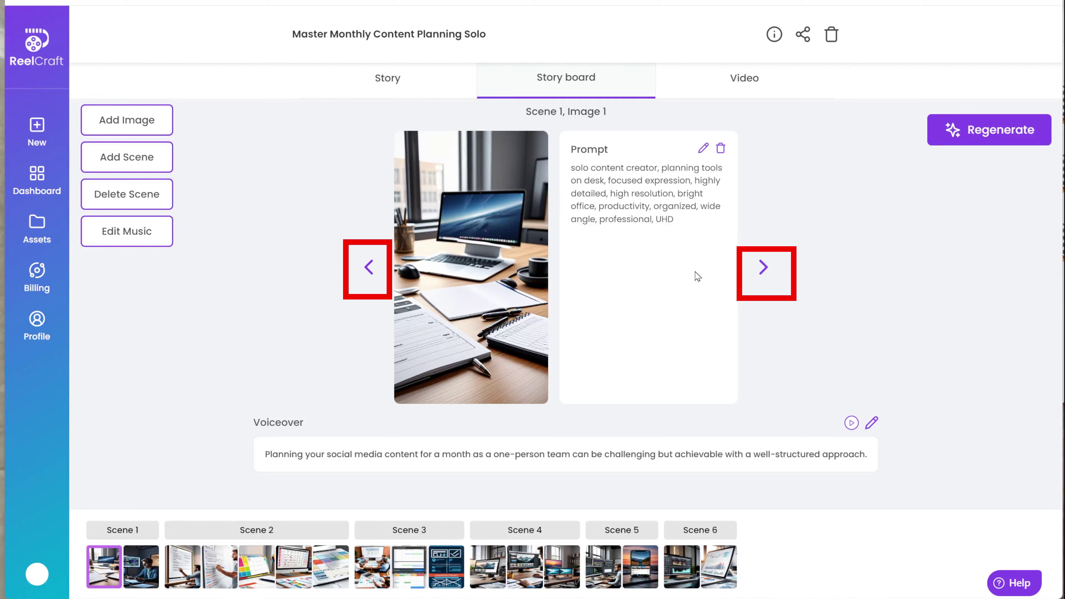
- Page forward through the storyboard images from Scene 1, Image 1, through Scenes 2 and 3, to Scene 4
{"action": "left_click", "coordinate": [763, 277]}
{"action": "left_click", "coordinate": [763, 268]}
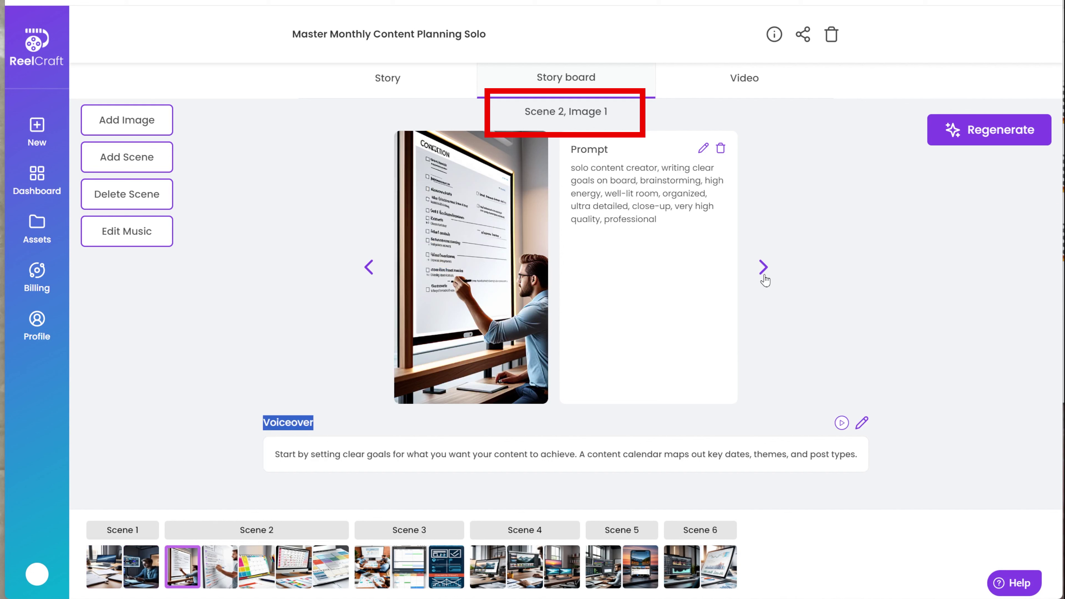
{"action": "left_click", "coordinate": [763, 276]}
{"action": "left_click", "coordinate": [763, 276]}
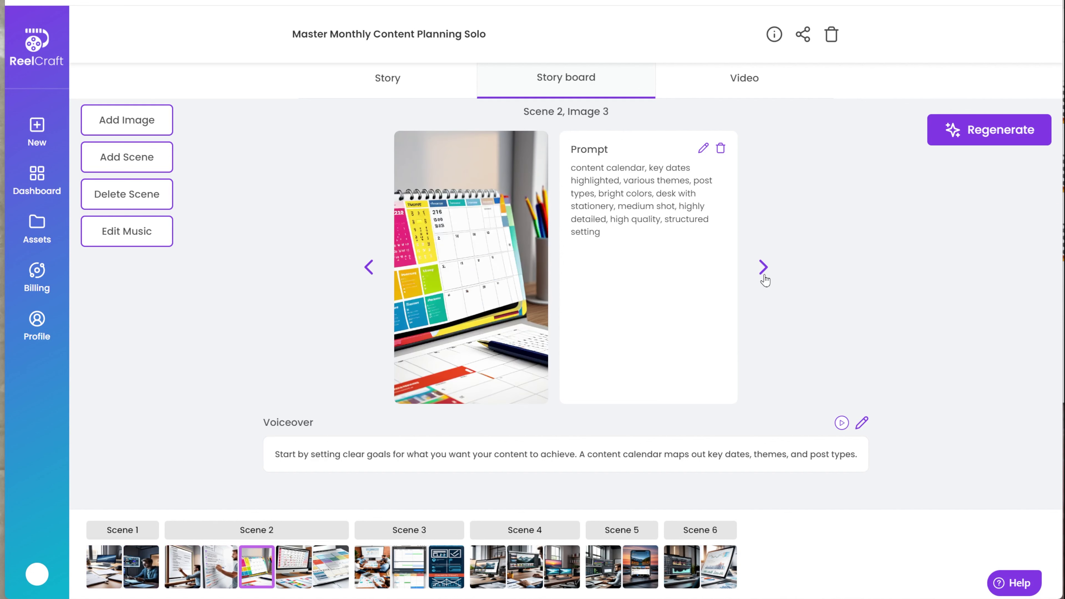
{"action": "left_click", "coordinate": [764, 277]}
{"action": "left_click", "coordinate": [764, 277]}
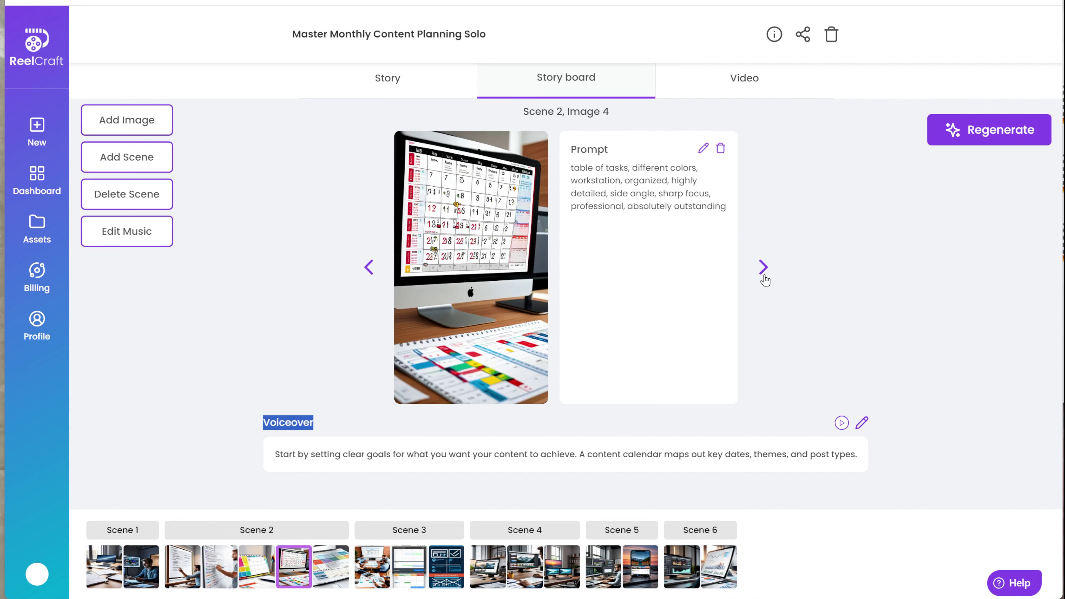
{"action": "left_click", "coordinate": [764, 268]}
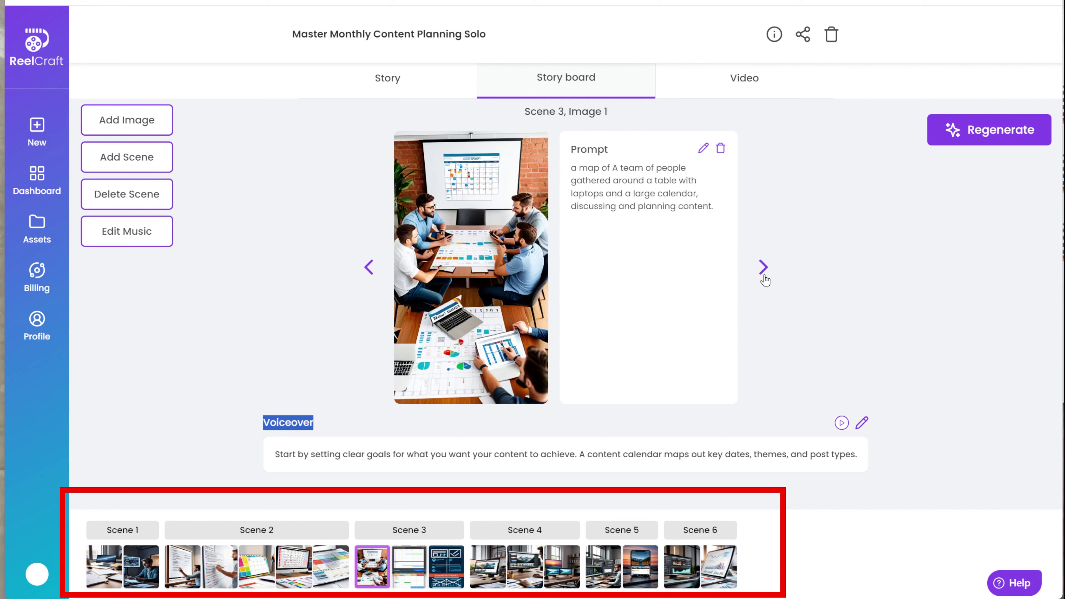
{"action": "left_click", "coordinate": [763, 276]}
{"action": "left_click", "coordinate": [763, 277]}
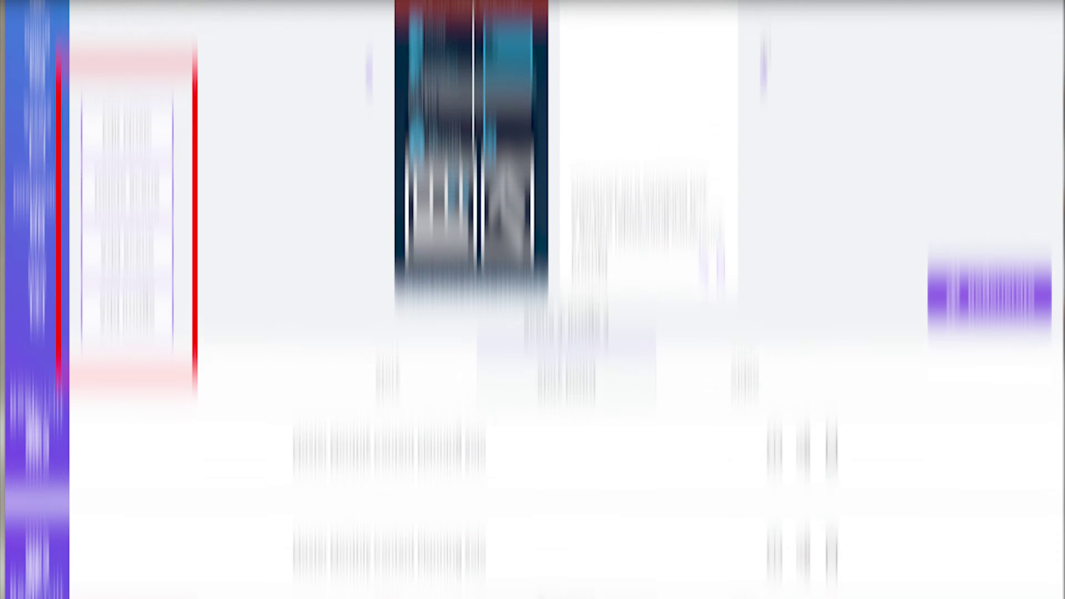
{"action": "left_click", "coordinate": [763, 277]}
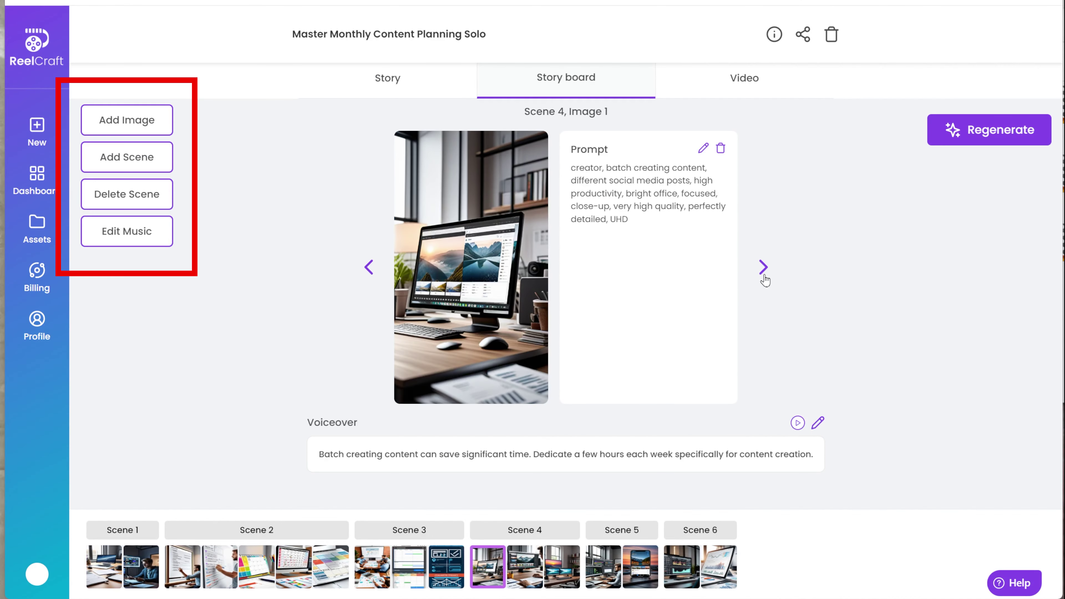
{"action": "left_click", "coordinate": [764, 234]}
{"action": "left_click", "coordinate": [764, 277]}
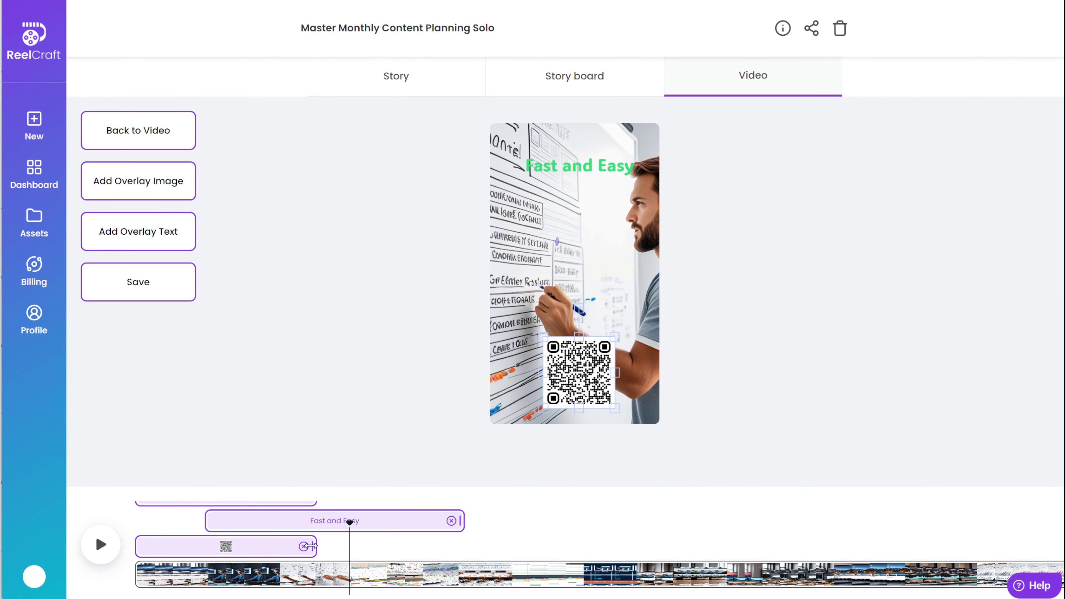
- Extend the end of the QR code overlay's timeline clip beyond the end of the "Fast and Easy" text clip
{"action": "mouse_move", "coordinate": [310, 545]}
{"action": "left_mouse_down"}
{"action": "mouse_move", "coordinate": [740, 546]}
{"action": "mouse_move", "coordinate": [522, 546]}
{"action": "left_mouse_up"}
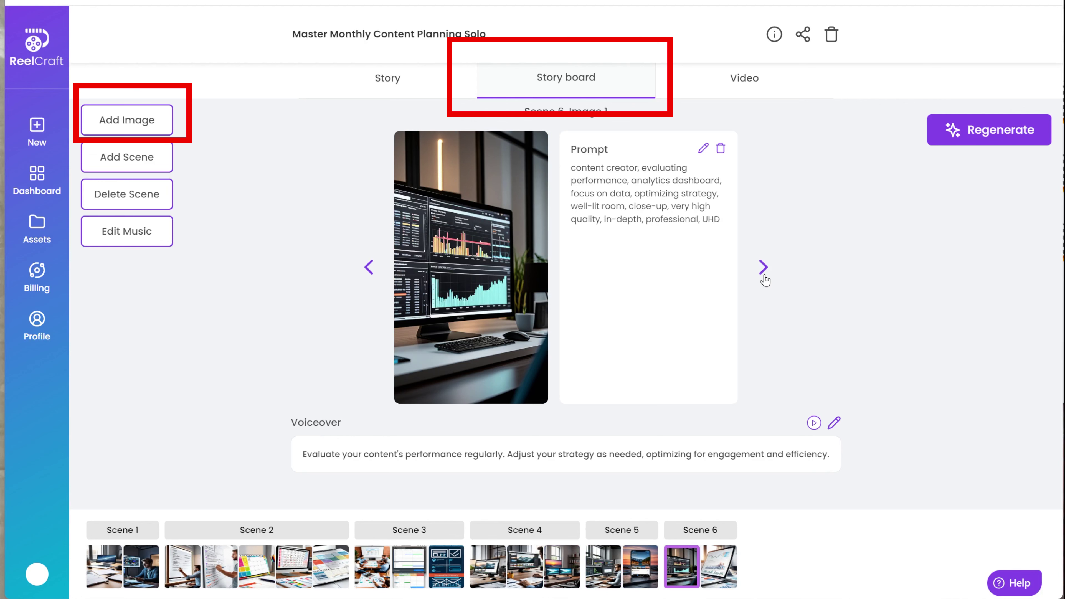
{"action": "left_click", "coordinate": [763, 276]}
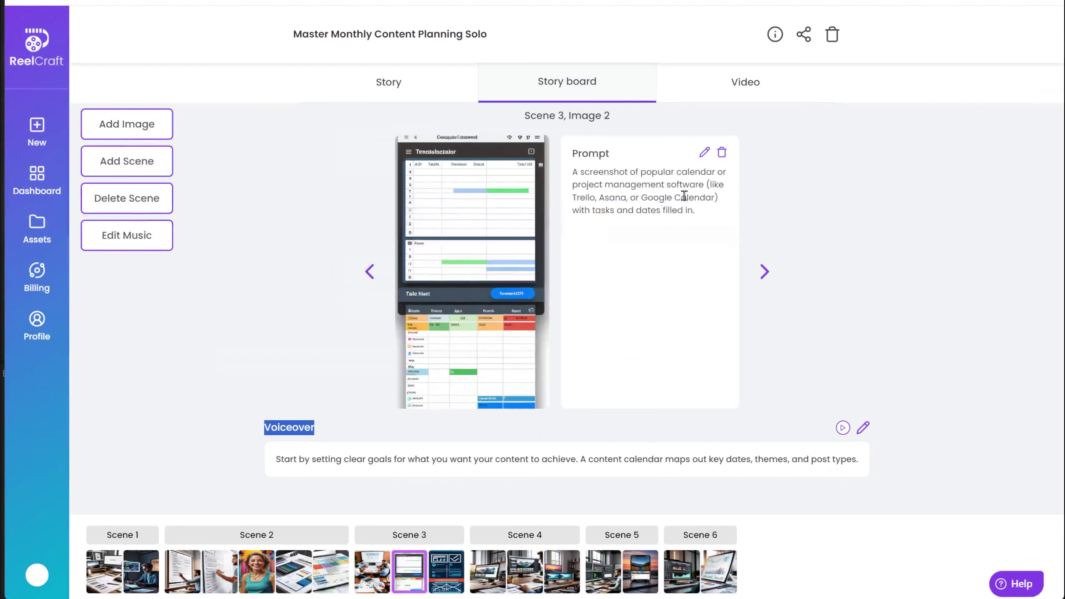
- Replace the prompt of Scene 2, Image 5 with "video camera, sea, tranquelity, feel the freedom, realistic." and regenerate the video
{"action": "left_click", "coordinate": [704, 154]}
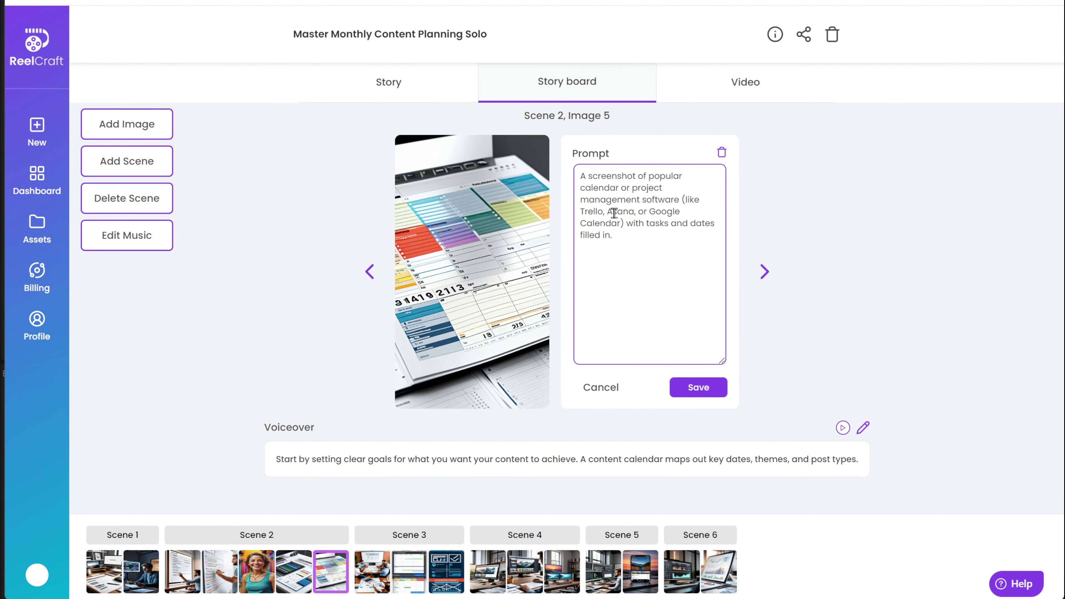
{"action": "key", "text": "ctrl+a"}
{"action": "type", "text": "video"}
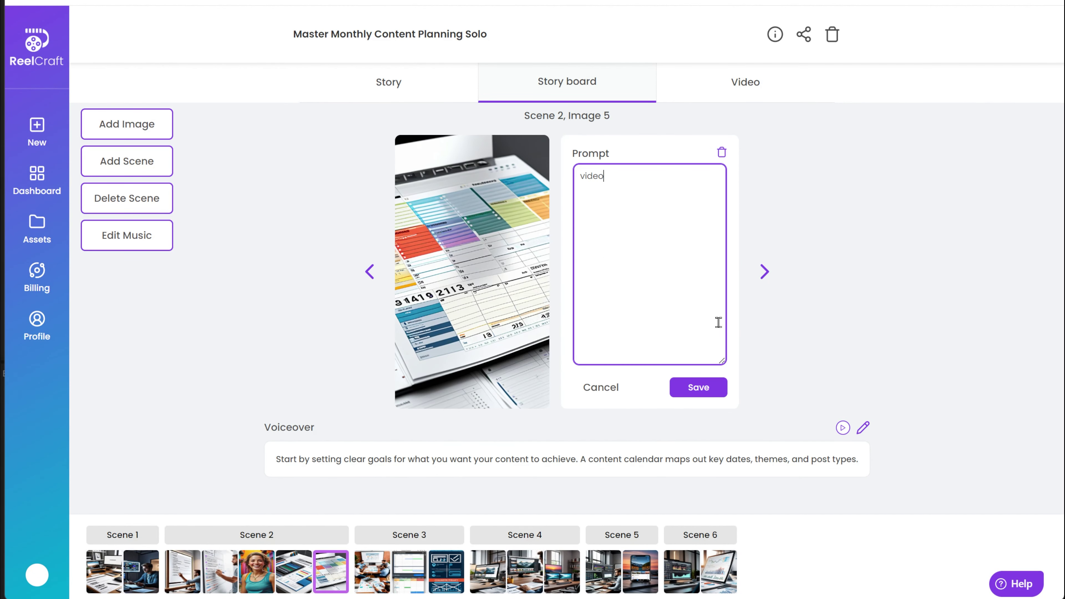
{"action": "type", "text": " camera, sea, tranquility, feel the freedom, realistic."}
{"action": "left_click", "coordinate": [698, 387]}
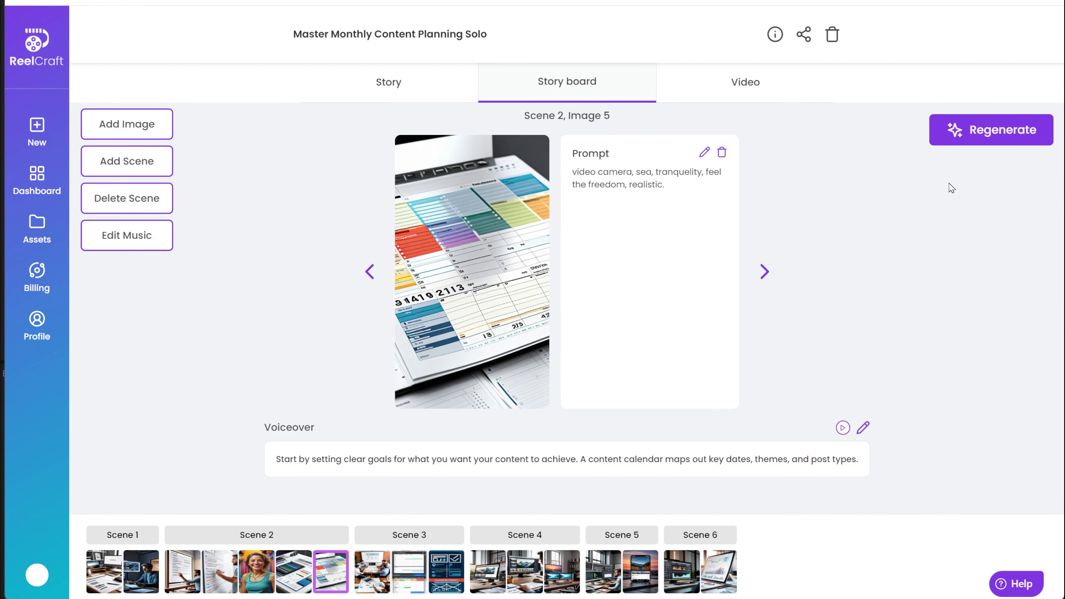
{"action": "left_click", "coordinate": [1006, 130]}
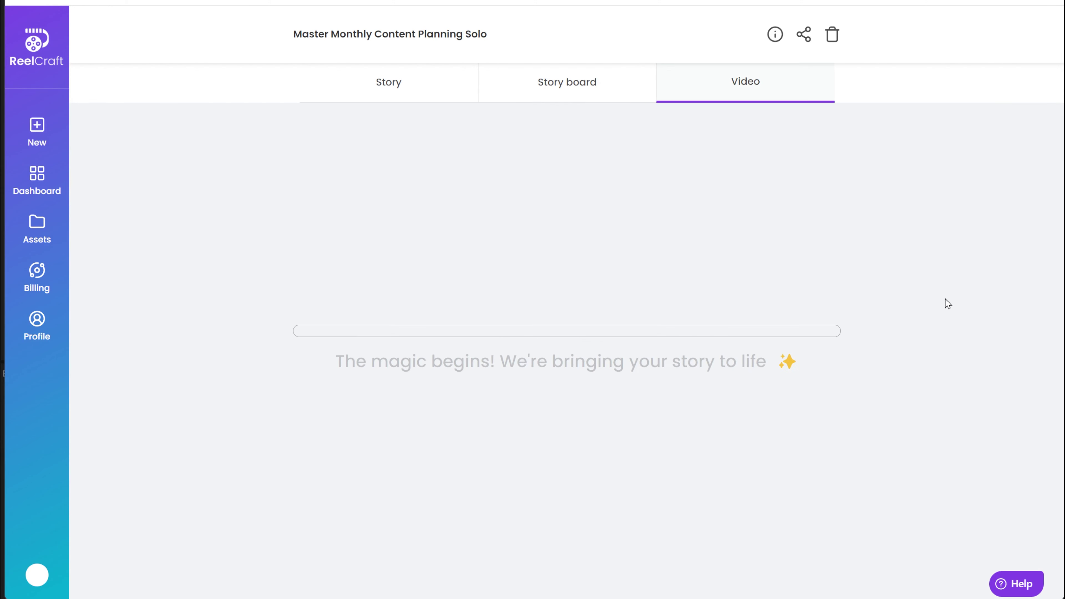
{"action": "left_click", "coordinate": [587, 97]}
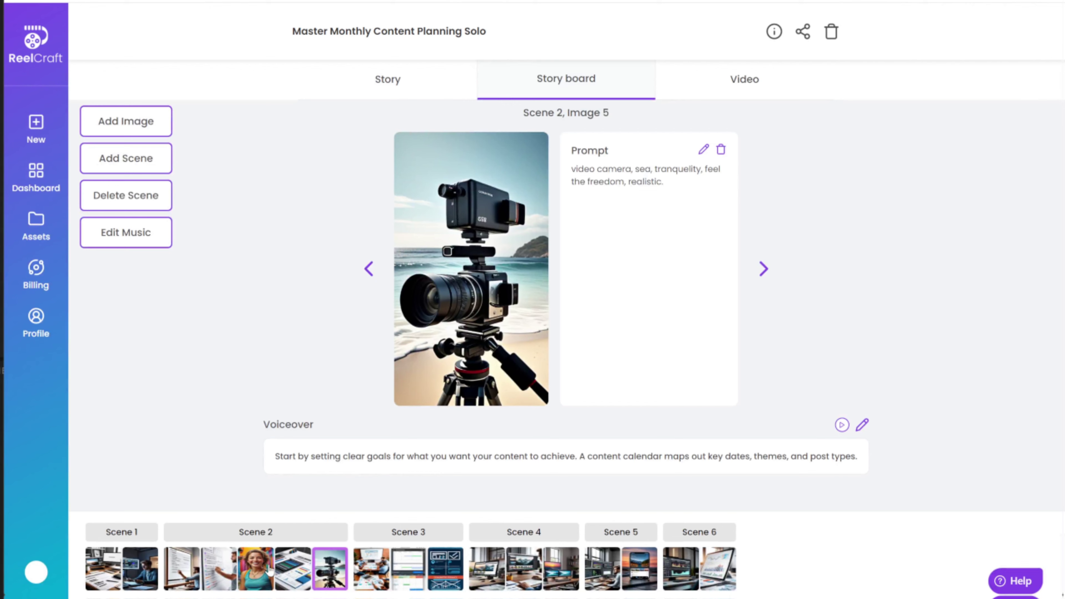
- Delete the smiling woman image, Scene 2, Image 3, from the storyboard
{"action": "left_click", "coordinate": [262, 570]}
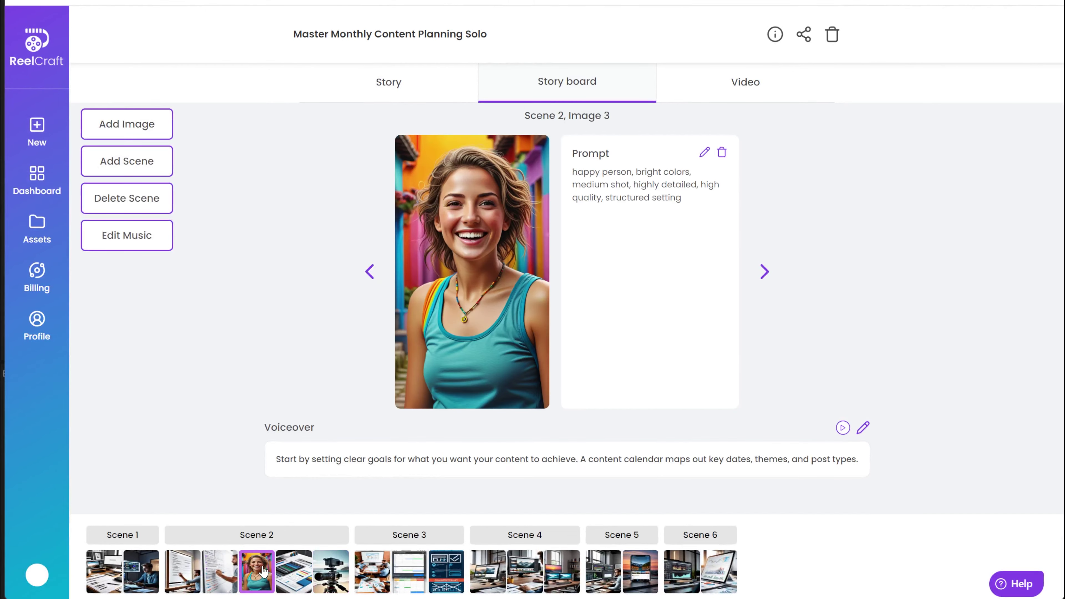
{"action": "left_click", "coordinate": [722, 154]}
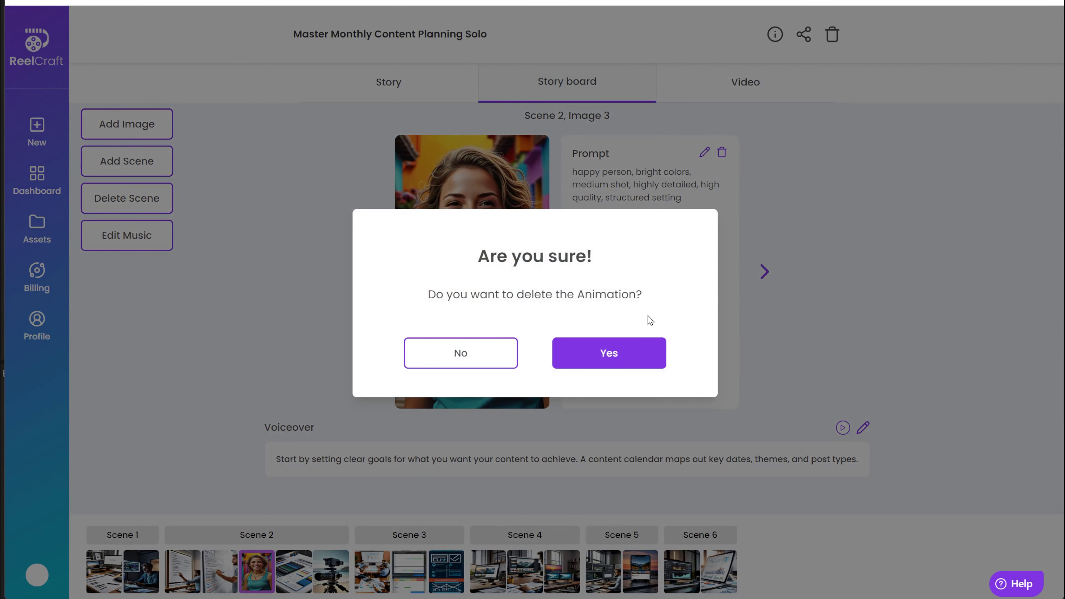
{"action": "left_click", "coordinate": [609, 354]}
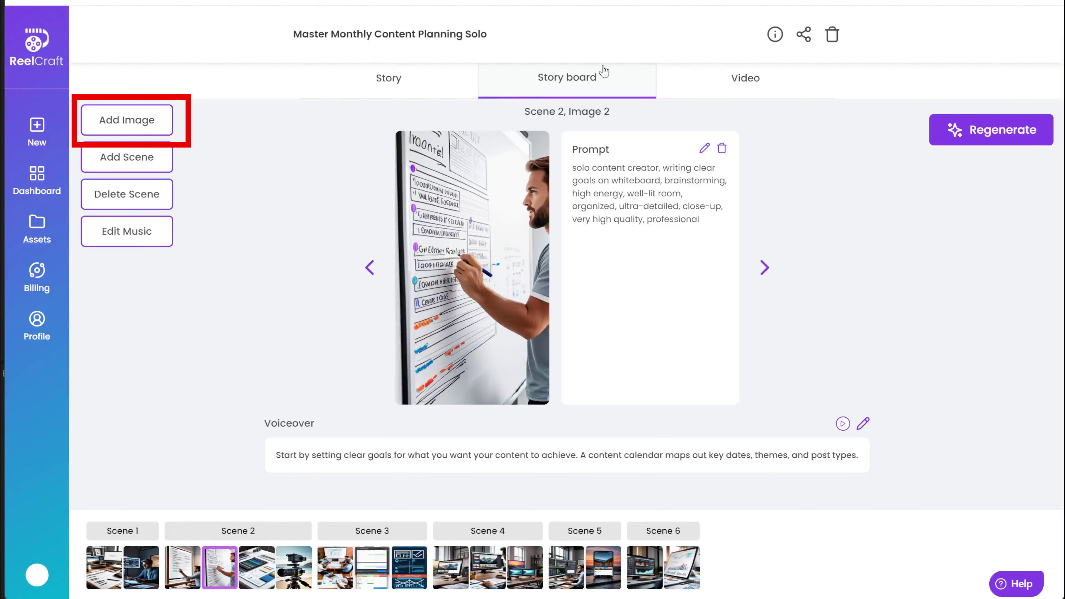
{"action": "left_click", "coordinate": [135, 123]}
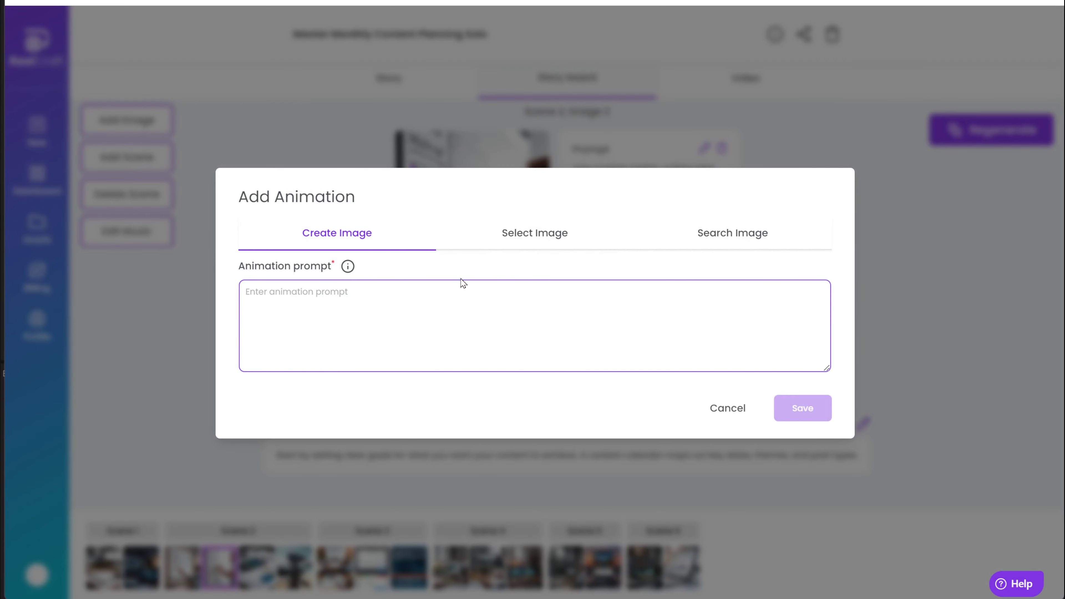
{"action": "left_click", "coordinate": [335, 297]}
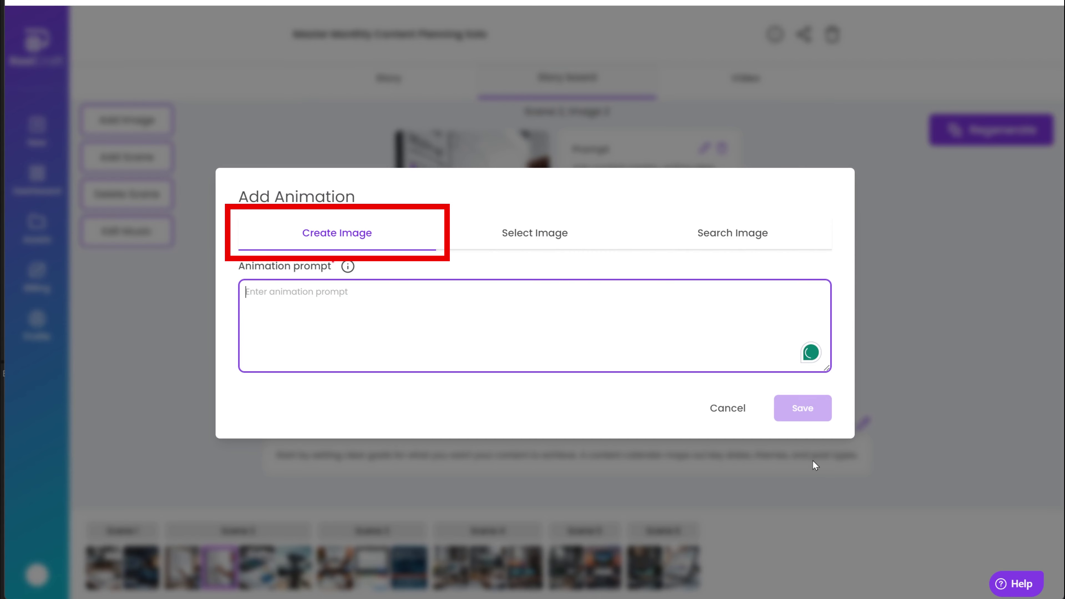
{"action": "type", "text": "write here the prompt"}
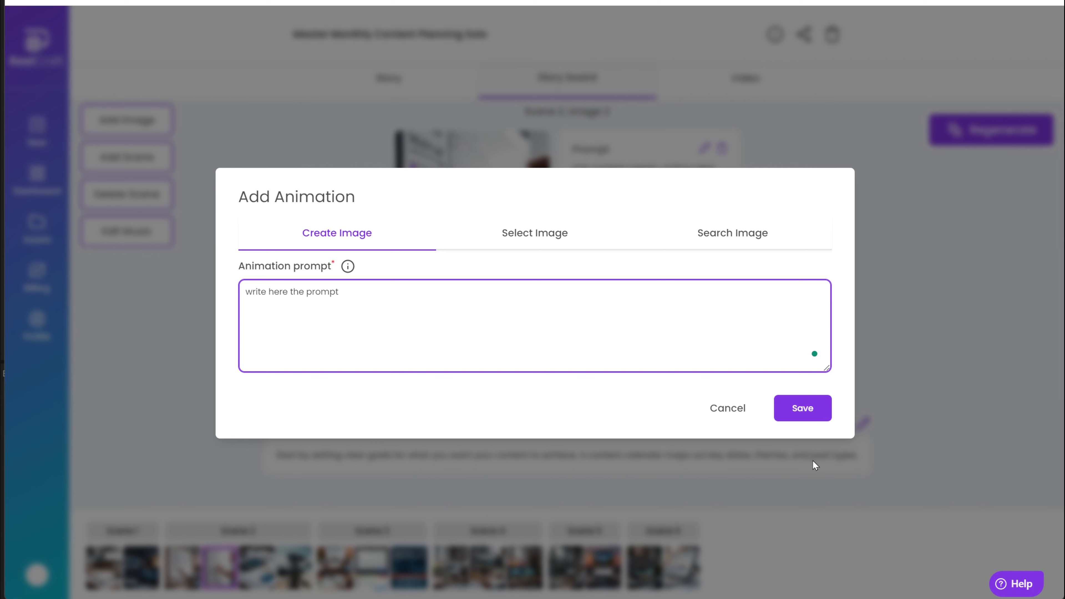
{"action": "left_click", "coordinate": [727, 408]}
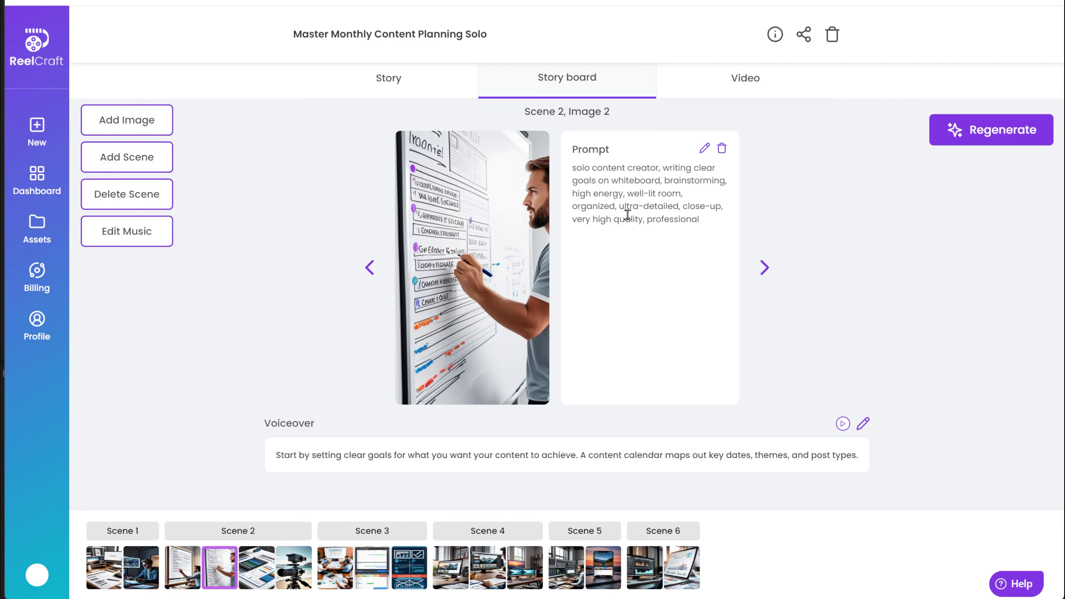
- Copy the prompt of Scene 2, Image 2 into the animation prompt of a new image
{"action": "left_click_drag", "start_coordinate": [702, 227], "coordinate": [569, 173]}
{"action": "key", "text": "ctrl+c"}
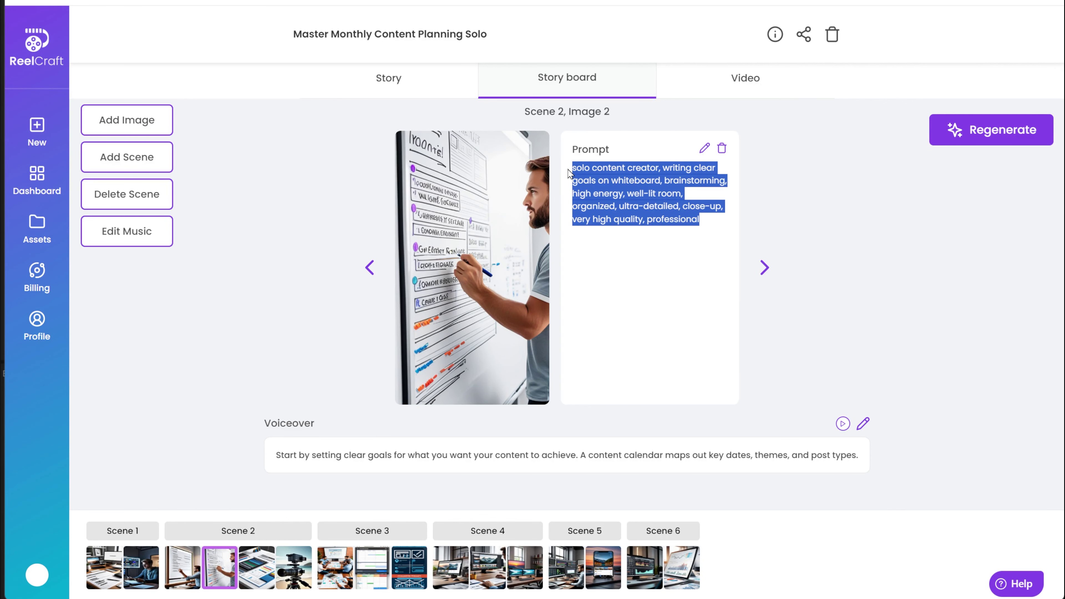
{"action": "left_click", "coordinate": [147, 129]}
{"action": "key", "text": "ctrl+v"}
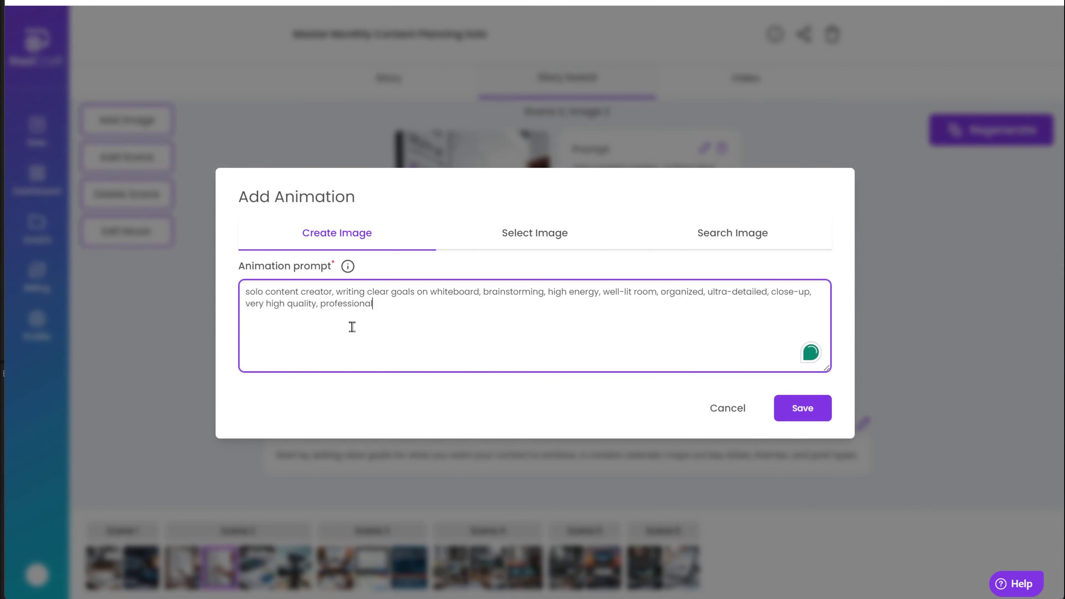
- Add the ReelCraft "Clone Yourself" picture from the selectable images to Scene 2
{"action": "left_click", "coordinate": [528, 237]}
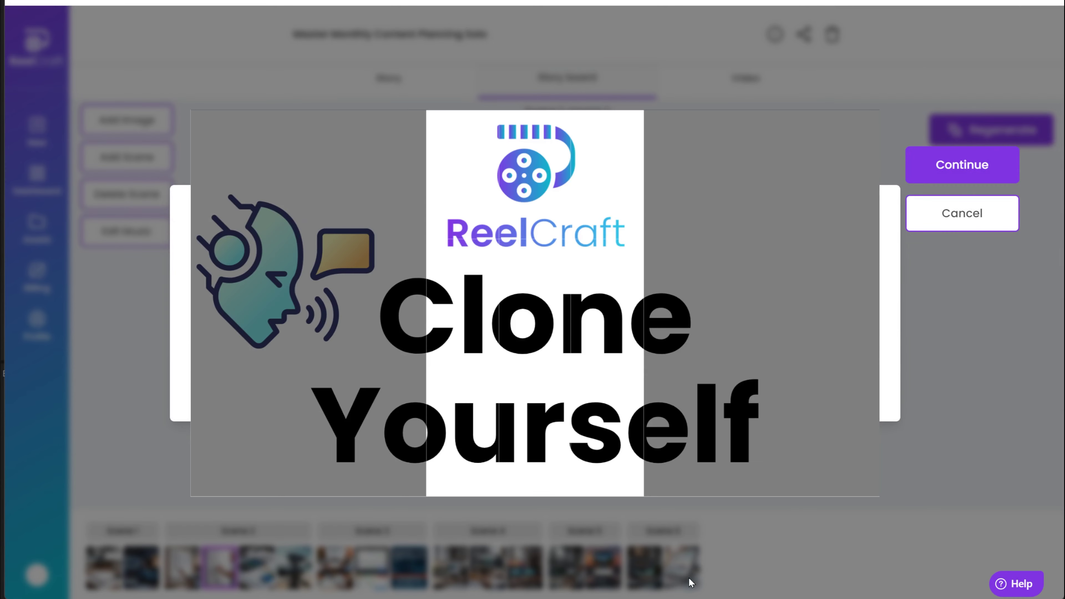
{"action": "left_click", "coordinate": [963, 172]}
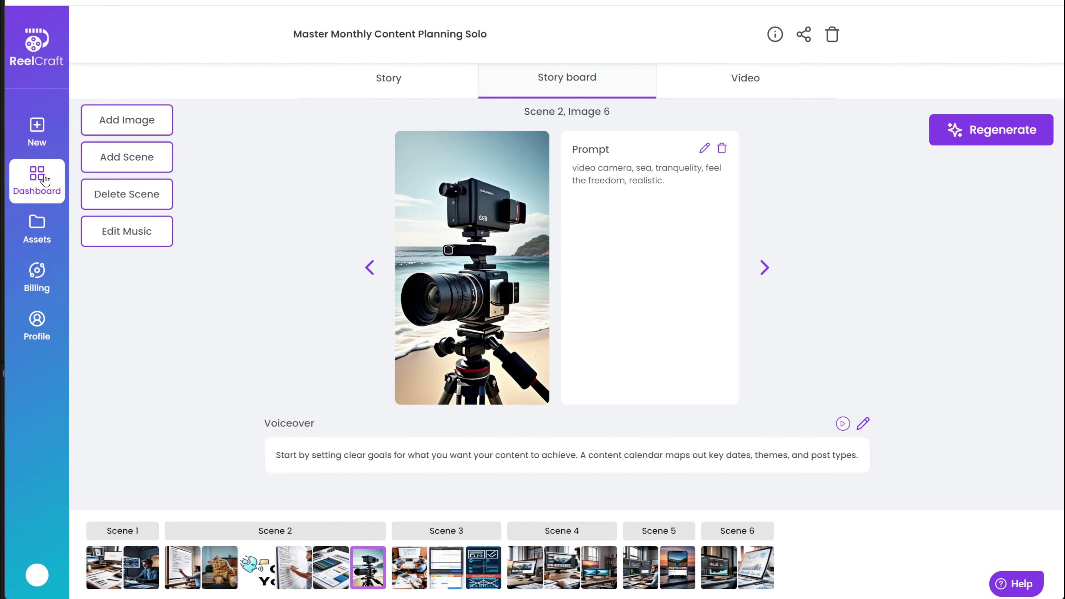
{"action": "left_click", "coordinate": [36, 230]}
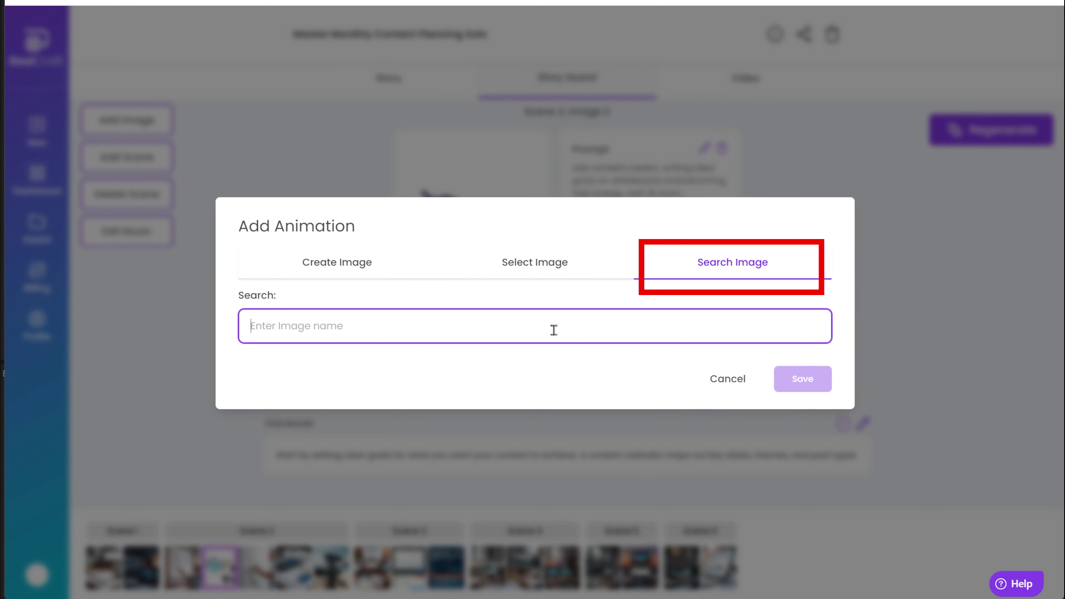
- Search for "cat" images, pick the orange cat lying on a wooden table, crop it and save it as a new storyboard image
{"action": "type", "text": "cat"}
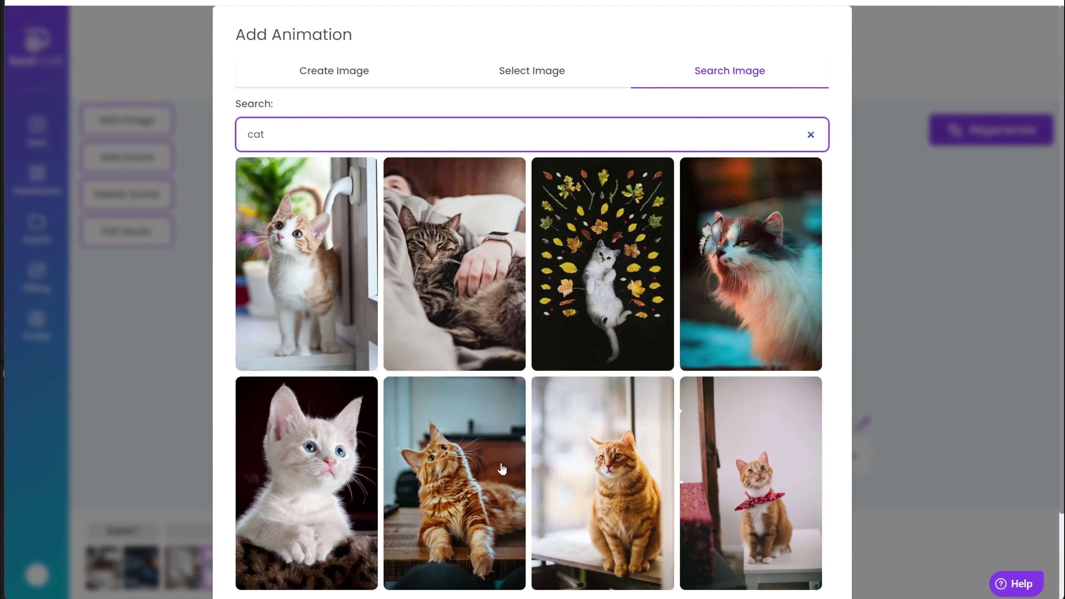
{"action": "left_click", "coordinate": [502, 469]}
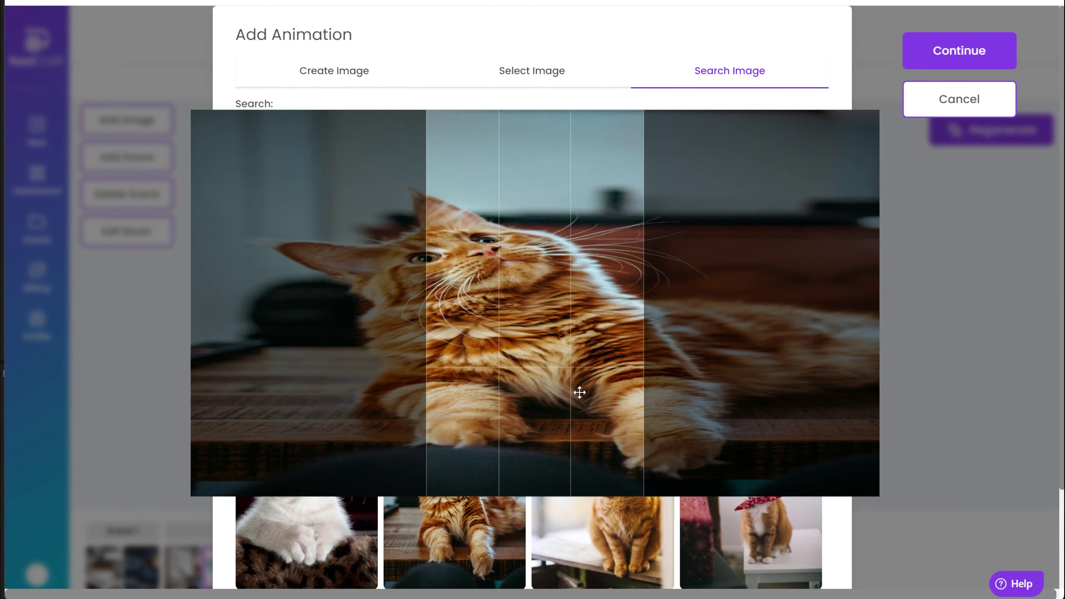
{"action": "left_click_drag", "start_coordinate": [578, 392], "coordinate": [796, 341]}
{"action": "left_click", "coordinate": [968, 54]}
{"action": "scroll", "coordinate": [616, 319], "scroll_direction": "down", "scroll_amount": 5}
{"action": "scroll", "coordinate": [616, 319], "scroll_direction": "down", "scroll_amount": 5}
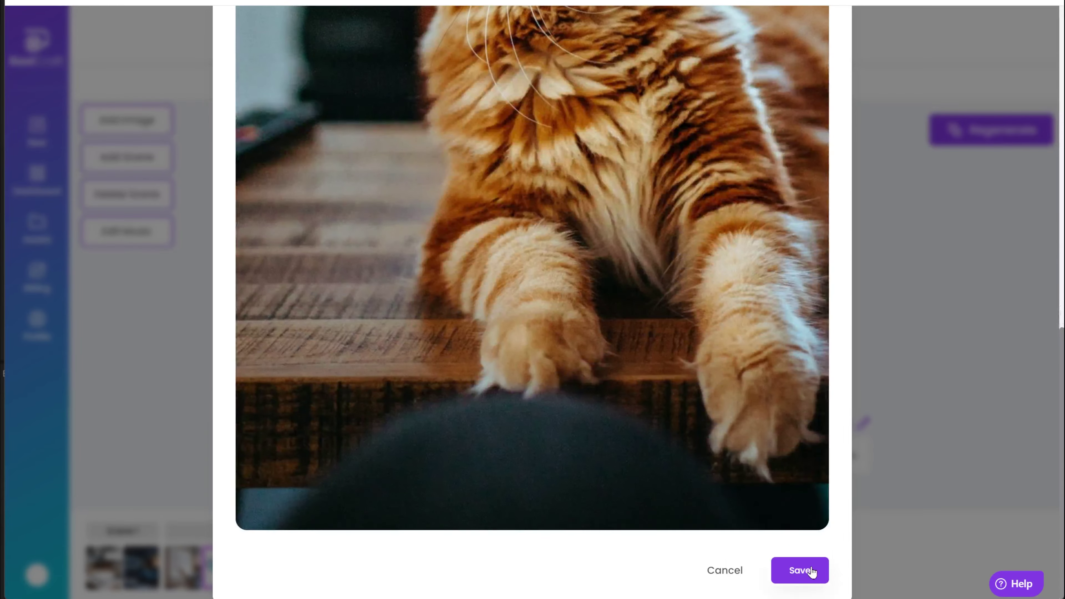
{"action": "left_click", "coordinate": [807, 571]}
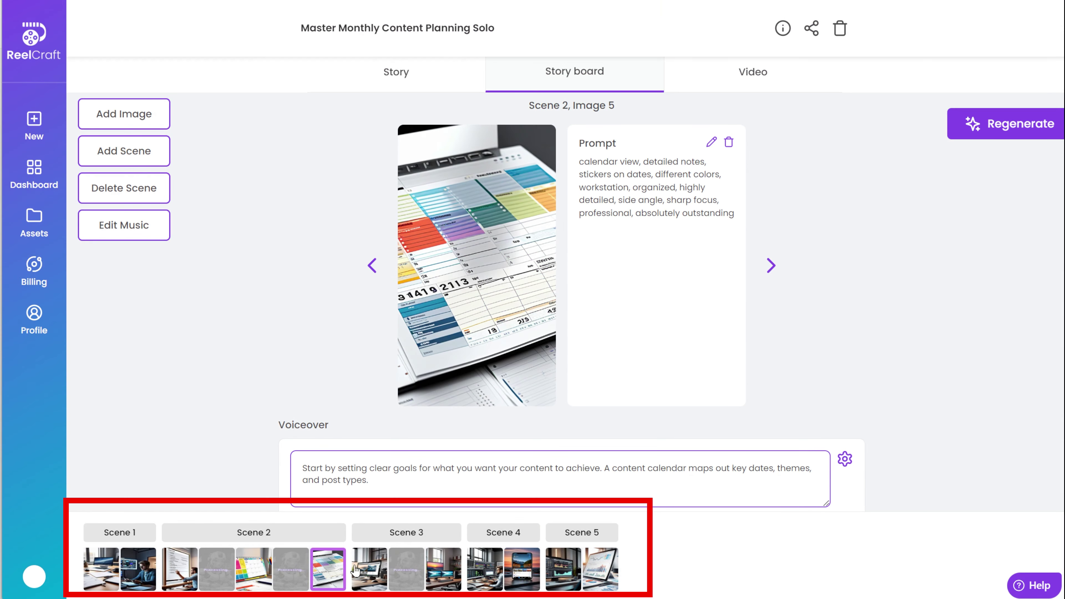
- Start adding a new scene from Scene 3, Image 1, and set its narration voice to the uploaded custom voice
{"action": "left_click", "coordinate": [770, 266]}
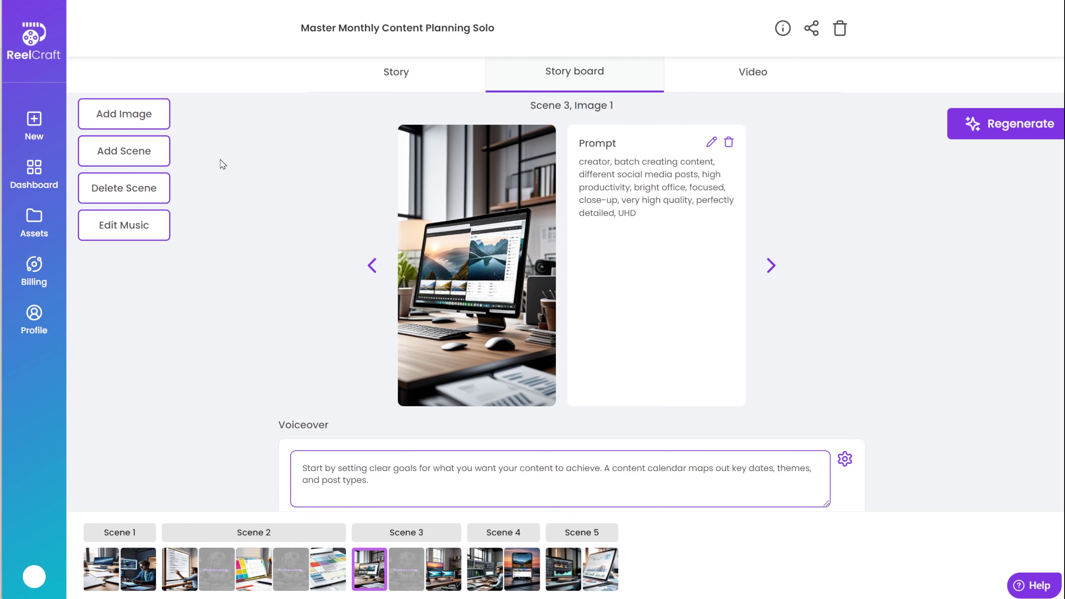
{"action": "left_click", "coordinate": [143, 160]}
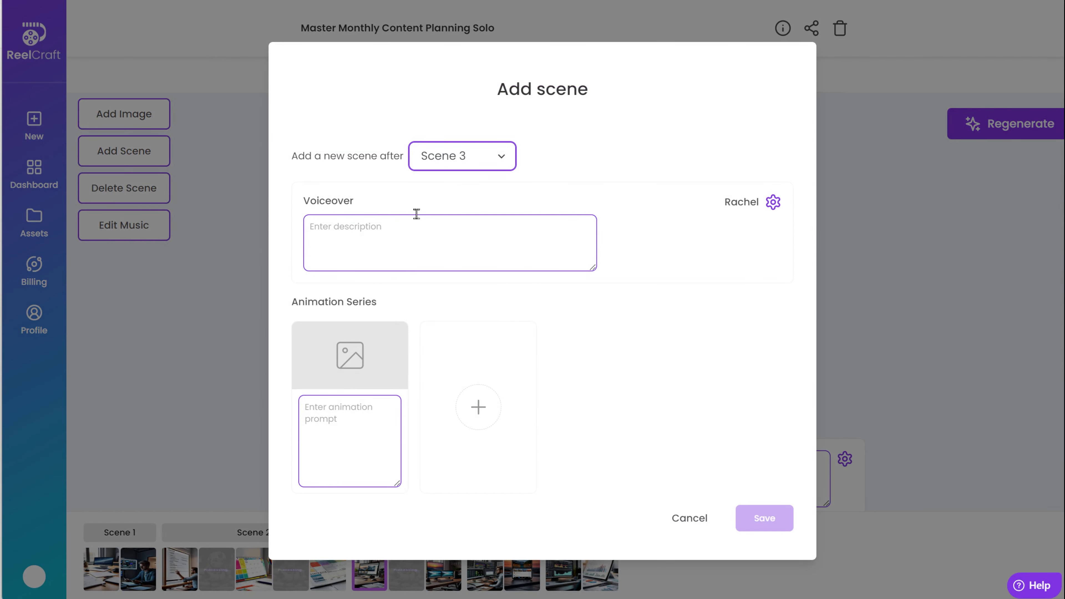
{"action": "left_click", "coordinate": [475, 163]}
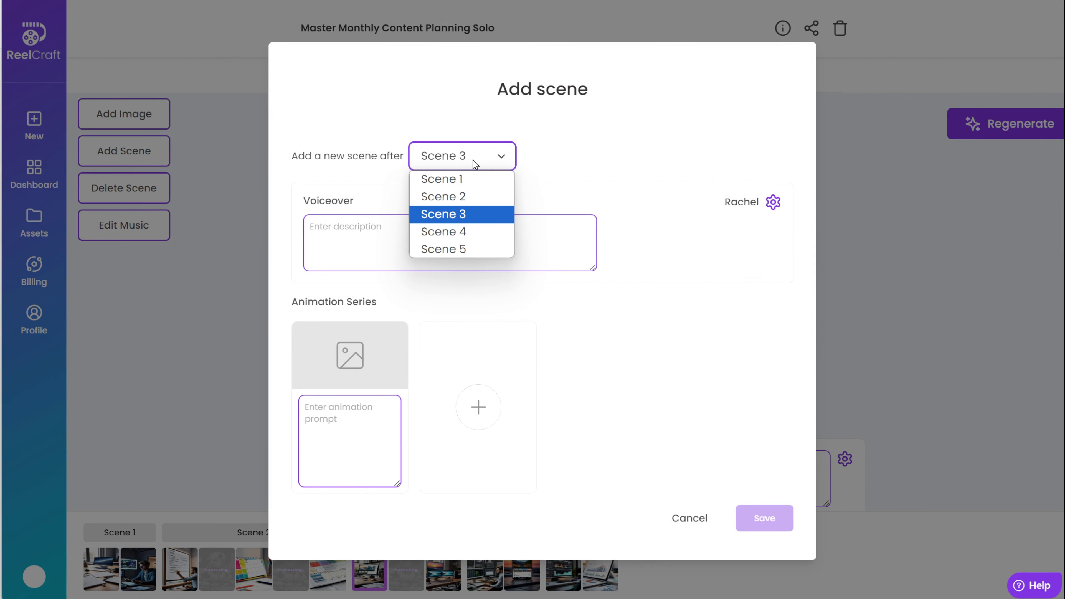
{"action": "left_click", "coordinate": [475, 163]}
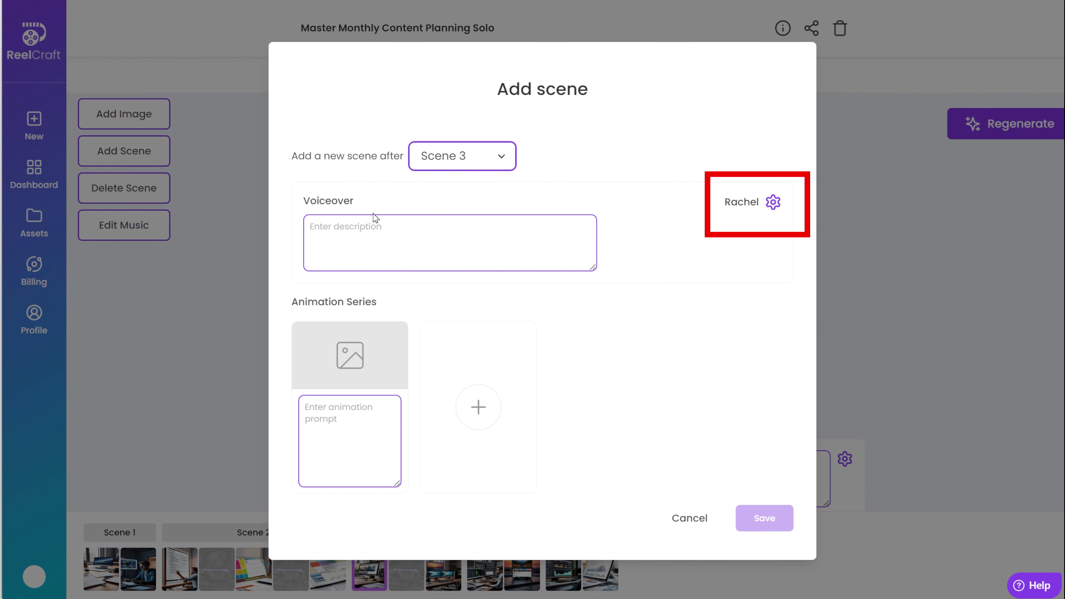
{"action": "left_click", "coordinate": [772, 202]}
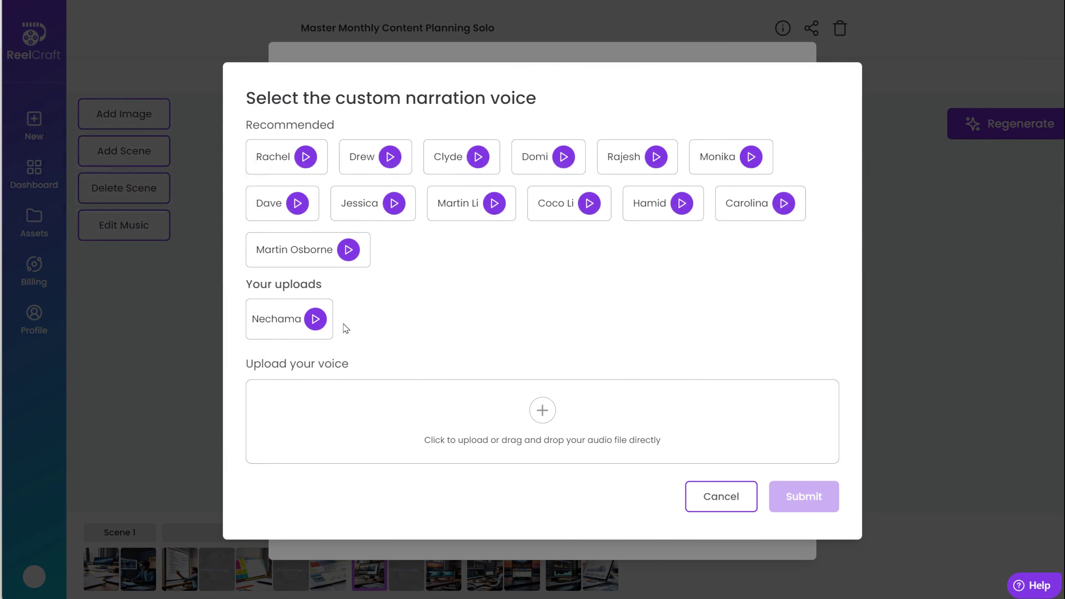
{"action": "left_click", "coordinate": [268, 315]}
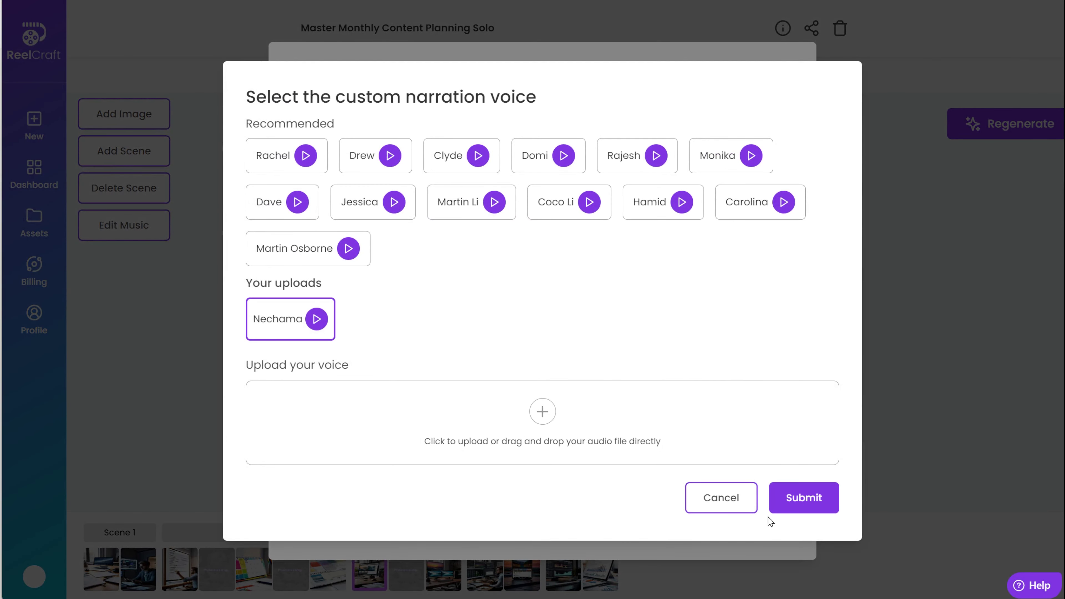
{"action": "left_click", "coordinate": [789, 501]}
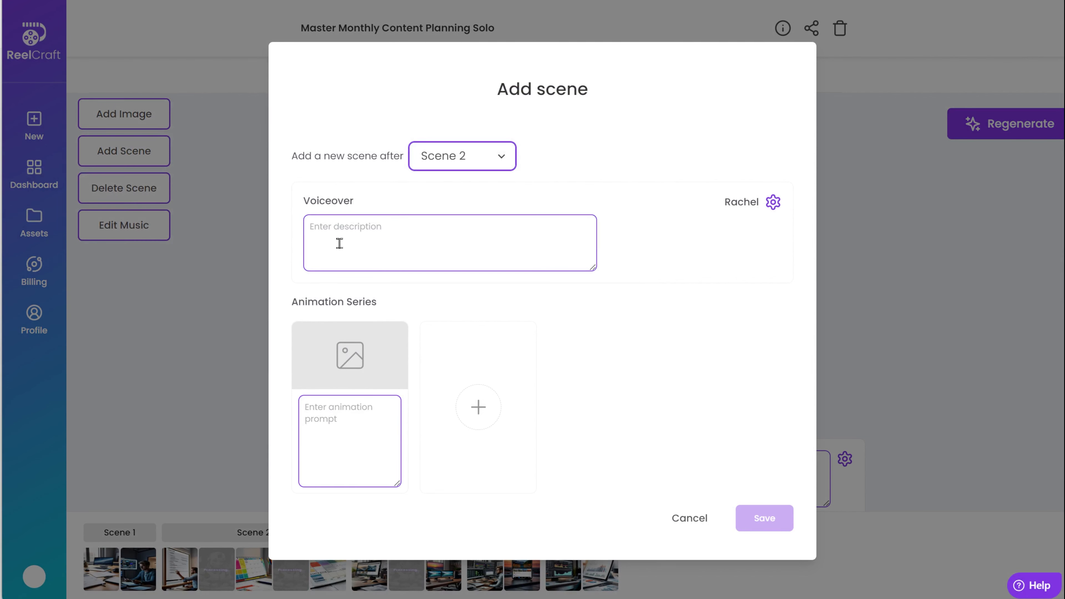
- For the new scene after Scene 2, enter the content calendar voiceover and animation prompts for a team planning meeting and a calendar software screenshot
{"action": "left_click", "coordinate": [354, 249]}
{"action": "key", "text": "ctrl+v"}
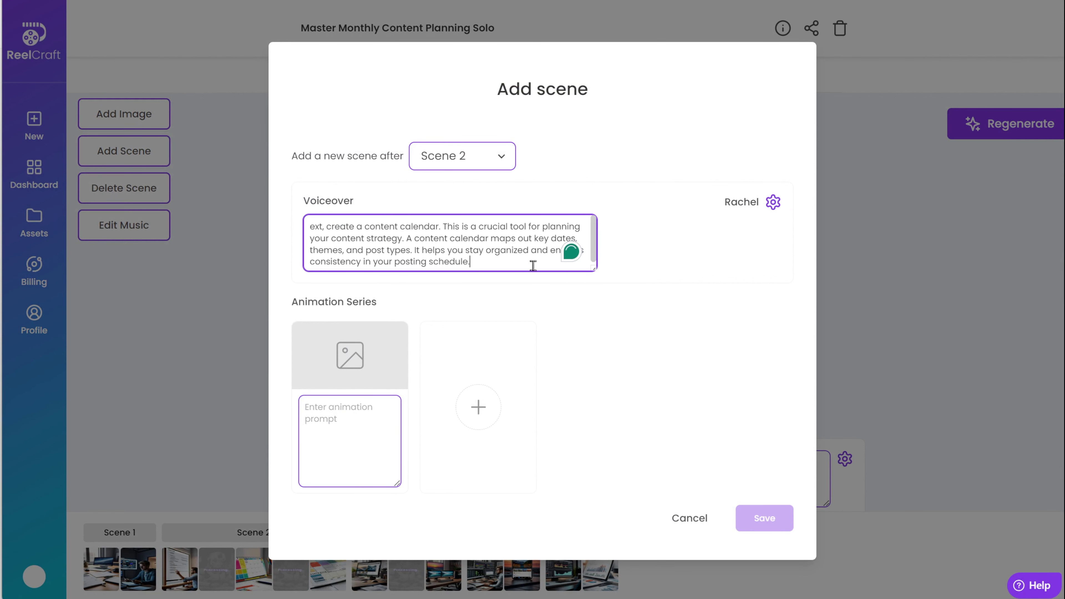
{"action": "left_click", "coordinate": [325, 429]}
{"action": "type", "text": "a map"}
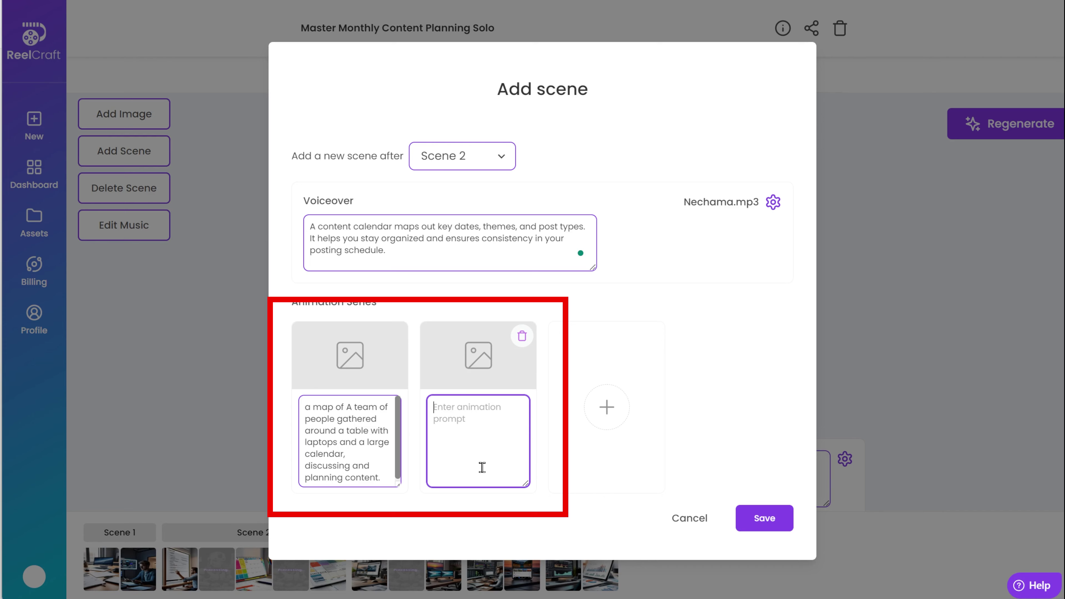
{"action": "key", "text": "ctrl+v"}
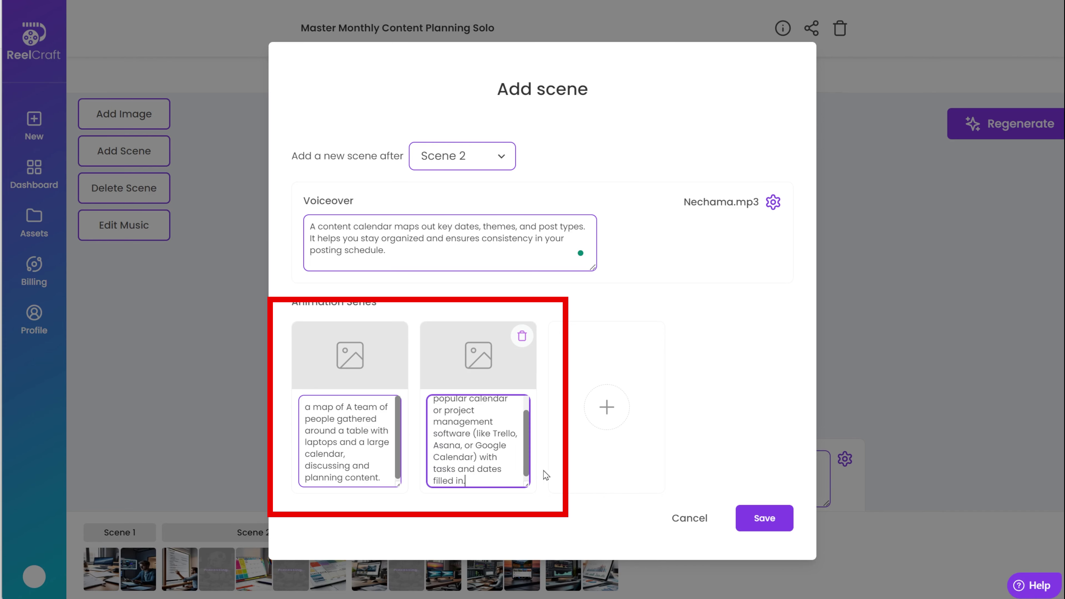
- Add a third animation prompted "A graphic representing consistency, such as a repeat symbol or a checkmark on a scheduled task." from ChatGPT and save the scene
{"action": "left_click", "coordinate": [607, 406]}
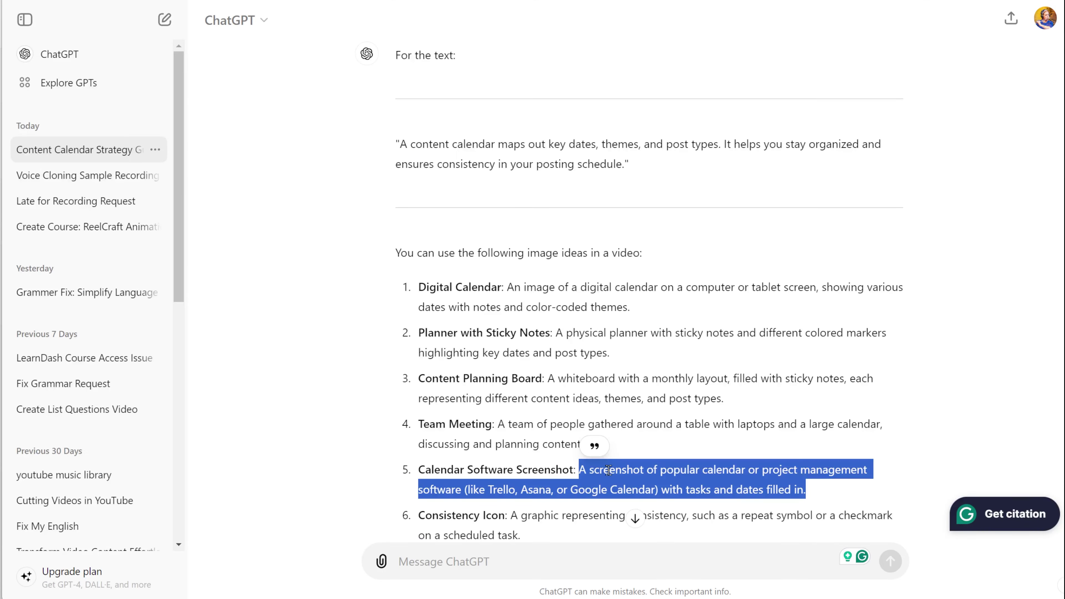
{"action": "scroll", "coordinate": [608, 470], "scroll_direction": "down", "scroll_amount": 2}
{"action": "left_click_drag", "start_coordinate": [445, 442], "coordinate": [520, 463]}
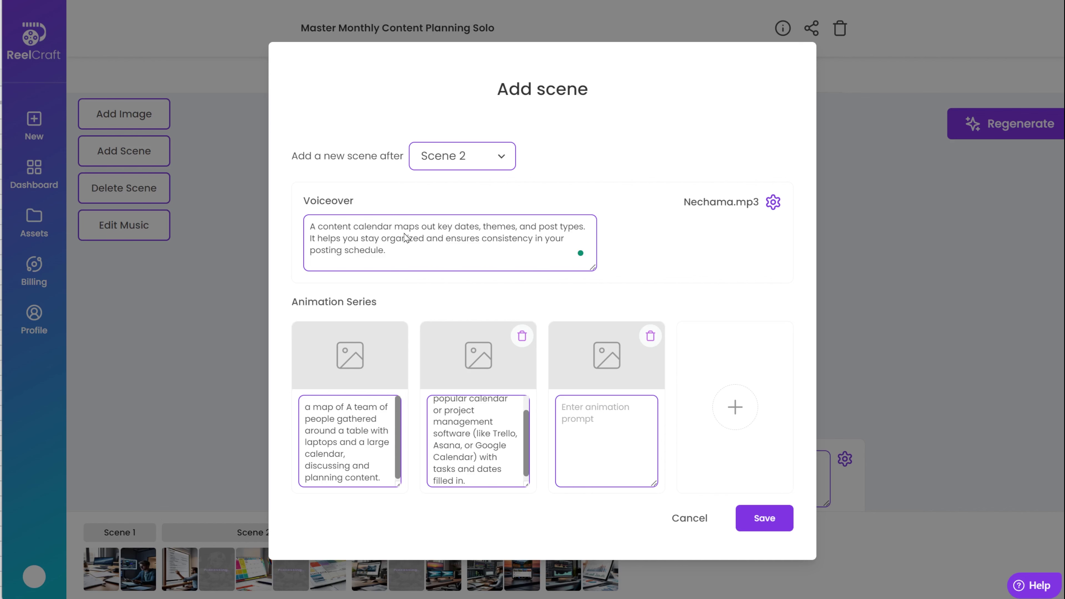
{"action": "left_click", "coordinate": [609, 461]}
{"action": "type", "text": "A graphic representing consistency, such as a repeat symbol or a checkmark on a scheduled task."}
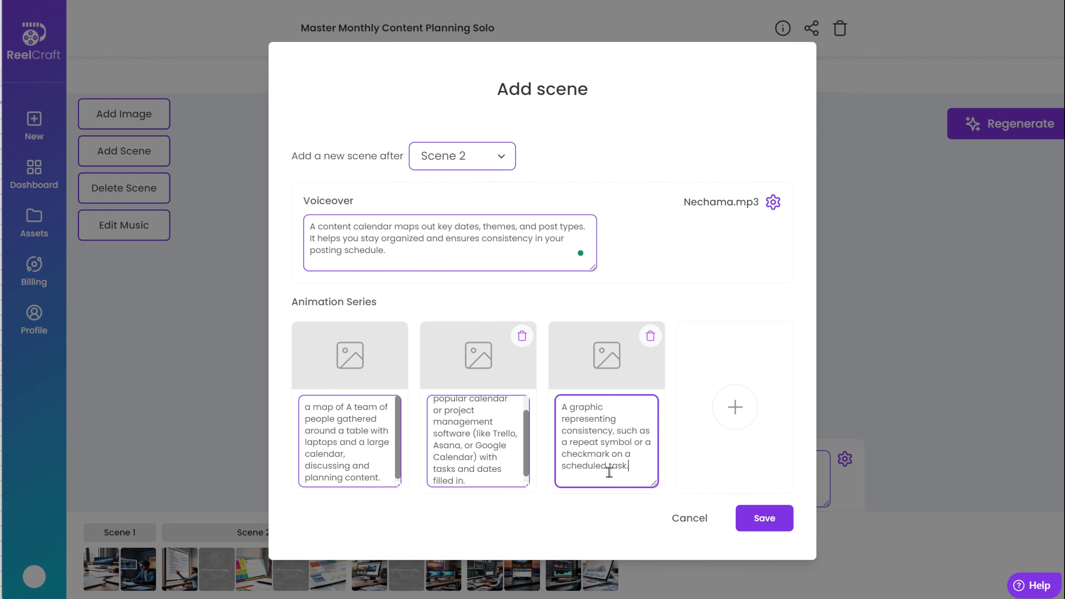
{"action": "left_click", "coordinate": [784, 519]}
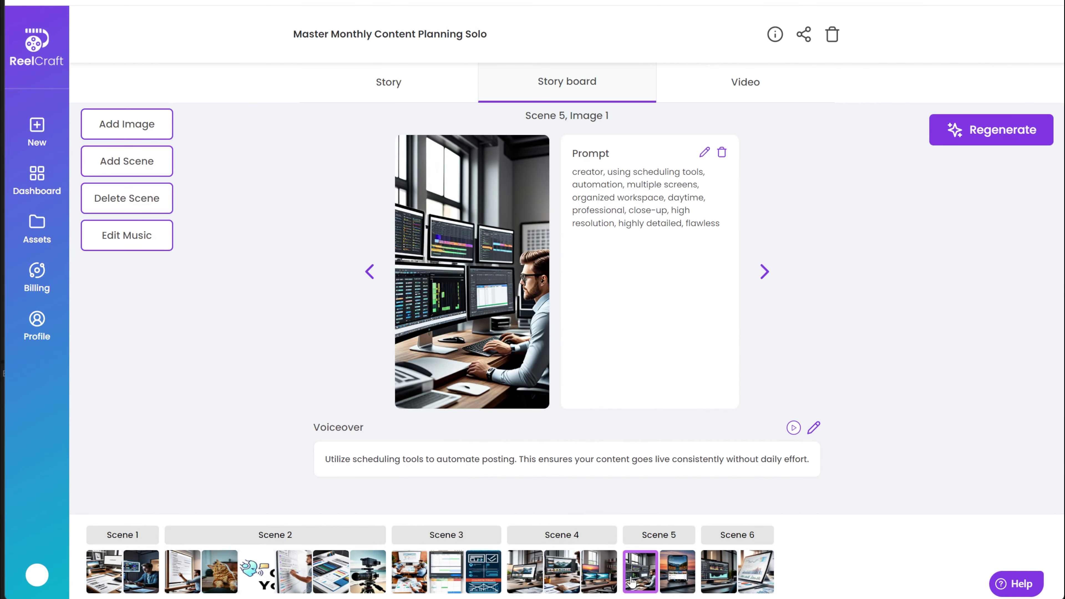
- Delete Scene 4, the batch content creation scene, from the storyboard
{"action": "left_click", "coordinate": [723, 575]}
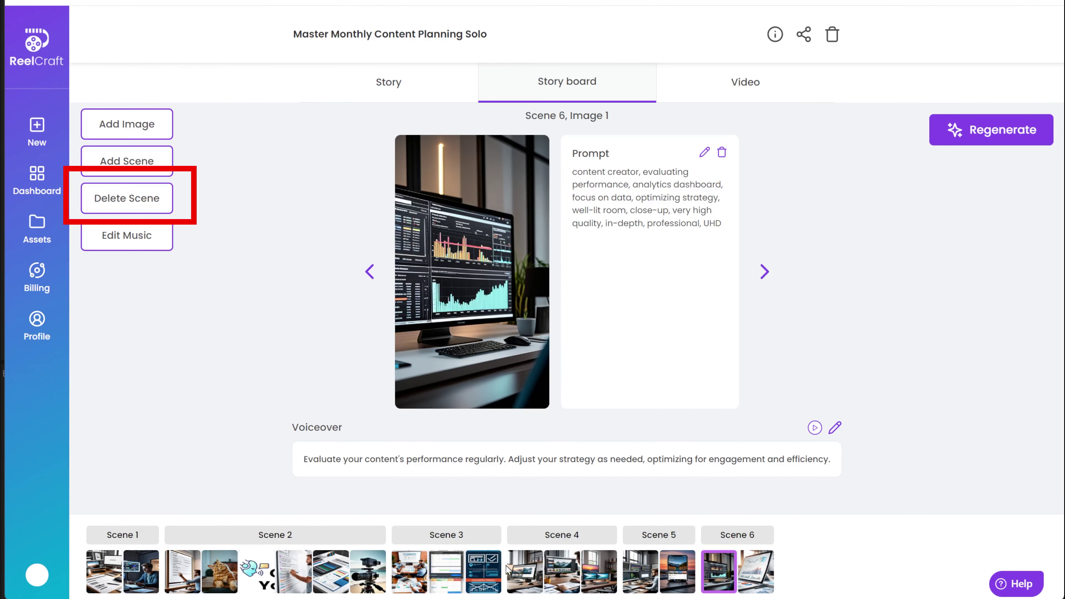
{"action": "left_click", "coordinate": [527, 571]}
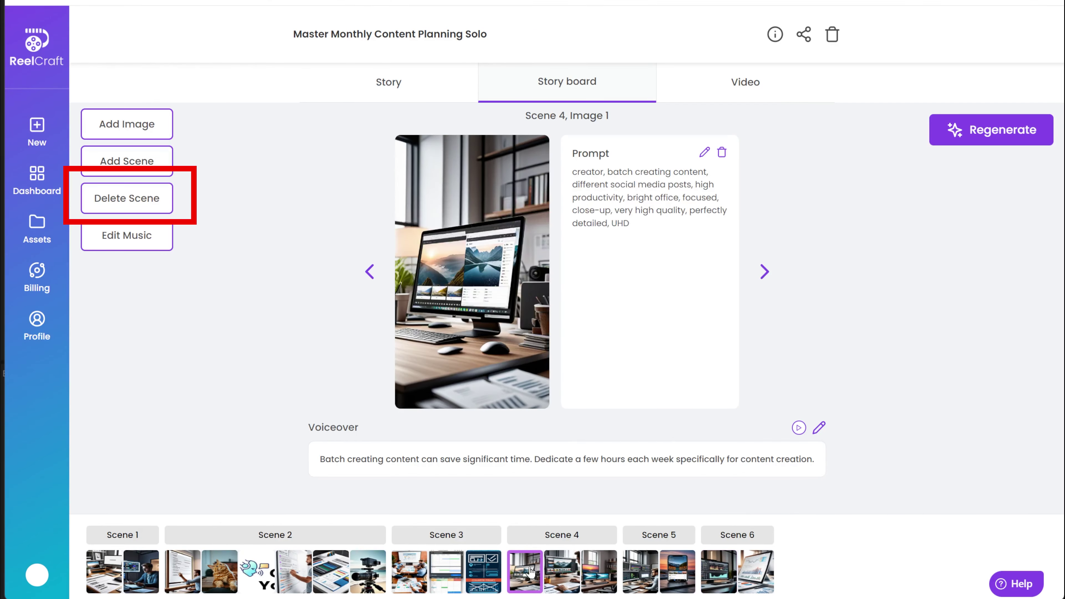
{"action": "left_click", "coordinate": [120, 199]}
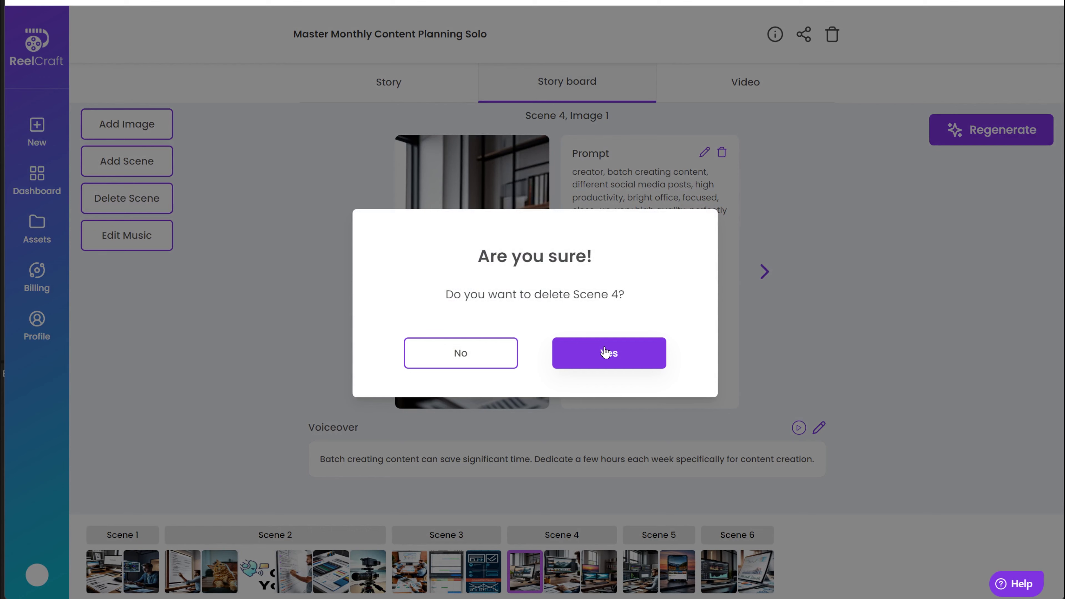
{"action": "left_click", "coordinate": [605, 352]}
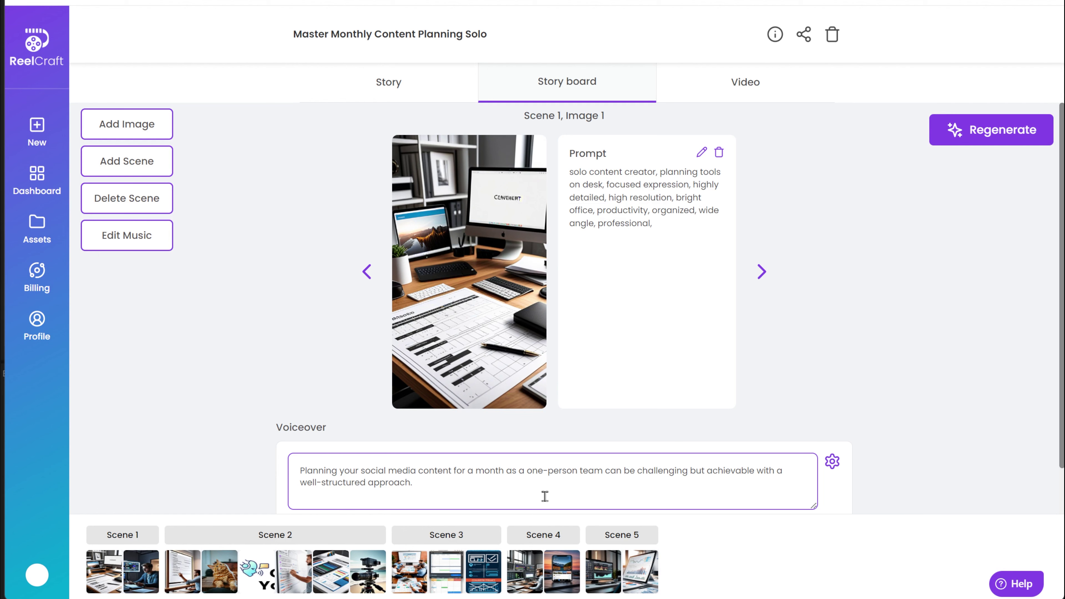
- Examine the narration voice options for Scene 1's voiceover and the video's music settings
{"action": "left_click", "coordinate": [832, 463]}
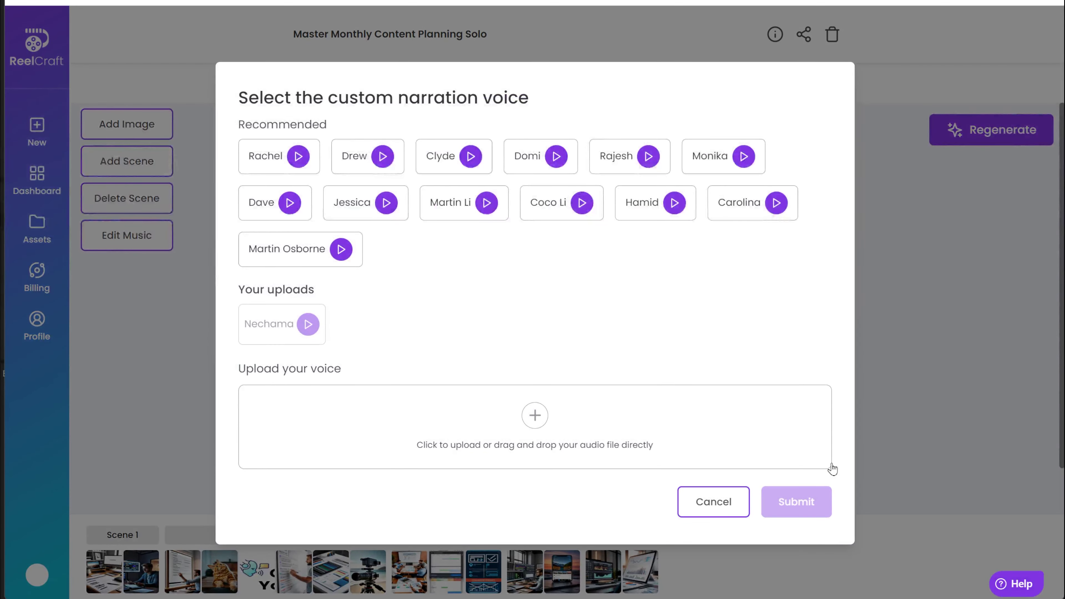
{"action": "left_click", "coordinate": [714, 504]}
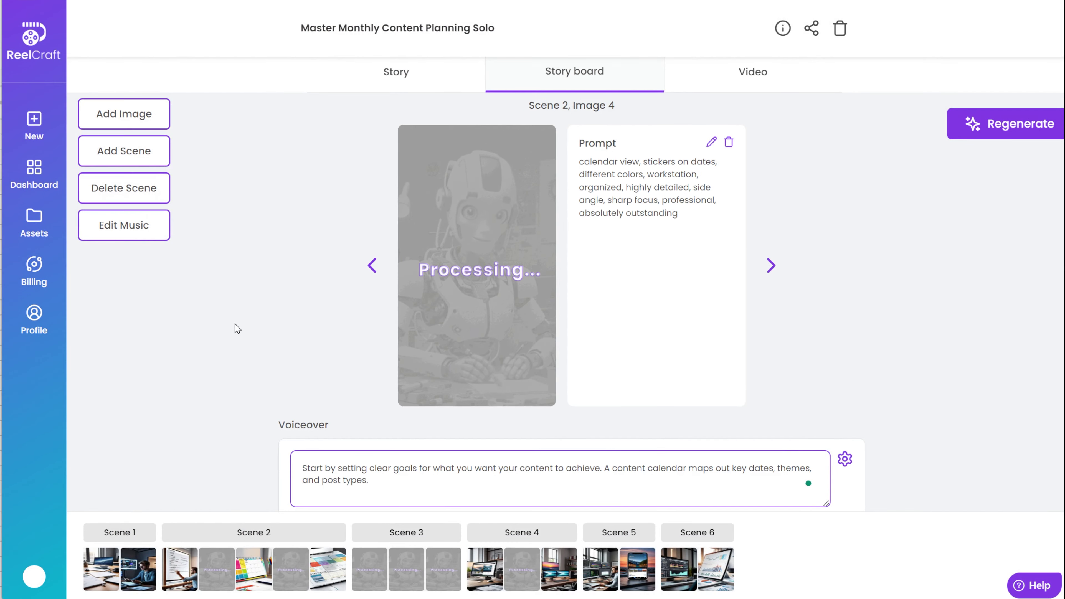
{"action": "left_click", "coordinate": [134, 231]}
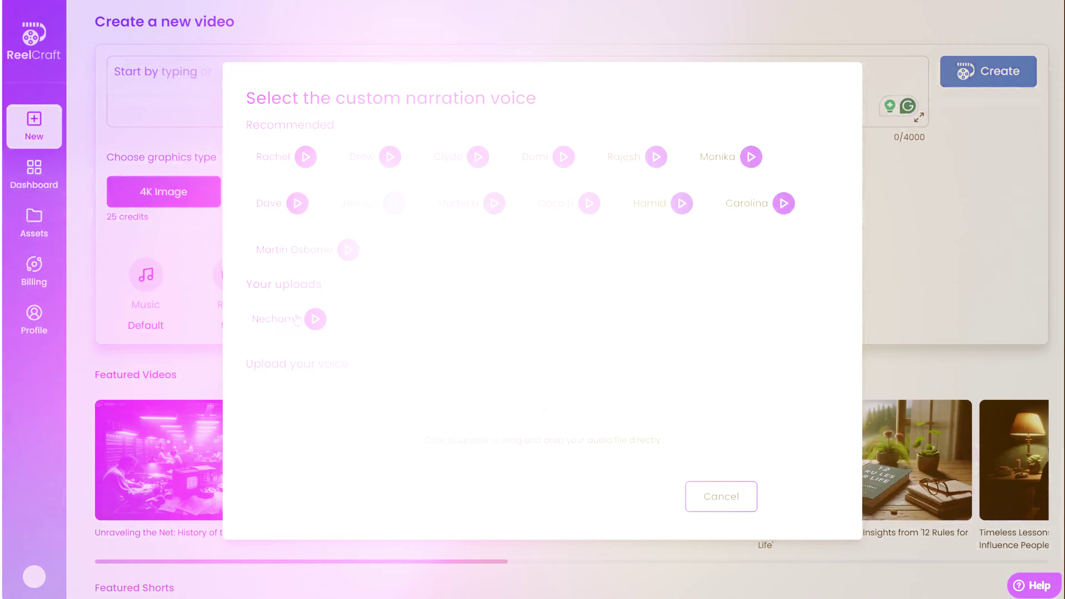
{"action": "left_click", "coordinate": [315, 319]}
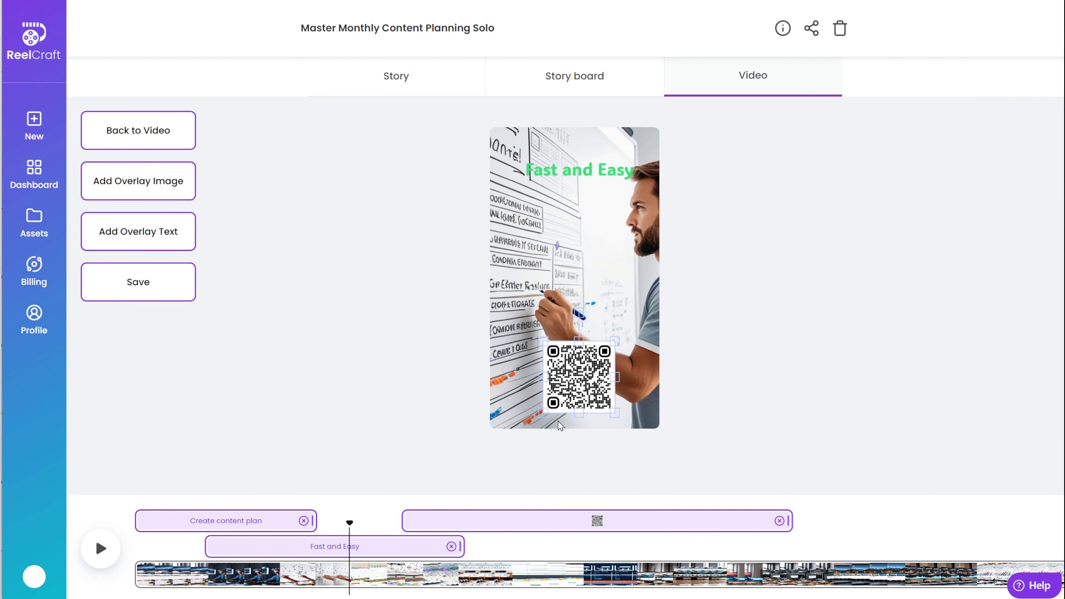
- Shrink the QR code overlay image on the video preview from its lower-left corner
{"action": "left_click_drag", "start_coordinate": [545, 413], "coordinate": [570, 376]}
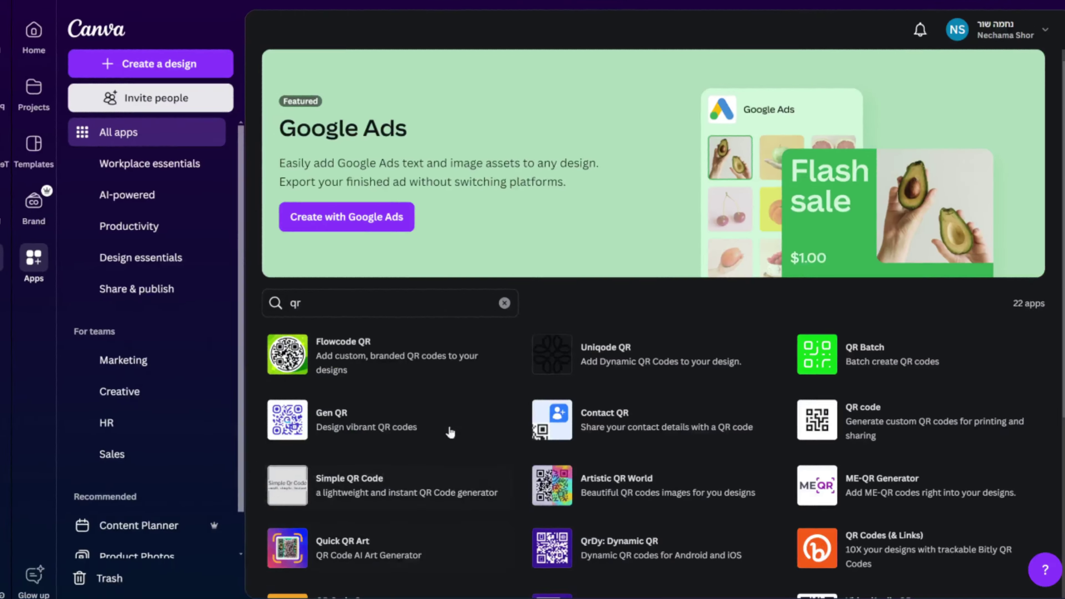
- Switch to Canva and choose the Flowcode QR app for use in an existing design
{"action": "left_click", "coordinate": [348, 357]}
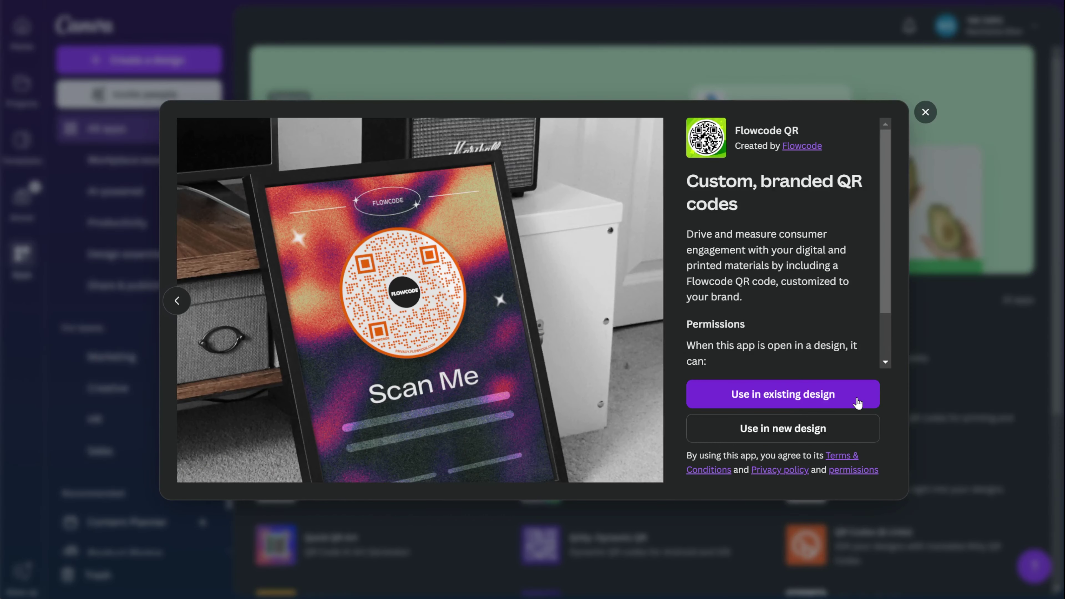
{"action": "left_click", "coordinate": [857, 402]}
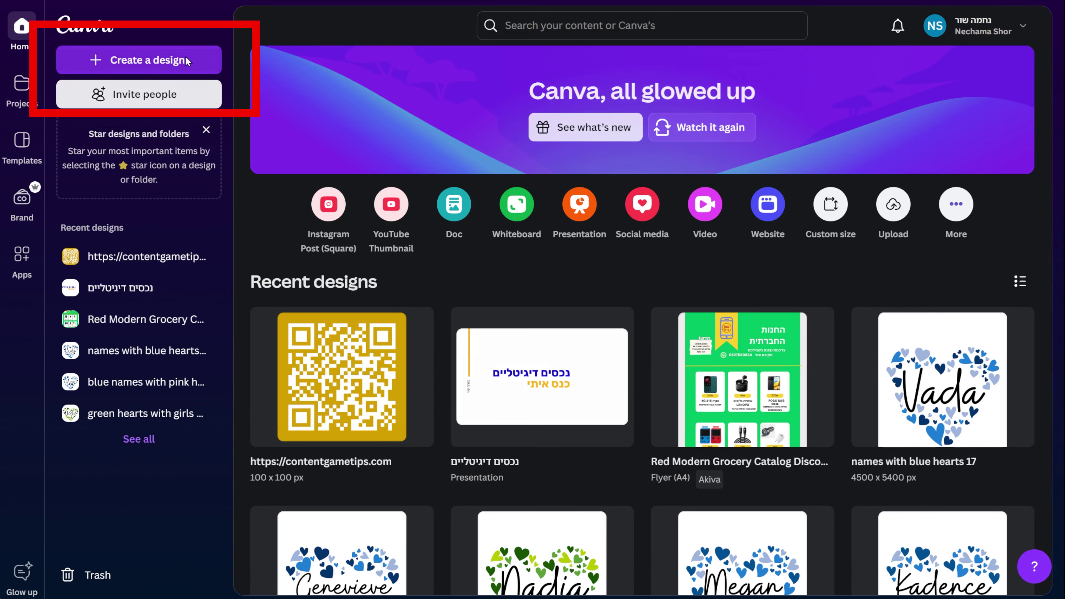
- Create a new Canva design with a custom size of 100 × 100 px
{"action": "left_click", "coordinate": [185, 60]}
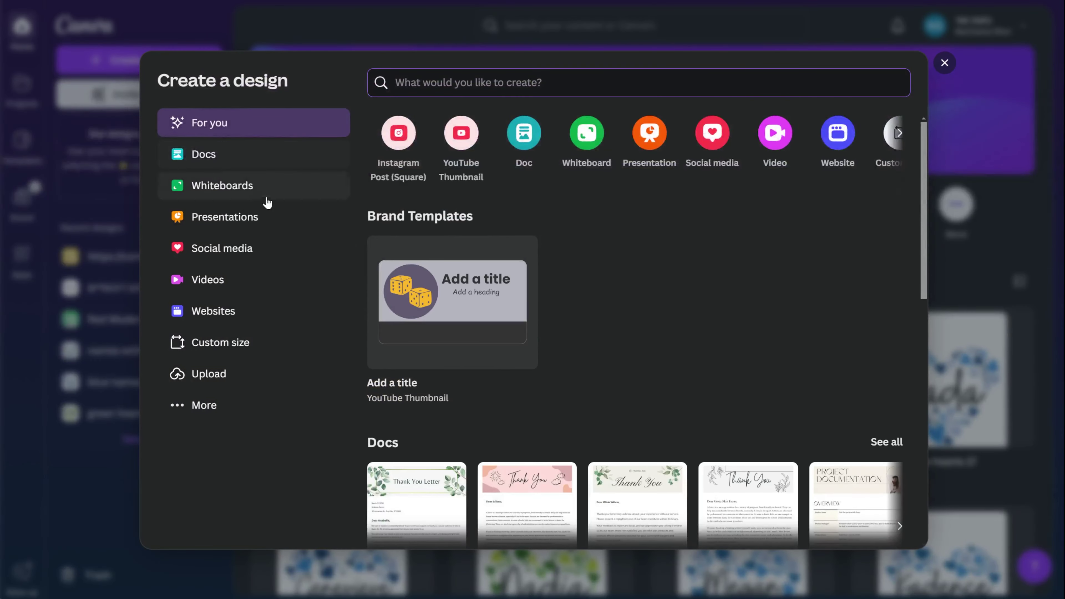
{"action": "left_click", "coordinate": [220, 343]}
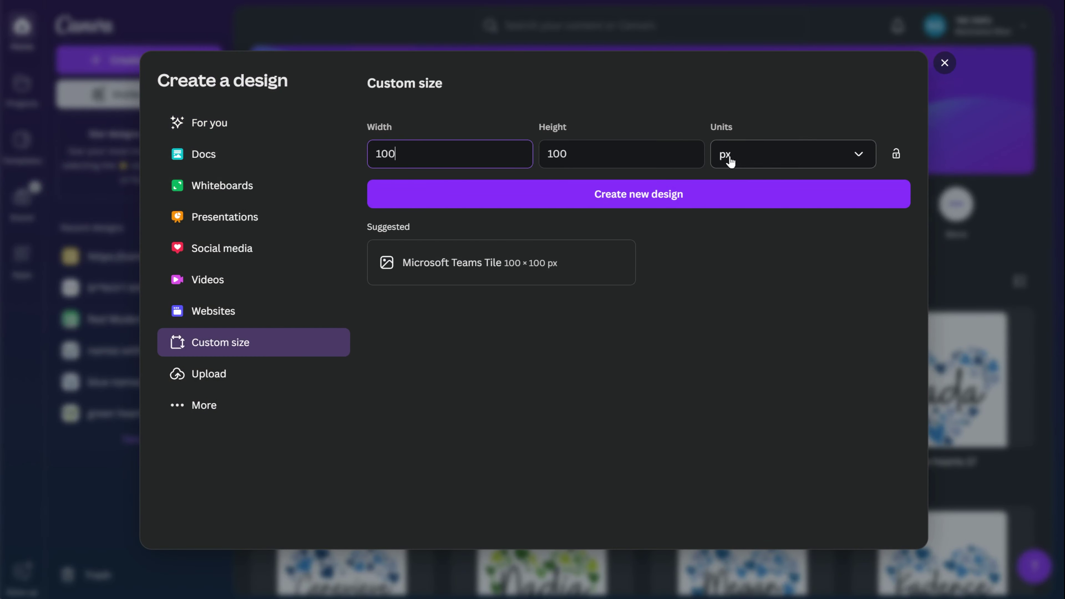
{"action": "left_click", "coordinate": [634, 196]}
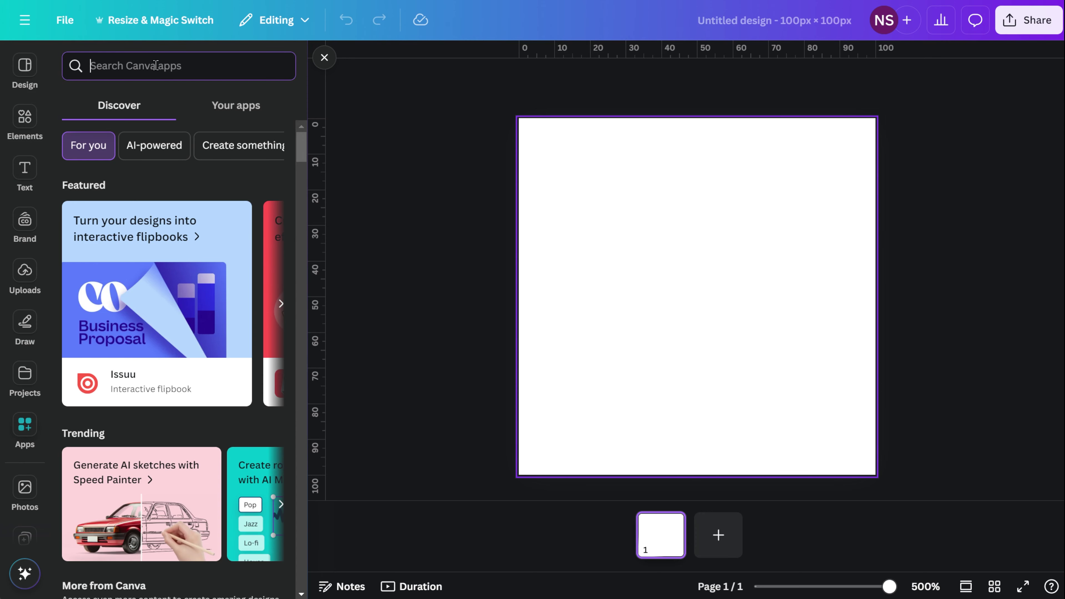
{"action": "type", "text": "qr"}
{"action": "key", "text": "Return"}
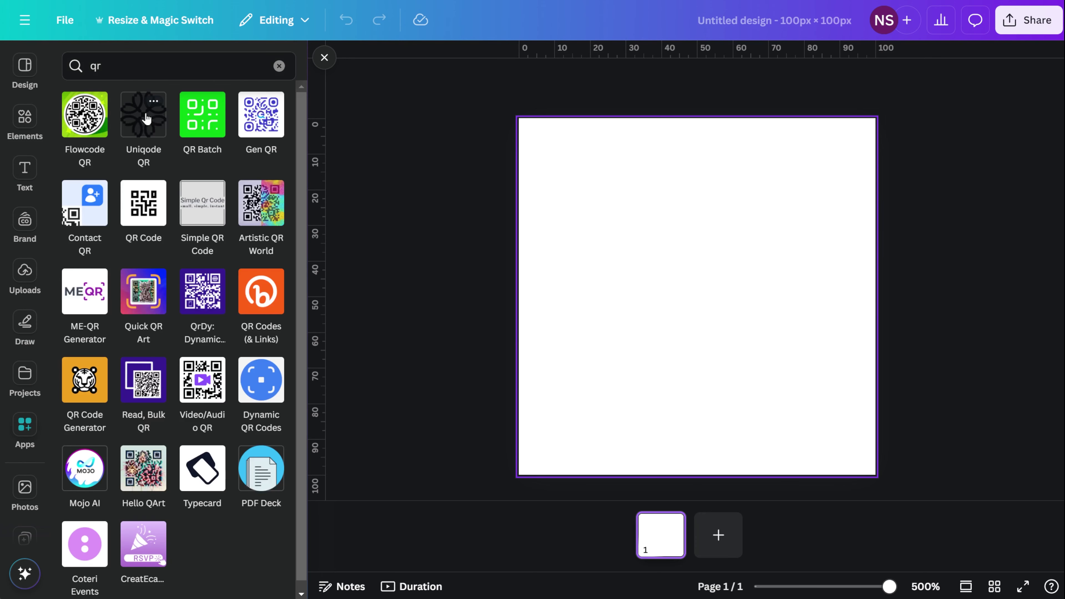
{"action": "left_click", "coordinate": [144, 205]}
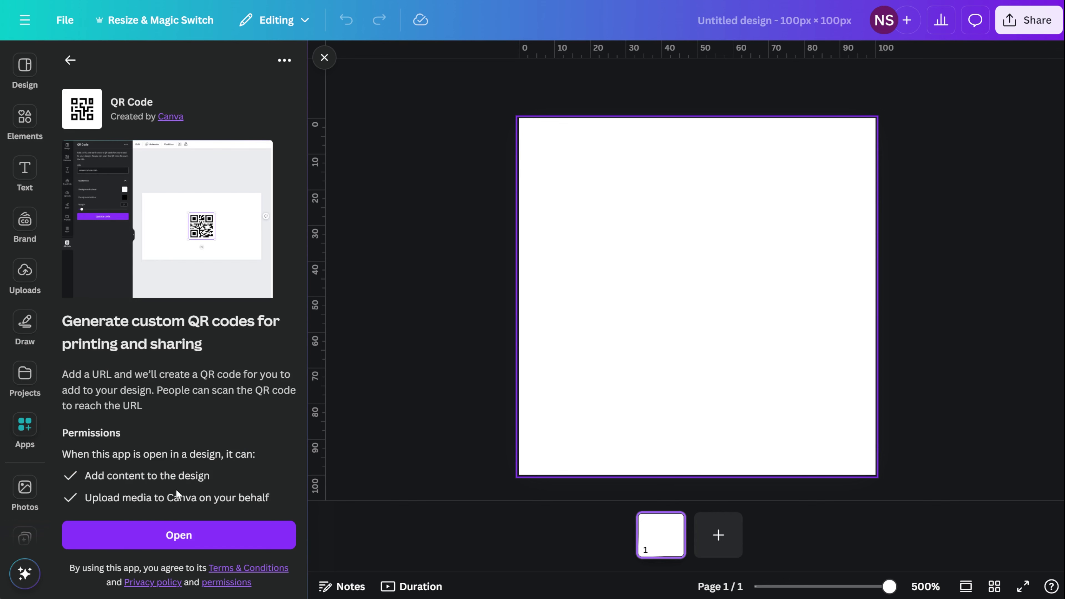
{"action": "left_click", "coordinate": [178, 535]}
{"action": "left_click", "coordinate": [165, 179]}
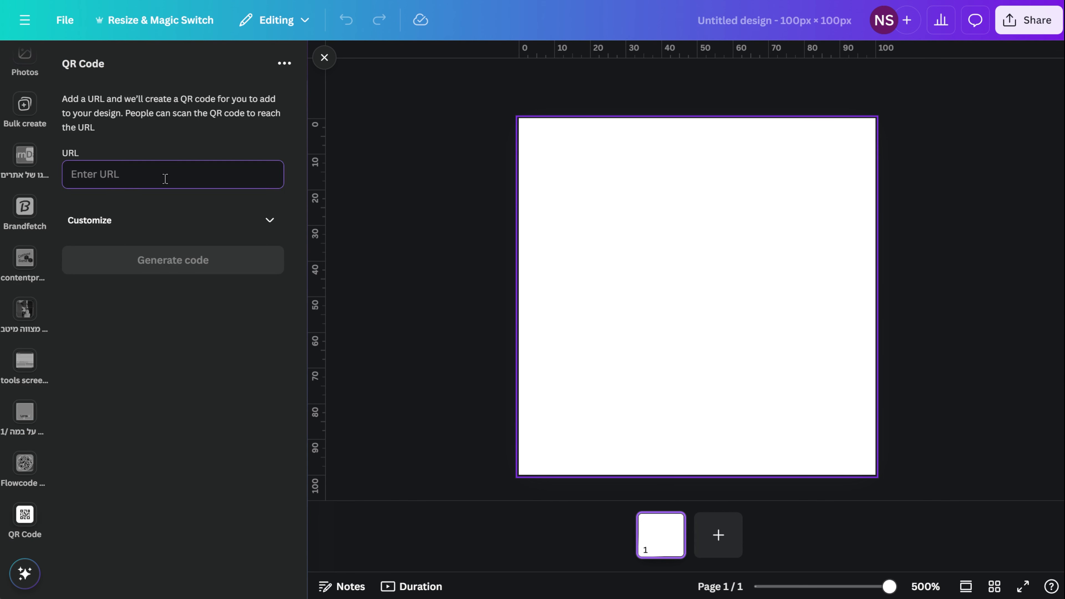
{"action": "type", "text": "https://contentgametips.com/"}
{"action": "left_click", "coordinate": [209, 273]}
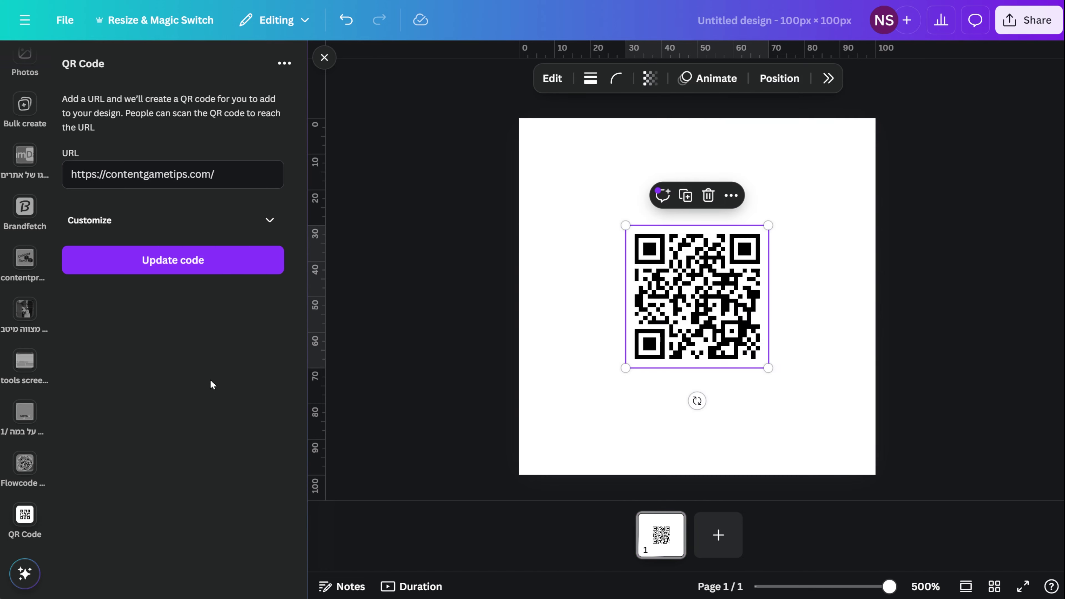
- Enlarge the black QR code in both directions until it nearly fills the page
{"action": "left_click_drag", "start_coordinate": [625, 225], "coordinate": [532, 136]}
{"action": "left_click_drag", "start_coordinate": [768, 368], "coordinate": [862, 459]}
{"action": "left_click", "coordinate": [419, 306]}
- Generate a second QR code for the same URL with a gold background, white foreground and a margin of 9
{"action": "left_click", "coordinate": [270, 220]}
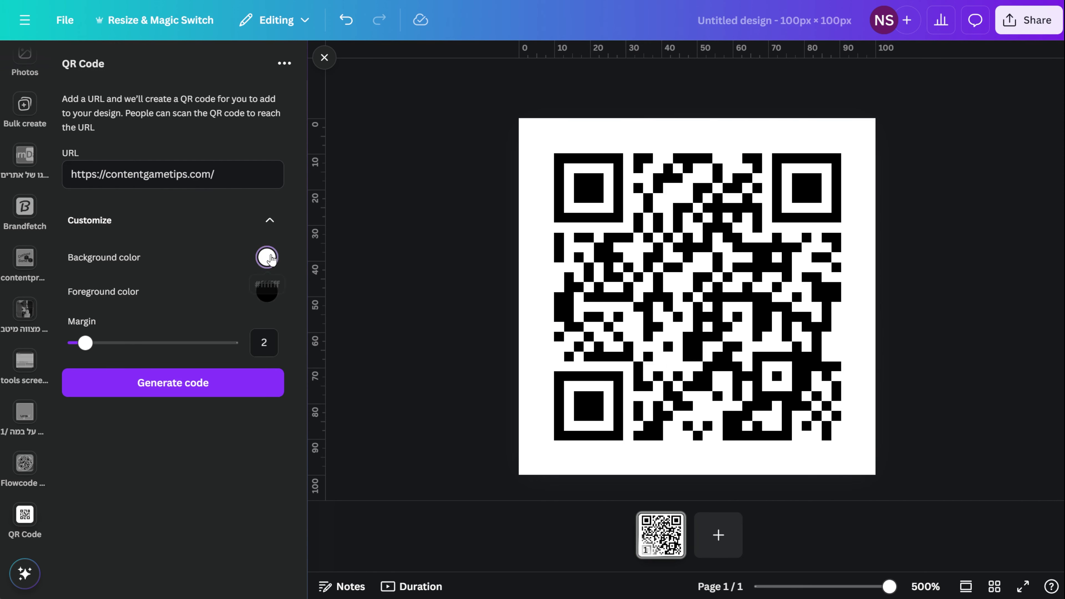
{"action": "left_click", "coordinate": [267, 257]}
{"action": "left_click", "coordinate": [267, 292]}
{"action": "left_click", "coordinate": [139, 384]}
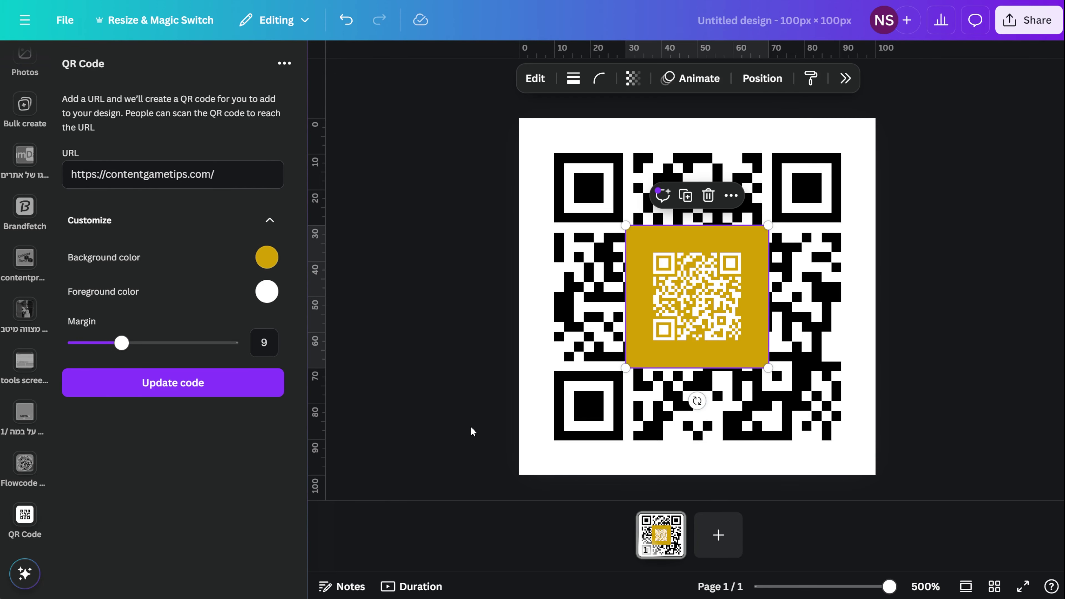
- Enlarge the gold QR code and reposition it so that it covers the entire page
{"action": "left_click_drag", "start_coordinate": [768, 368], "coordinate": [905, 512]}
{"action": "left_click_drag", "start_coordinate": [763, 346], "coordinate": [594, 176]}
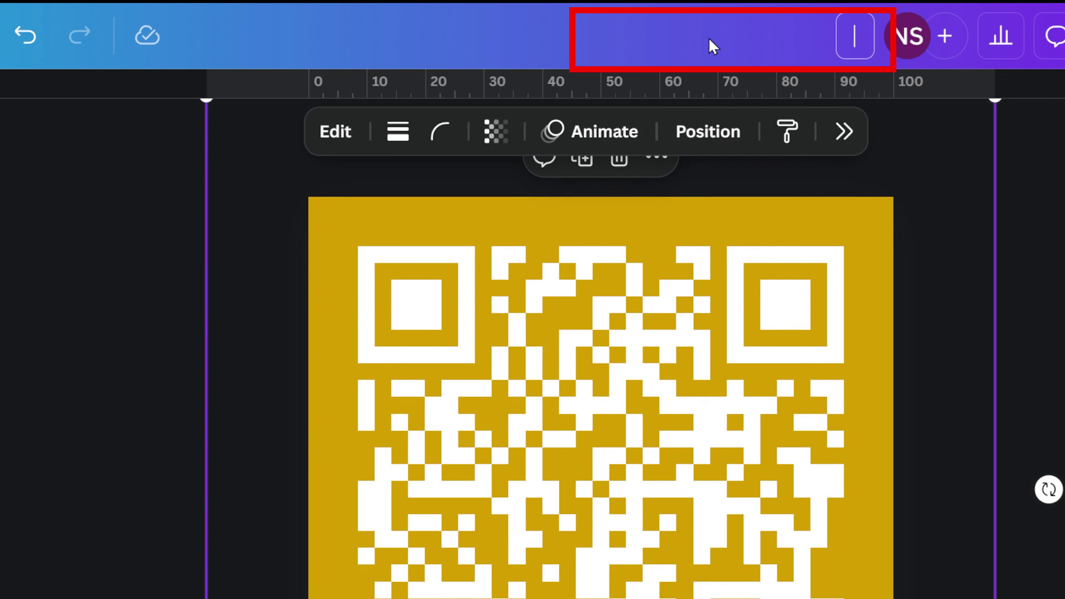
{"action": "type", "text": "cont"}
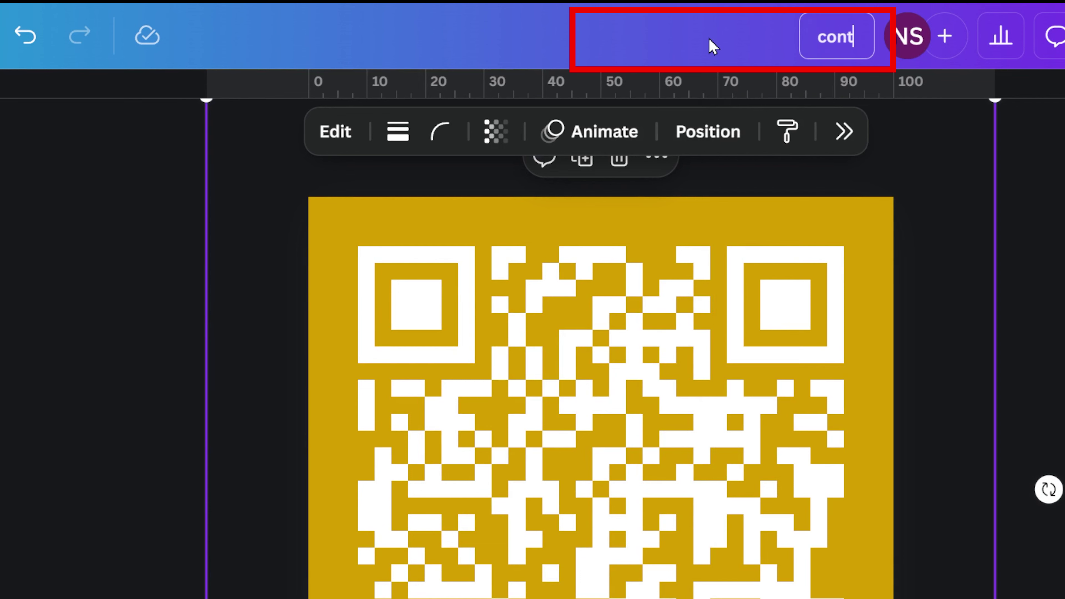
{"action": "key", "text": "ctrl+a"}
{"action": "type", "text": "https://contentgametips.com/"}
{"action": "key", "text": "BackSpace"}
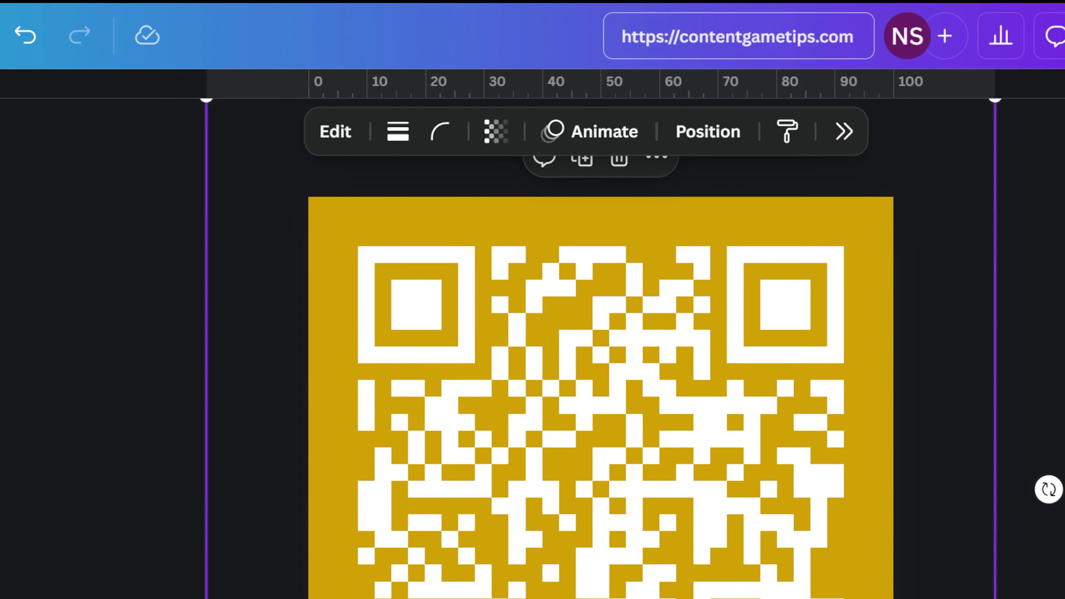
{"action": "left_click", "coordinate": [791, 513]}
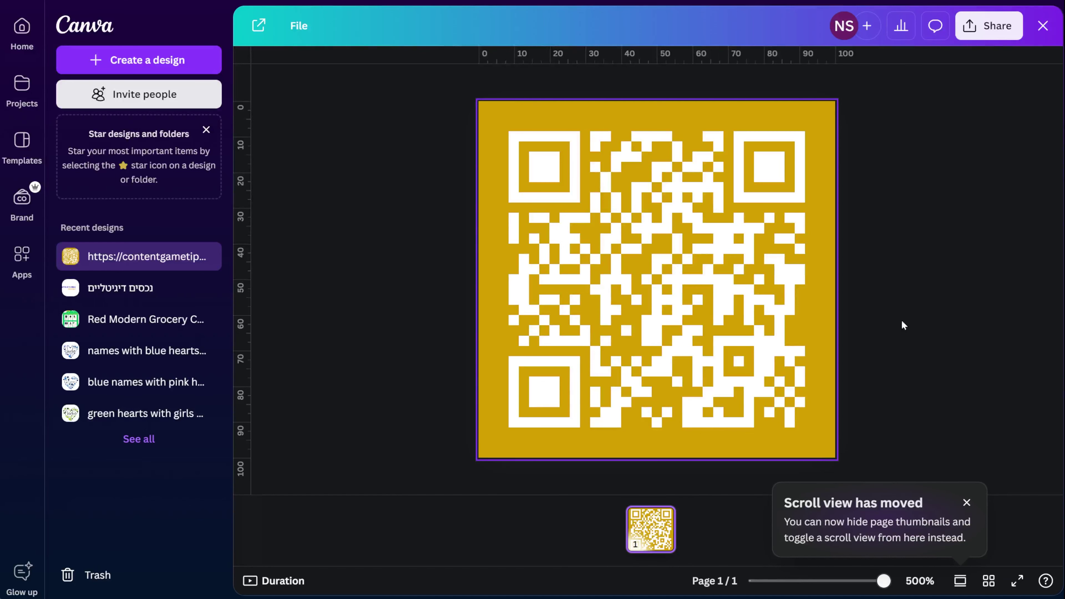
- Open the design's download options and select PNG as the file type
{"action": "left_click", "coordinate": [997, 33]}
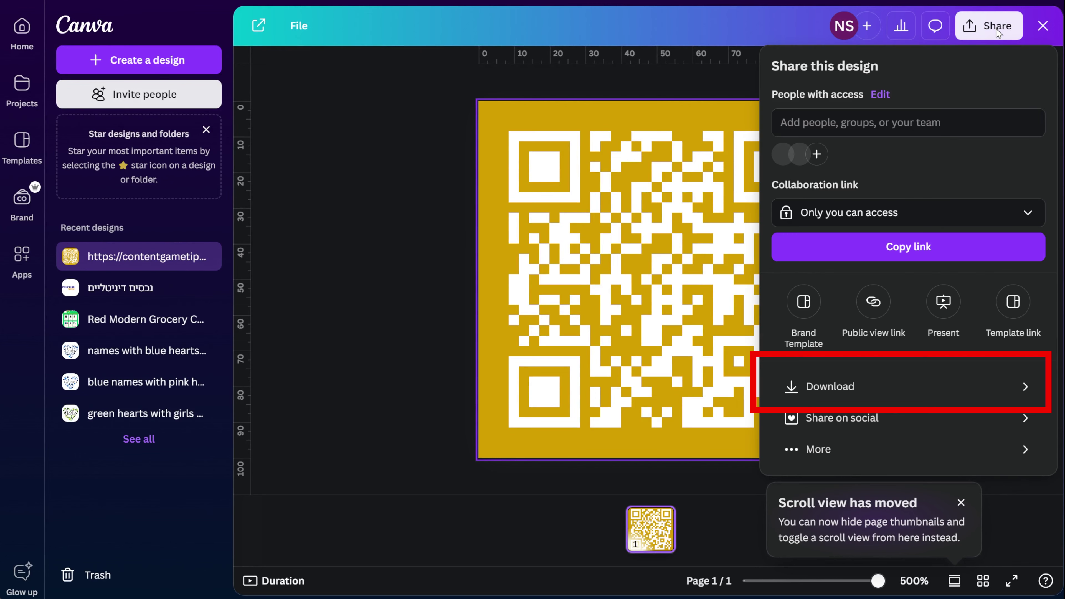
{"action": "left_click", "coordinate": [939, 387]}
{"action": "left_click", "coordinate": [924, 135]}
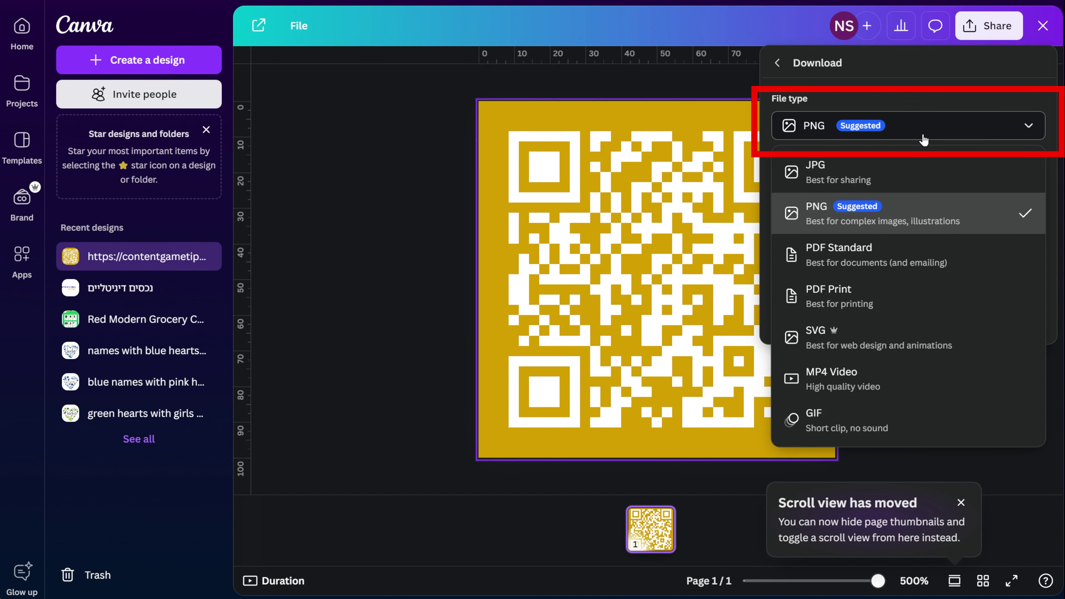
{"action": "left_click", "coordinate": [872, 222]}
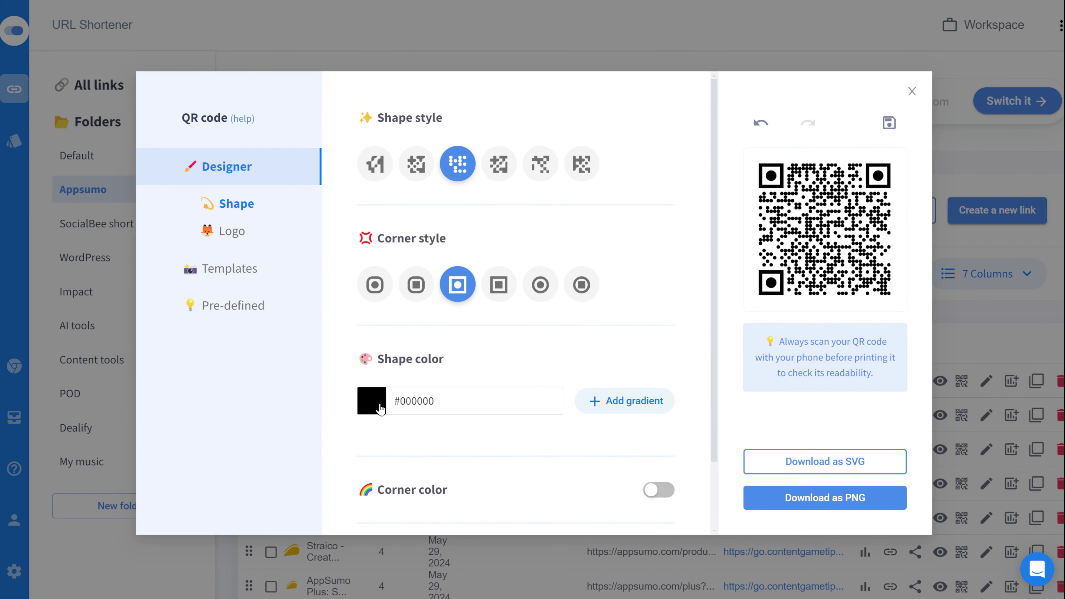
- Switch to Switchy's QR code designer and look at the shape color picker and the remaining color options
{"action": "left_click", "coordinate": [371, 400]}
{"action": "left_click", "coordinate": [580, 454]}
{"action": "scroll", "coordinate": [629, 468], "scroll_direction": "down", "scroll_amount": 2}
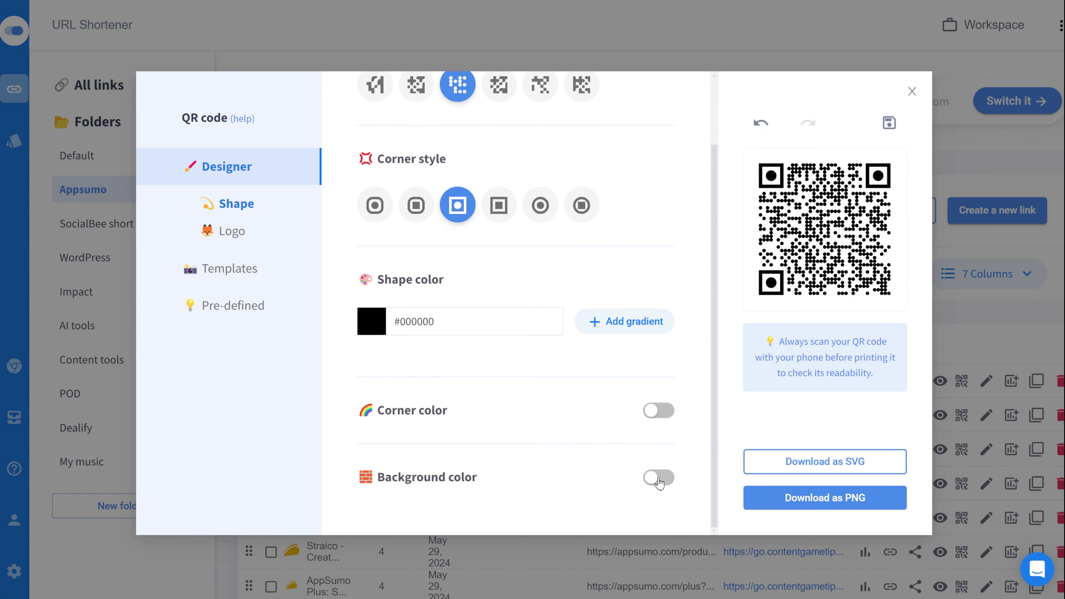
- Enable the QR code's background color, try dark red #780000 and change it to #baa7a7
{"action": "left_click", "coordinate": [651, 479]}
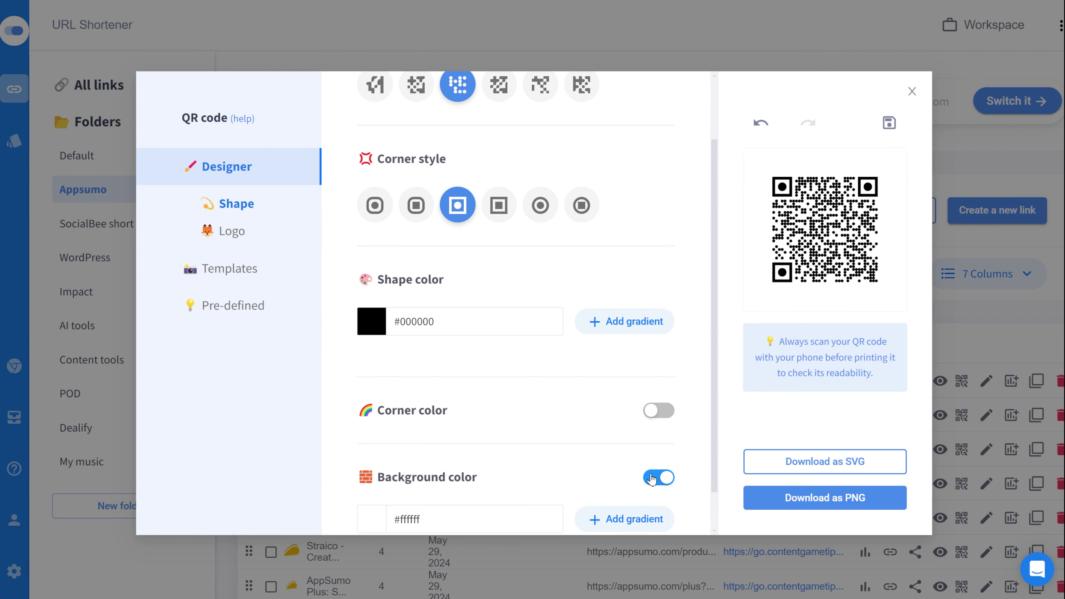
{"action": "scroll", "coordinate": [525, 460], "scroll_direction": "down", "scroll_amount": 1}
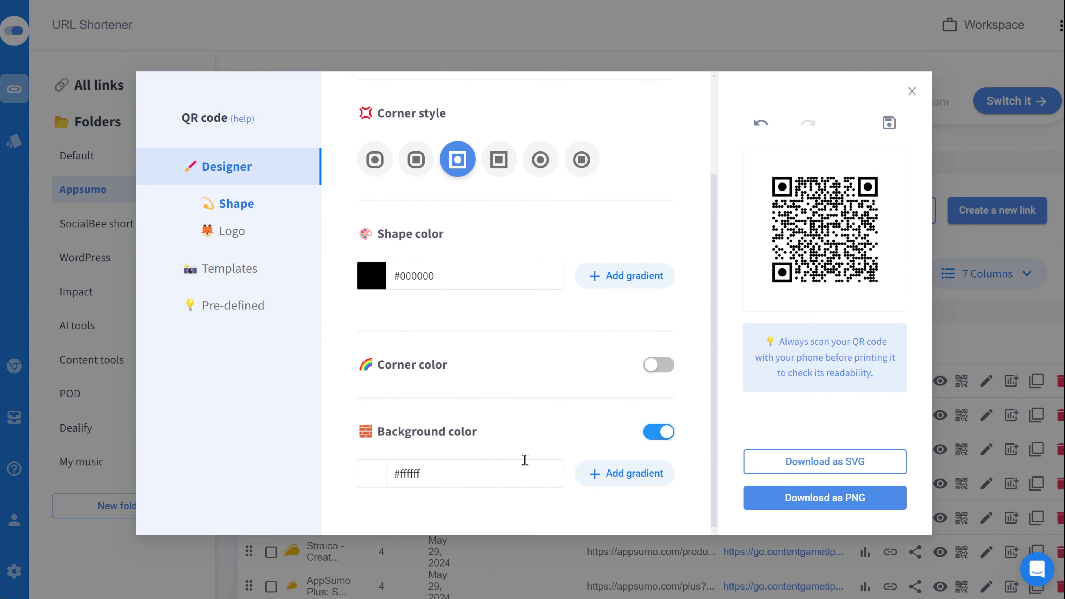
{"action": "left_click", "coordinate": [371, 476]}
{"action": "left_click_drag", "start_coordinate": [458, 336], "coordinate": [534, 326]}
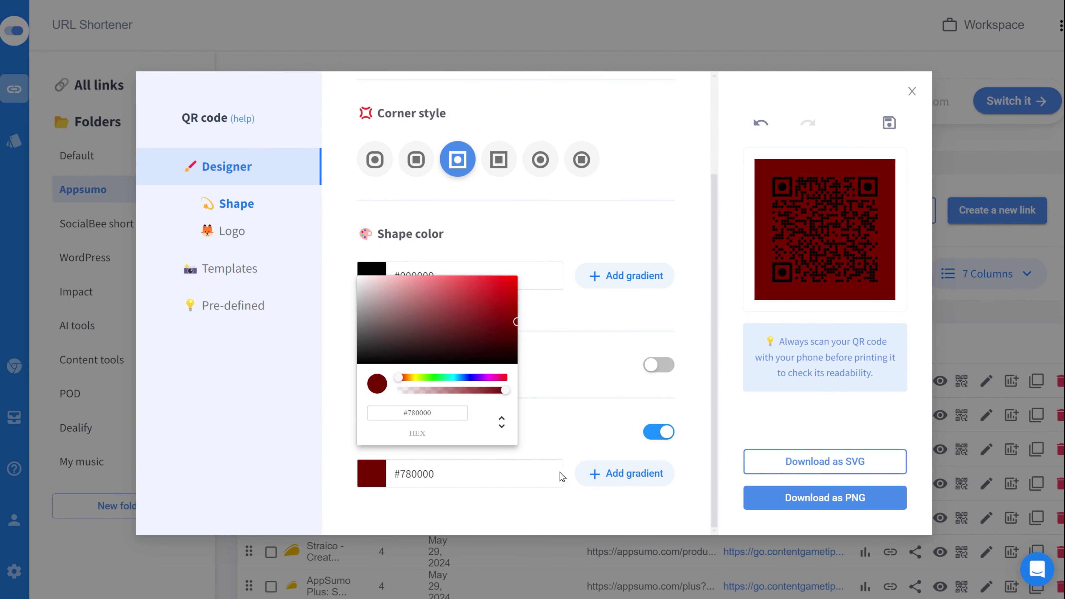
{"action": "left_click", "coordinate": [373, 298]}
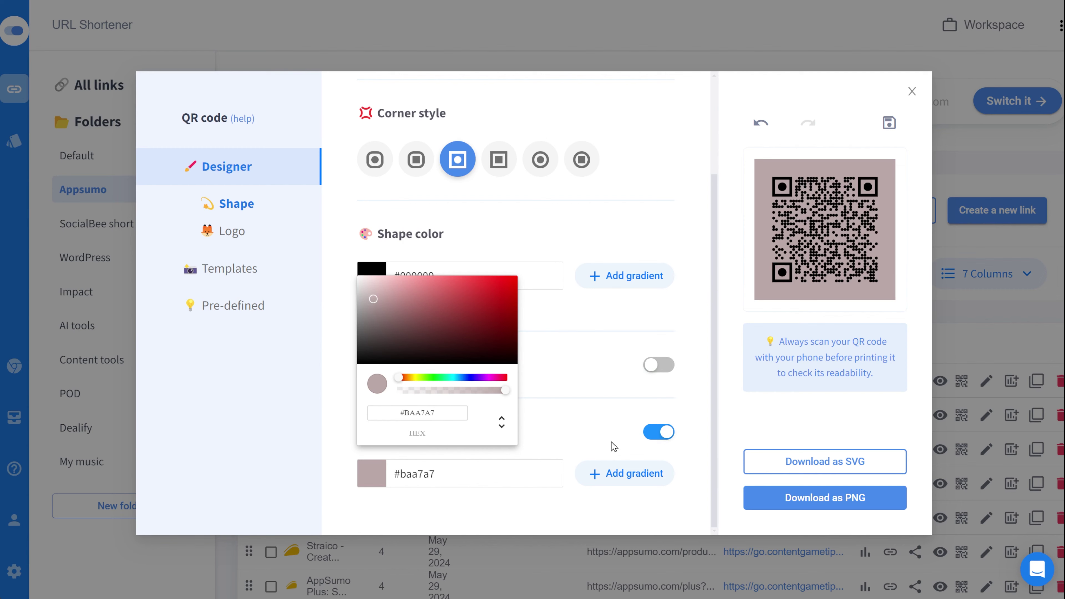
{"action": "left_click", "coordinate": [646, 442]}
{"action": "left_click", "coordinate": [652, 440]}
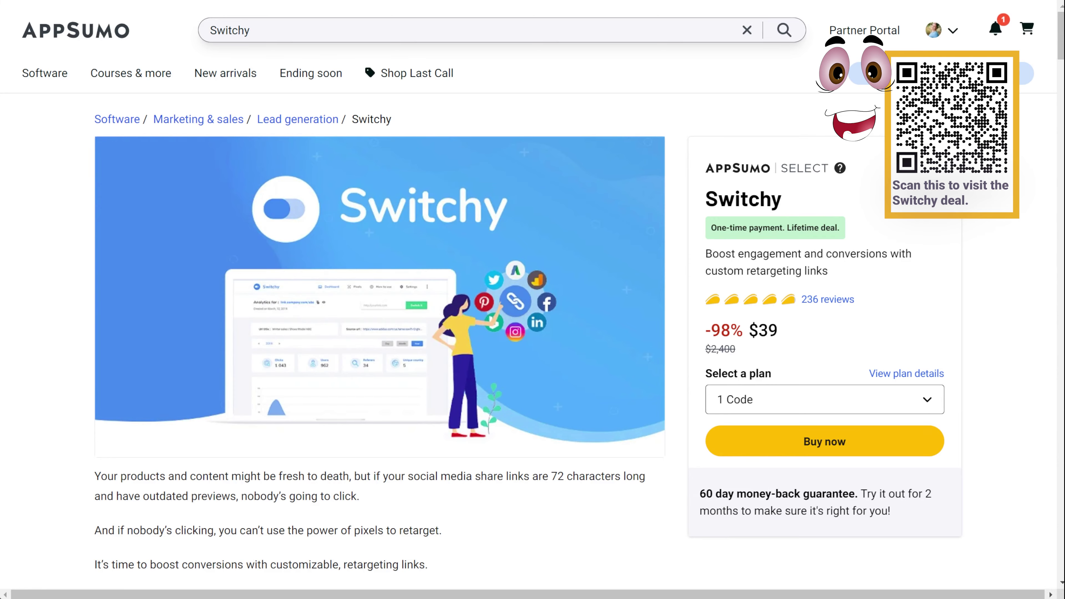
- Examine the Switchy deal page on AppSumo, including its summary, overview and feature description
{"action": "scroll", "coordinate": [904, 298], "scroll_direction": "down", "scroll_amount": 6}
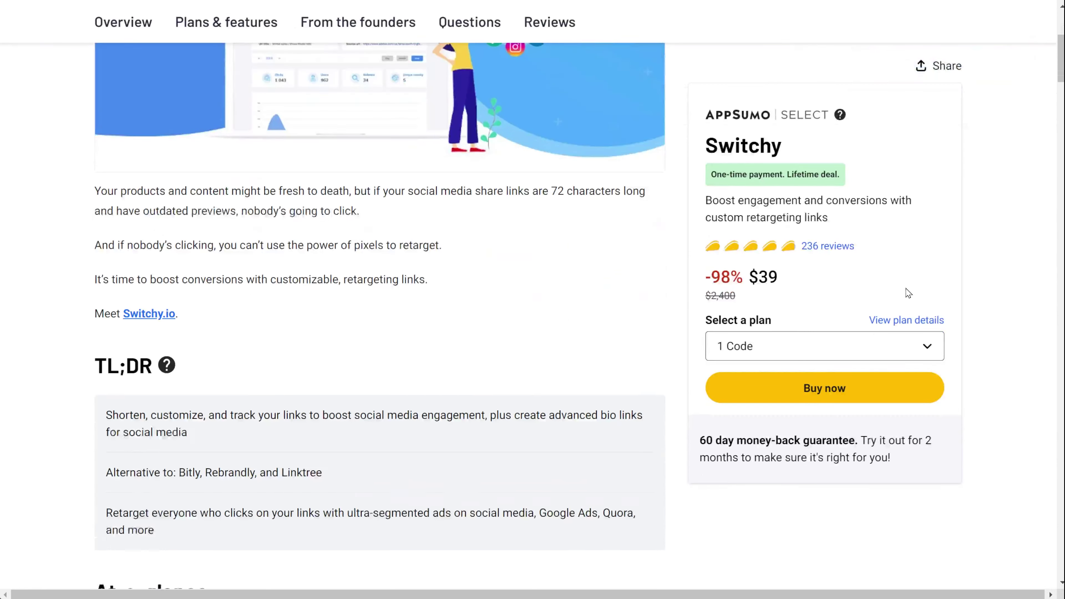
{"action": "scroll", "coordinate": [908, 292], "scroll_direction": "down", "scroll_amount": 5}
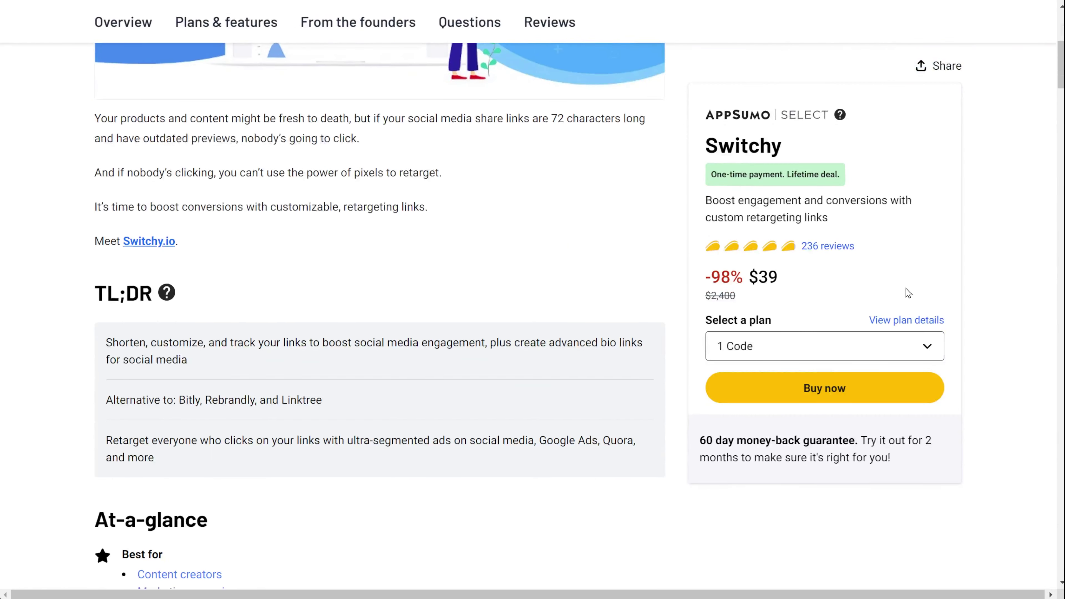
{"action": "scroll", "coordinate": [907, 293], "scroll_direction": "down", "scroll_amount": 8}
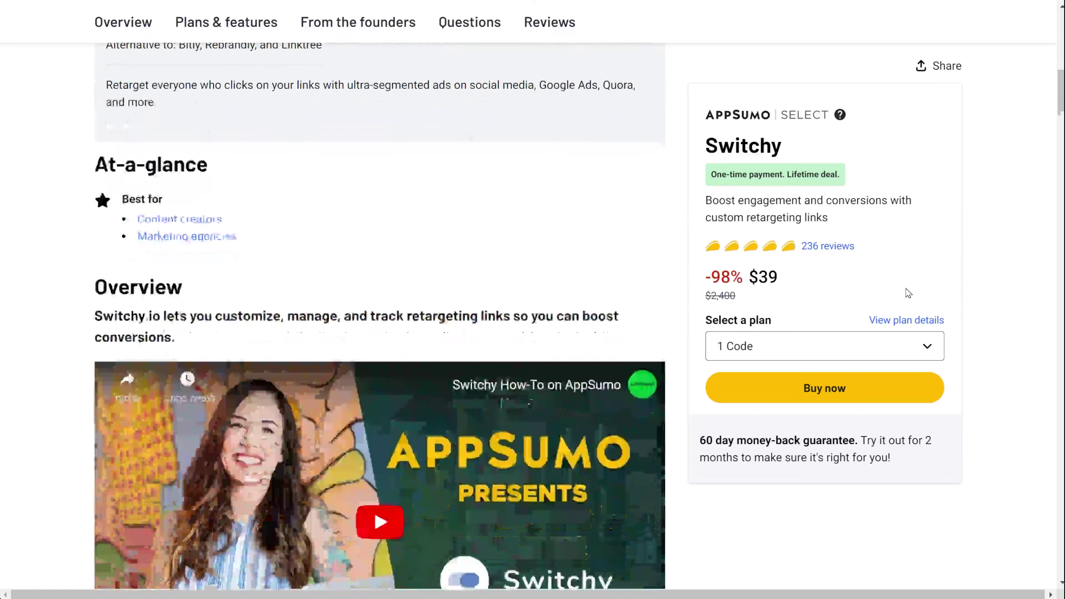
{"action": "scroll", "coordinate": [908, 293], "scroll_direction": "down", "scroll_amount": 9}
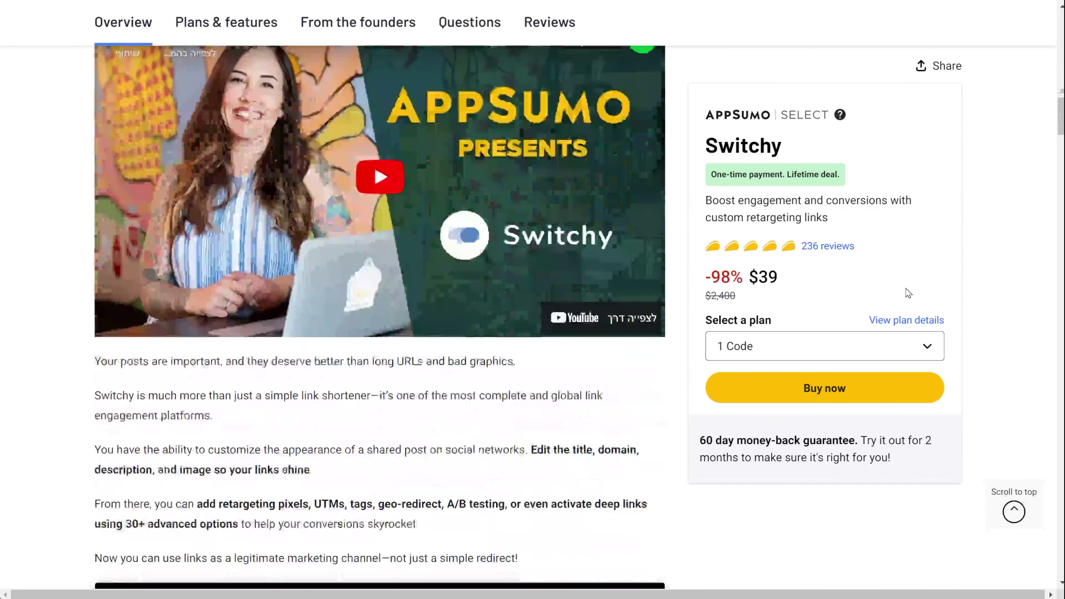
{"action": "scroll", "coordinate": [905, 288], "scroll_direction": "down", "scroll_amount": 3}
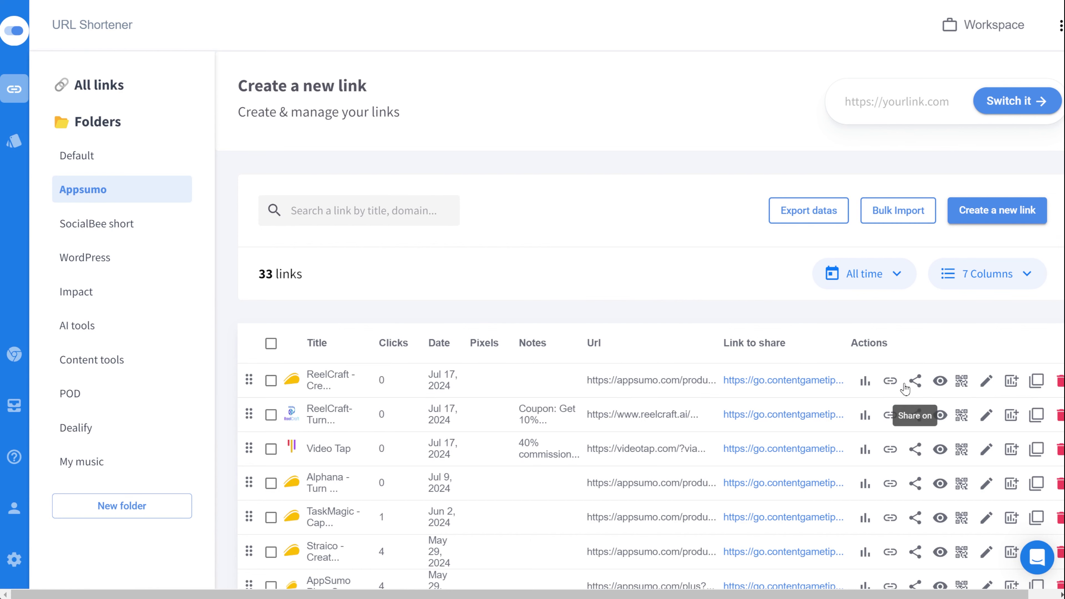
- Open the ReelCraft AppSumo link for editing in Switchy and examine its domain, cloaking, tag, rotator and geolocation settings
{"action": "left_click", "coordinate": [987, 381]}
{"action": "scroll", "coordinate": [545, 234], "scroll_direction": "down", "scroll_amount": 8}
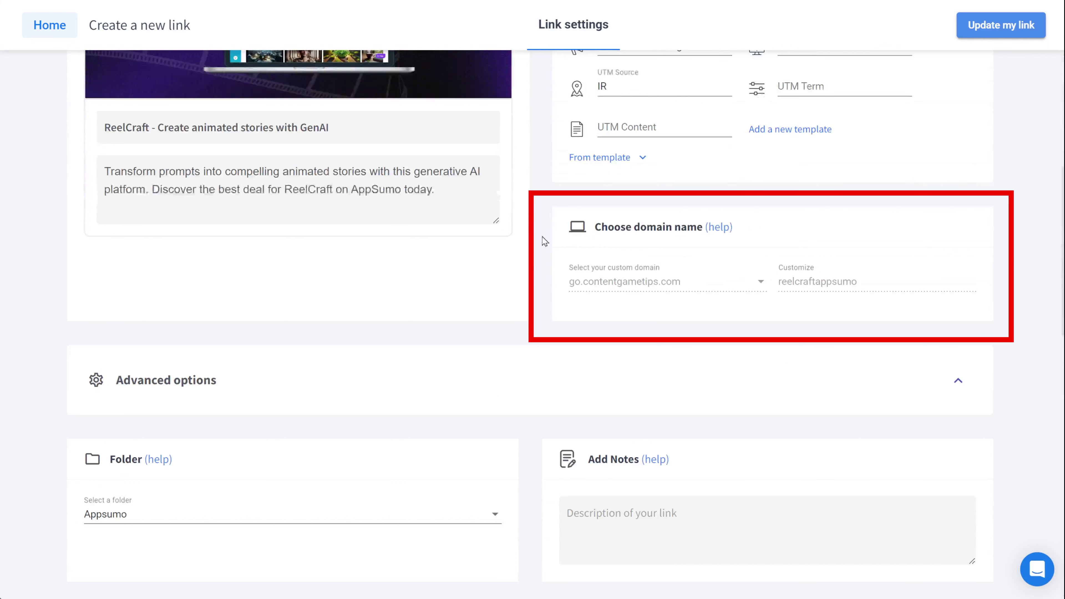
{"action": "scroll", "coordinate": [542, 294], "scroll_direction": "down", "scroll_amount": 2}
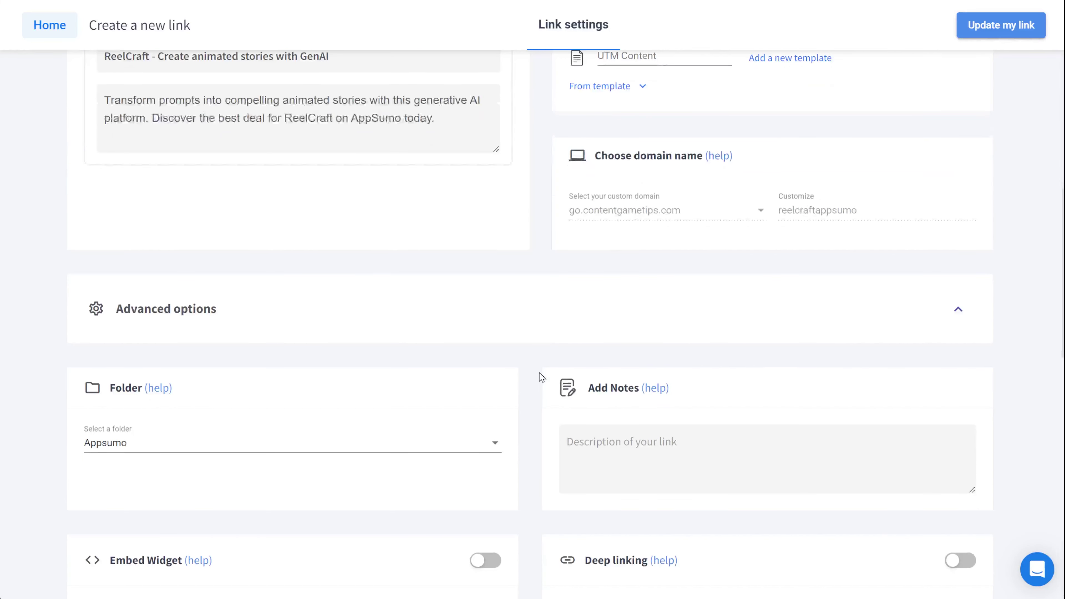
{"action": "scroll", "coordinate": [539, 373], "scroll_direction": "down", "scroll_amount": 10}
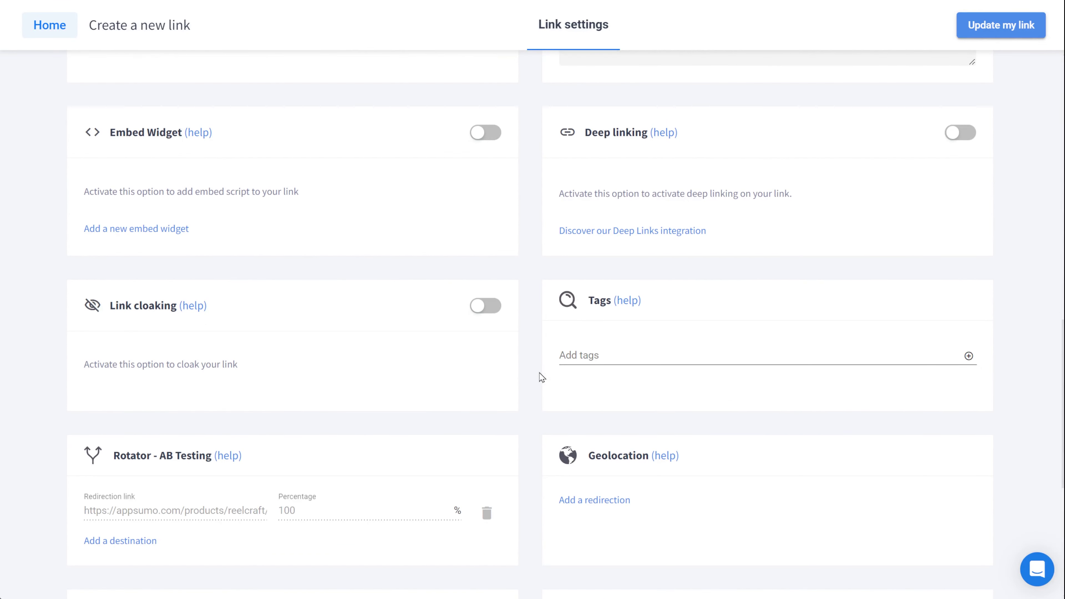
{"action": "scroll", "coordinate": [540, 376], "scroll_direction": "down", "scroll_amount": 8}
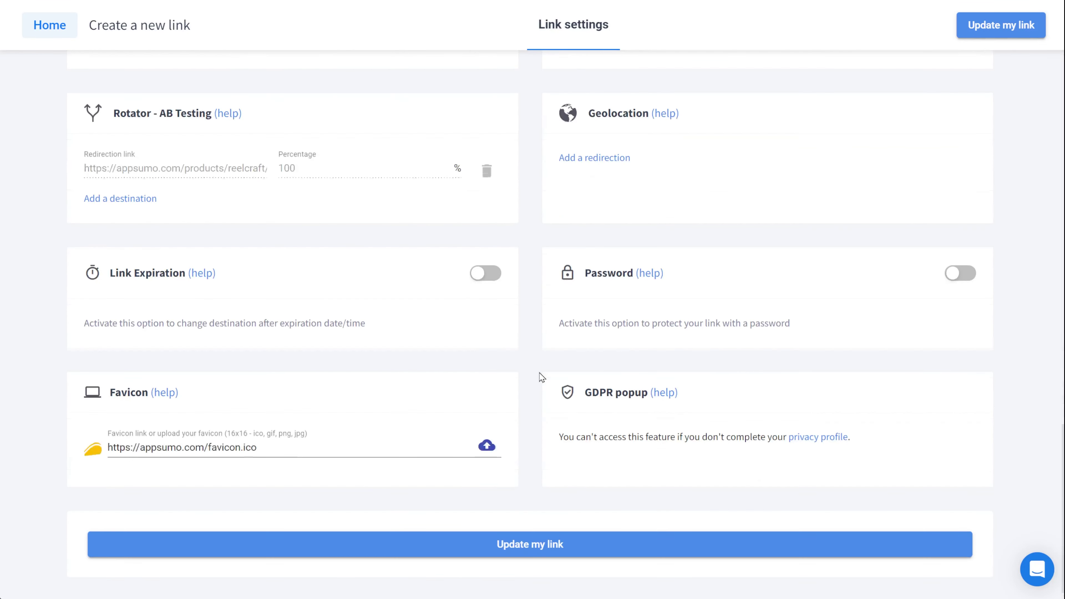
- Turn on Link Expiration for the ReelCraft link to show its end date, timezone and redirection fields
{"action": "left_click", "coordinate": [485, 273]}
{"action": "scroll", "coordinate": [420, 377], "scroll_direction": "up", "scroll_amount": 2}
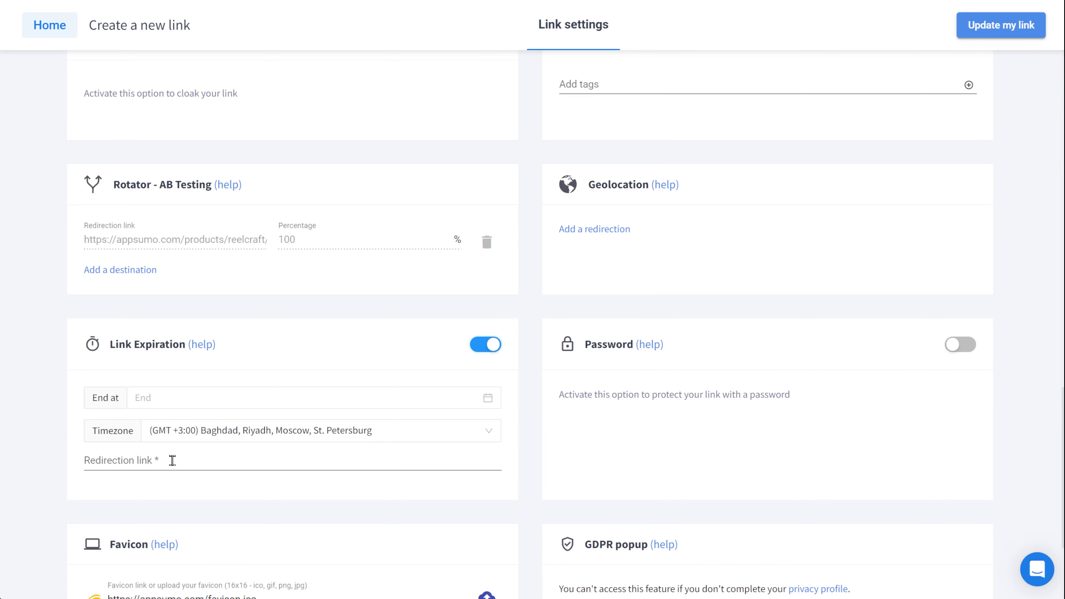
{"action": "left_click", "coordinate": [118, 398]}
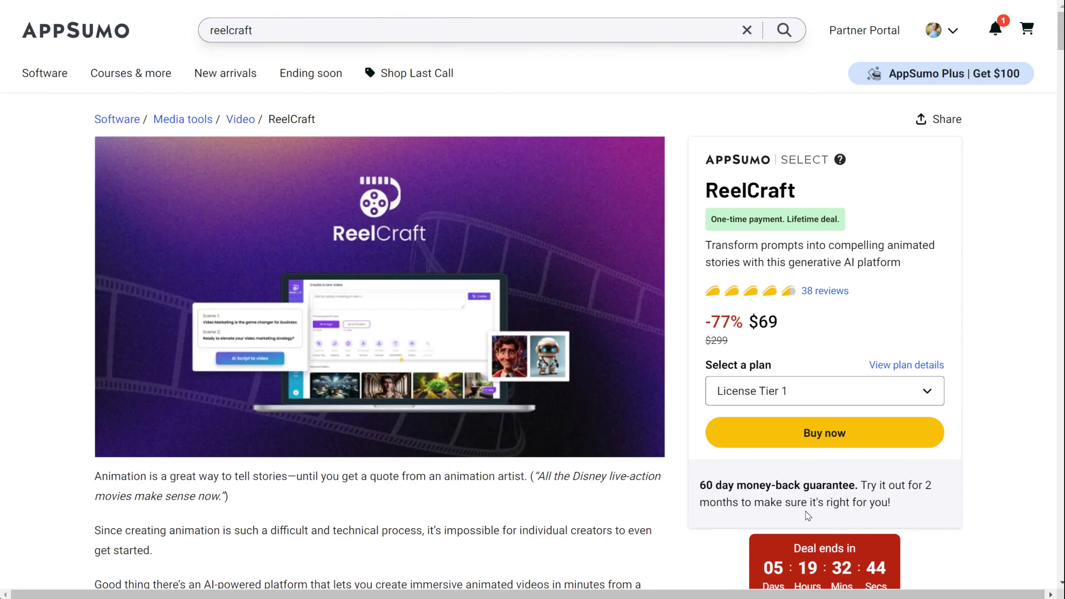
{"action": "scroll", "coordinate": [797, 510], "scroll_direction": "down", "scroll_amount": 3}
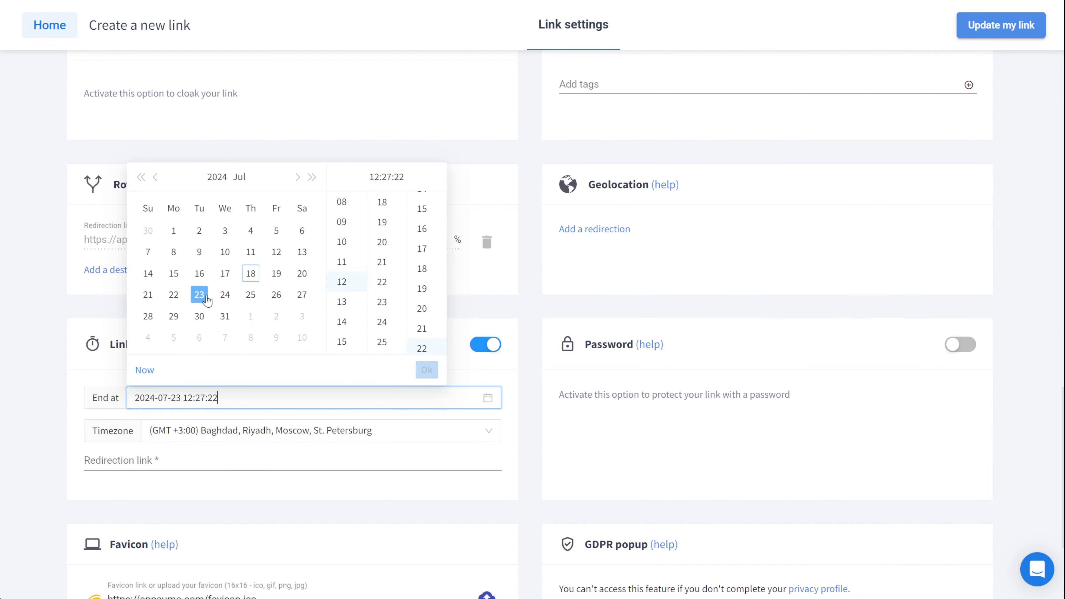
{"action": "scroll", "coordinate": [383, 306], "scroll_direction": "down", "scroll_amount": 3}
{"action": "scroll", "coordinate": [361, 294], "scroll_direction": "down", "scroll_amount": 2}
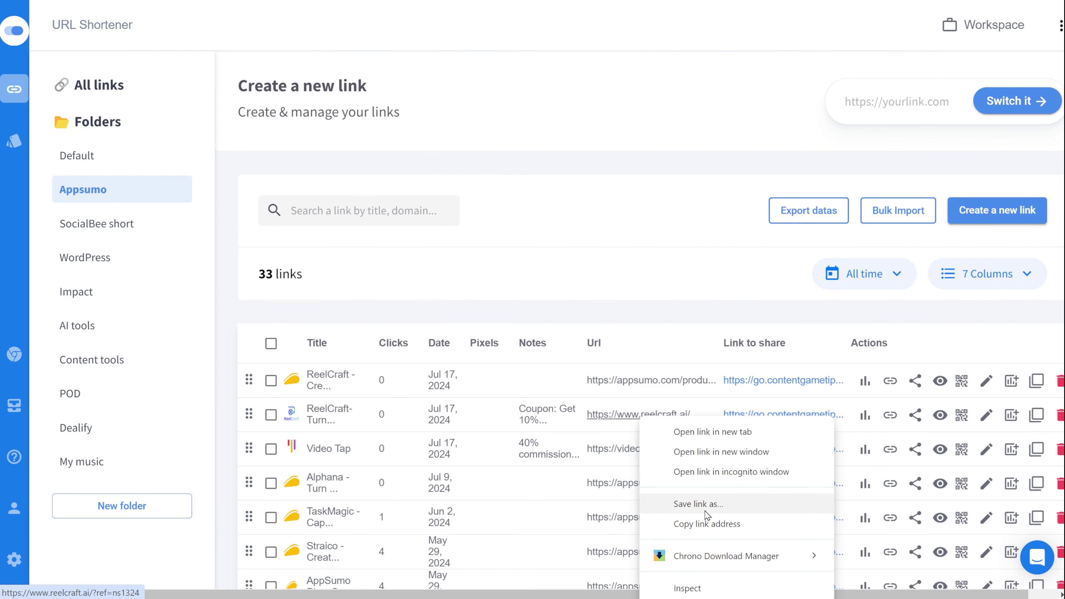
- Copy the reelcraft.ai link's address from the Switchy links list, paste it as the expiration's redirection link, update the link and return to the dashboard
{"action": "left_click", "coordinate": [713, 524]}
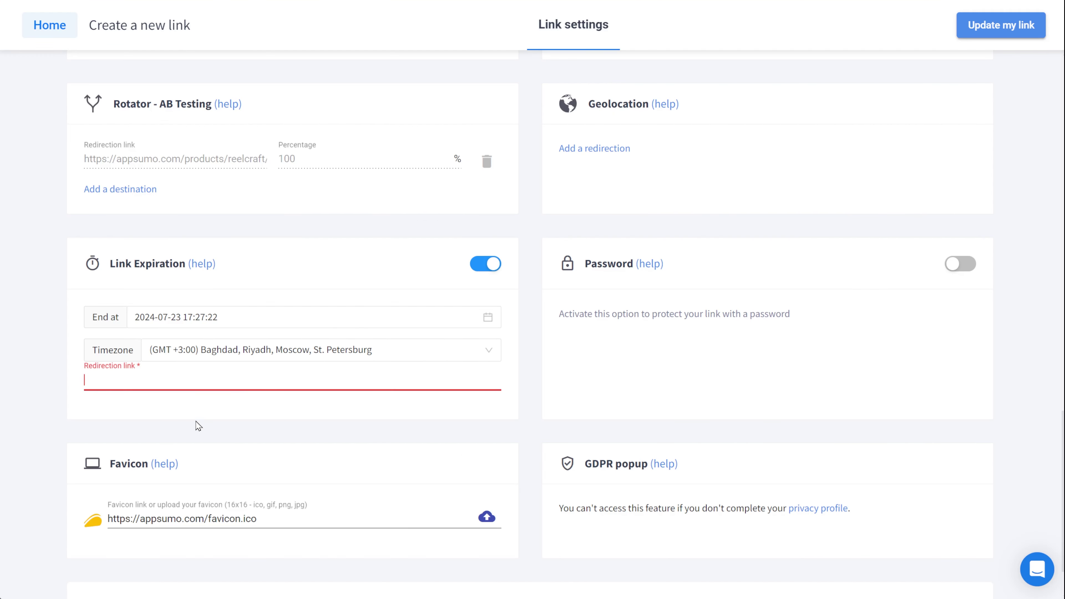
{"action": "key", "text": "ctrl+v"}
{"action": "scroll", "coordinate": [1018, 360], "scroll_direction": "up", "scroll_amount": 10}
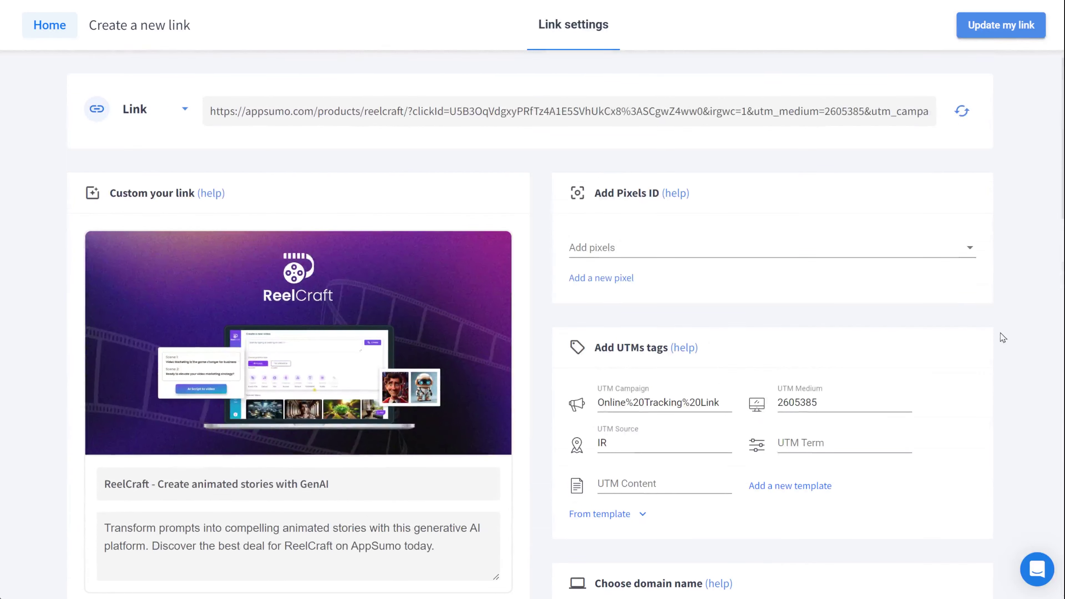
{"action": "left_click", "coordinate": [994, 26]}
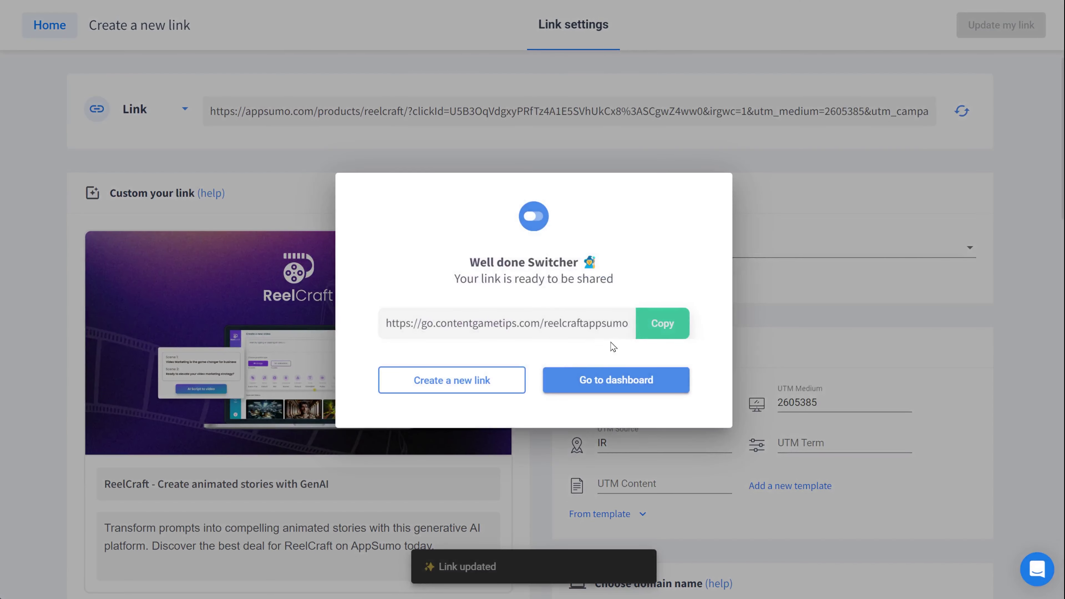
{"action": "left_click", "coordinate": [612, 380]}
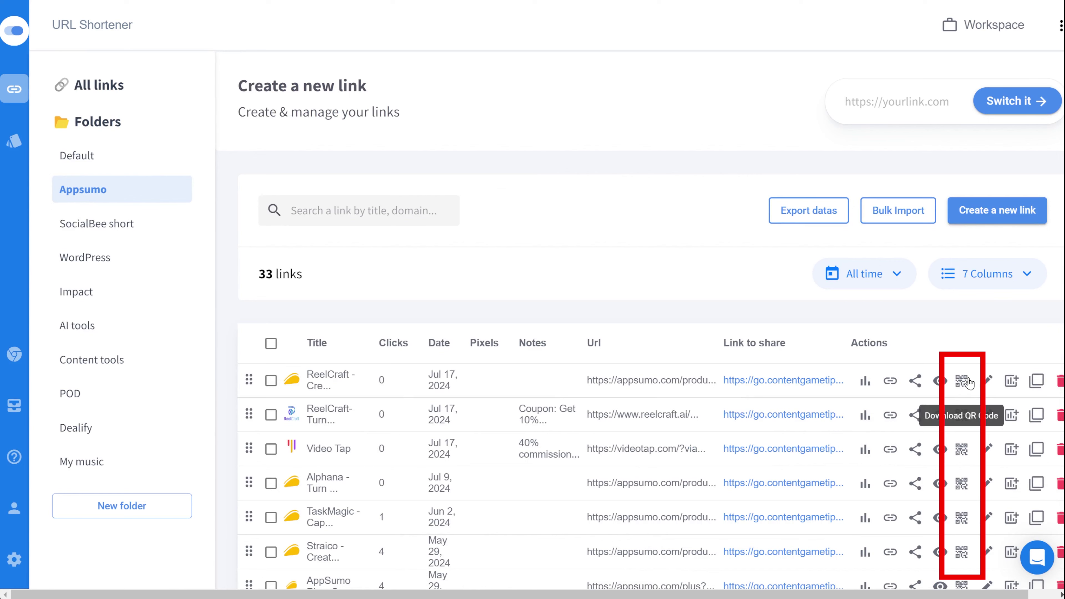
- Open the ReelCraft AppSumo link's QR code designer and choose the dotted shape style and the square corner style with round centers
{"action": "left_click", "coordinate": [959, 384]}
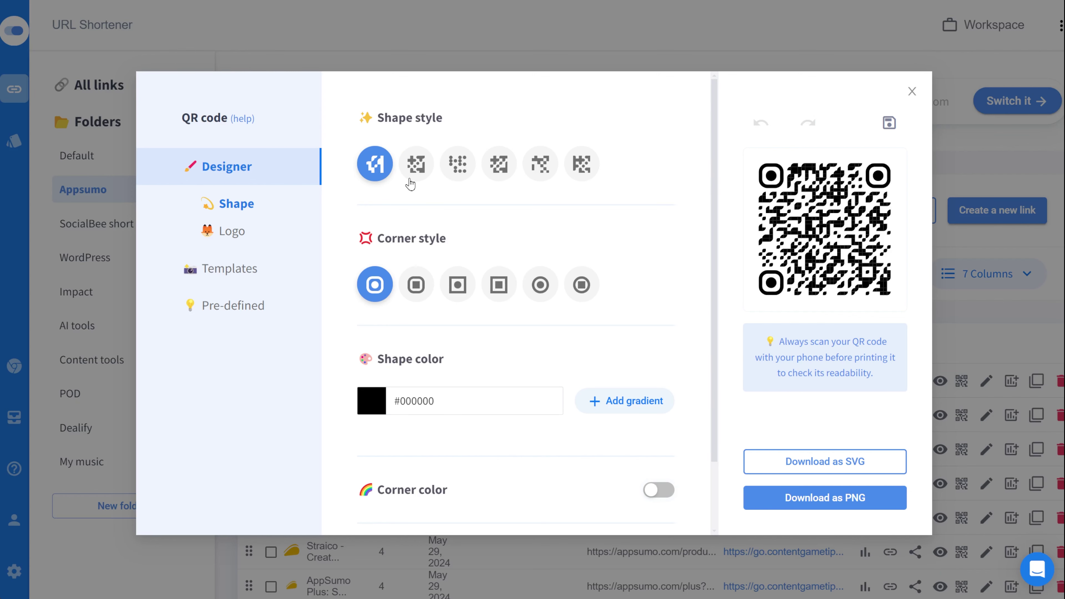
{"action": "left_click", "coordinate": [421, 176]}
{"action": "left_click", "coordinate": [463, 178]}
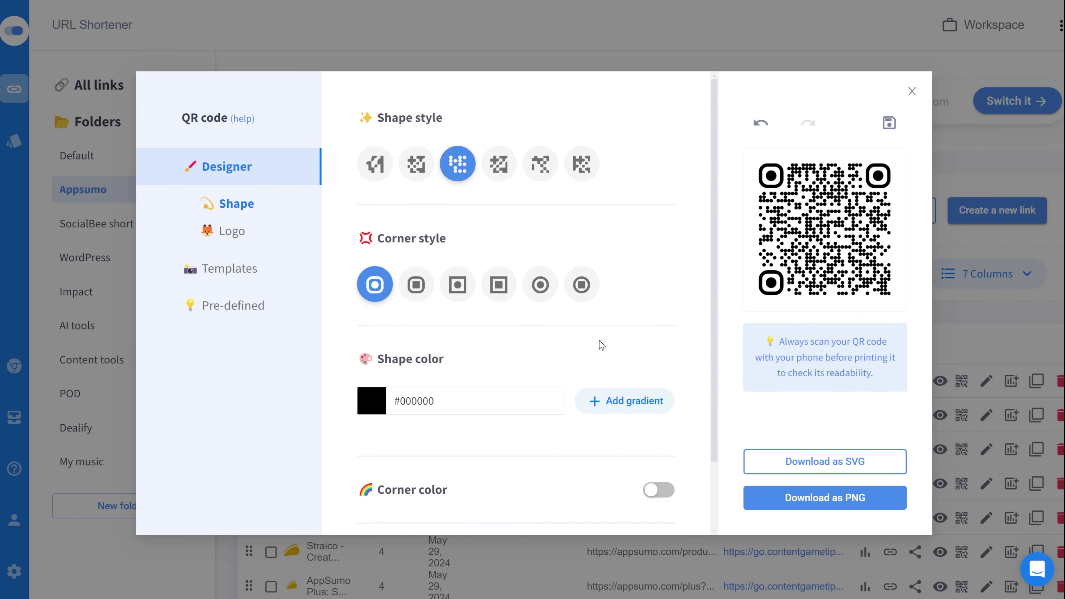
{"action": "left_click", "coordinate": [464, 292]}
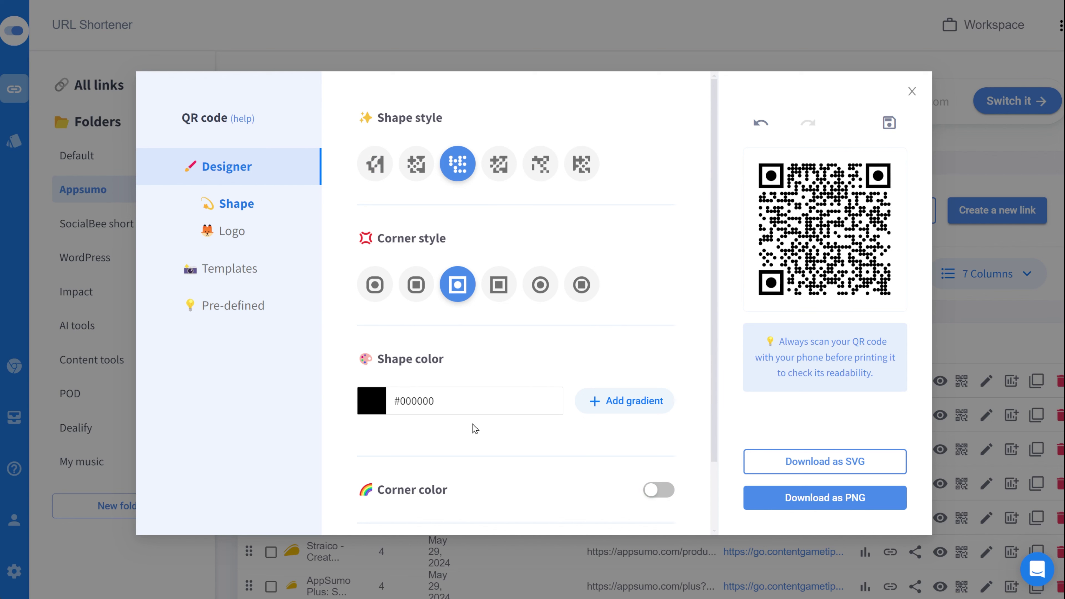
- Try a gradient for the QR code's shape color from black to #a12525, and change the second color's hue
{"action": "left_click", "coordinate": [380, 408]}
{"action": "left_click", "coordinate": [579, 458]}
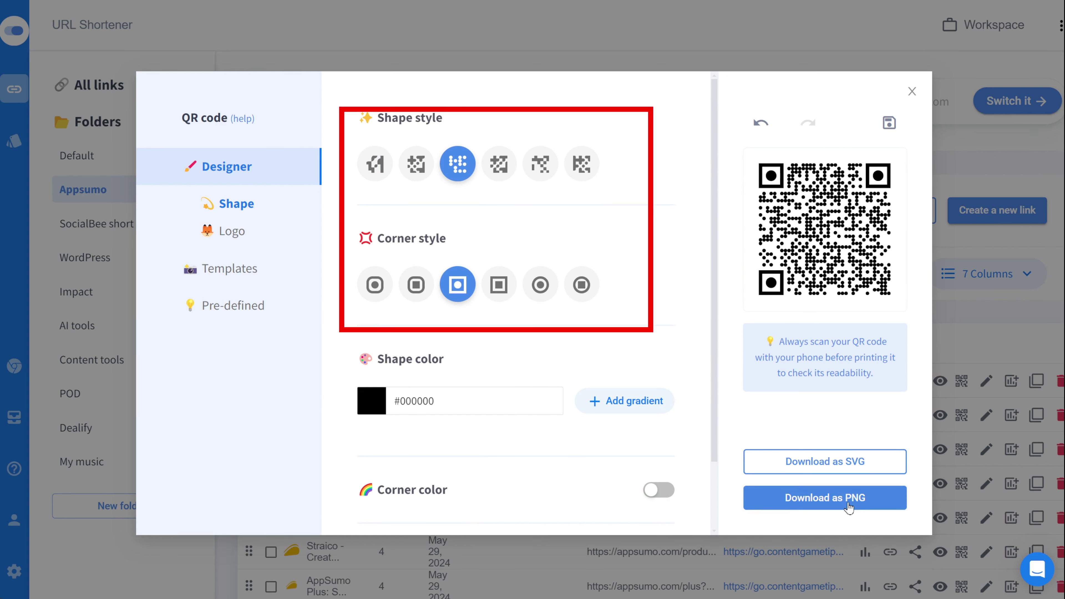
{"action": "scroll", "coordinate": [630, 468], "scroll_direction": "down", "scroll_amount": 2}
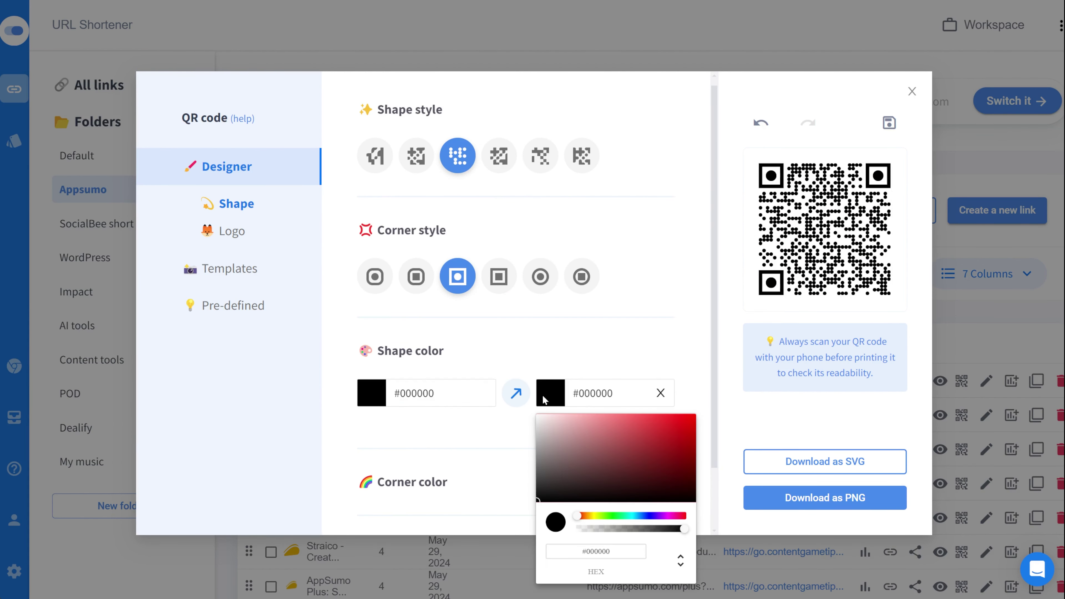
{"action": "left_click", "coordinate": [659, 442]}
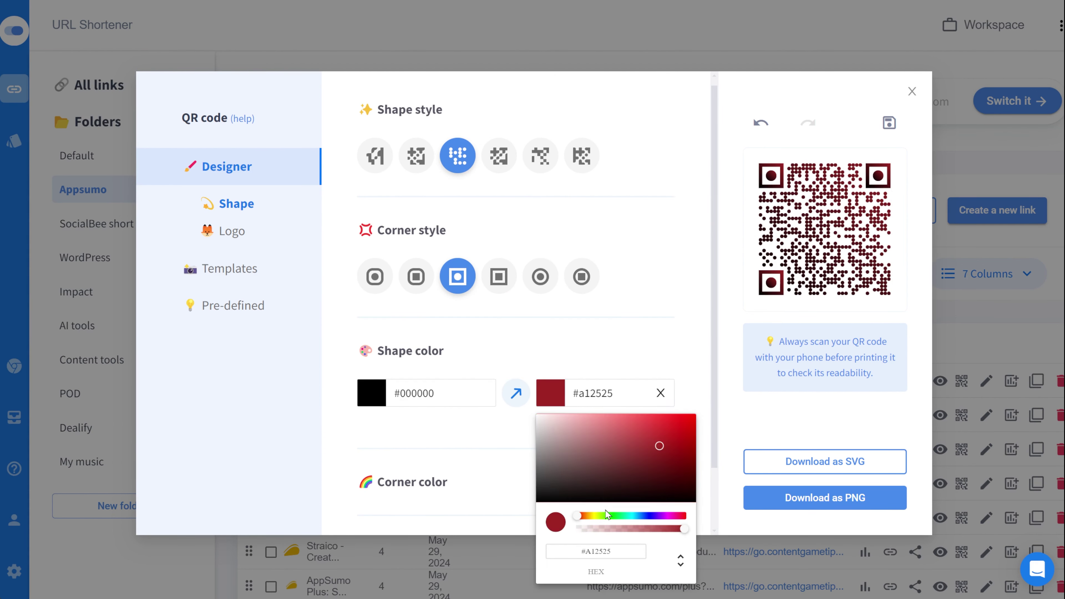
{"action": "left_click_drag", "start_coordinate": [579, 516], "coordinate": [596, 516]}
{"action": "left_click", "coordinate": [691, 436]}
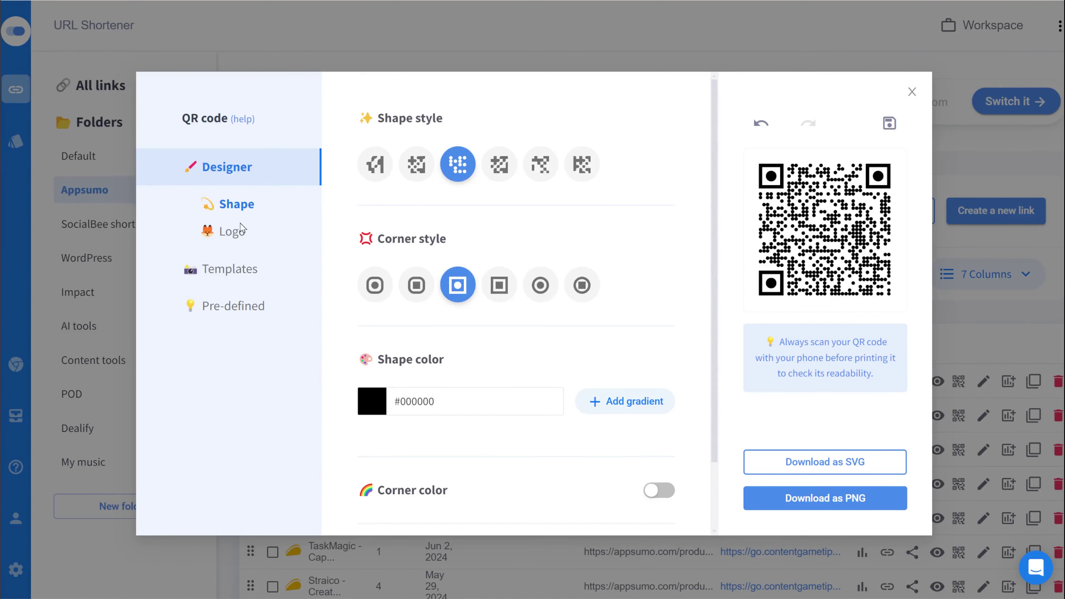
- Examine the QR code's logo options by enabling picture upload, switching to Add an Icon, and opening its color picker and icon search
{"action": "left_click", "coordinate": [239, 233]}
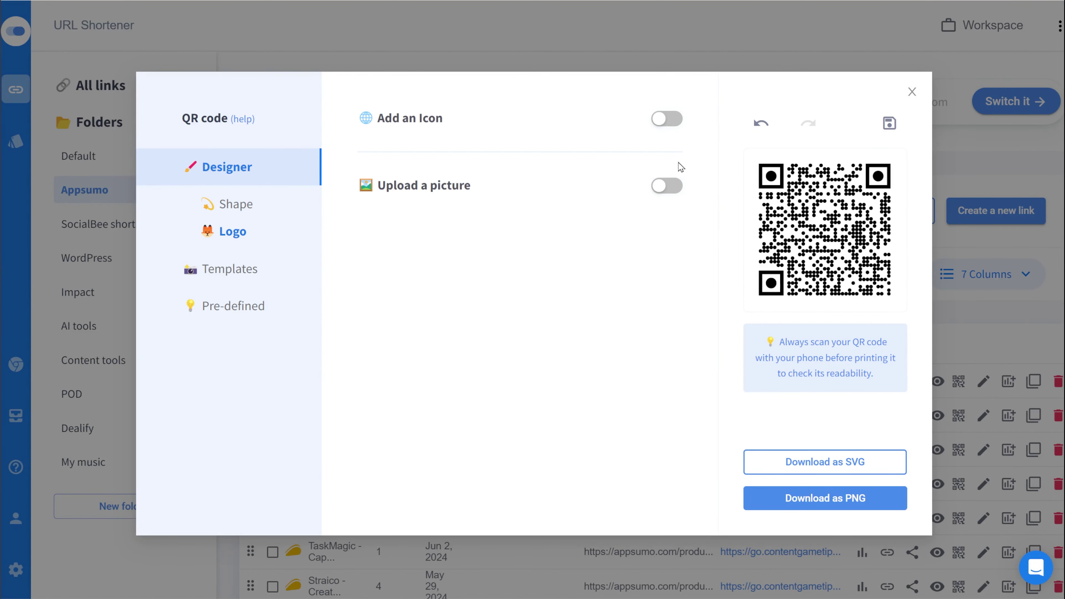
{"action": "left_click", "coordinate": [670, 187]}
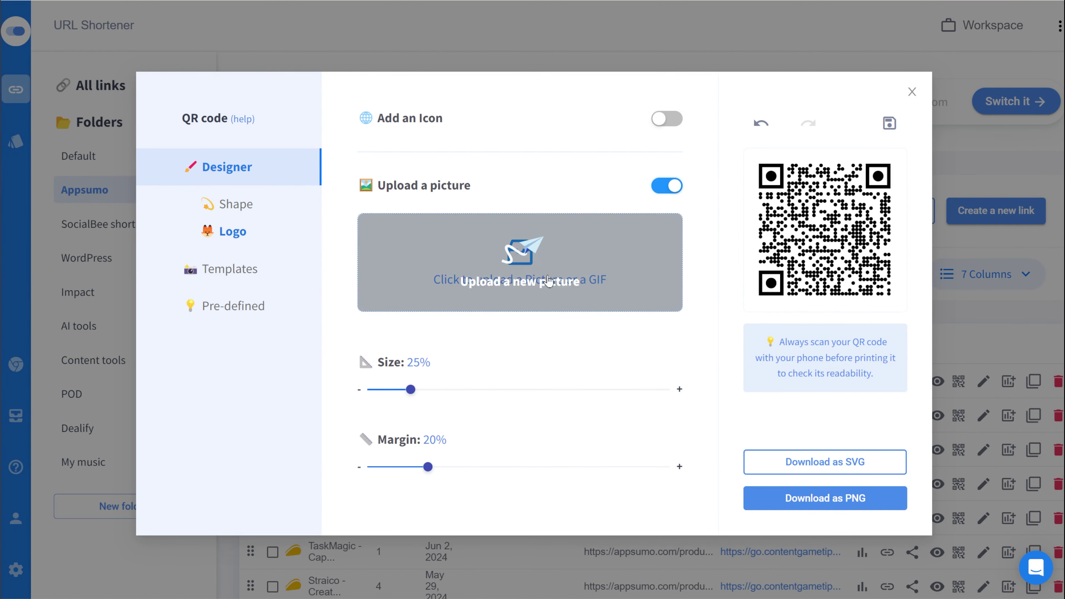
{"action": "left_click", "coordinate": [663, 121]}
{"action": "left_click", "coordinate": [374, 252]}
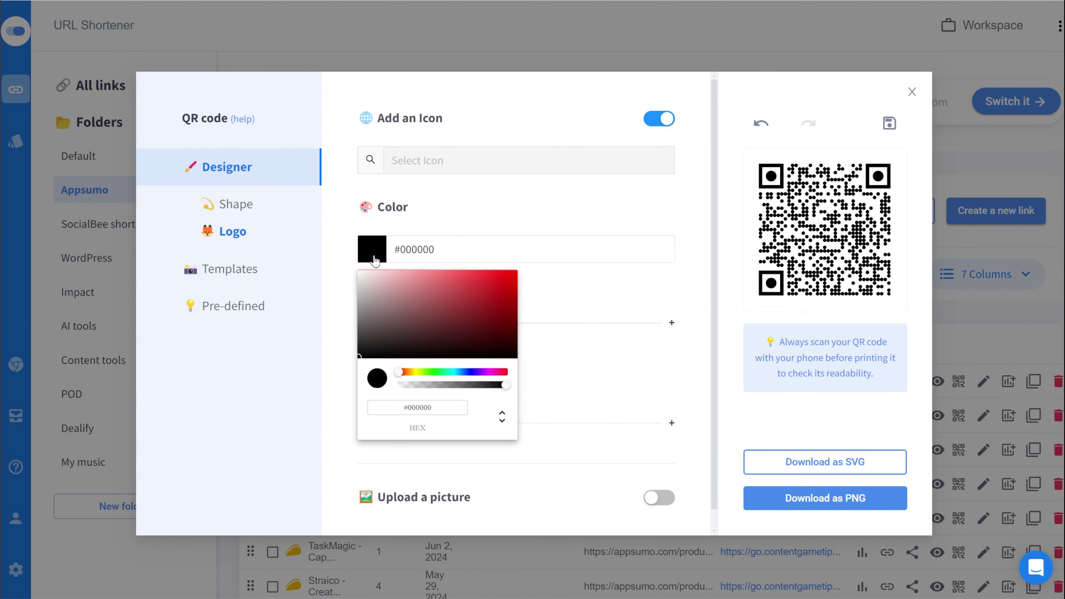
{"action": "left_click", "coordinate": [389, 165]}
{"action": "left_click", "coordinate": [369, 165]}
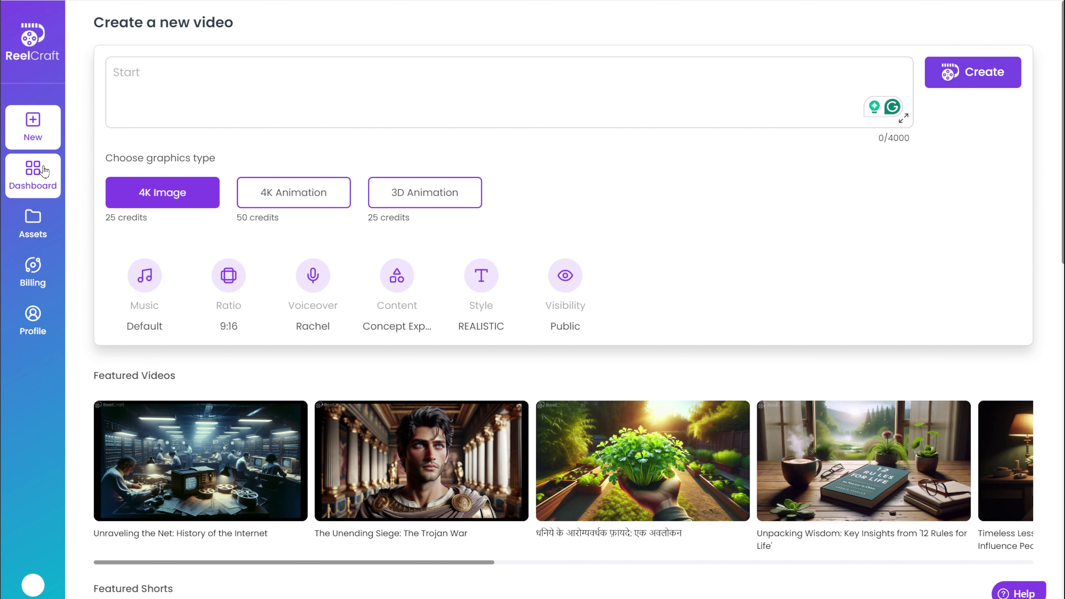
- Switch to ReelCraft, open the Master Monthly Content Planning Solo video for editing, and play it until pausing at the Fast and Easy text
{"action": "left_click", "coordinate": [33, 175]}
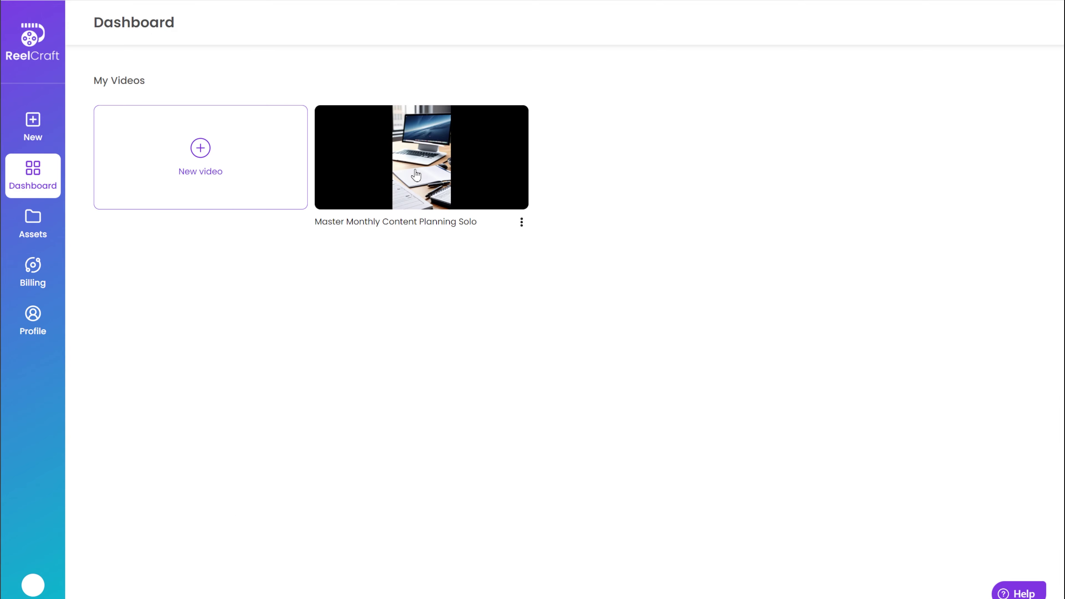
{"action": "left_click", "coordinate": [416, 175]}
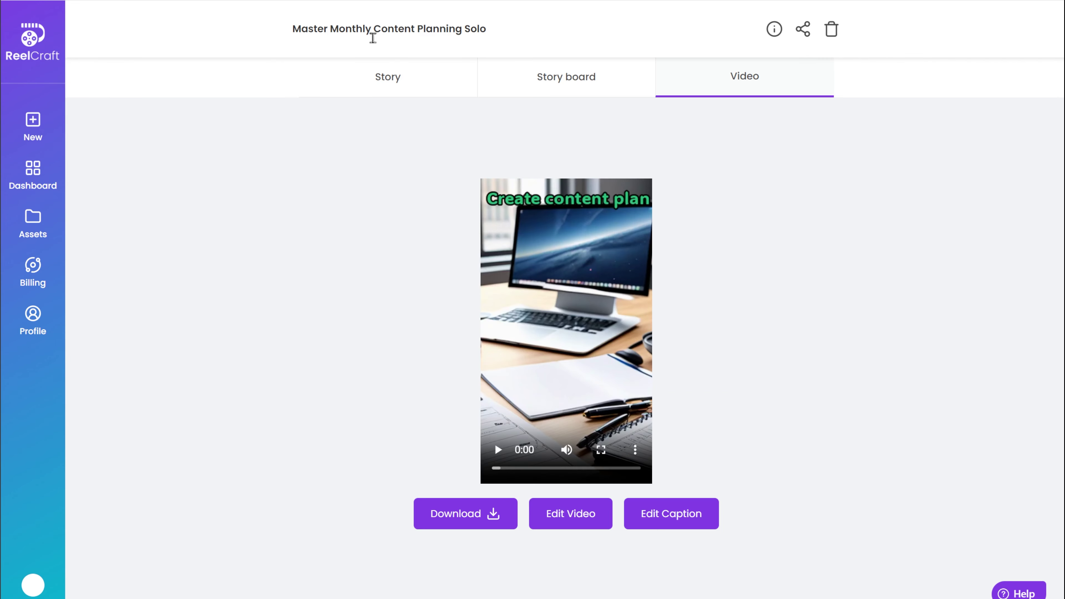
{"action": "left_click", "coordinate": [388, 82]}
{"action": "left_click", "coordinate": [519, 89]}
{"action": "left_click", "coordinate": [729, 90]}
{"action": "left_click", "coordinate": [559, 514]}
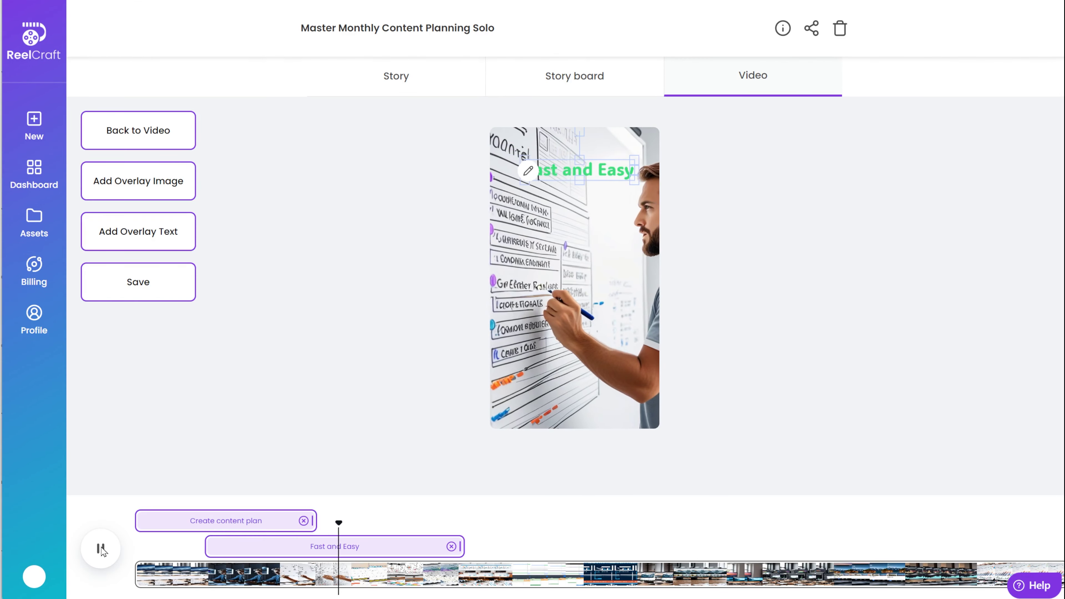
{"action": "left_click", "coordinate": [101, 549]}
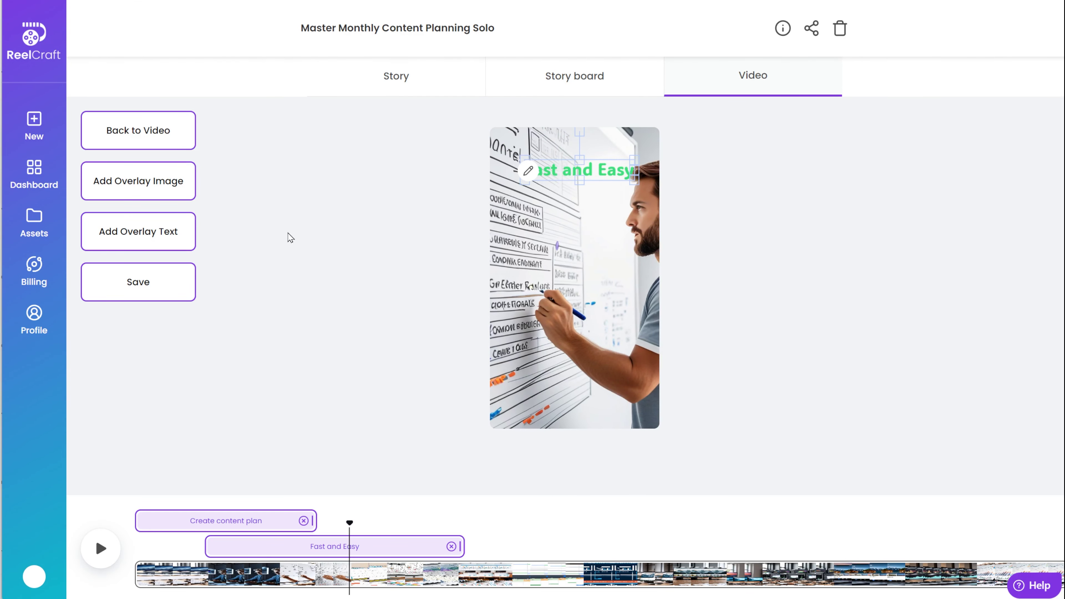
- Upload the QR code image and add it to the video as an overlay
{"action": "left_click", "coordinate": [137, 184]}
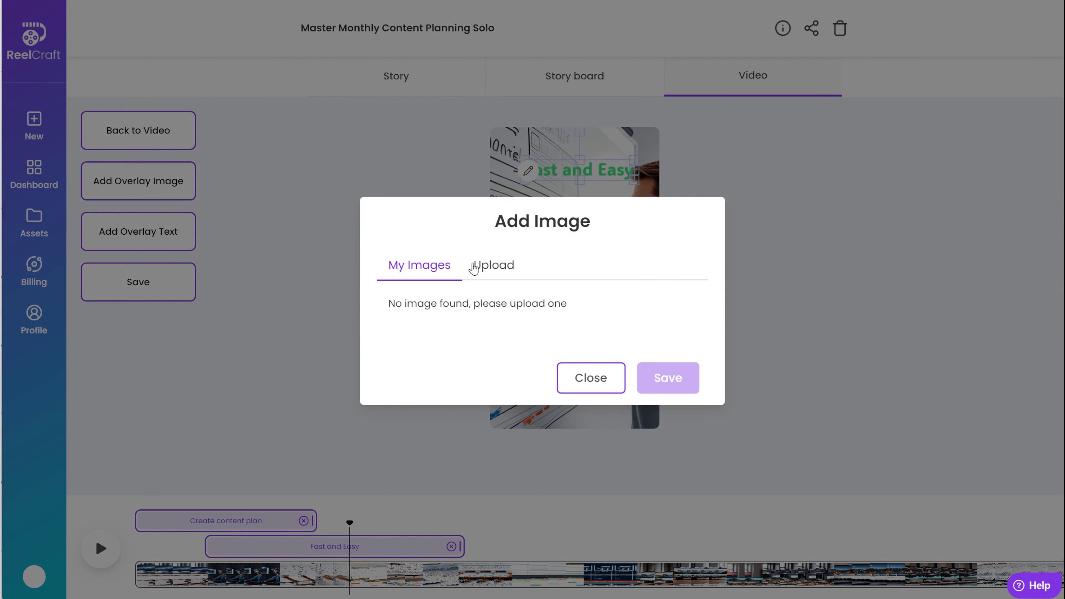
{"action": "left_click", "coordinate": [492, 265]}
{"action": "left_click", "coordinate": [422, 301]}
{"action": "left_click", "coordinate": [668, 377]}
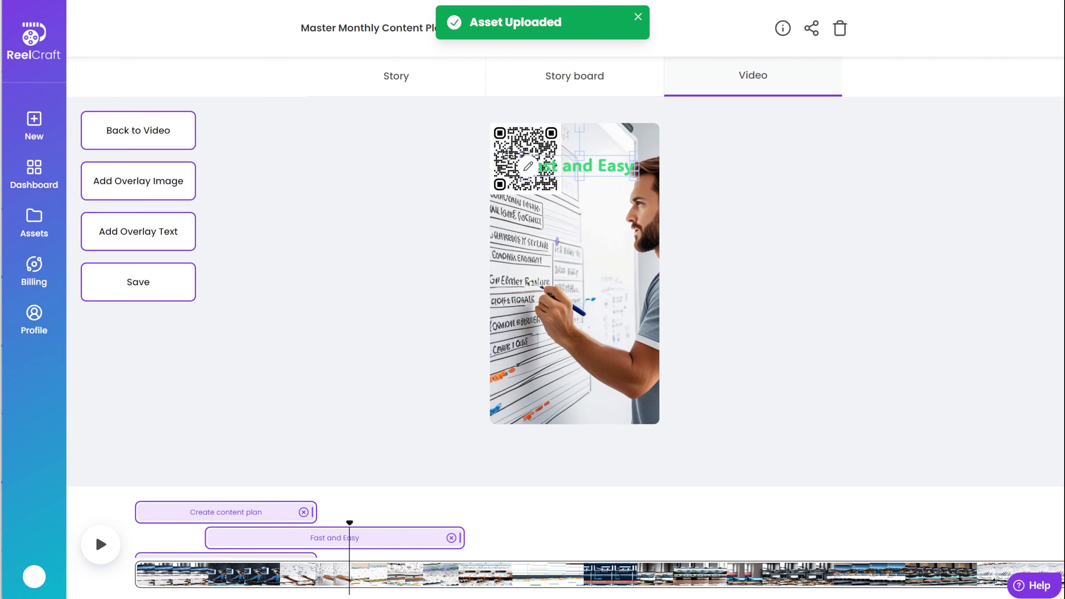
- Move the QR code overlay to the lower middle of the frame, shrink it slightly, and select the Fast and Easy text
{"action": "left_click_drag", "start_coordinate": [603, 368], "coordinate": [556, 358]}
{"action": "mouse_move", "coordinate": [612, 336]}
{"action": "left_mouse_down"}
{"action": "mouse_move", "coordinate": [631, 311]}
{"action": "mouse_move", "coordinate": [584, 365]}
{"action": "left_mouse_up"}
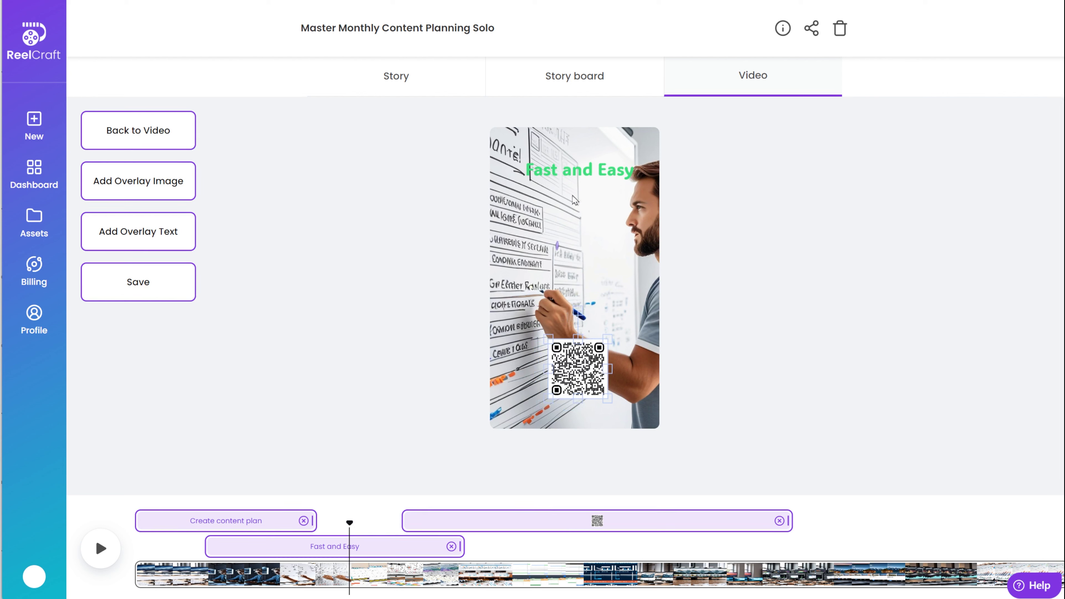
{"action": "left_click", "coordinate": [580, 172]}
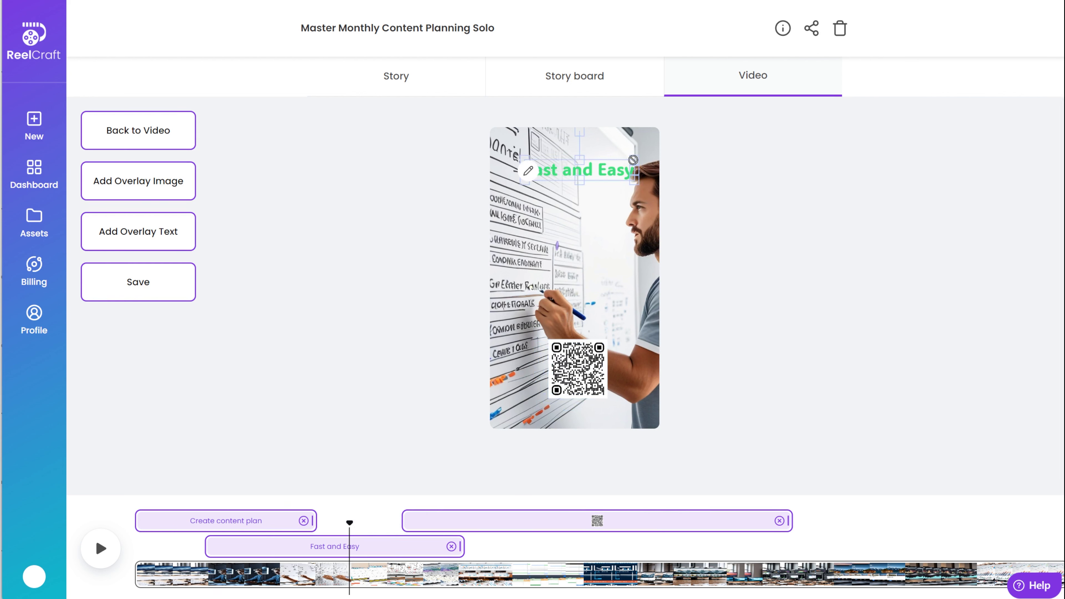
{"action": "left_click", "coordinate": [580, 180]}
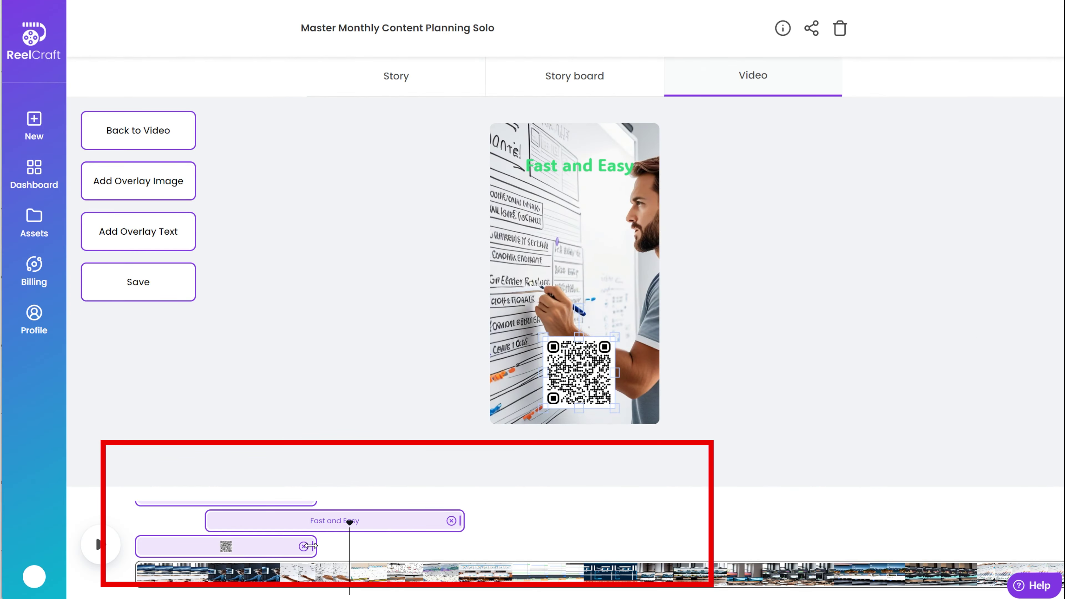
- Lengthen the QR code's timeline clip and shift it to start just before the Fast and Easy clip ends
{"action": "left_click_drag", "start_coordinate": [312, 545], "coordinate": [522, 556]}
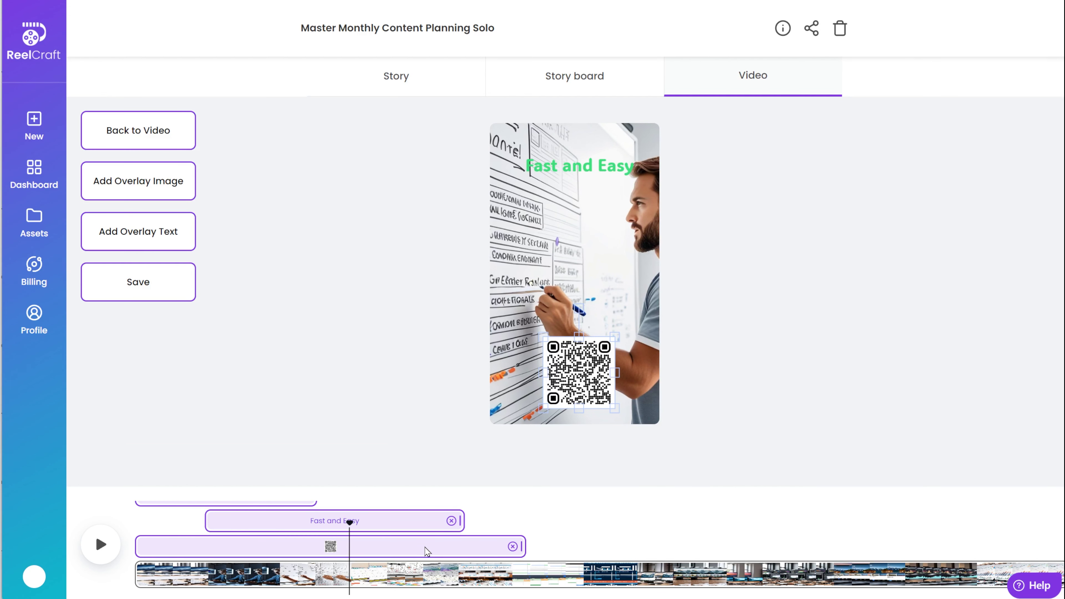
{"action": "mouse_move", "coordinate": [334, 546]}
{"action": "left_mouse_down"}
{"action": "mouse_move", "coordinate": [524, 555]}
{"action": "mouse_move", "coordinate": [584, 527]}
{"action": "mouse_move", "coordinate": [698, 527]}
{"action": "left_mouse_up"}
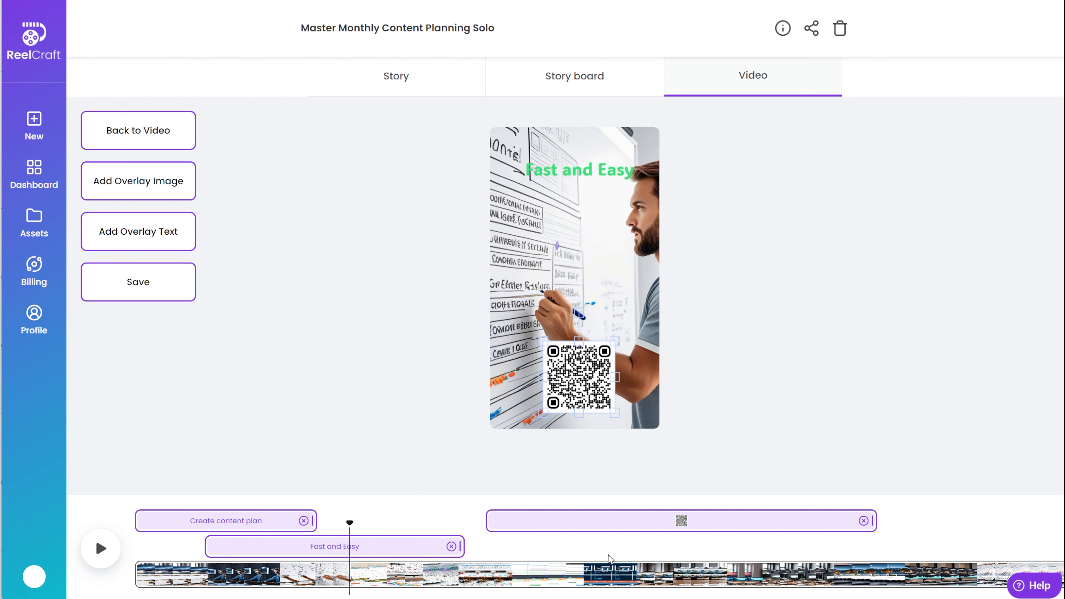
{"action": "left_click_drag", "start_coordinate": [620, 528], "coordinate": [528, 534]}
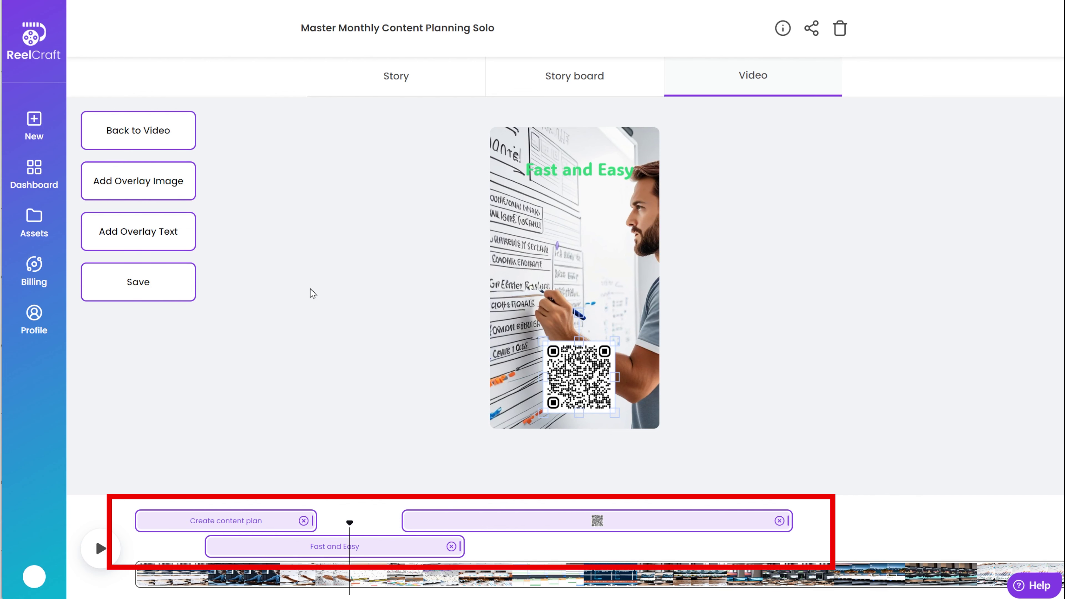
- Extend the QR code clip to the end of the video and trim its start to just after the Fast and Easy clip
{"action": "left_click_drag", "start_coordinate": [512, 555], "coordinate": [926, 555]}
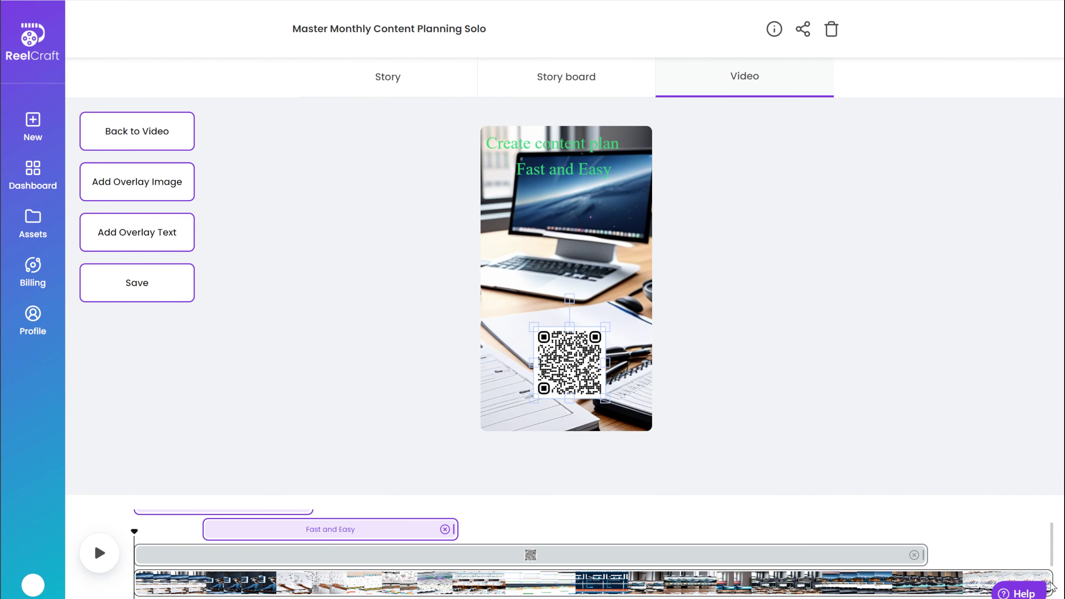
{"action": "left_click_drag", "start_coordinate": [1054, 584], "coordinate": [1062, 562]}
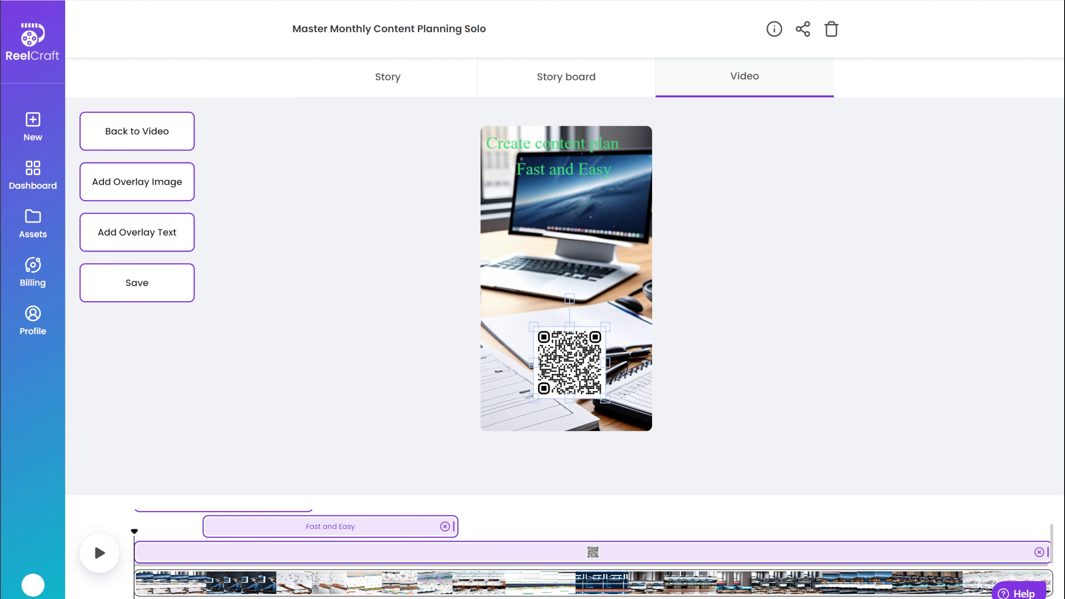
{"action": "left_click_drag", "start_coordinate": [139, 549], "coordinate": [466, 552]}
- Preview the video from within the Fast and Easy clip and delete the QR code overlay from the timeline
{"action": "left_click", "coordinate": [399, 583]}
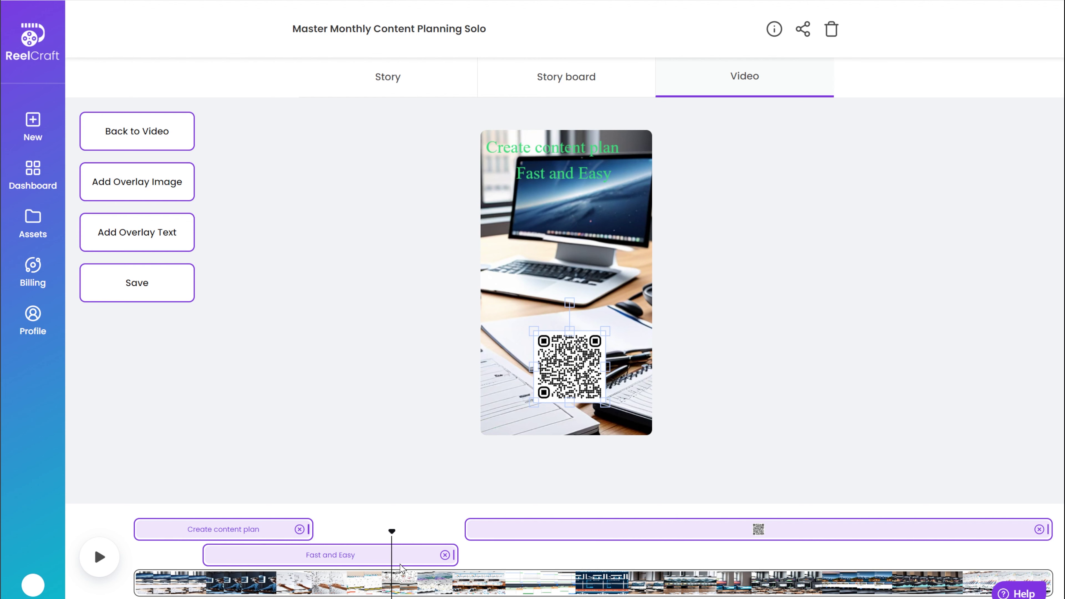
{"action": "left_click", "coordinate": [96, 557]}
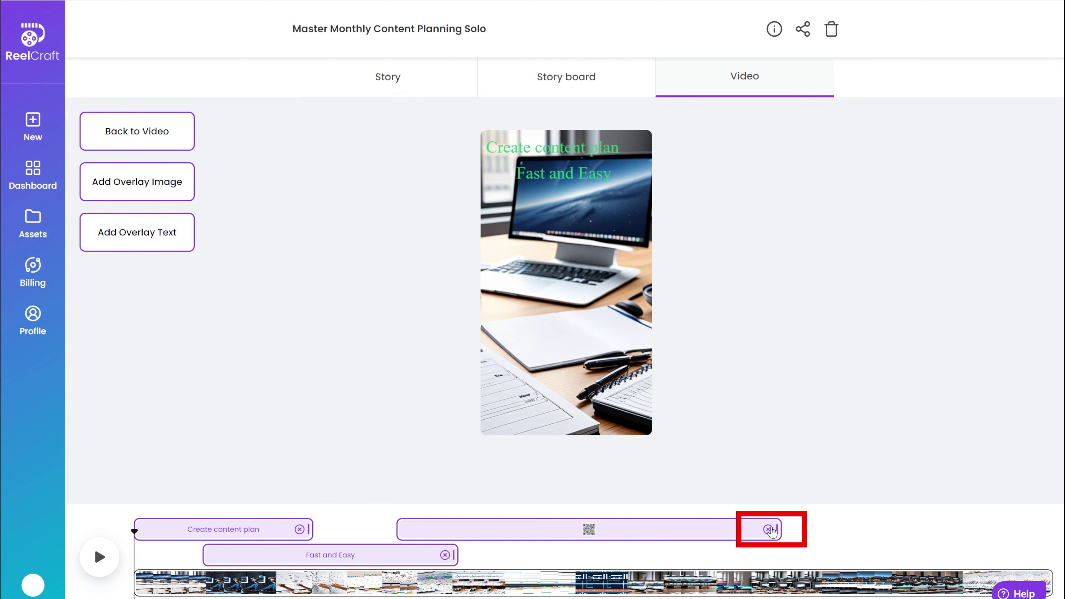
{"action": "left_click", "coordinate": [768, 529]}
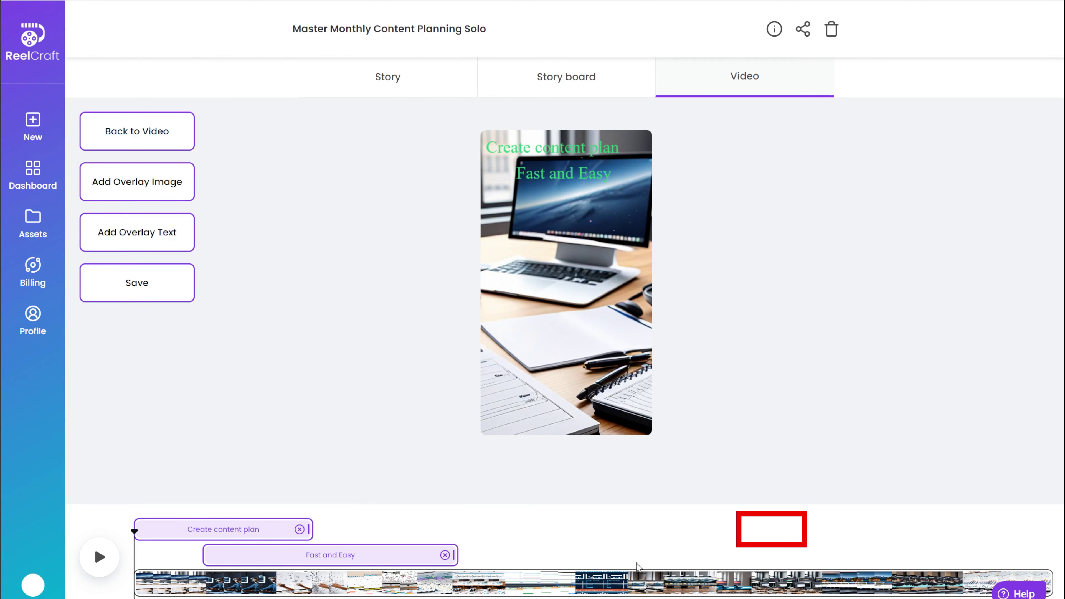
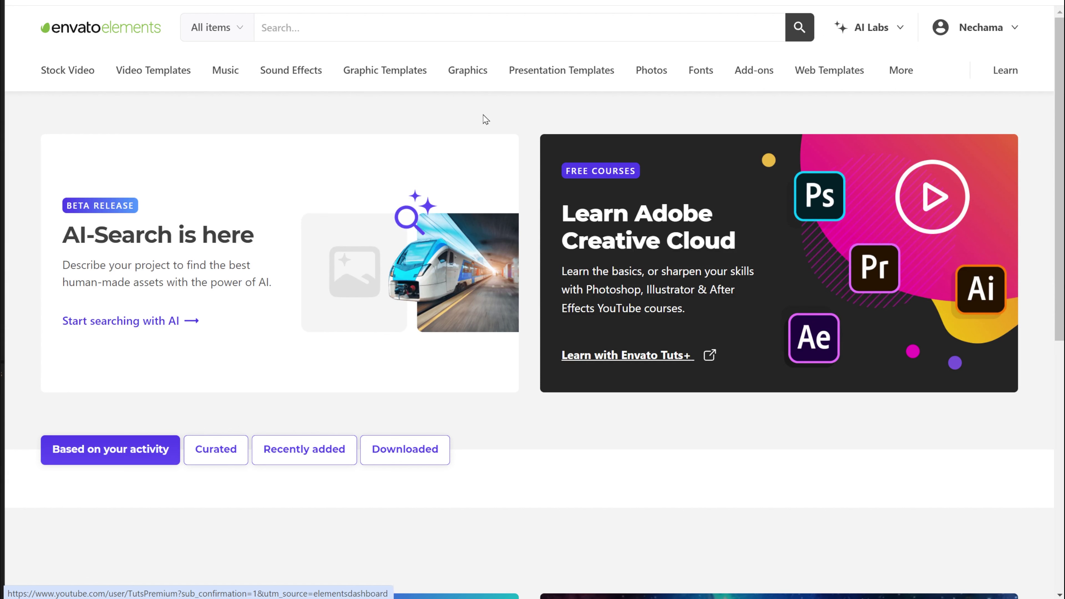
- Switch to Envato Elements and browse its music, stock video, video template, sound effect and graphic template categories
{"action": "left_click", "coordinate": [232, 75]}
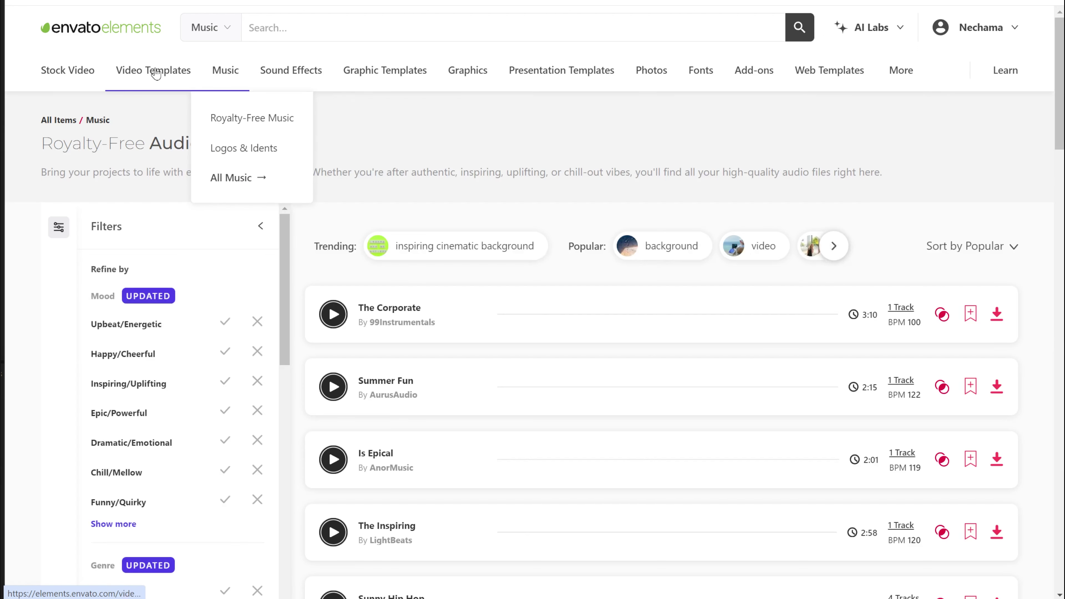
{"action": "left_click", "coordinate": [48, 75]}
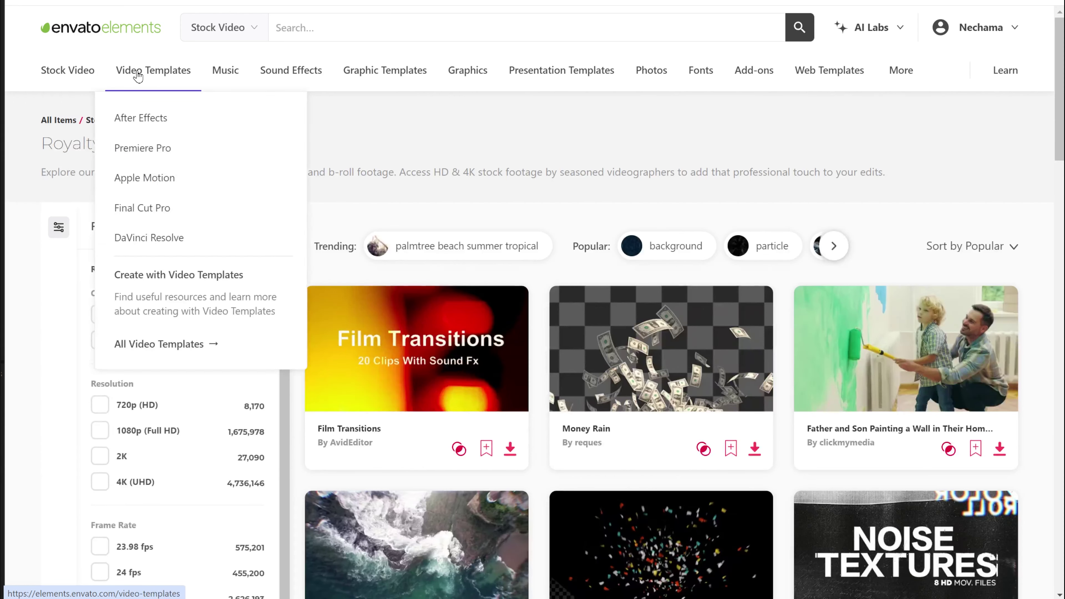
{"action": "left_click", "coordinate": [138, 76]}
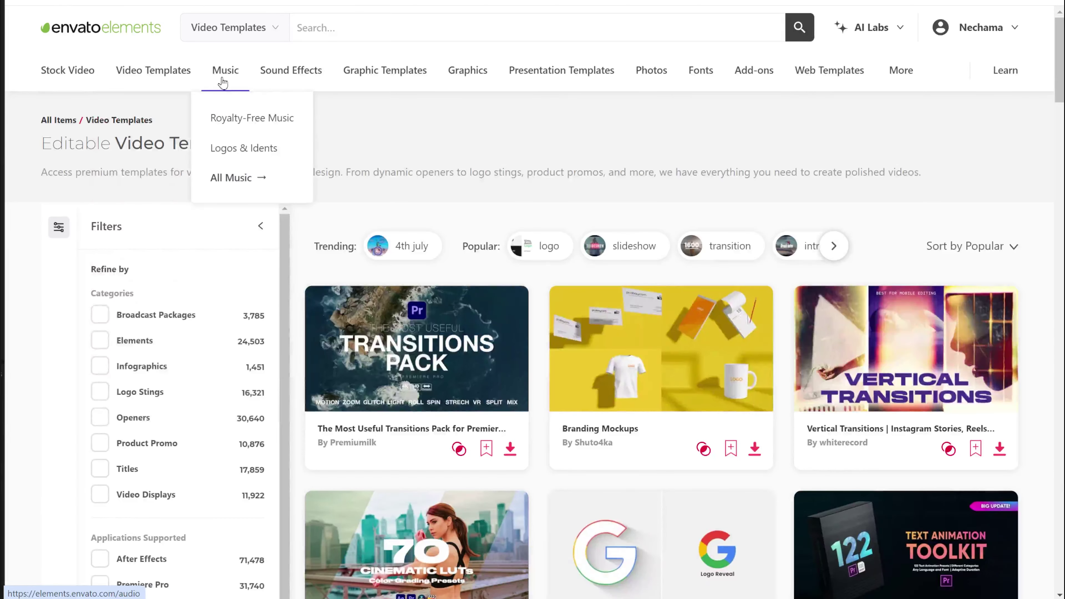
{"action": "left_click", "coordinate": [223, 82]}
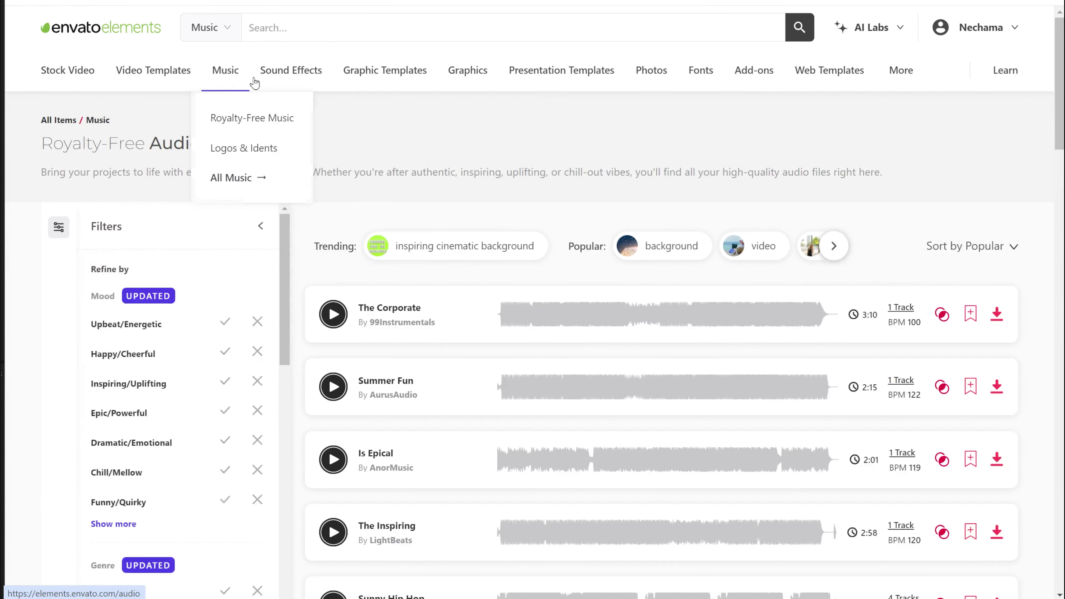
{"action": "left_click", "coordinate": [295, 76]}
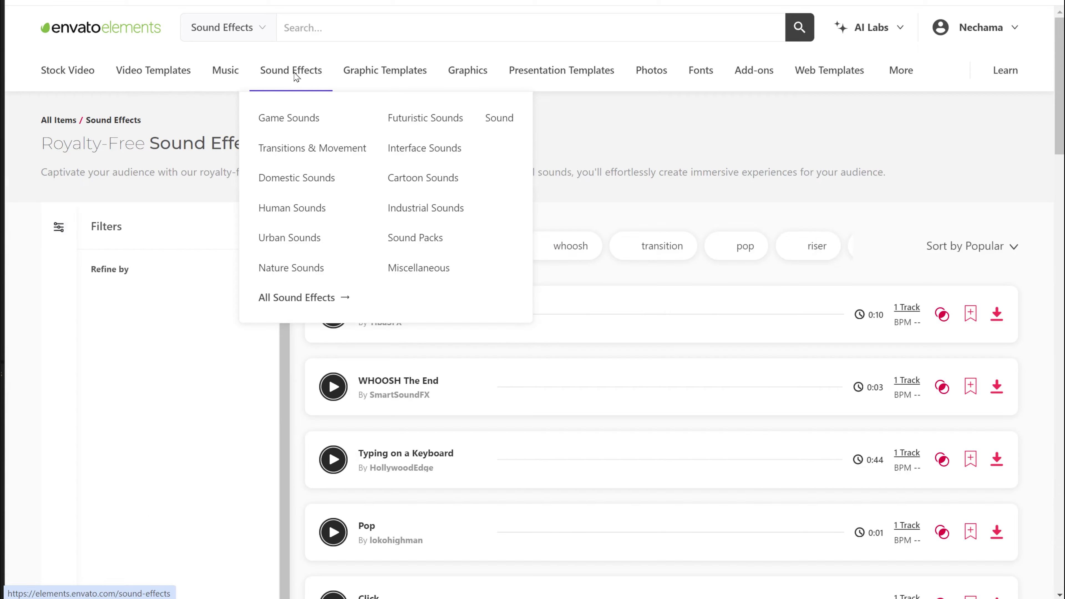
{"action": "left_click", "coordinate": [383, 76]}
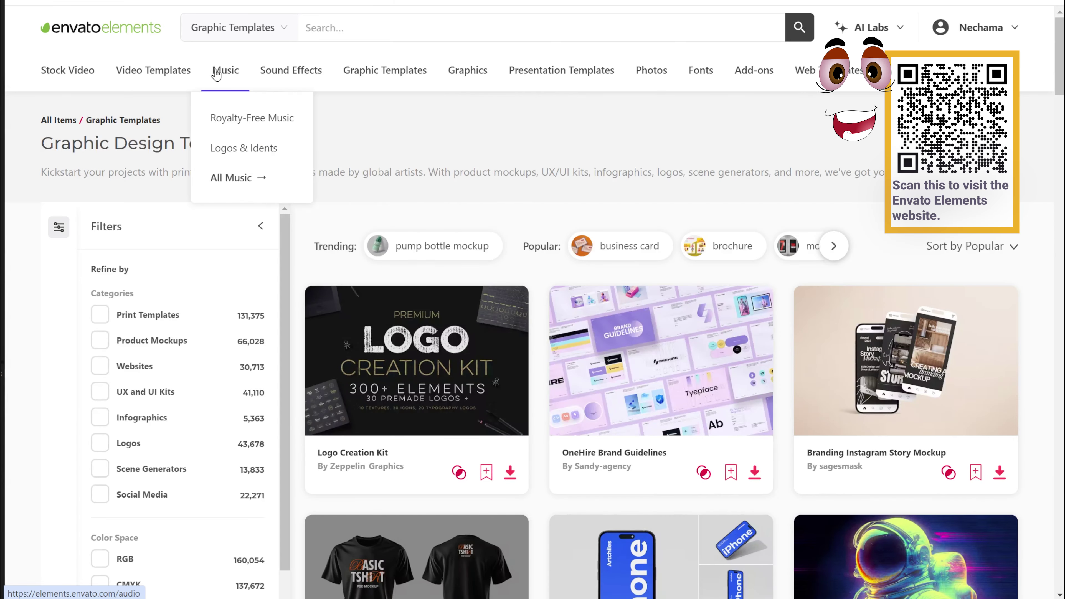
- Find inspiring cinematic background music and download the second track, licensed to the reelcraft project
{"action": "left_click", "coordinate": [216, 74]}
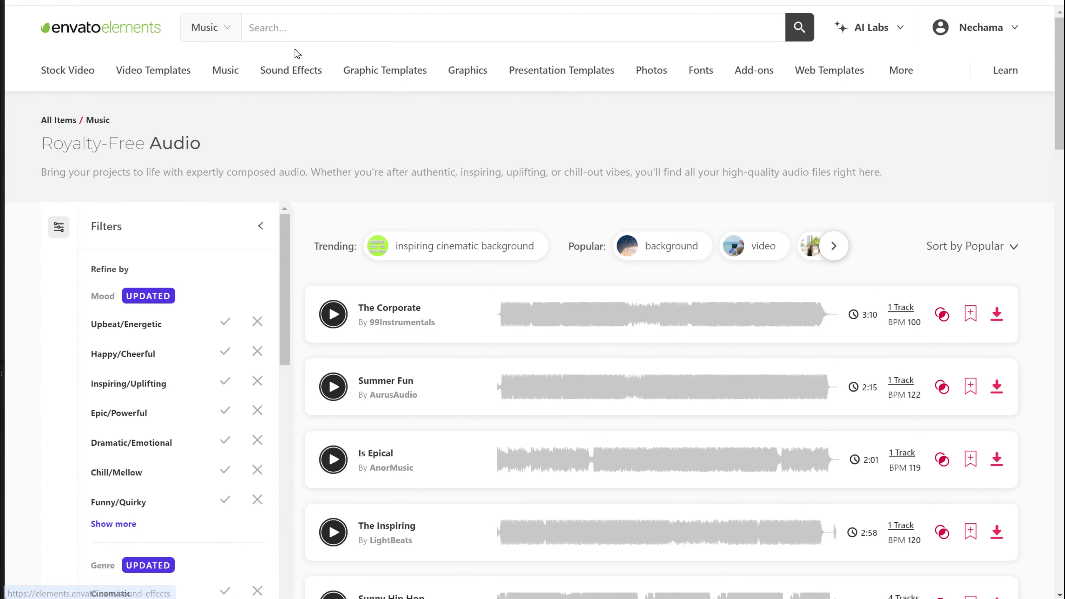
{"action": "left_click", "coordinate": [487, 254]}
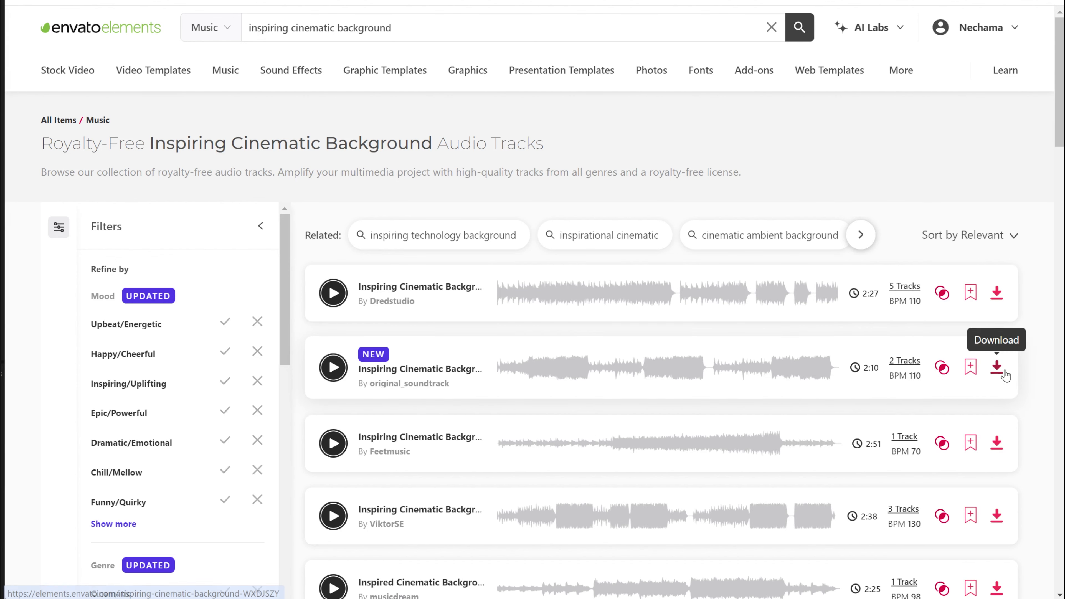
{"action": "left_click", "coordinate": [997, 368]}
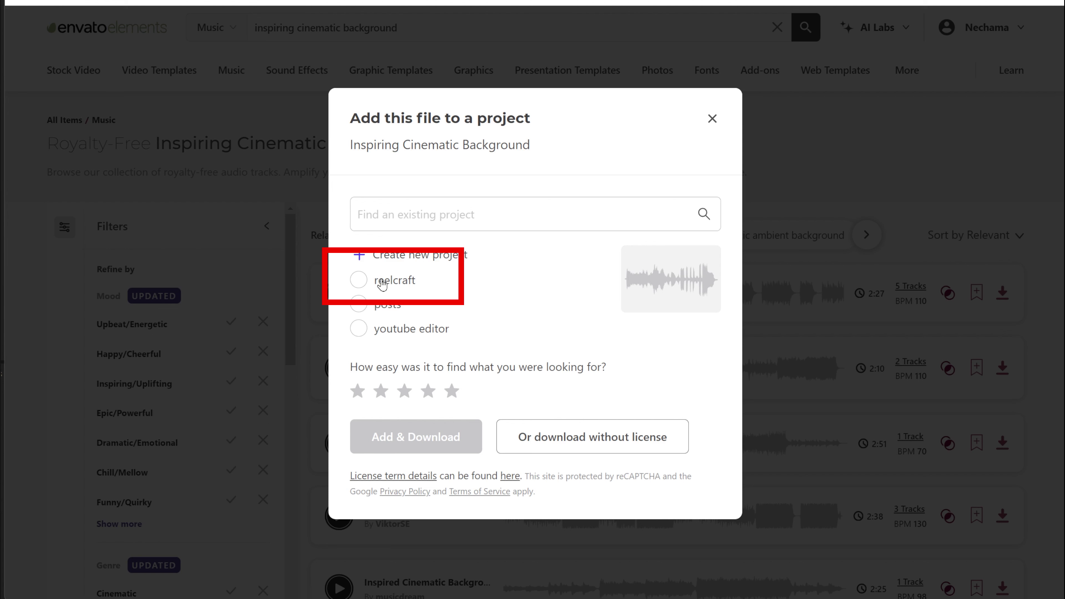
{"action": "left_click", "coordinate": [382, 287]}
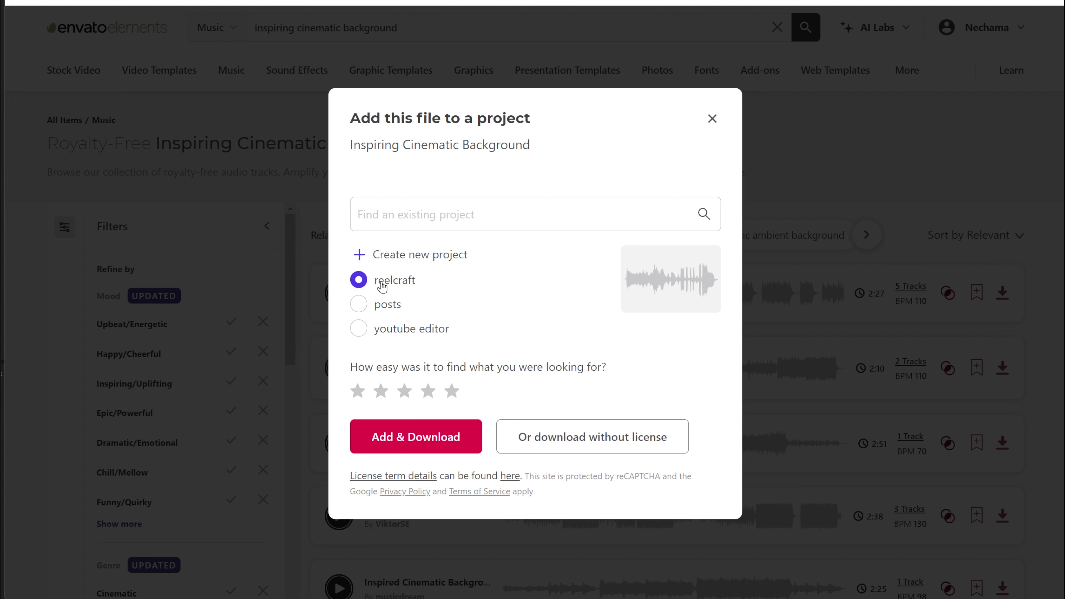
{"action": "left_click", "coordinate": [430, 437]}
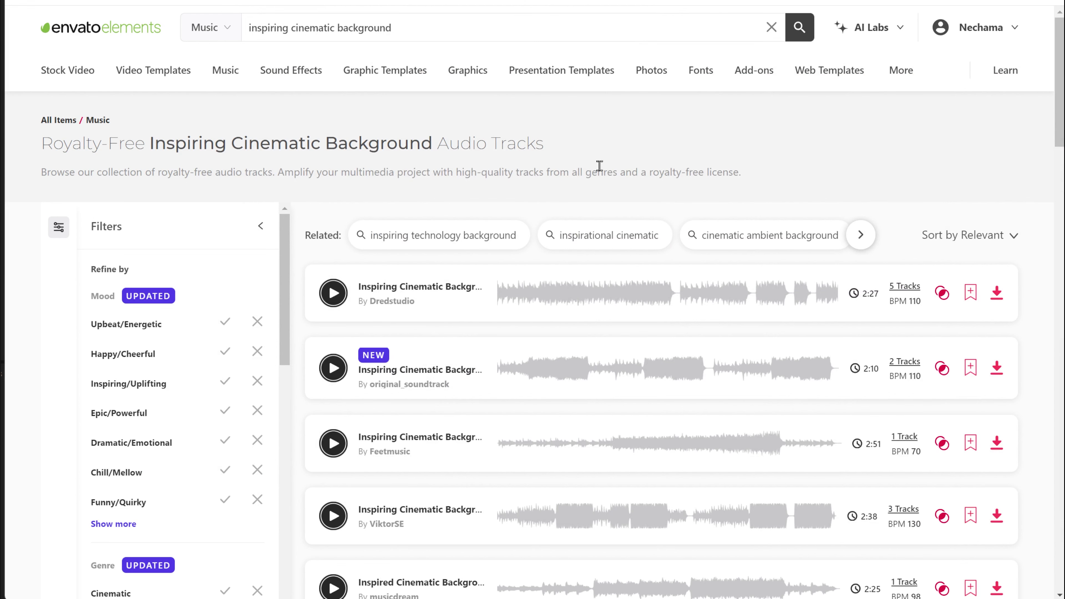
- Go to the Envato downloads list and read the license certificate in the downloaded track's folder
{"action": "left_click", "coordinate": [982, 35]}
{"action": "left_click", "coordinate": [982, 144]}
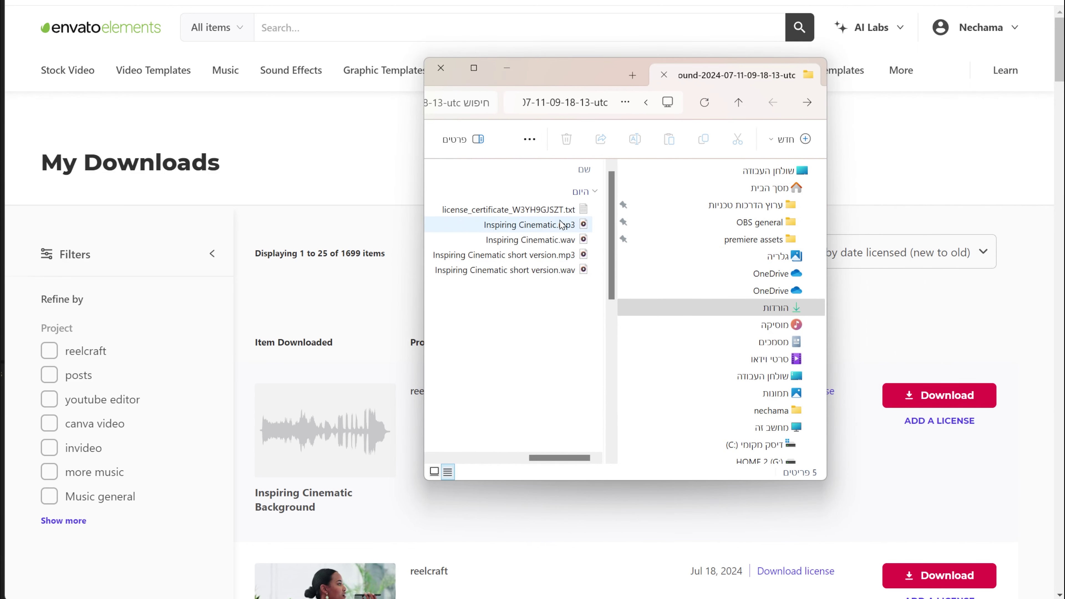
{"action": "left_click", "coordinate": [520, 210]}
{"action": "double_click", "coordinate": [520, 209]}
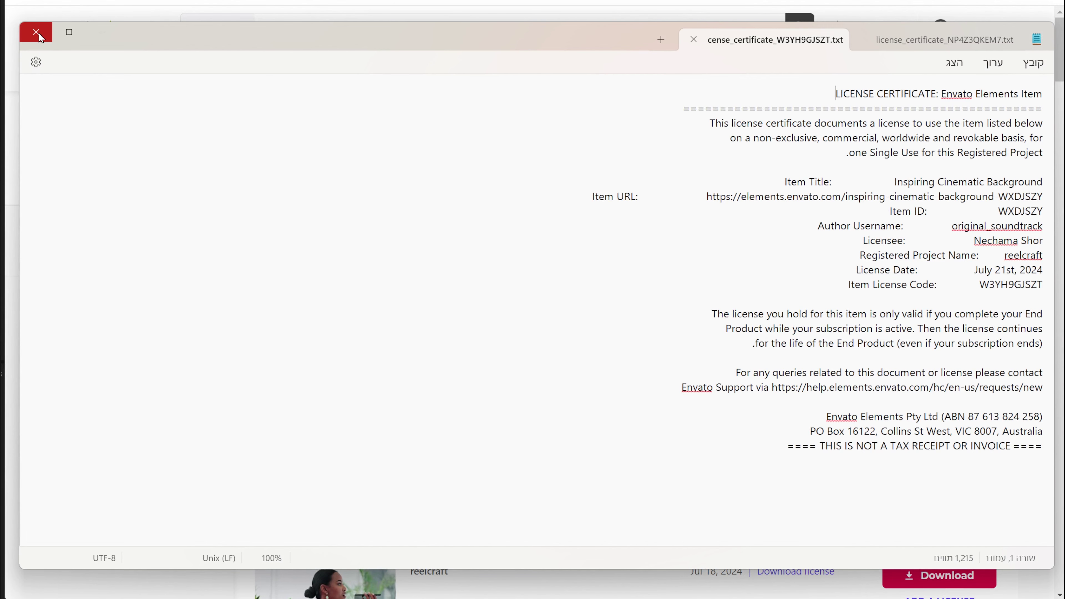
{"action": "left_click", "coordinate": [97, 32]}
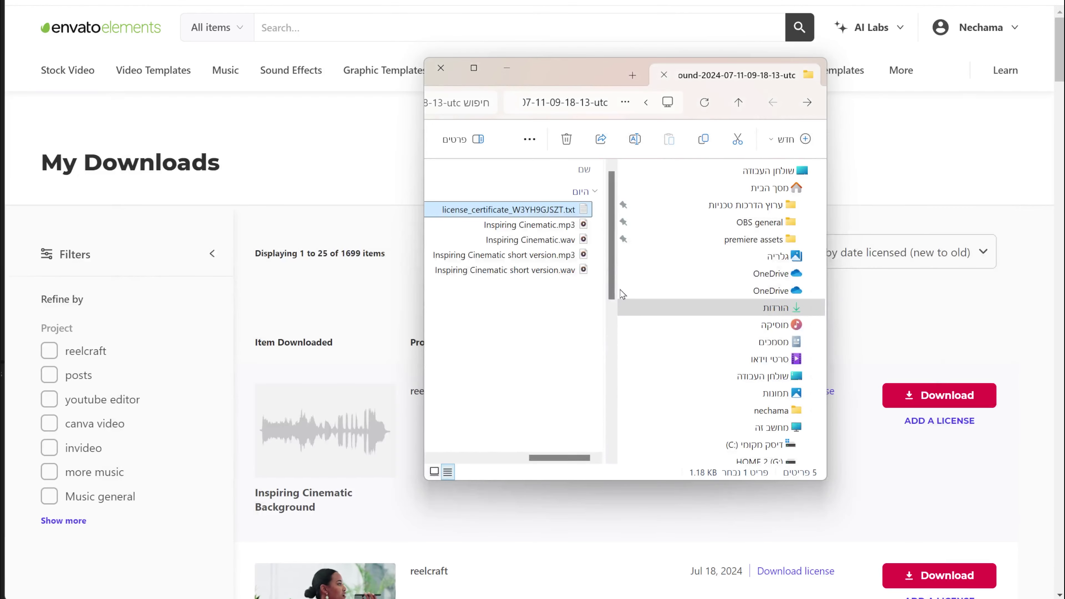
{"action": "left_click", "coordinate": [441, 68]}
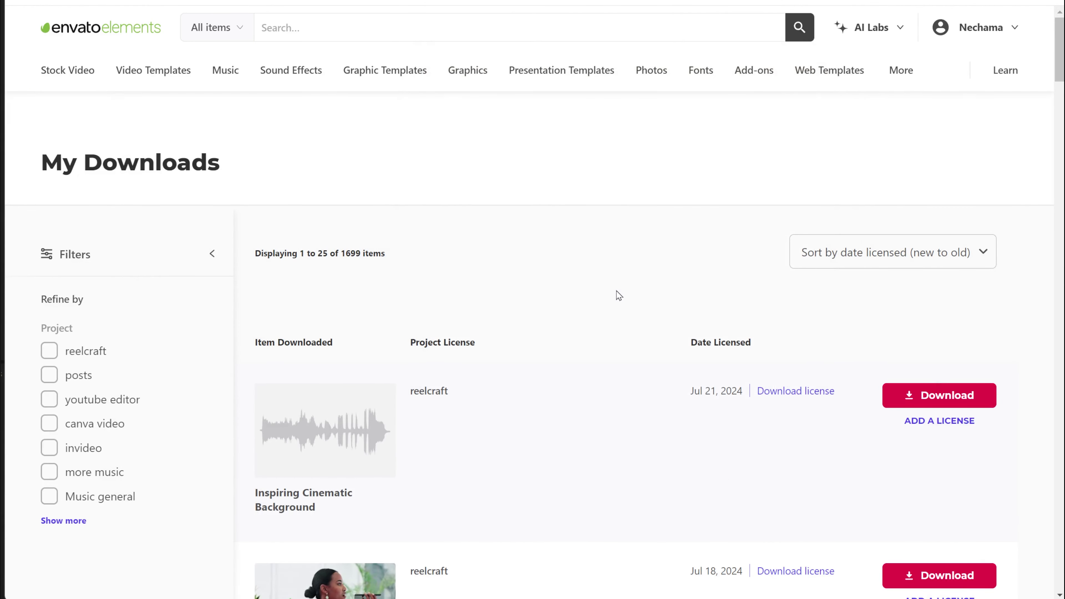
- Switch back to ReelCraft and look over the uploaded assets and the subscription profile
{"action": "left_click", "coordinate": [587, 2]}
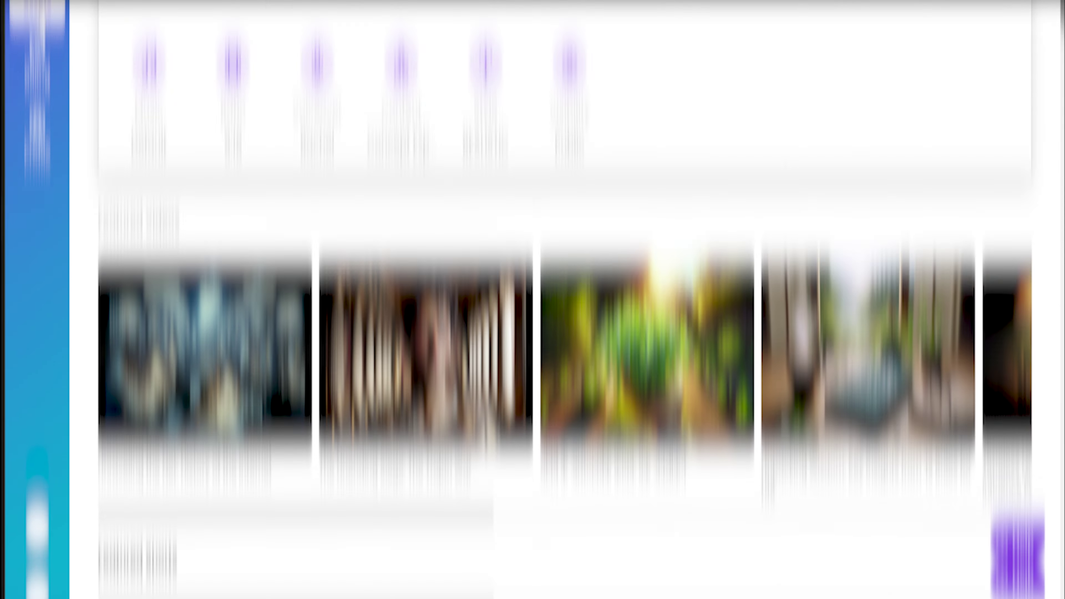
{"action": "left_click", "coordinate": [41, 251]}
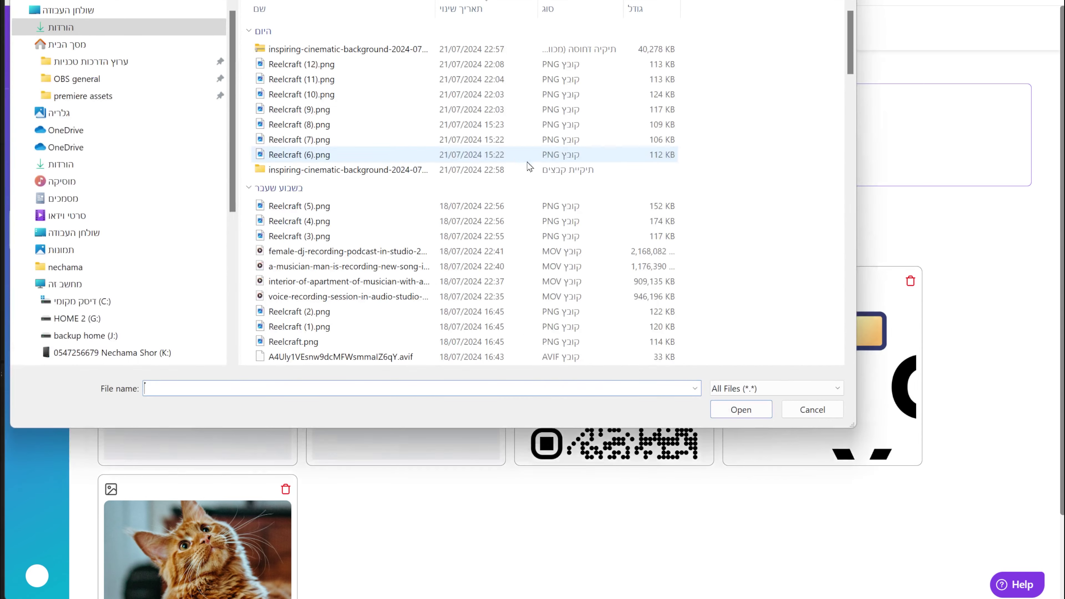
{"action": "left_click", "coordinate": [811, 409]}
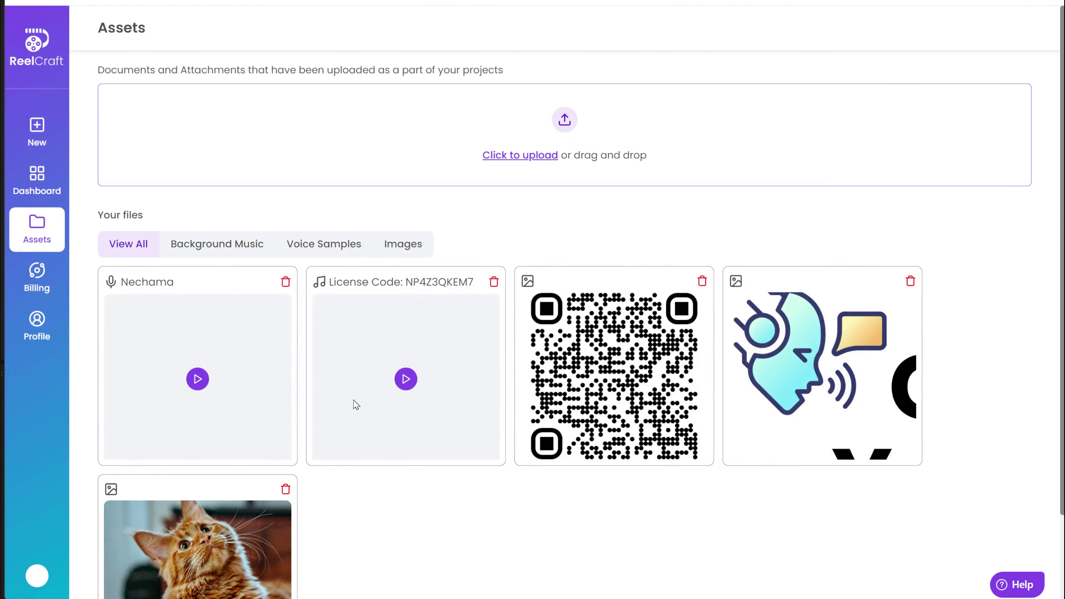
{"action": "left_click", "coordinate": [37, 346]}
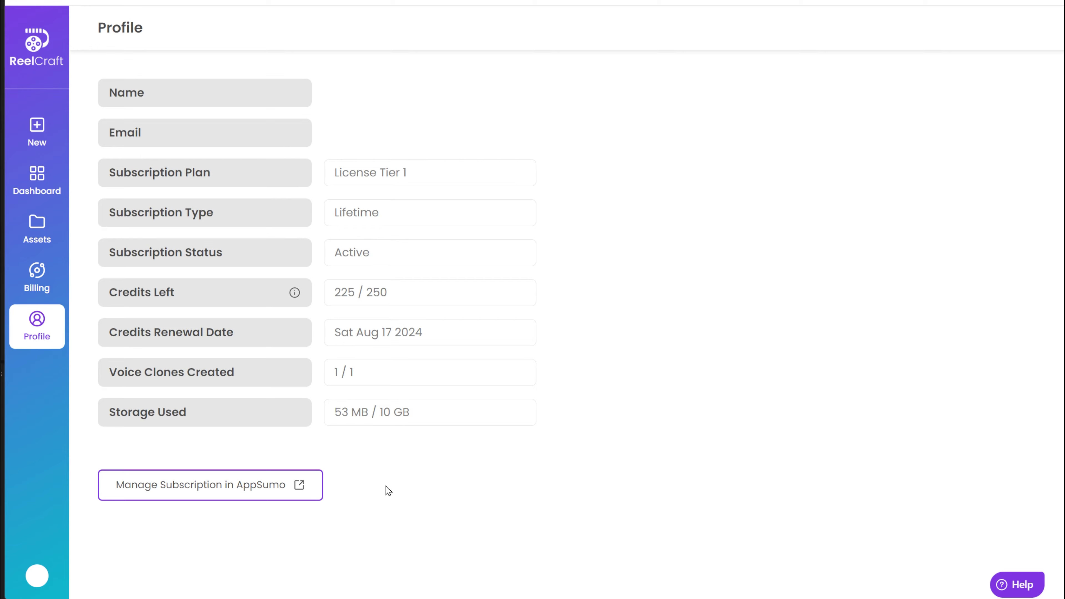
{"action": "left_click", "coordinate": [40, 250]}
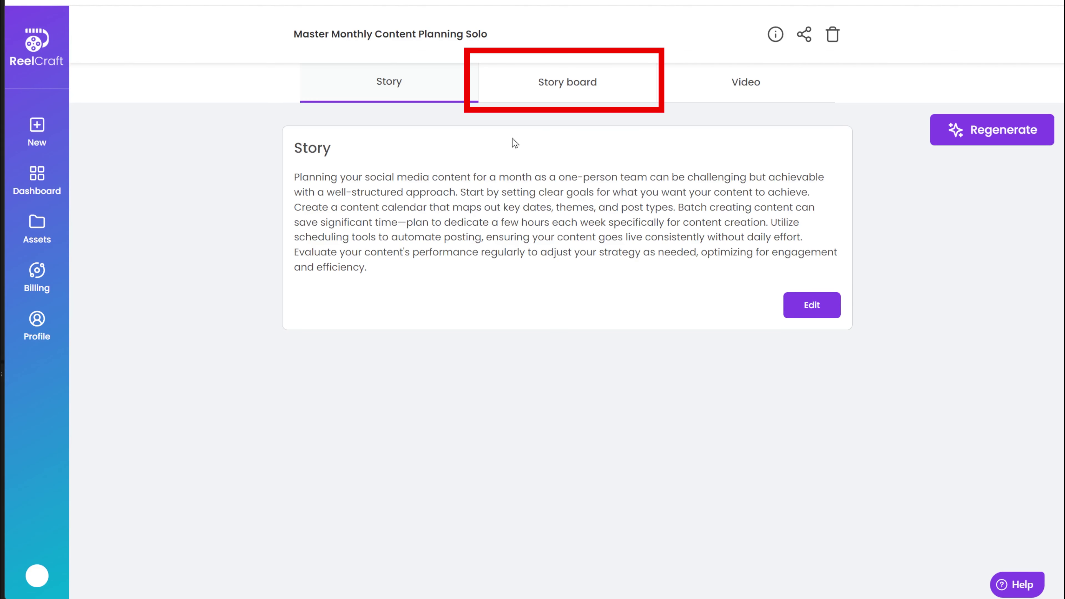
- Open the music settings from the storyboard of the Master Monthly Content Planning Solo project
{"action": "left_click", "coordinate": [576, 87]}
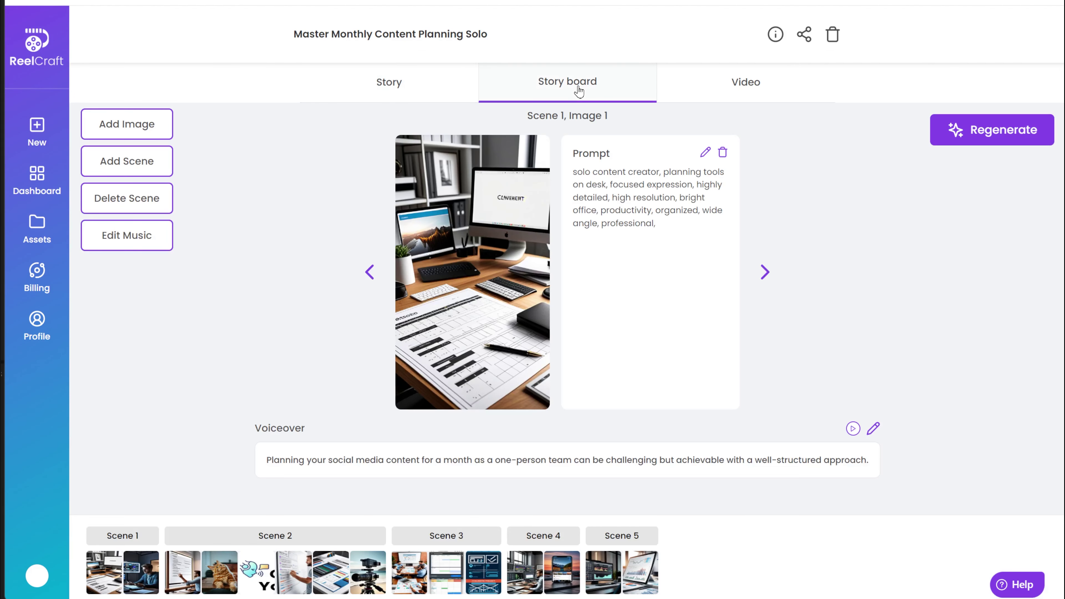
{"action": "left_click", "coordinate": [134, 241]}
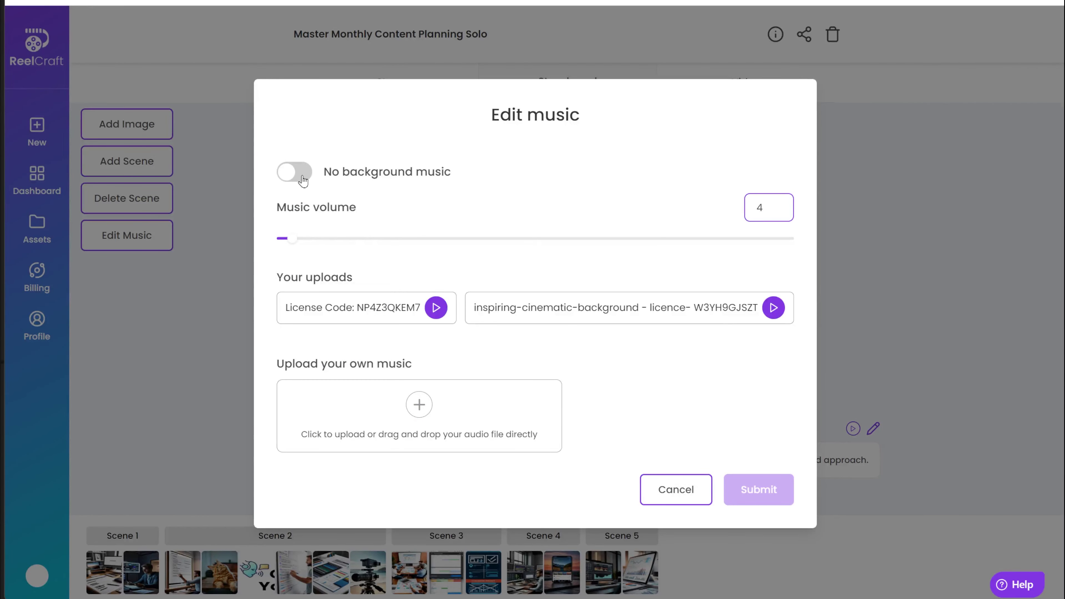
- Try turning the background music off and on, and test music volumes such as 20
{"action": "left_click", "coordinate": [295, 172]}
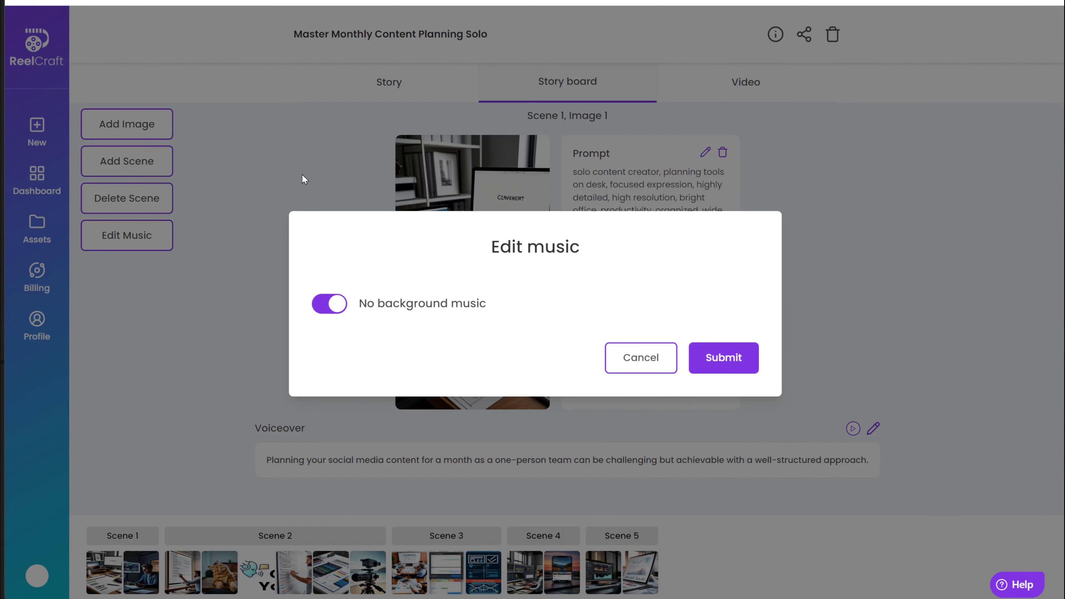
{"action": "left_click", "coordinate": [322, 308]}
{"action": "left_click_drag", "start_coordinate": [293, 240], "coordinate": [383, 246]}
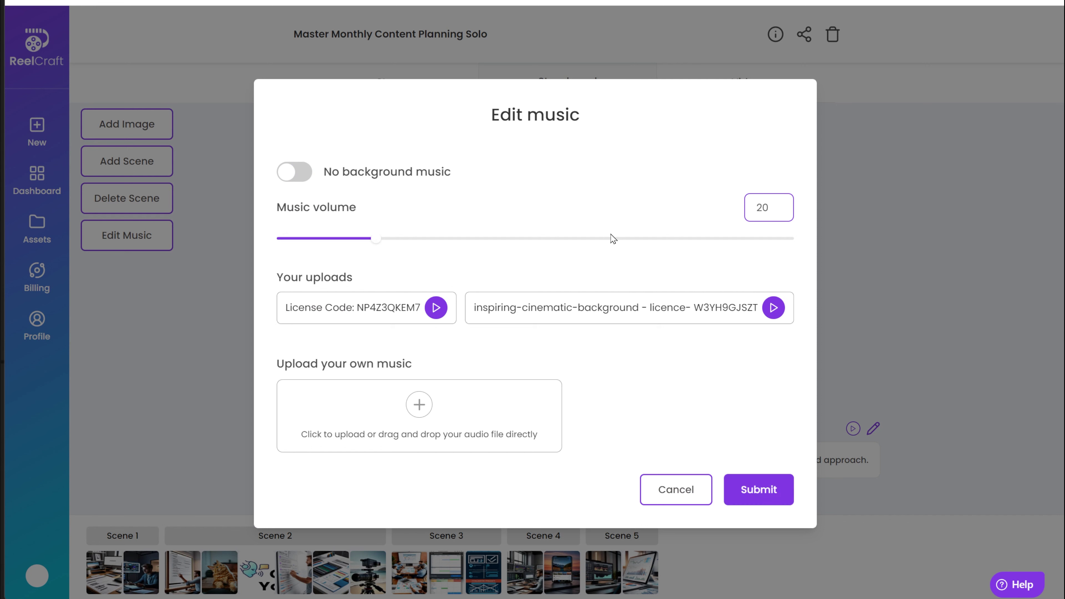
{"action": "left_click", "coordinate": [655, 239]}
{"action": "left_click", "coordinate": [287, 239]}
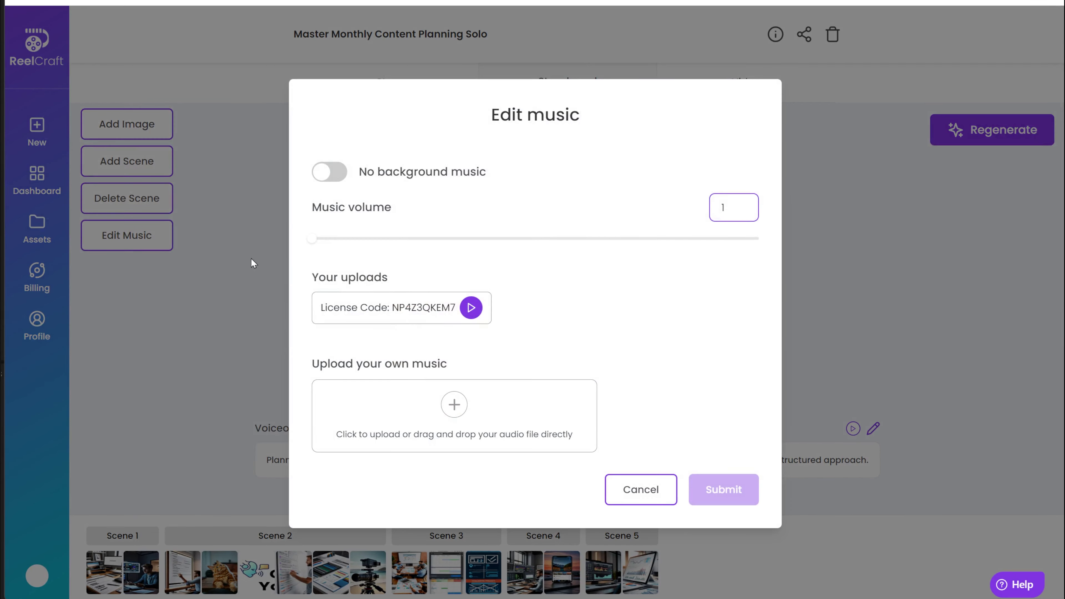
- Upload Inspiring Cinematic.mp3 from the downloaded track's folder as custom background music
{"action": "left_click", "coordinate": [451, 415]}
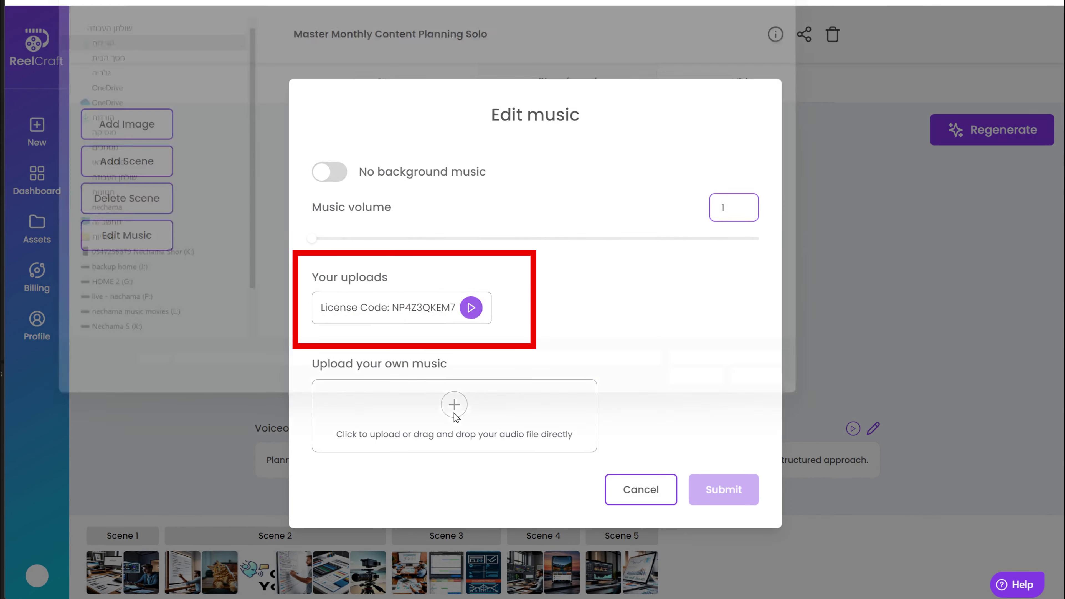
{"action": "double_click", "coordinate": [328, 170]}
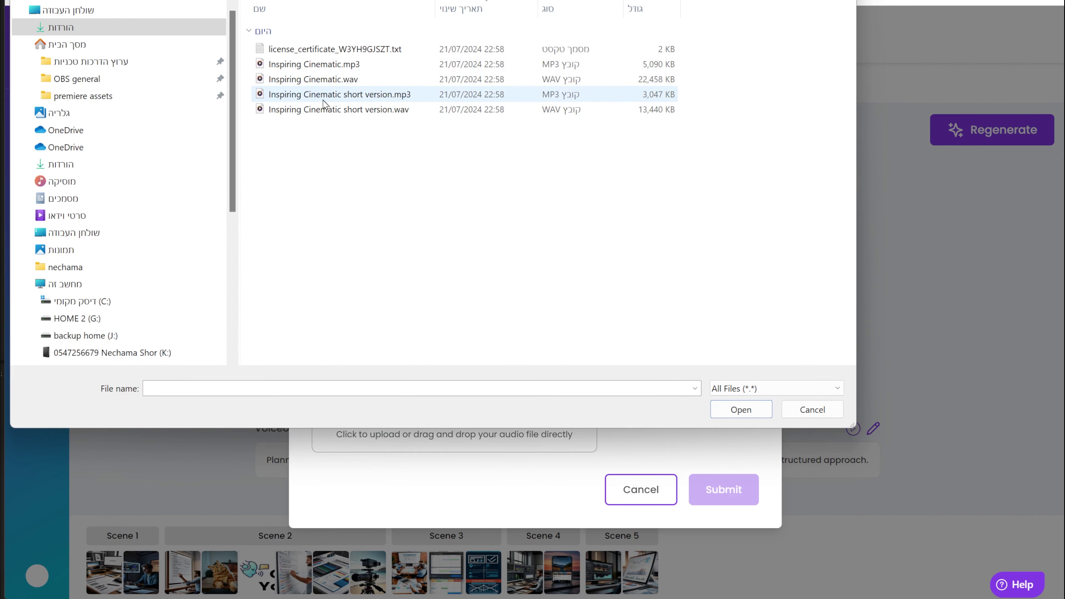
{"action": "left_click", "coordinate": [346, 65]}
{"action": "double_click", "coordinate": [346, 65]}
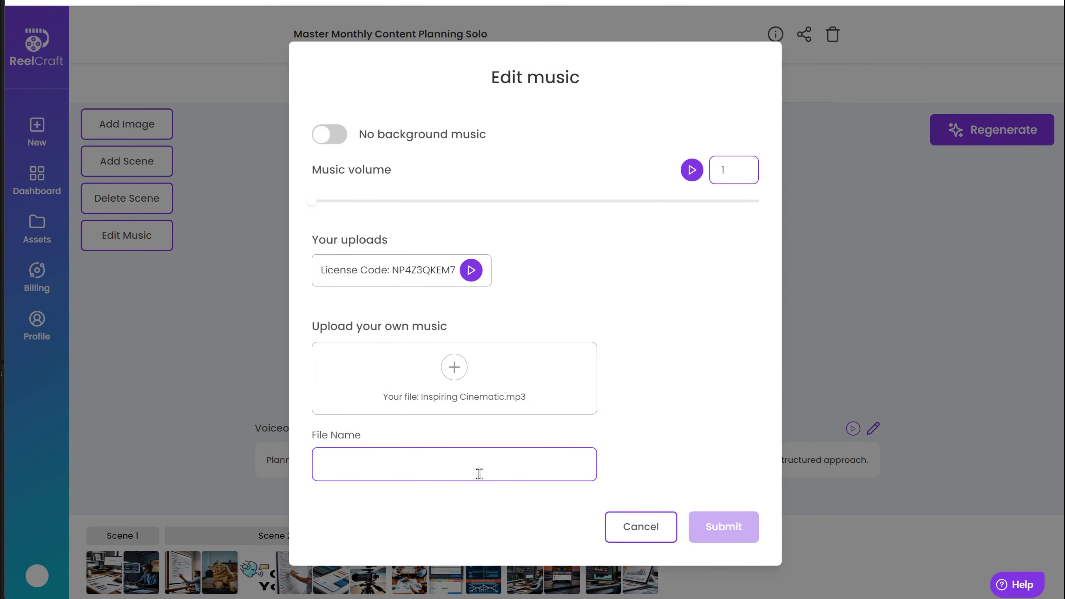
- Name the music file "inspiring-cinematic-background - licence-" plus the item license code copied from the certificate, and submit it
{"action": "left_click", "coordinate": [441, 466]}
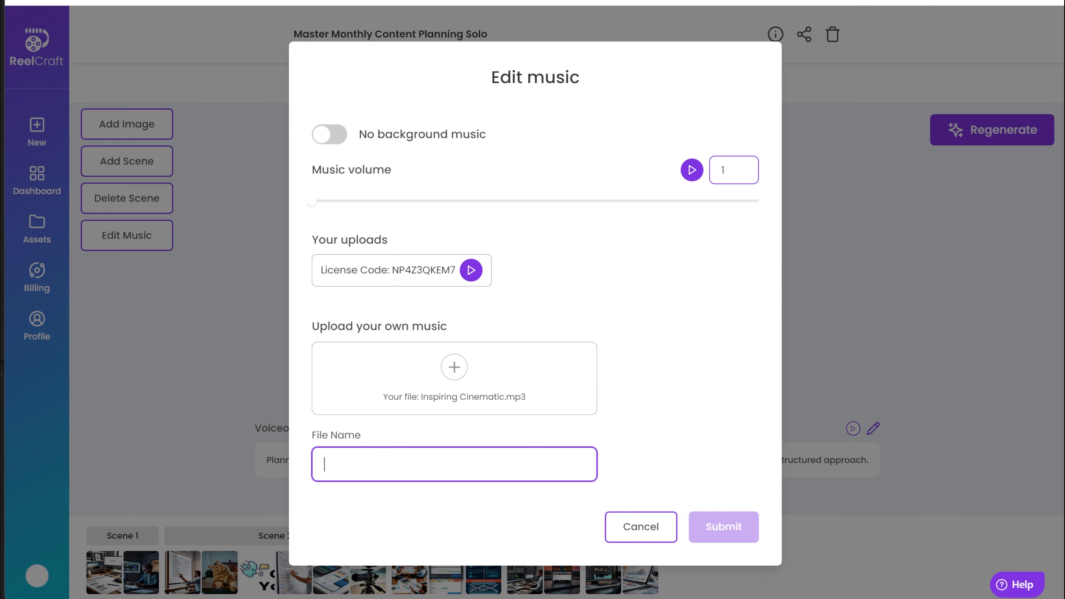
{"action": "key", "text": "alt+Tab"}
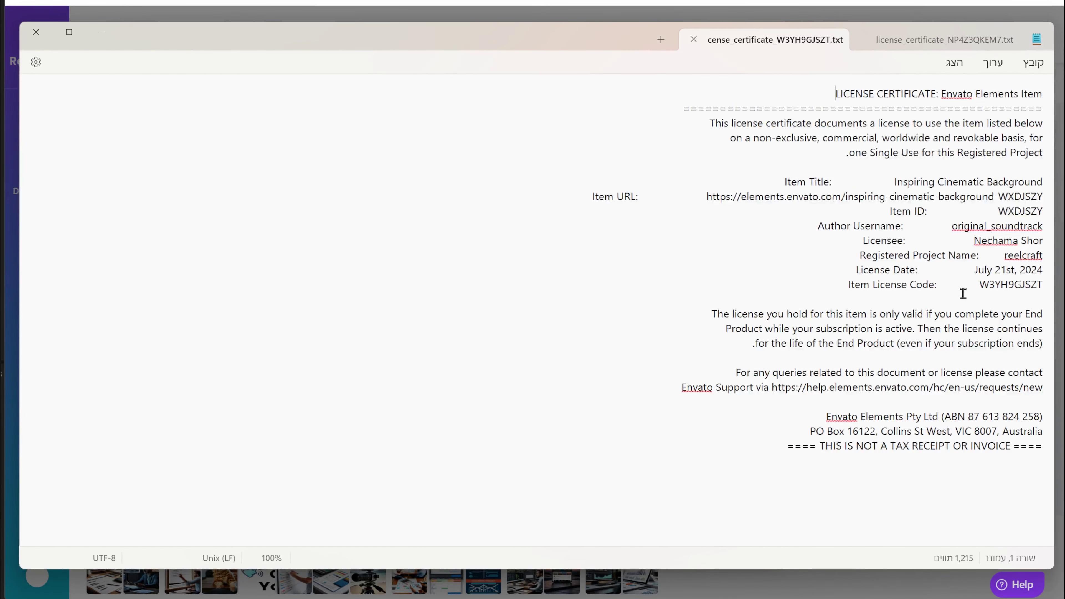
{"action": "left_click_drag", "start_coordinate": [963, 293], "coordinate": [1046, 291]}
{"action": "key", "text": "ctrl+c"}
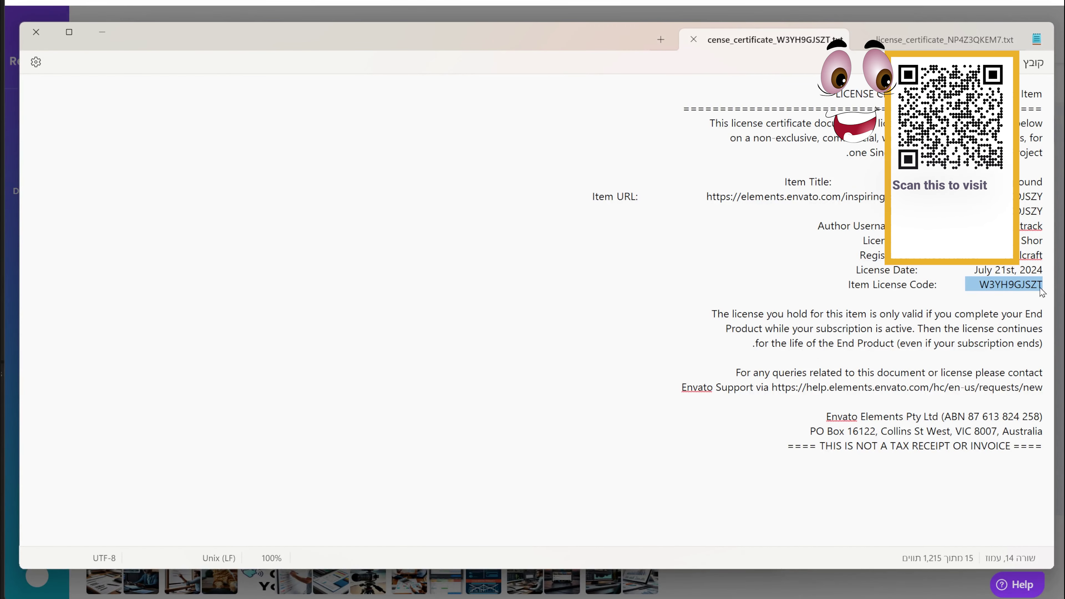
{"action": "key", "text": "alt+Tab"}
{"action": "type", "text": "-"}
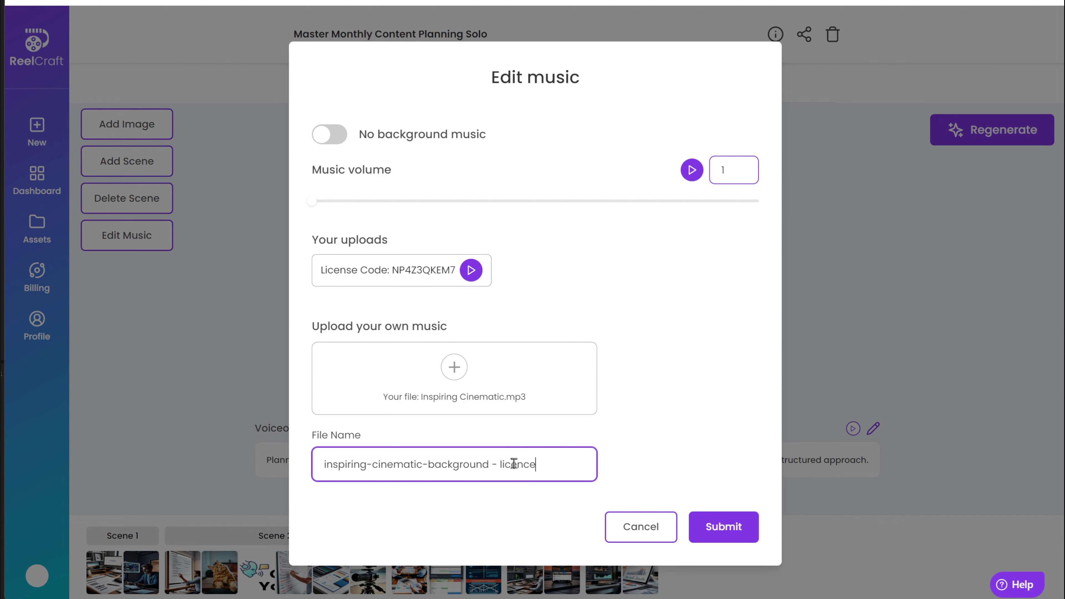
{"action": "type", "text": "licence-"}
{"action": "key", "text": "ctrl+v"}
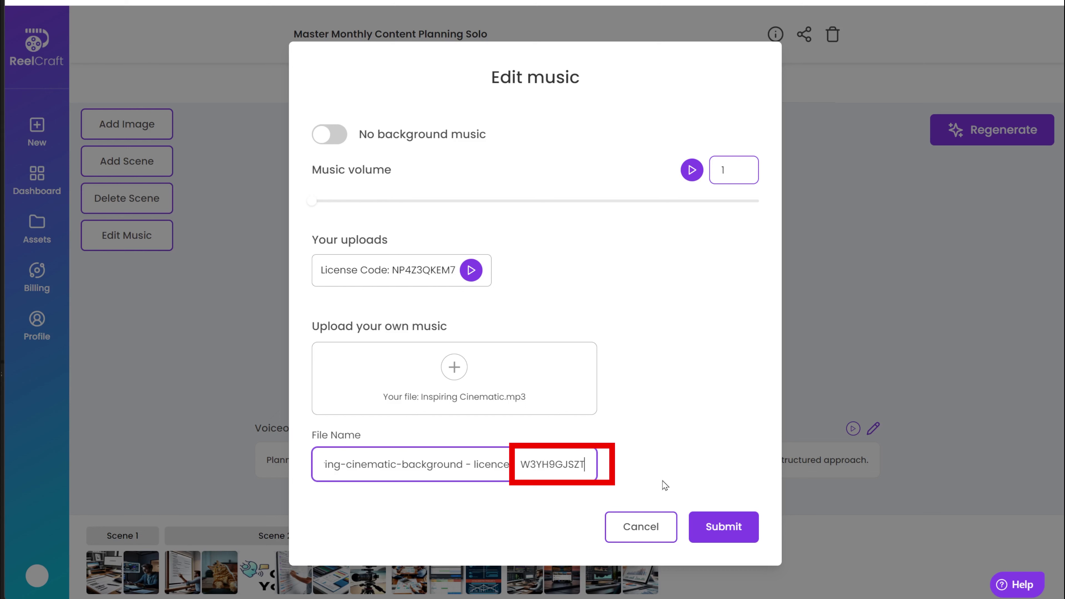
{"action": "left_click", "coordinate": [719, 529]}
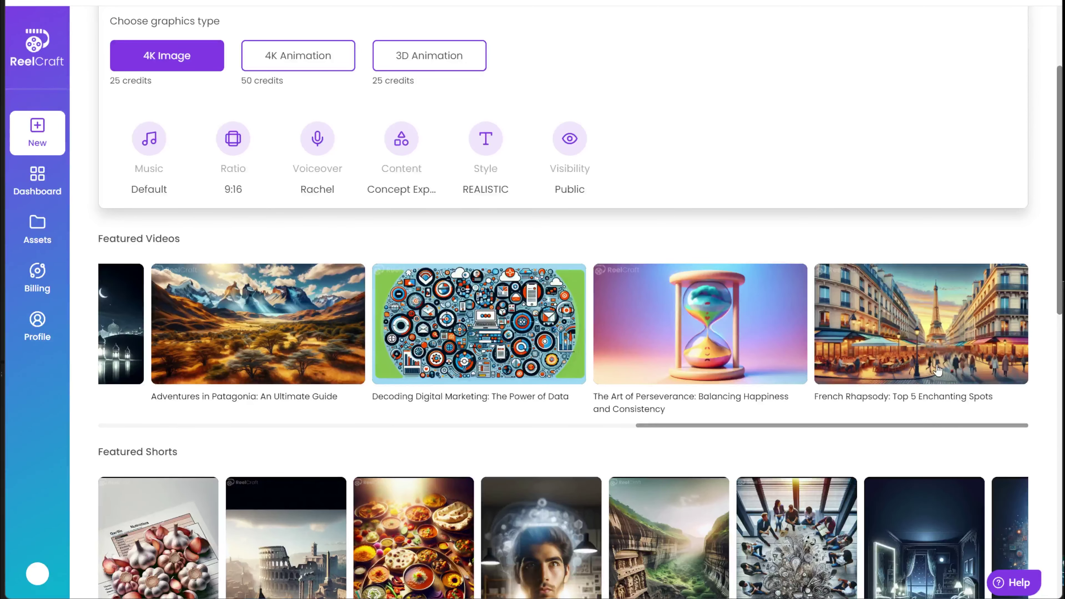
{"action": "left_click", "coordinate": [938, 371]}
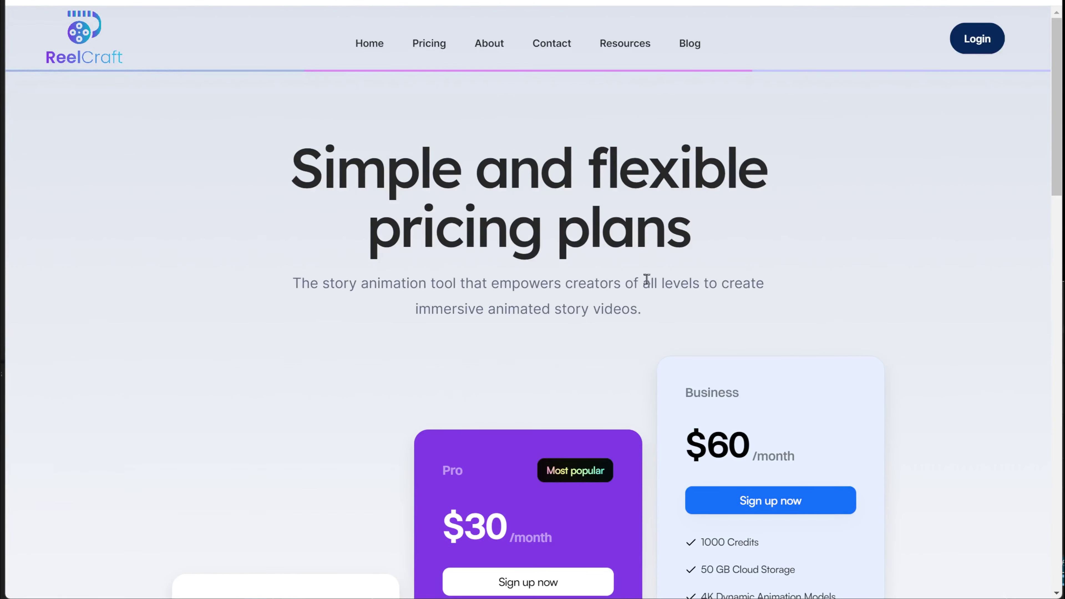
{"action": "scroll", "coordinate": [253, 370], "scroll_direction": "down", "scroll_amount": 5}
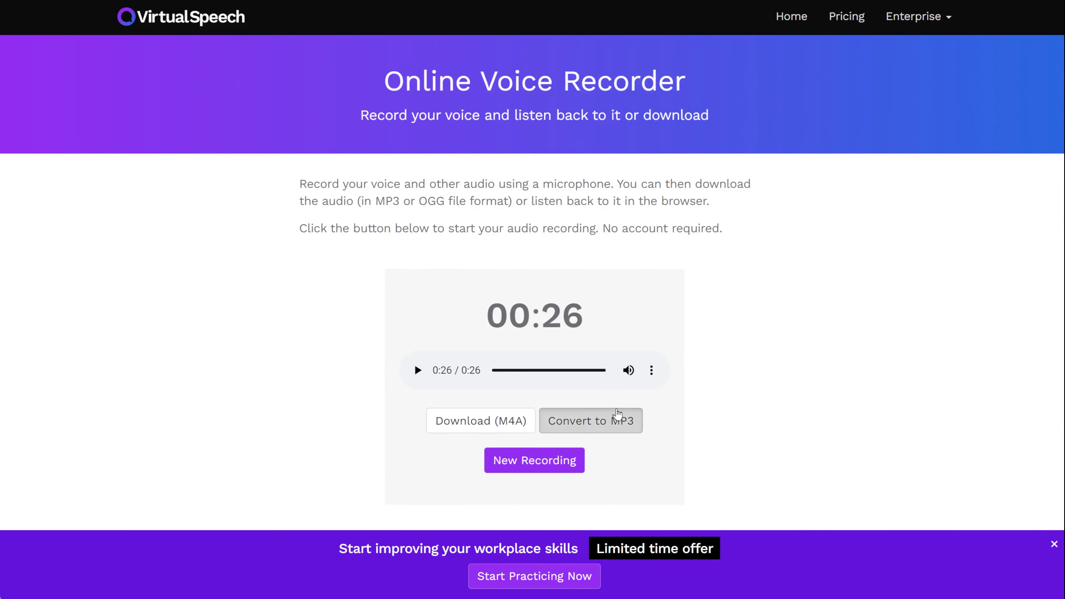
- Convert the recorded voice sample to MP3 in the VirtualSpeech online voice recorder
{"action": "left_click", "coordinate": [619, 414]}
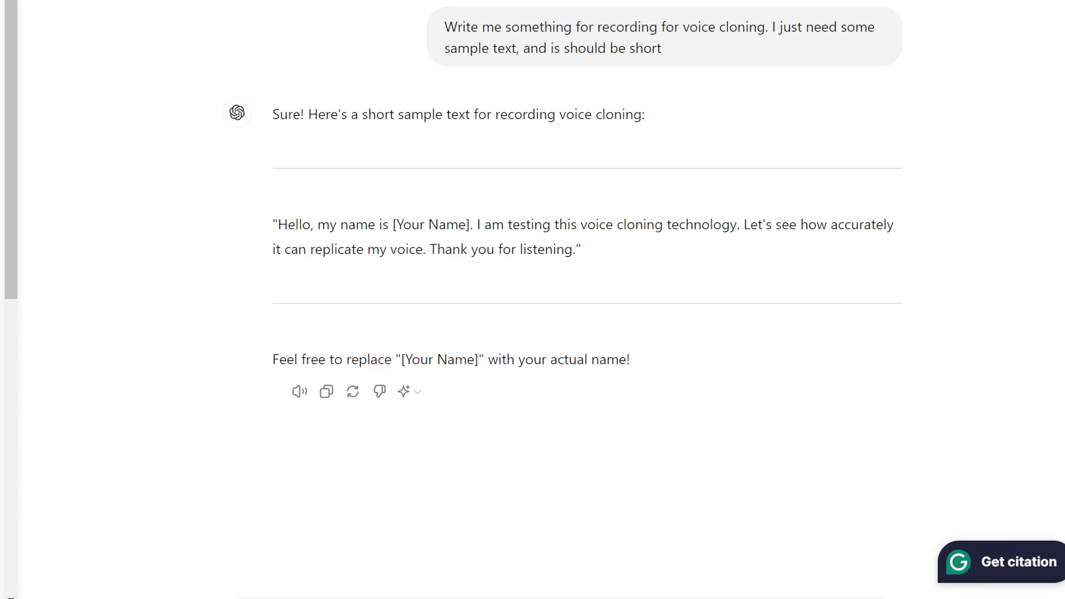
{"action": "key", "text": "Return"}
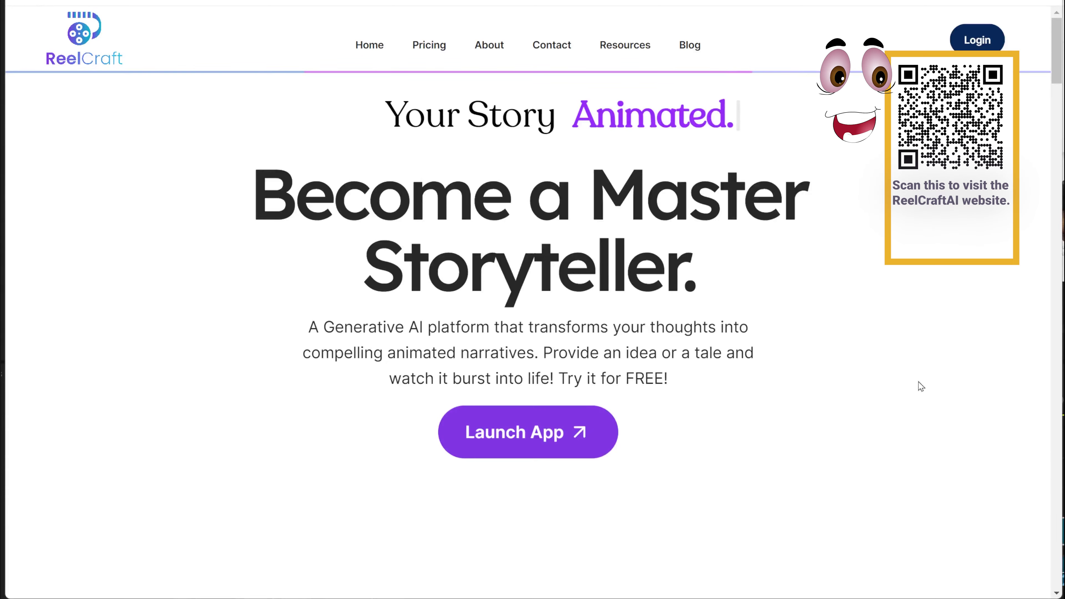
{"action": "scroll", "coordinate": [678, 446], "scroll_direction": "down", "scroll_amount": 15}
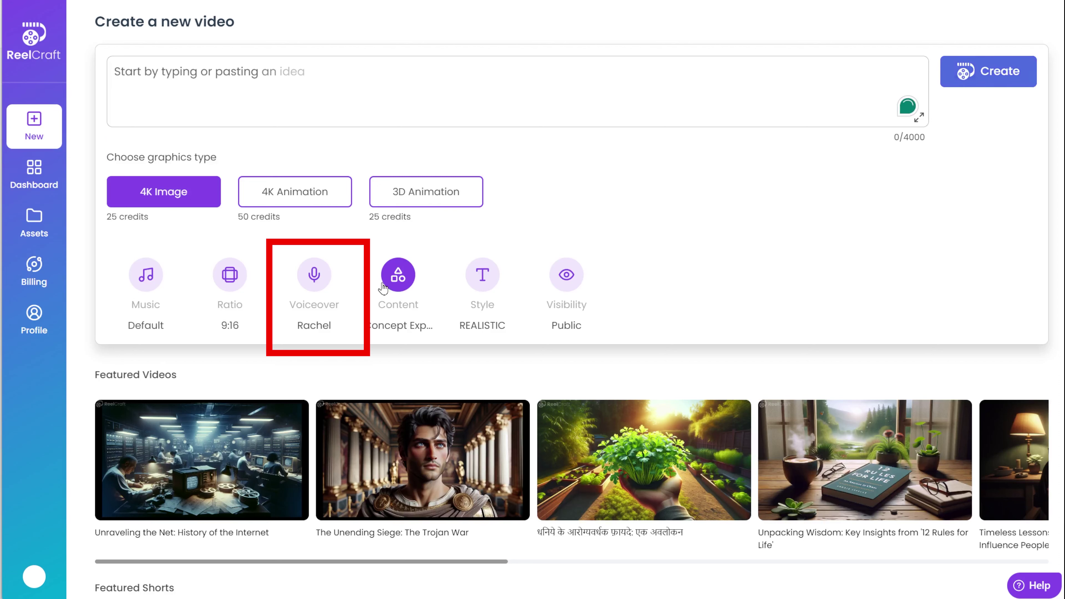
- Upload the MP3 converted by VirtualSpeech as a custom narration voice for a new ReelCraft video
{"action": "left_click", "coordinate": [314, 271]}
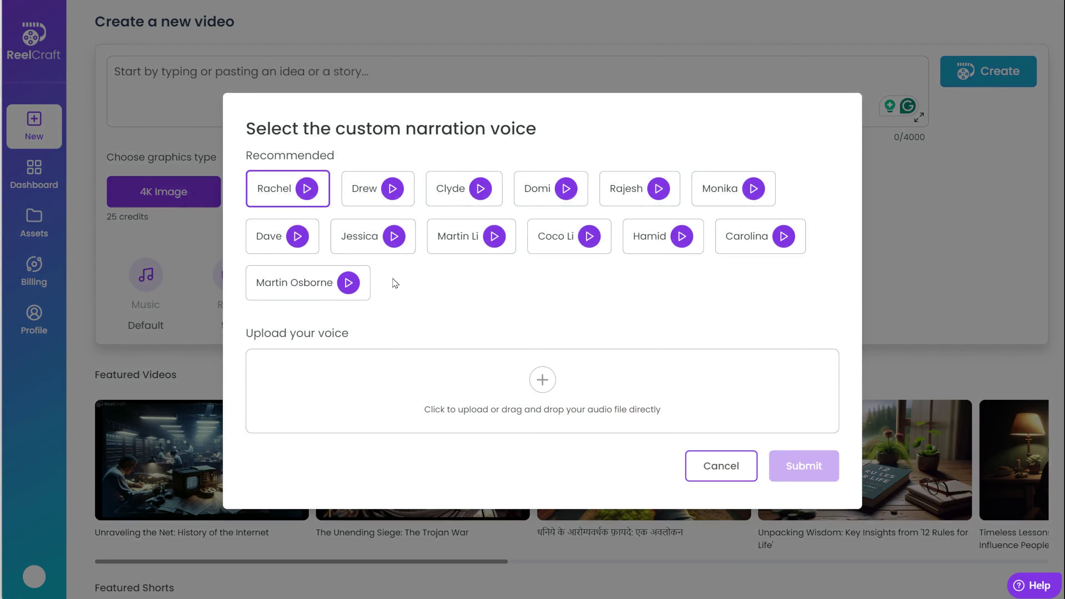
{"action": "left_click", "coordinate": [553, 388]}
{"action": "key", "text": "Return"}
- Name the uploaded voice file with the speaker's first name, submit it, and consent to voice cloning
{"action": "left_click", "coordinate": [372, 443]}
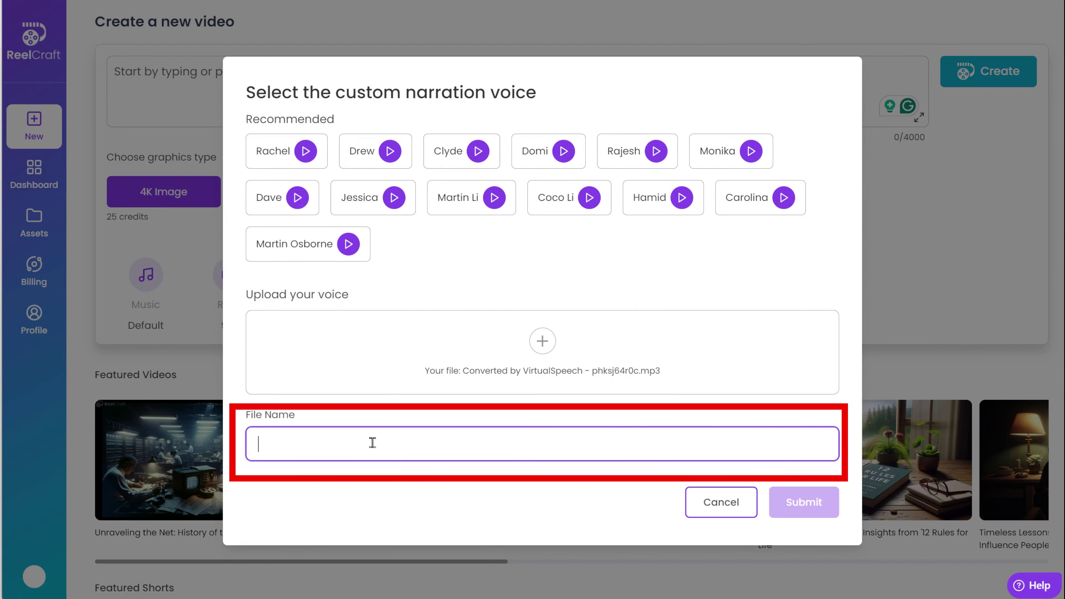
{"action": "type", "text": "Nechama"}
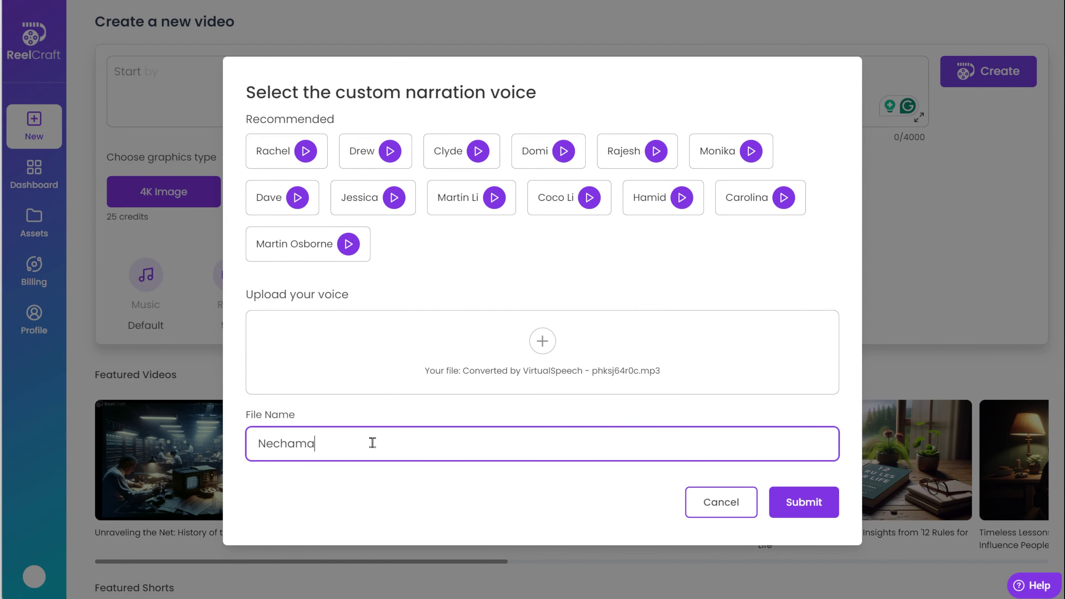
{"action": "left_click", "coordinate": [789, 503]}
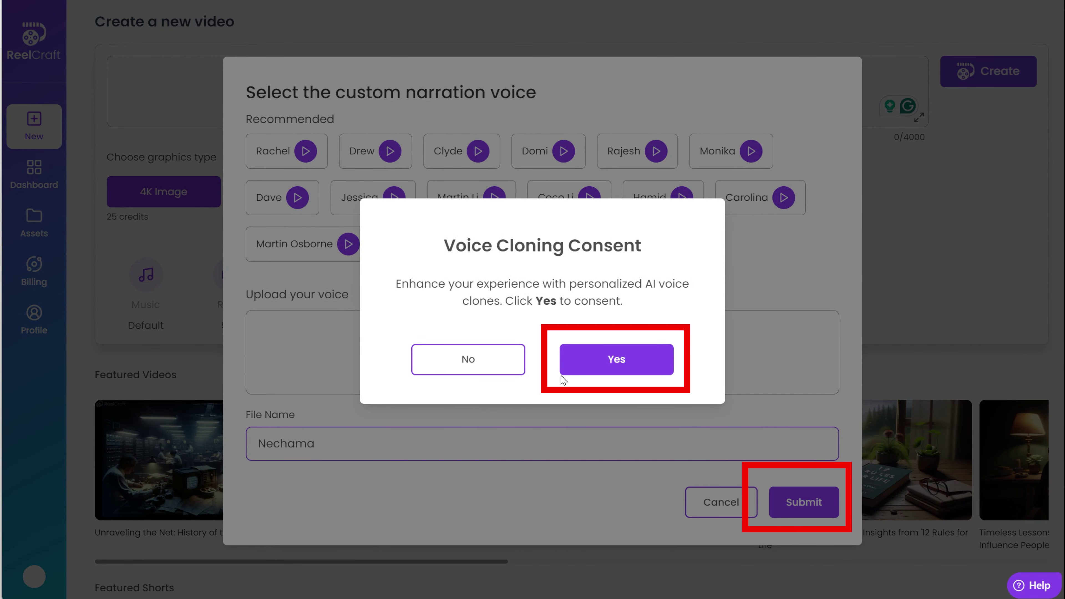
{"action": "left_click", "coordinate": [622, 372]}
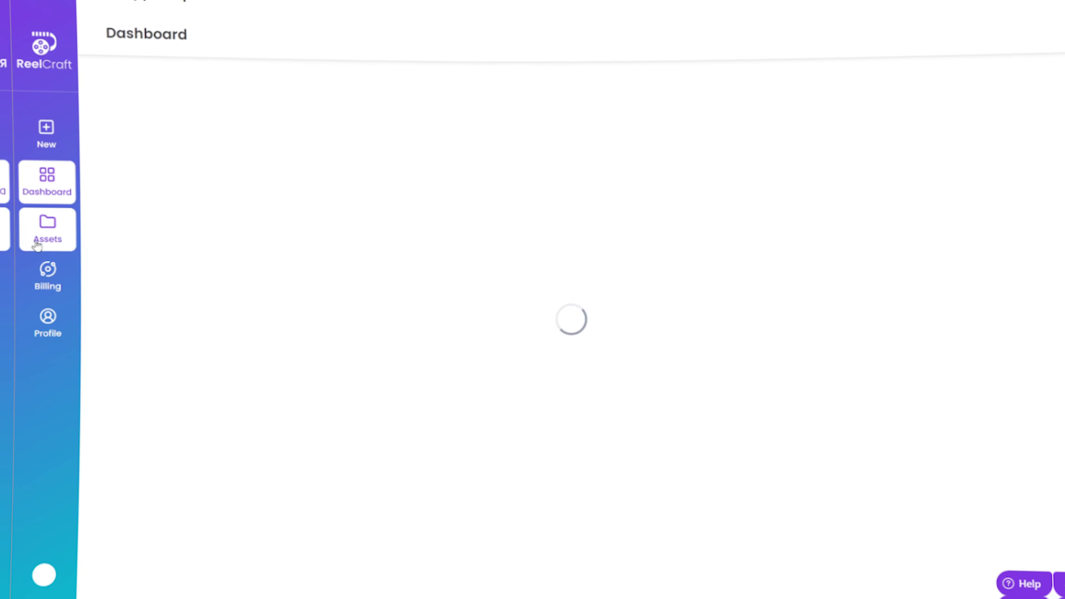
- Open the Master Monthly Content Planning Solo storyboard and the narration voice settings of the Scene 1 voiceover
{"action": "left_click", "coordinate": [436, 195]}
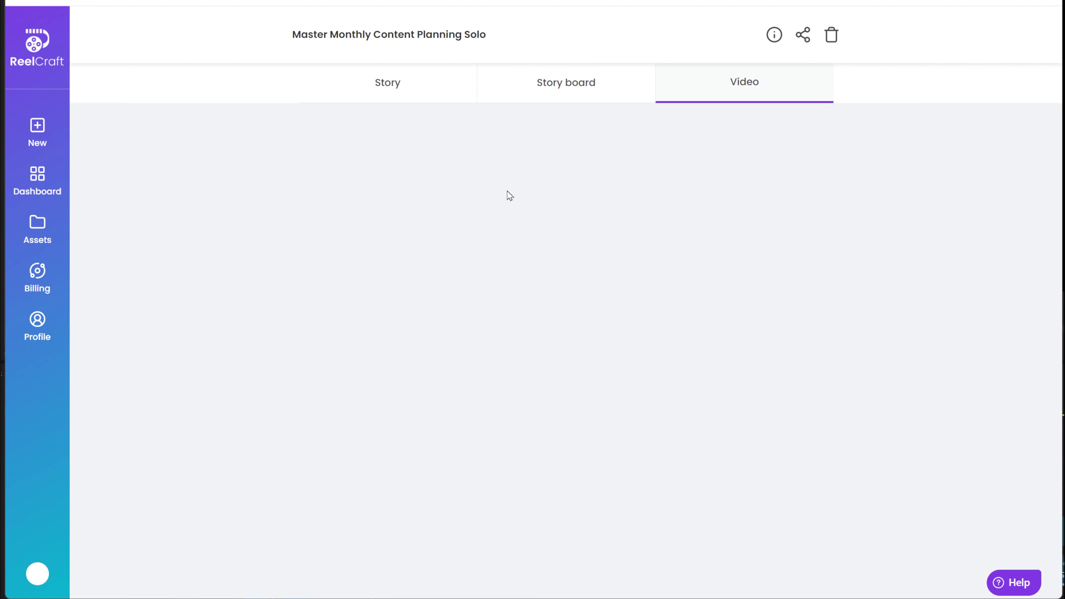
{"action": "left_click", "coordinate": [578, 96]}
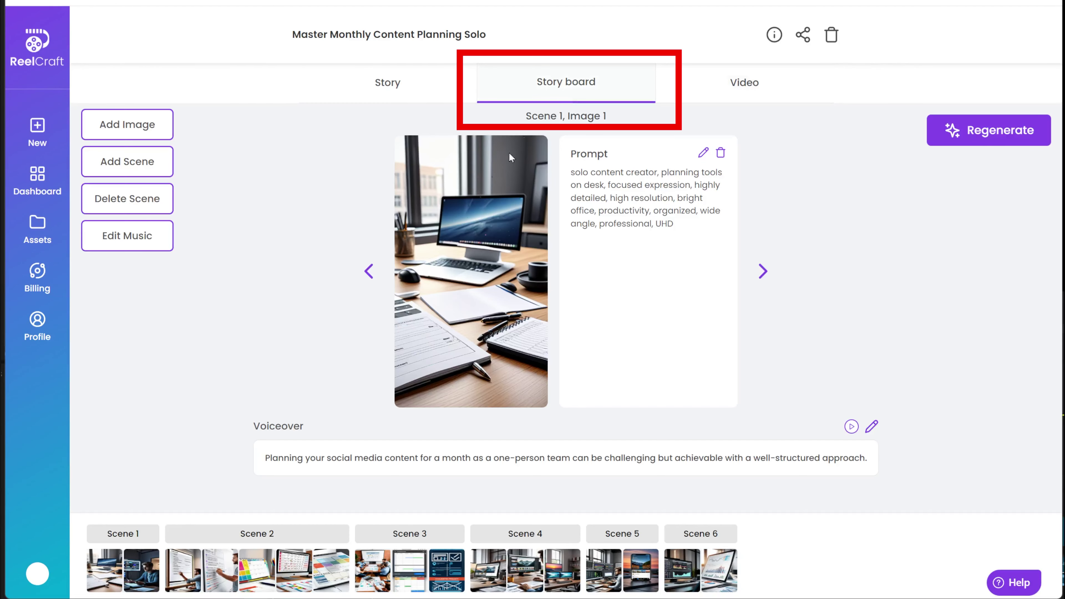
{"action": "left_click", "coordinate": [870, 429]}
{"action": "left_click", "coordinate": [831, 460]}
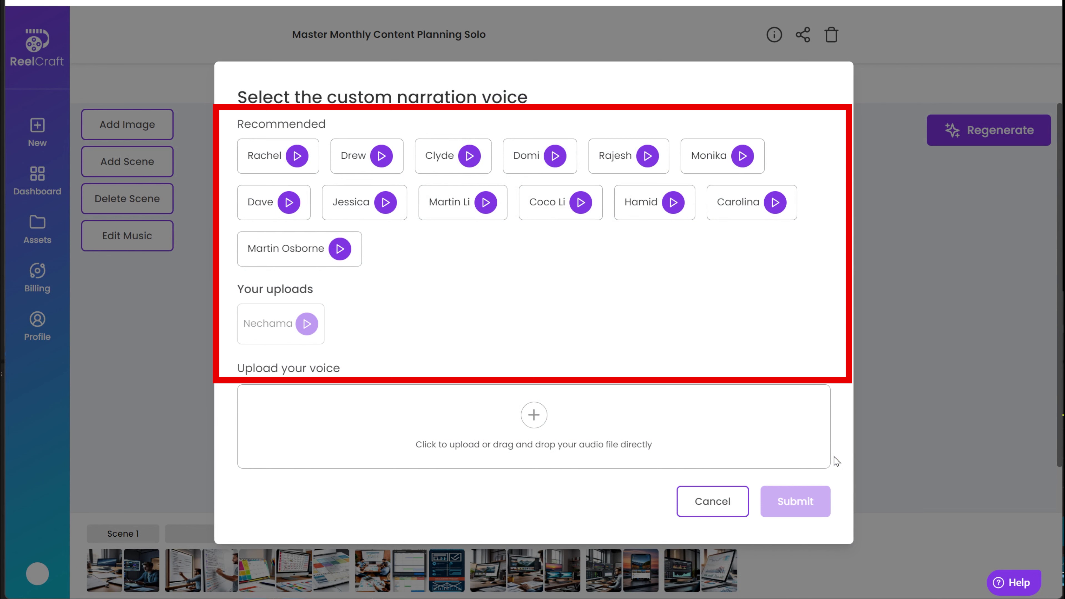
- Try narration voices such as Coco Li, Drew and Rachel for the Scene 1 voiceover, and cancel the voice and voiceover edits
{"action": "left_click", "coordinate": [450, 209]}
{"action": "left_click", "coordinate": [544, 205]}
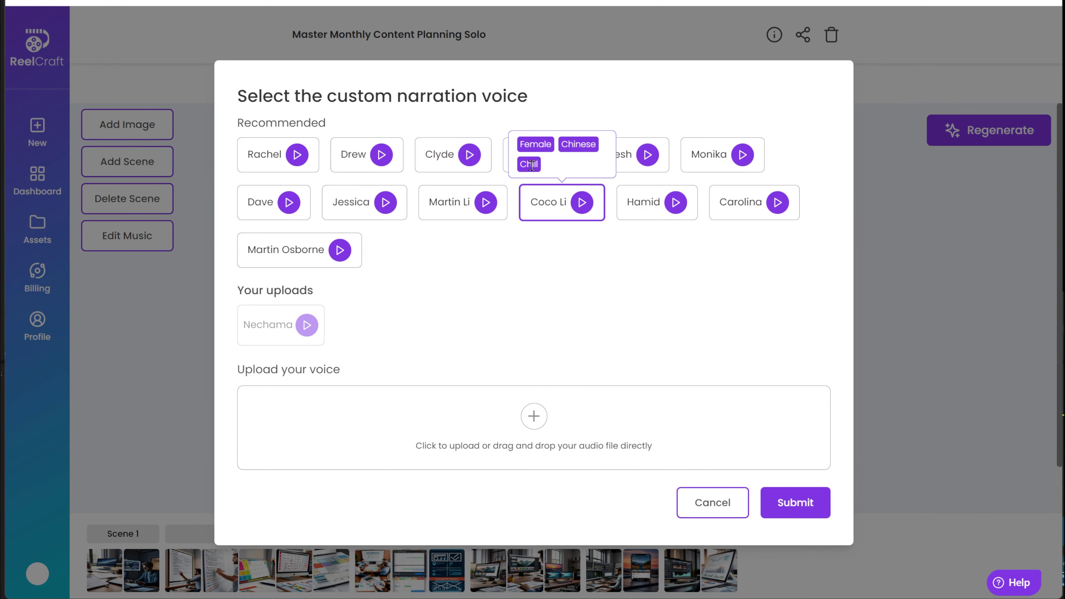
{"action": "left_click", "coordinate": [351, 163]}
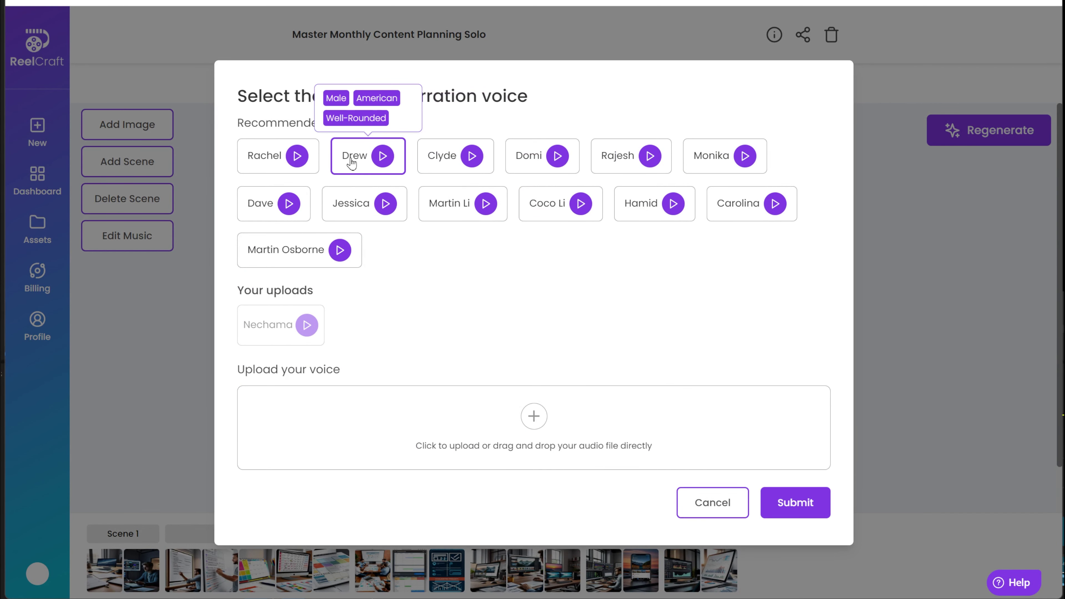
{"action": "left_click", "coordinate": [268, 162]}
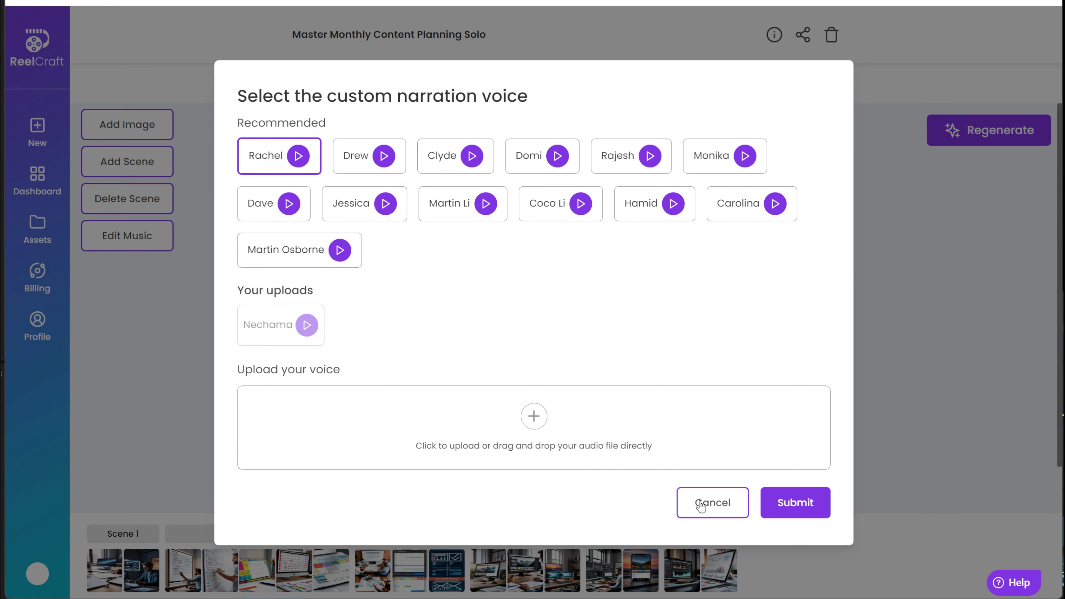
{"action": "left_click", "coordinate": [712, 503]}
{"action": "scroll", "coordinate": [973, 453], "scroll_direction": "down", "scroll_amount": 2}
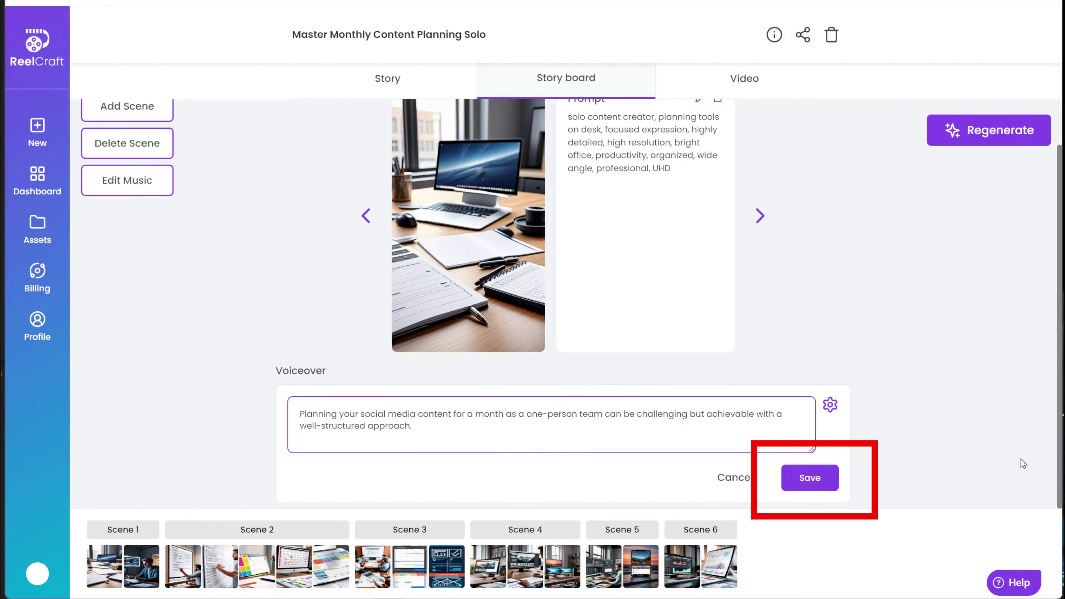
{"action": "left_click", "coordinate": [801, 482]}
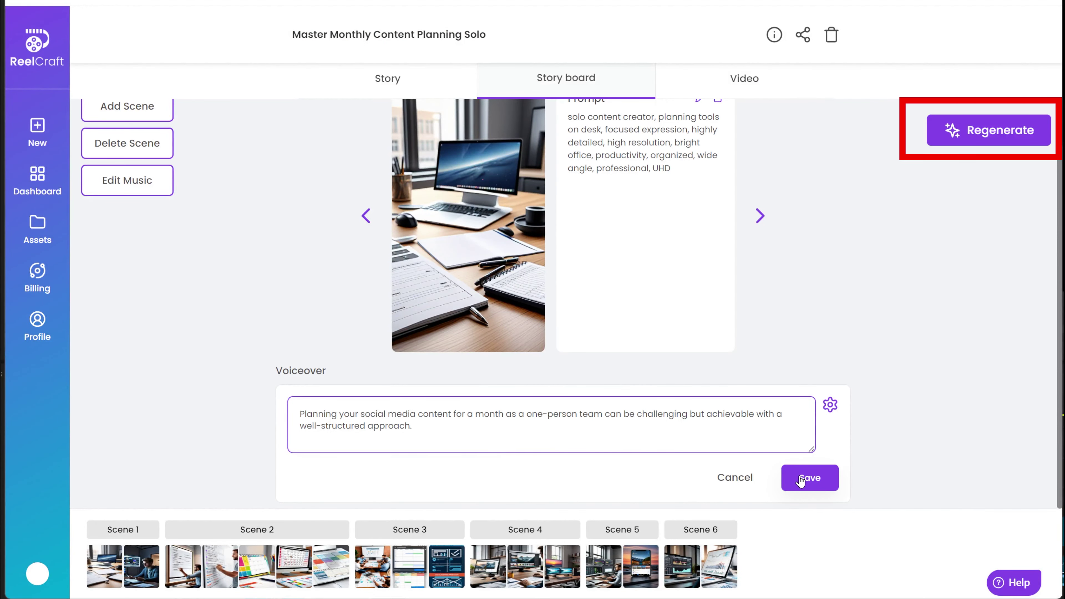
{"action": "left_click", "coordinate": [757, 481]}
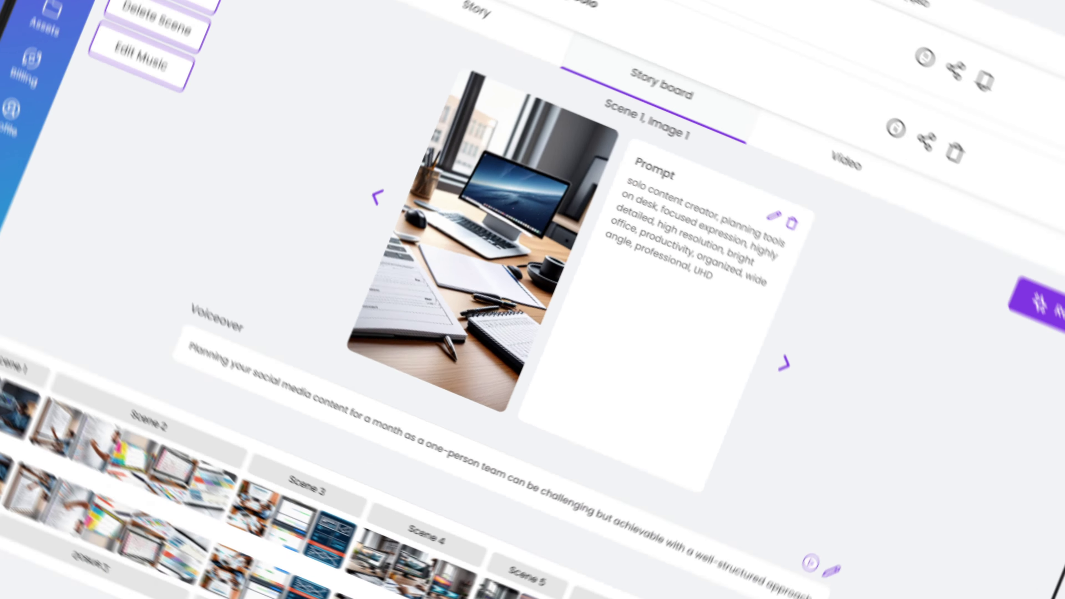